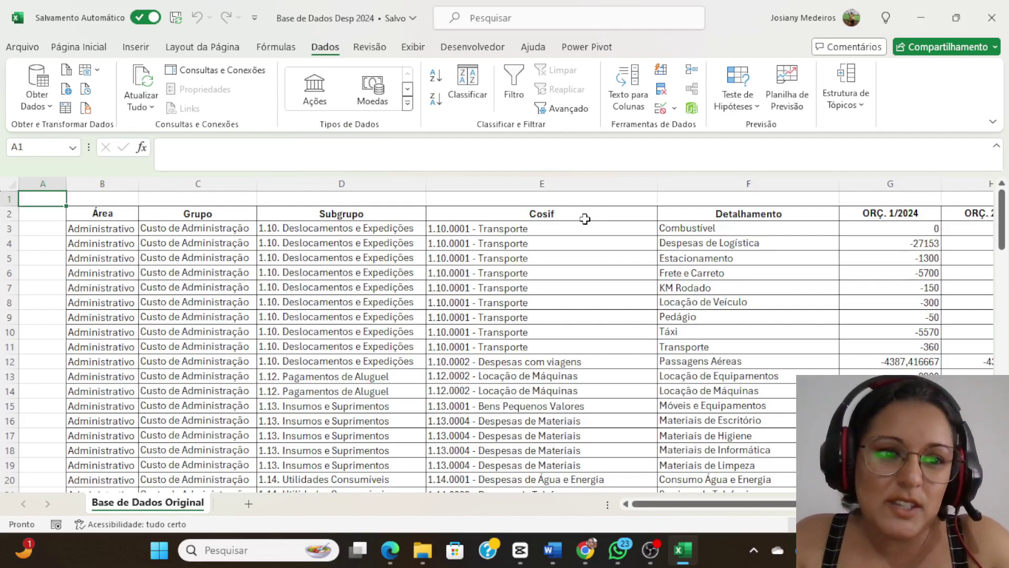
Step: Look across the columns of the expense database, from Área through the detail and monthly budget columns
{"action": "key", "text": "shift+Right"}
{"action": "key", "text": "shift+Right"}
{"action": "key", "text": "shift+Right"}
{"action": "key", "text": "shift+Right"}
{"action": "key", "text": "shift+Right"}
{"action": "key", "text": "shift+Right"}
{"action": "key", "text": "shift+Right"}
{"action": "key", "text": "shift+Right"}
{"action": "key", "text": "shift+Right"}
{"action": "key", "text": "shift+Right"}
{"action": "key", "text": "shift+Right"}
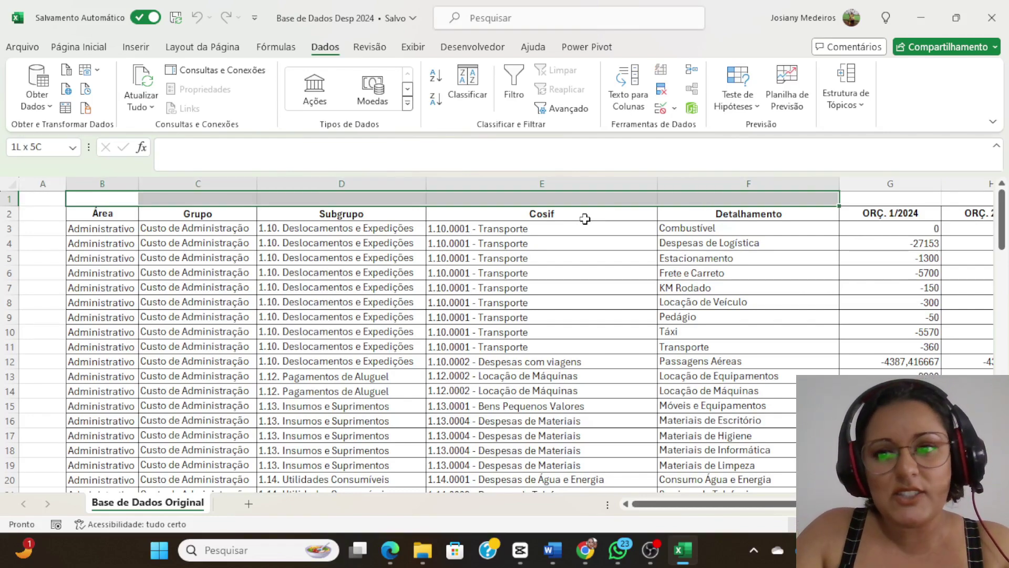
{"action": "key", "text": "shift+Right"}
{"action": "key", "text": "shift+Right"}
{"action": "key", "text": "shift+Right"}
{"action": "key", "text": "shift+Right"}
{"action": "key", "text": "shift+Right"}
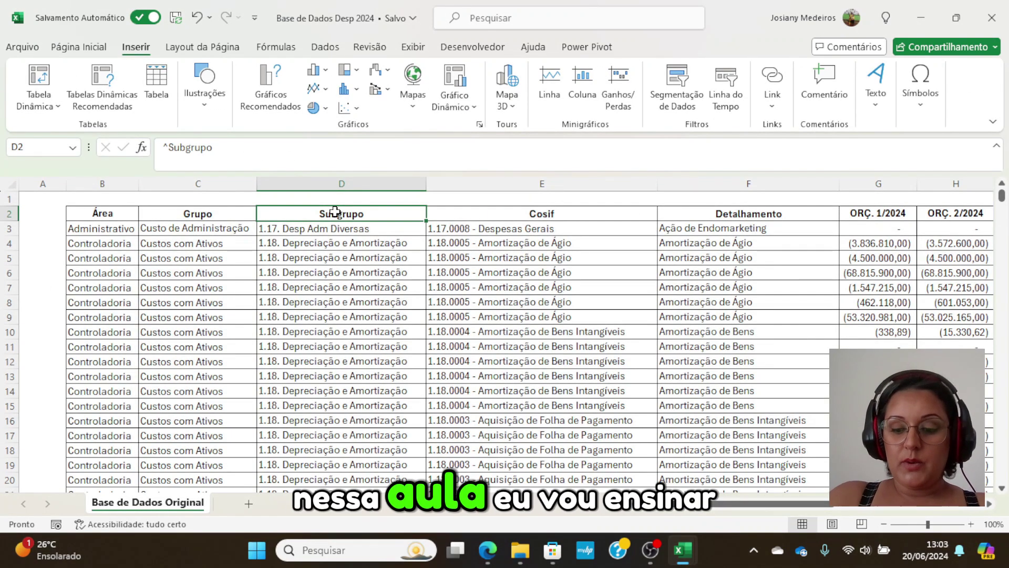
Step: Examine the monthly ORÇ. and REAL 2024 columns across the table and down to row 10
{"action": "key", "text": "Right"}
{"action": "key", "text": "Right"}
{"action": "key", "text": "Right"}
{"action": "key", "text": "Right"}
{"action": "key", "text": "Right"}
{"action": "key", "text": "Right"}
{"action": "key", "text": "Right"}
{"action": "key", "text": "Right"}
{"action": "key", "text": "Right"}
{"action": "key", "text": "Down"}
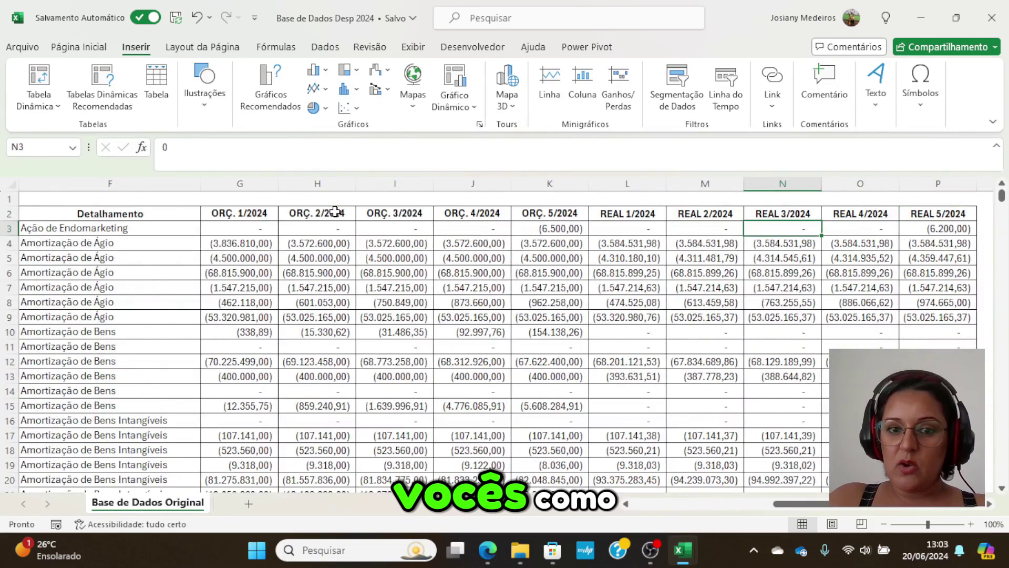
{"action": "key", "text": "Down"}
{"action": "key", "text": "Down"}
{"action": "key", "text": "Down"}
{"action": "key", "text": "Down"}
{"action": "key", "text": "Down"}
{"action": "key", "text": "Down"}
{"action": "key", "text": "Down"}
{"action": "key", "text": "Down"}
{"action": "key", "text": "Right"}
{"action": "key", "text": "Right"}
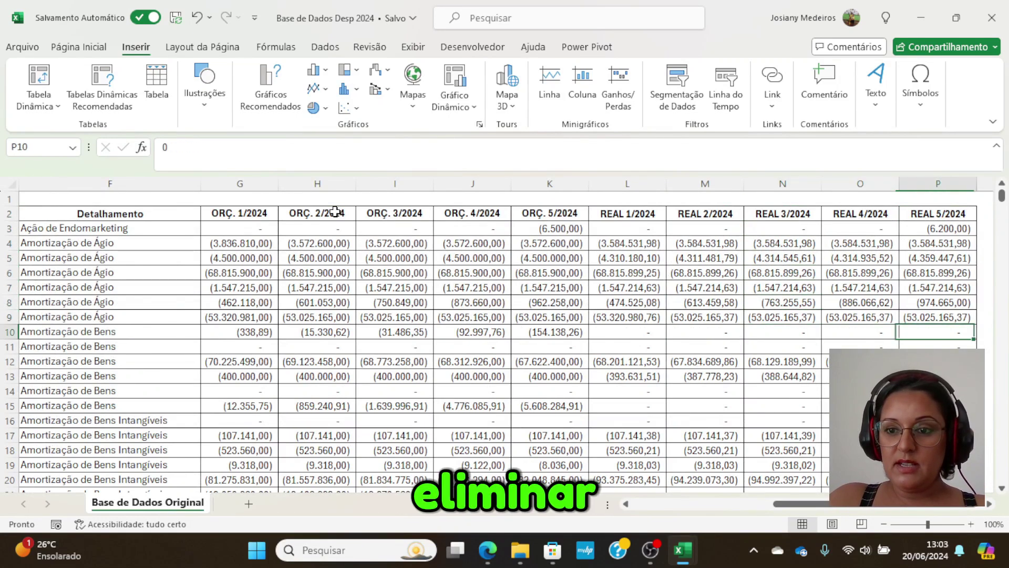
Step: Examine the all-zero rows, such as rows 11 and 16, by selecting their values across the ORÇ. and REAL columns
{"action": "key", "text": "shift+Left"}
{"action": "key", "text": "shift+Left"}
{"action": "key", "text": "shift+Left"}
{"action": "key", "text": "shift+Left"}
{"action": "key", "text": "shift+Left"}
{"action": "key", "text": "shift+Left"}
{"action": "key", "text": "shift+Left"}
{"action": "key", "text": "shift+Left"}
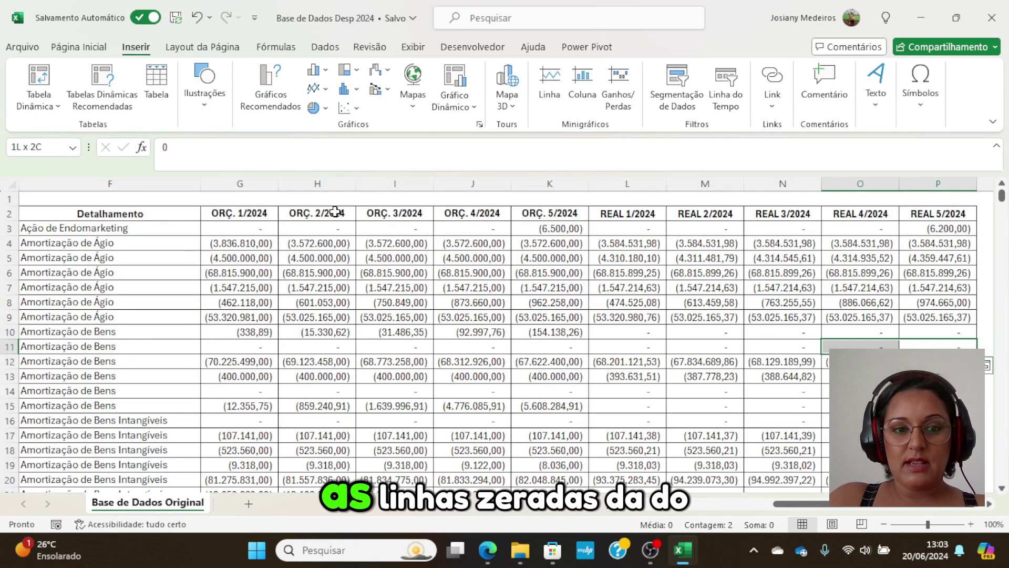
{"action": "key", "text": "shift+Left"}
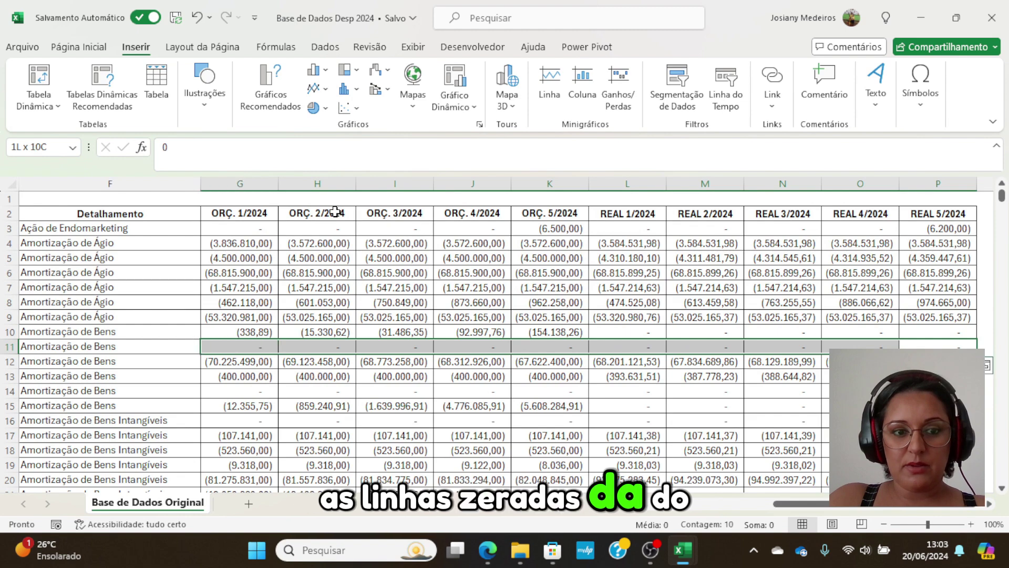
{"action": "scroll", "coordinate": [335, 211], "scroll_direction": "down", "scroll_amount": 2}
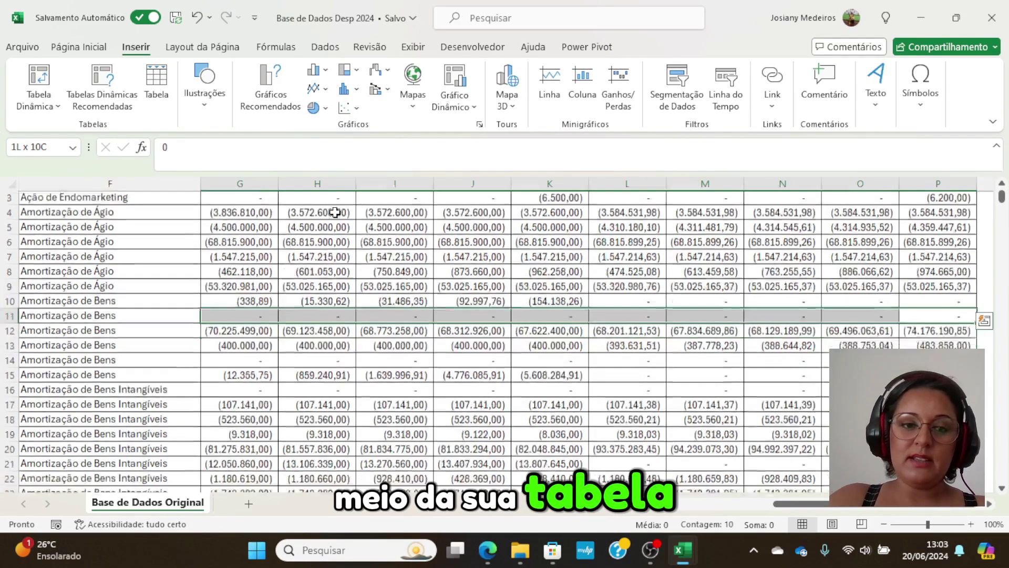
{"action": "left_click_drag", "start_coordinate": [255, 304], "coordinate": [941, 303]}
{"action": "left_click_drag", "start_coordinate": [246, 332], "coordinate": [917, 332]}
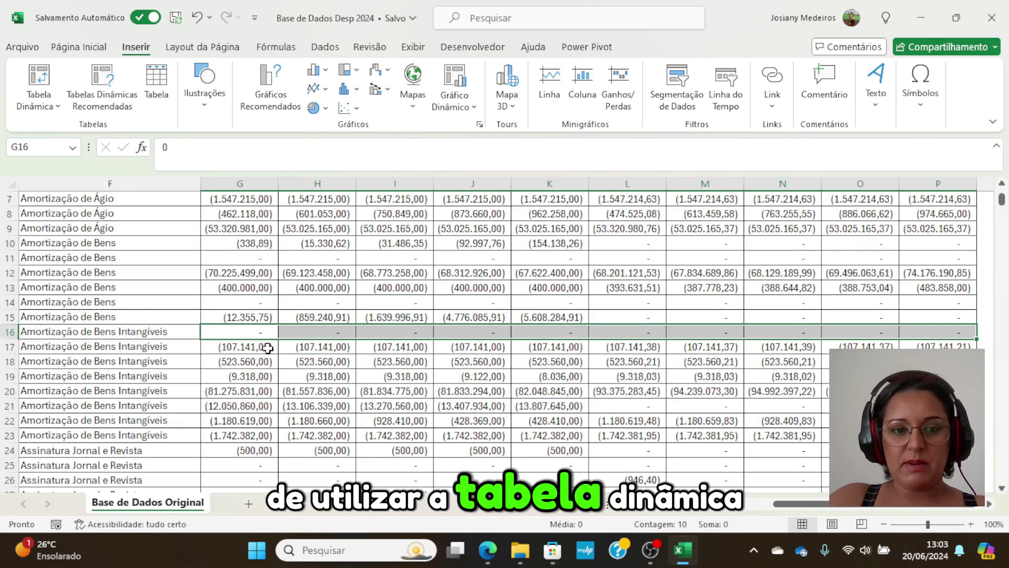
{"action": "scroll", "coordinate": [270, 449], "scroll_direction": "down", "scroll_amount": 1}
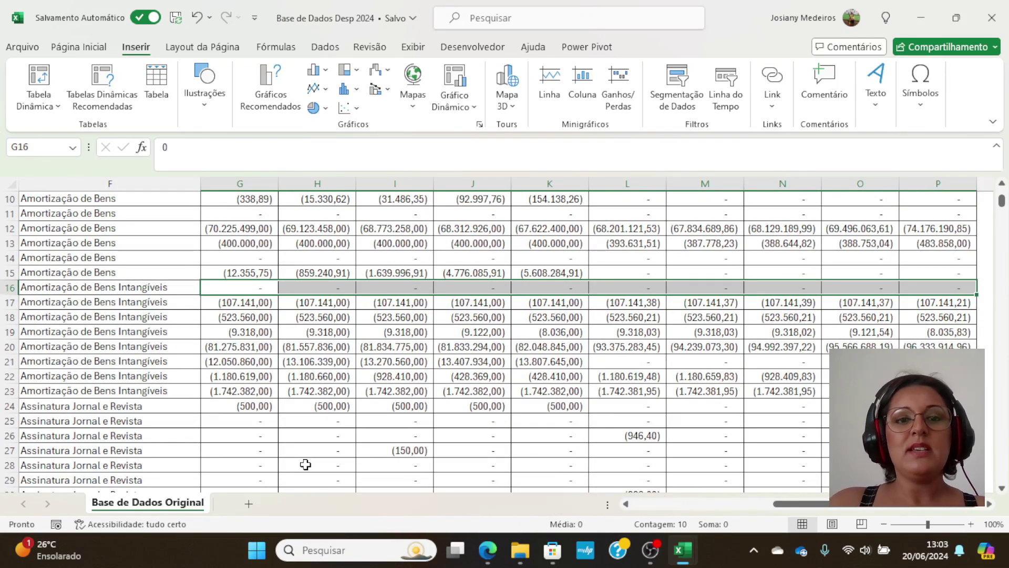
{"action": "scroll", "coordinate": [256, 462], "scroll_direction": "up", "scroll_amount": 3}
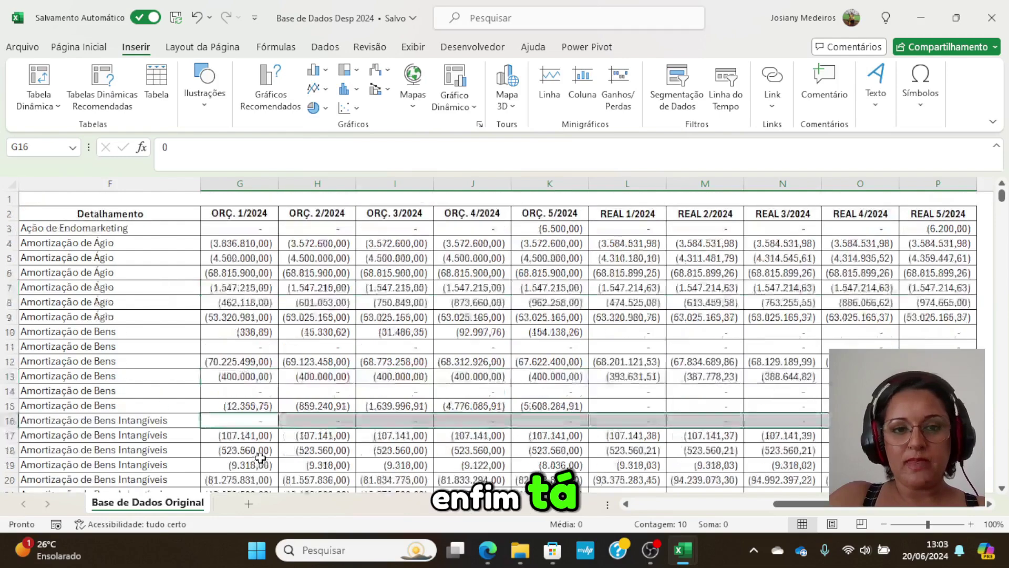
Step: Enter the formula =SOMA(G3:P3) in cell Q3, beside the last REAL column, to total the row's monthly values
{"action": "left_click", "coordinate": [215, 215]}
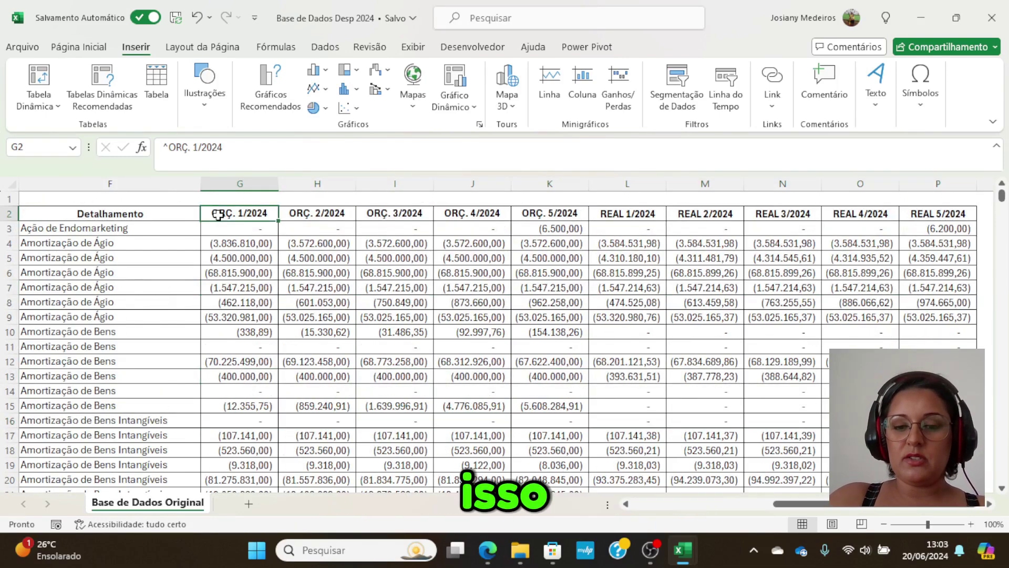
{"action": "key", "text": "Right"}
{"action": "key", "text": "Right"}
{"action": "key", "text": "Right"}
{"action": "key", "text": "Right"}
{"action": "key", "text": "Right"}
{"action": "key", "text": "Right"}
{"action": "key", "text": "Right"}
{"action": "key", "text": "Right"}
{"action": "key", "text": "Right"}
{"action": "key", "text": "Right"}
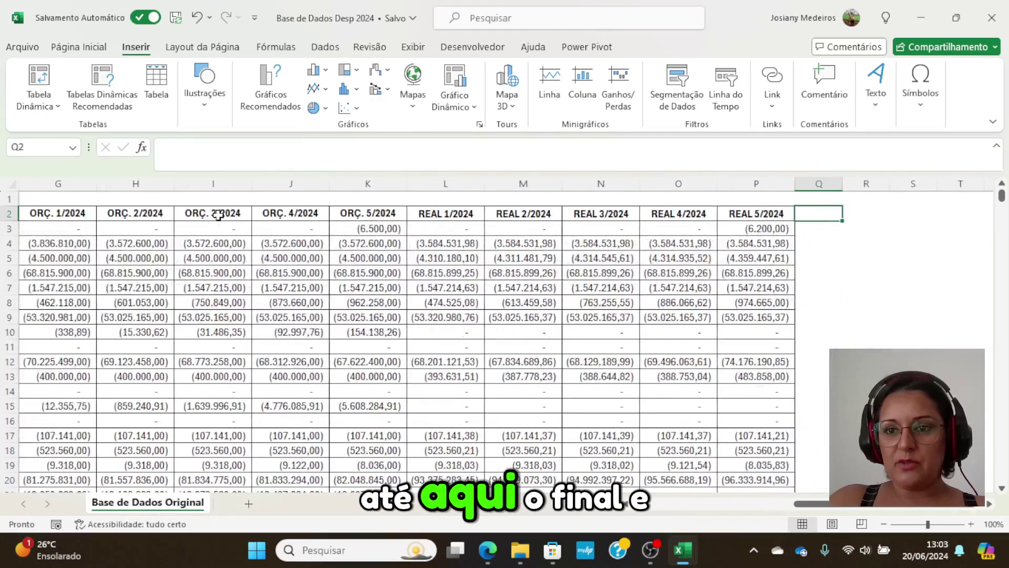
{"action": "key", "text": "Down"}
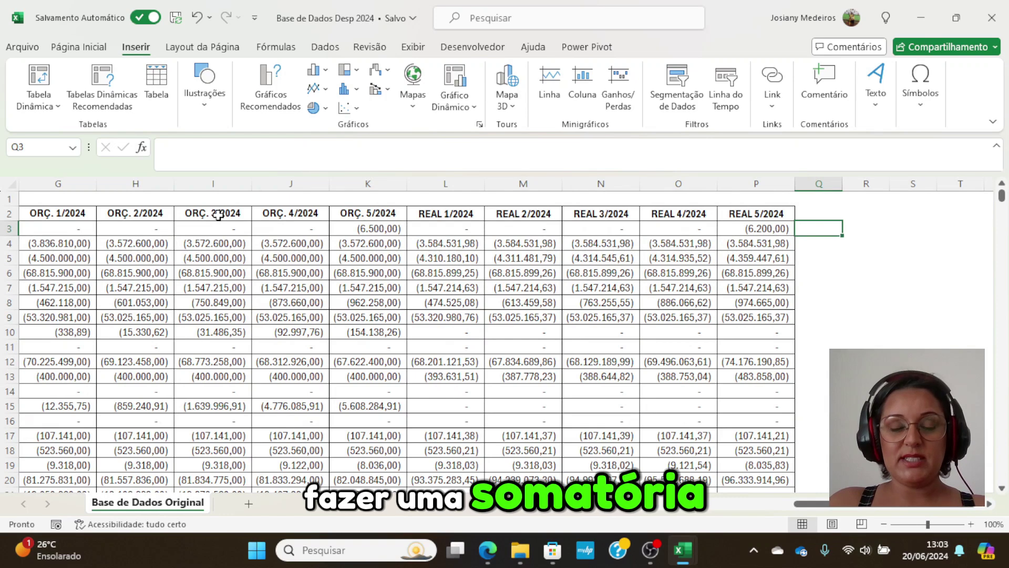
{"action": "type", "text": "=so"}
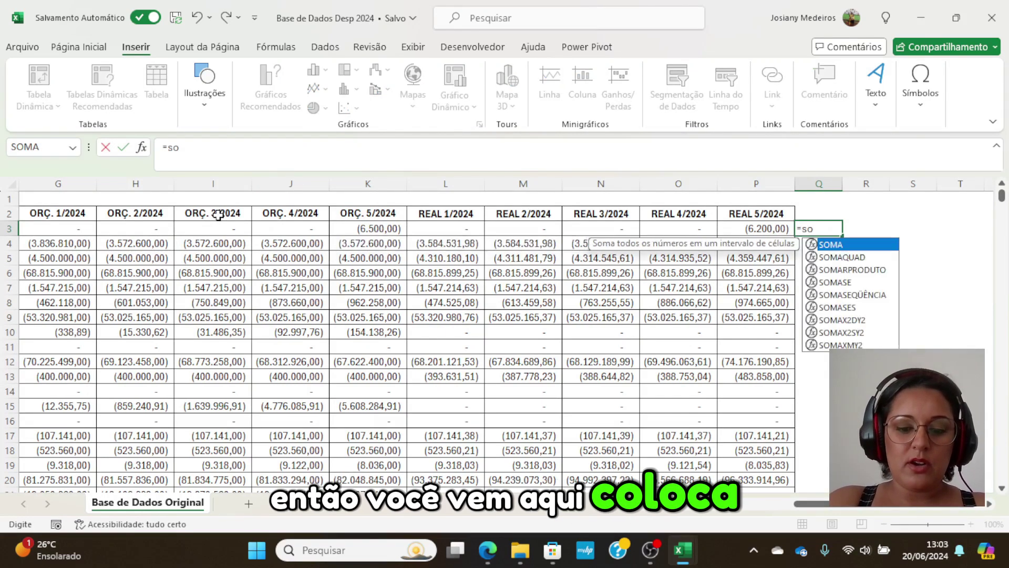
{"action": "type", "text": "ma("}
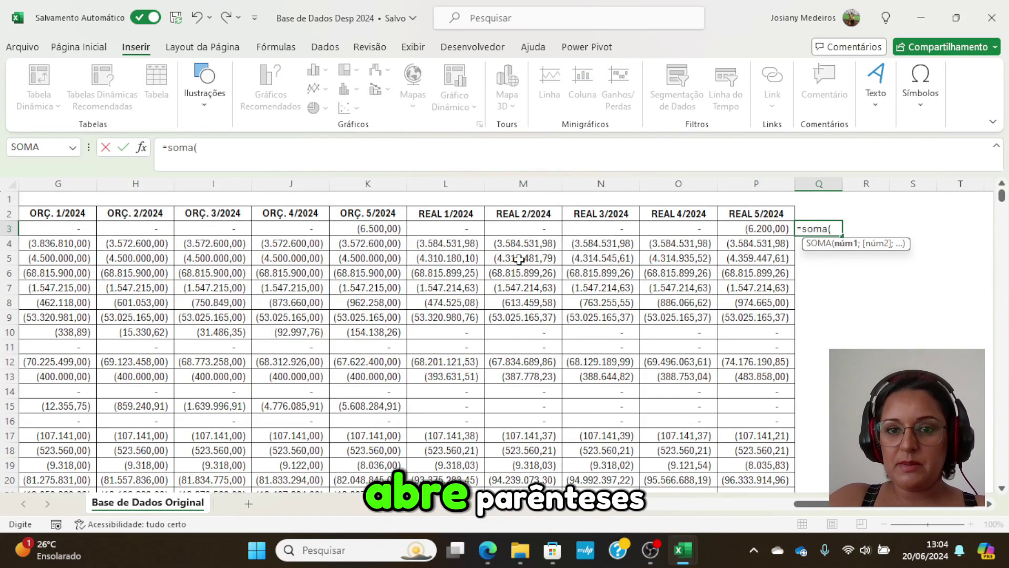
{"action": "left_click", "coordinate": [751, 230]}
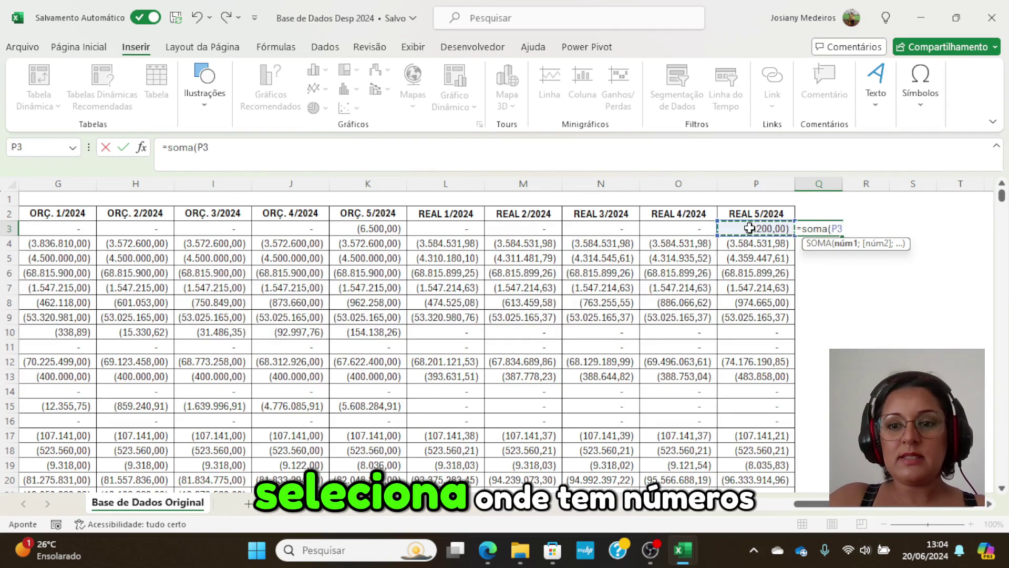
{"action": "key", "text": "shift+Left"}
{"action": "key", "text": "ctrl+shift+Left"}
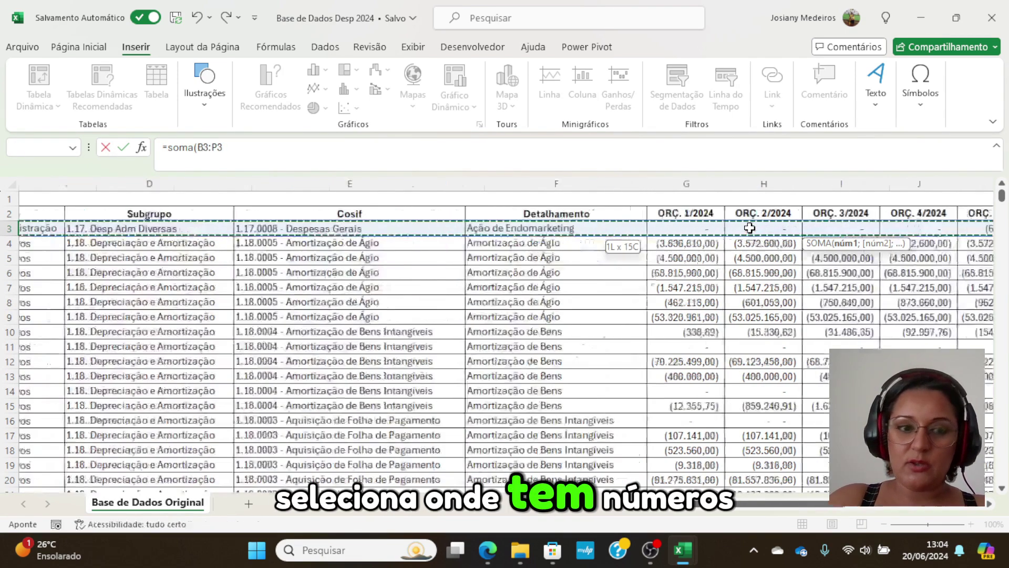
{"action": "key", "text": "shift+Right"}
{"action": "key", "text": "shift+Right"}
{"action": "key", "text": "shift+Right"}
{"action": "key", "text": "shift+Right"}
{"action": "key", "text": "shift+Right"}
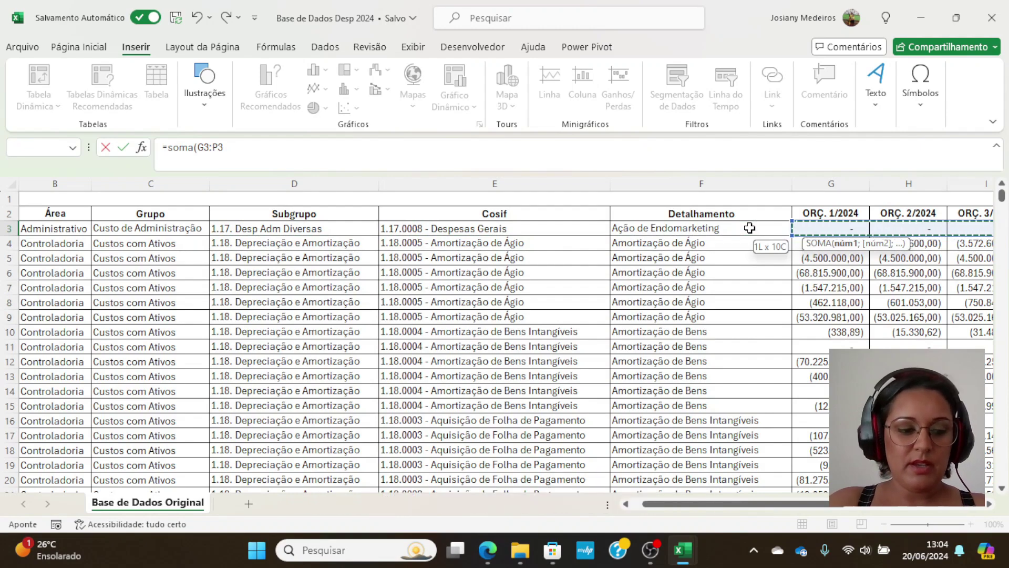
{"action": "type", "text": ")"}
{"action": "key", "text": "Return"}
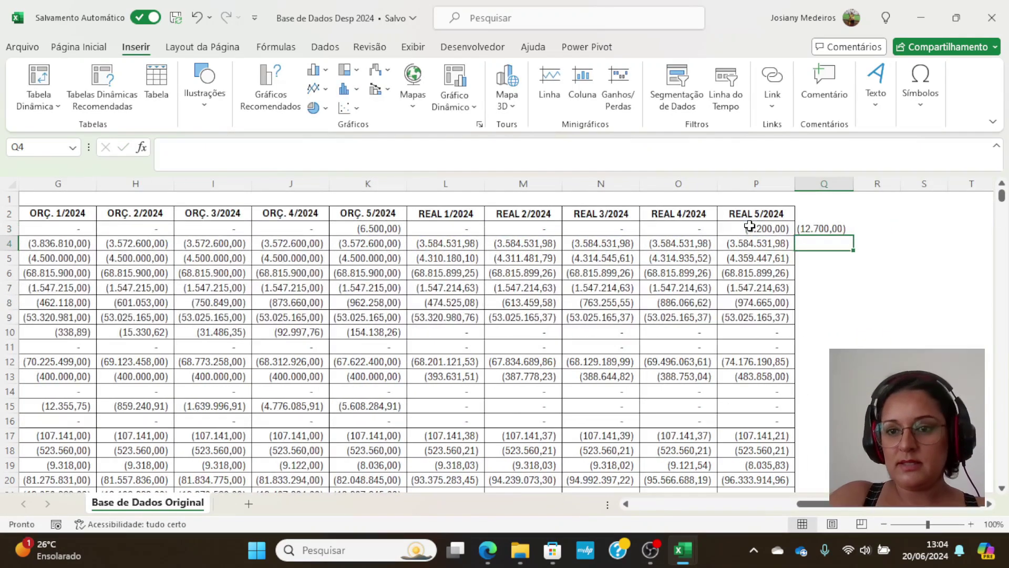
Step: Fill the Q3 sum formula down to the last data row, autofit column Q, and check the totals of the zero rows
{"action": "left_click", "coordinate": [827, 227]}
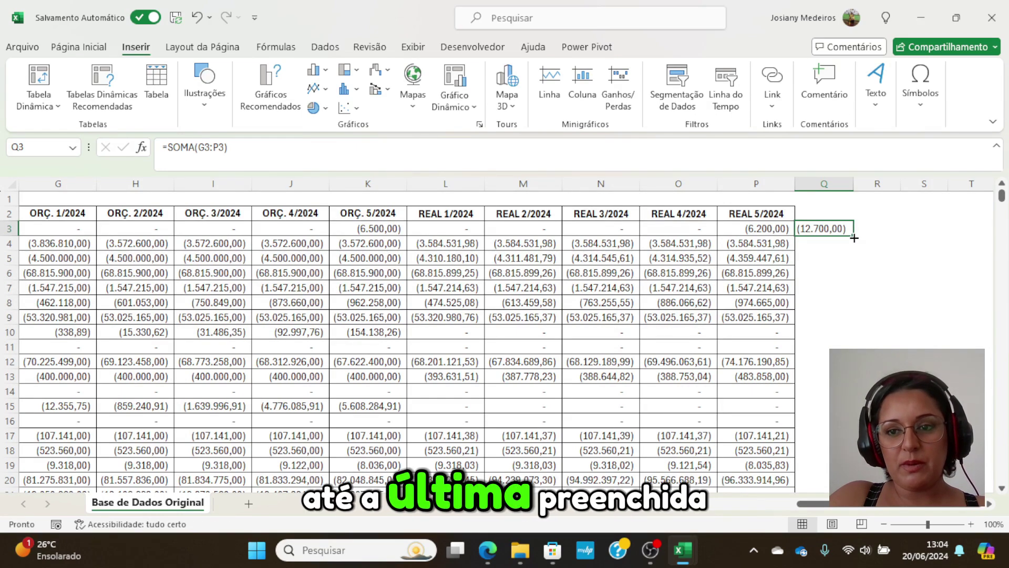
{"action": "double_click", "coordinate": [854, 238]}
{"action": "double_click", "coordinate": [853, 183]}
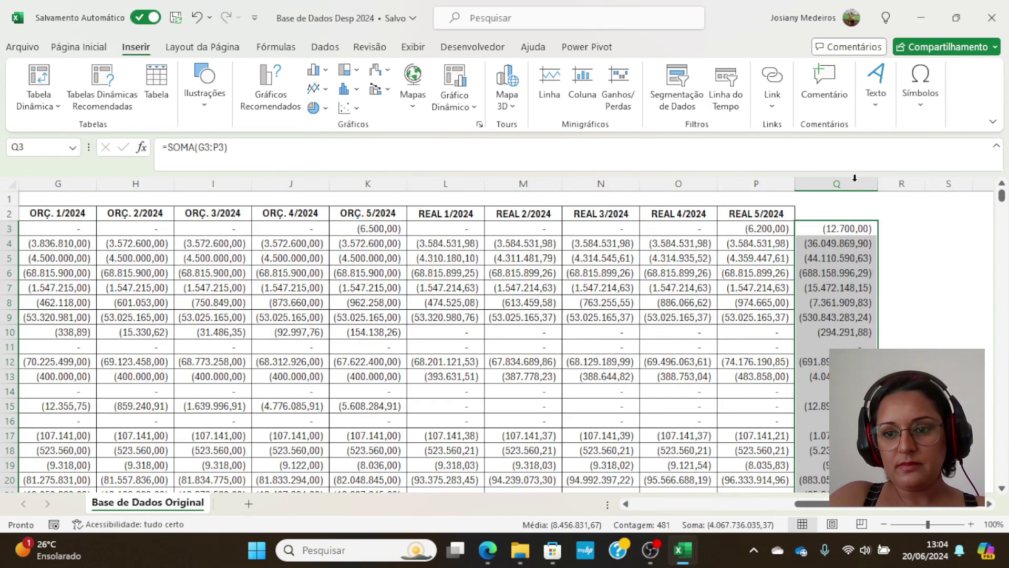
{"action": "left_click", "coordinate": [827, 346]}
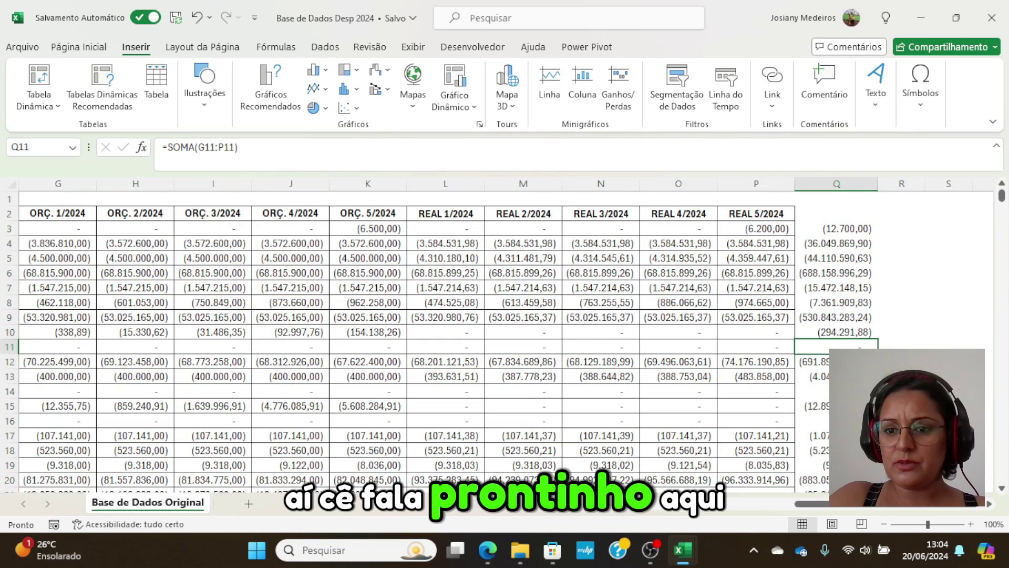
{"action": "left_click", "coordinate": [826, 392]}
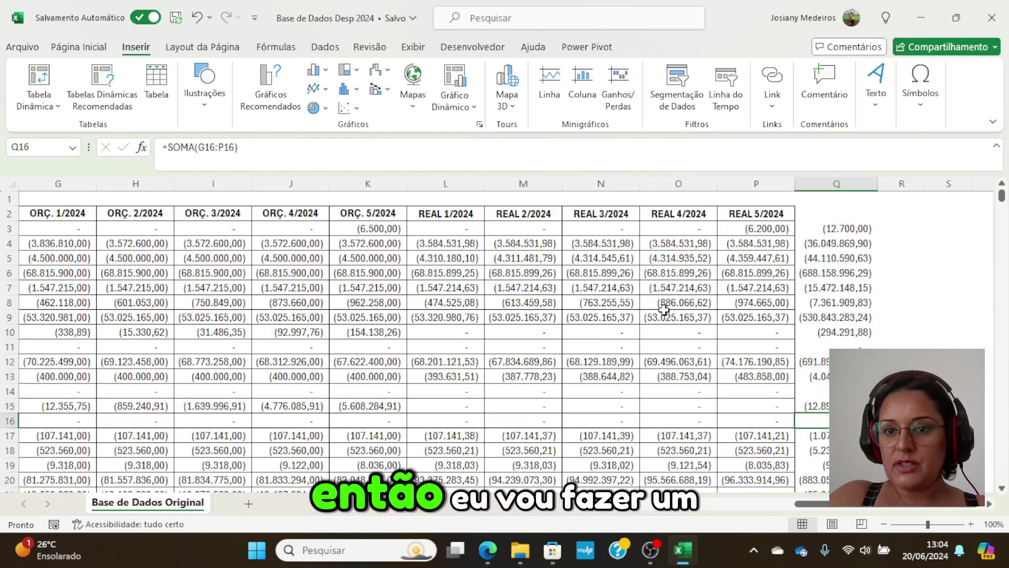
Step: Give the totals column the header "soma" in cell Q2
{"action": "left_click", "coordinate": [849, 214]}
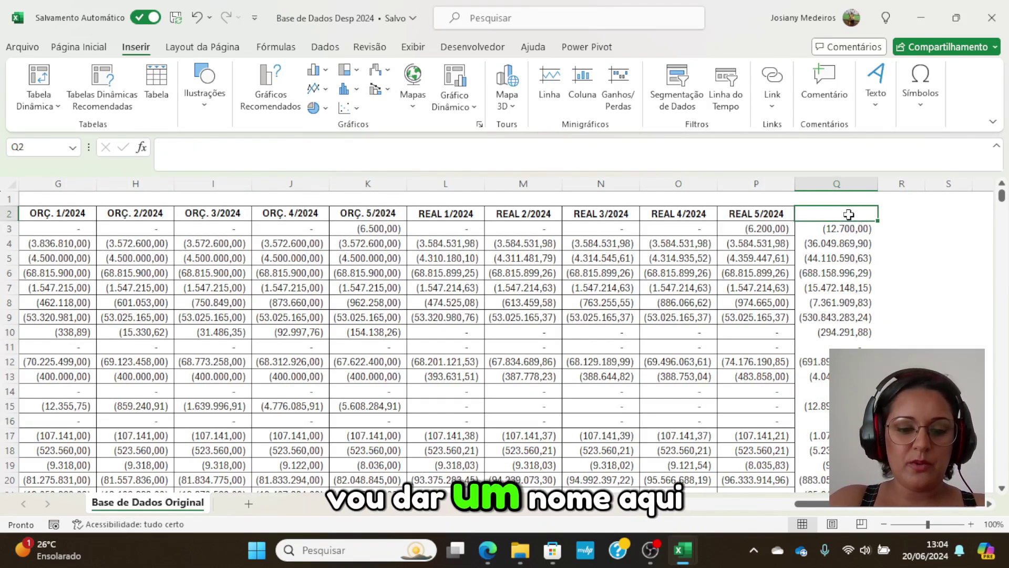
{"action": "type", "text": "soma"}
{"action": "key", "text": "Return"}
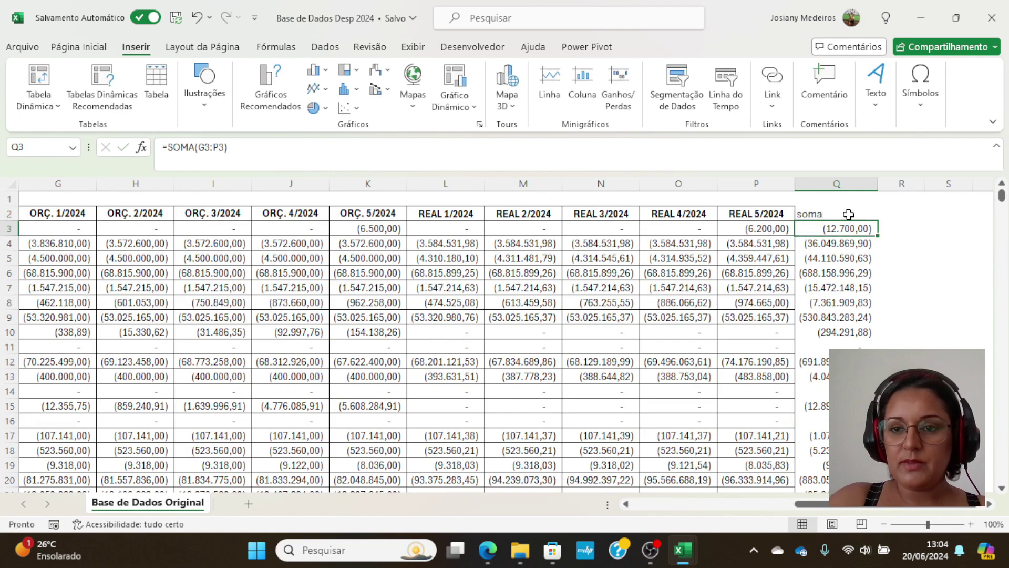
Step: Turn on filtering for the whole header row 2
{"action": "left_click", "coordinate": [12, 213]}
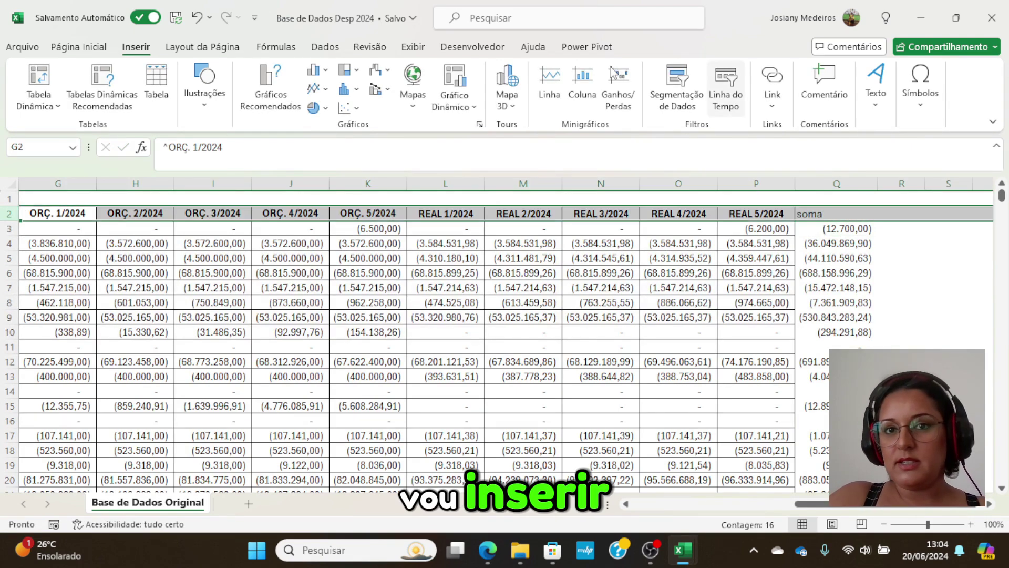
{"action": "left_click", "coordinate": [79, 47]}
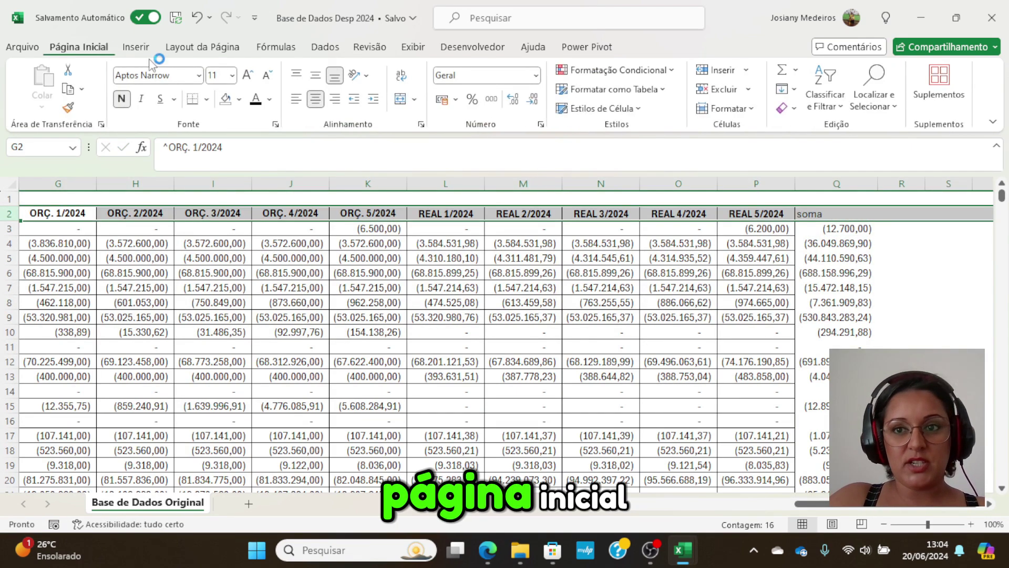
{"action": "left_click", "coordinate": [826, 100]}
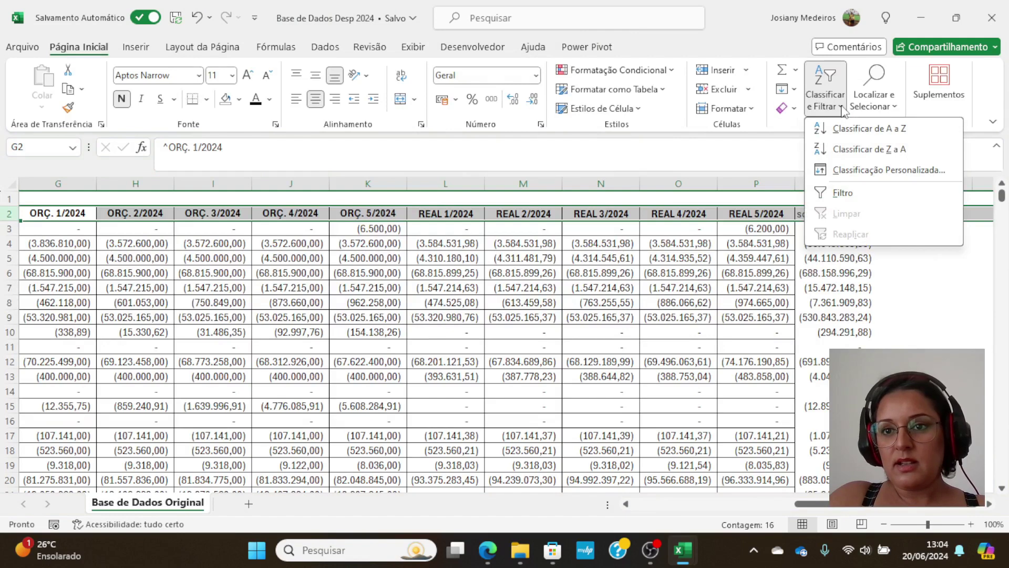
{"action": "left_click", "coordinate": [843, 193]}
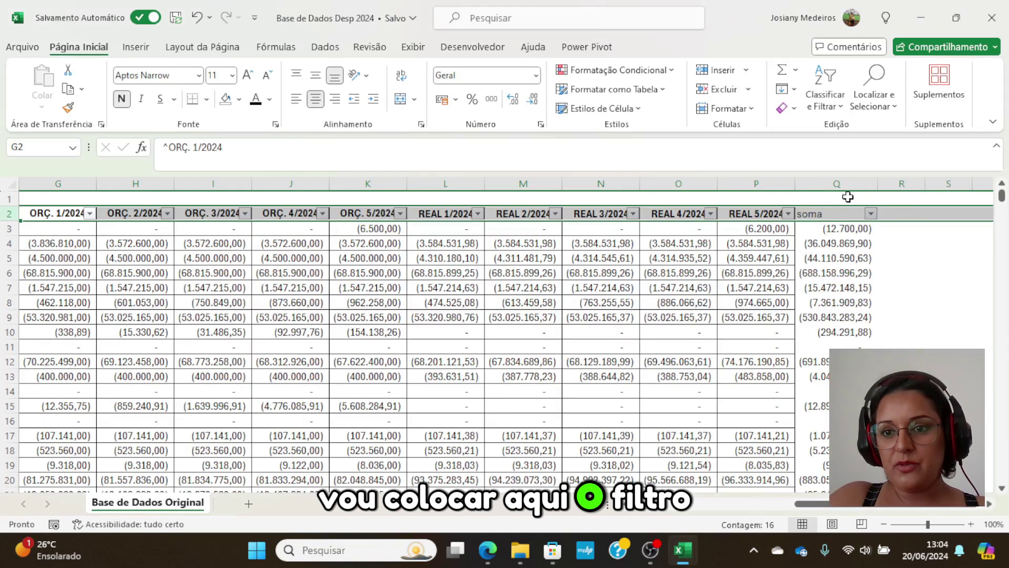
Step: Filter the soma column to show only the rows whose total is zero, displayed as a dash
{"action": "left_click", "coordinate": [848, 252]}
{"action": "left_click", "coordinate": [832, 214]}
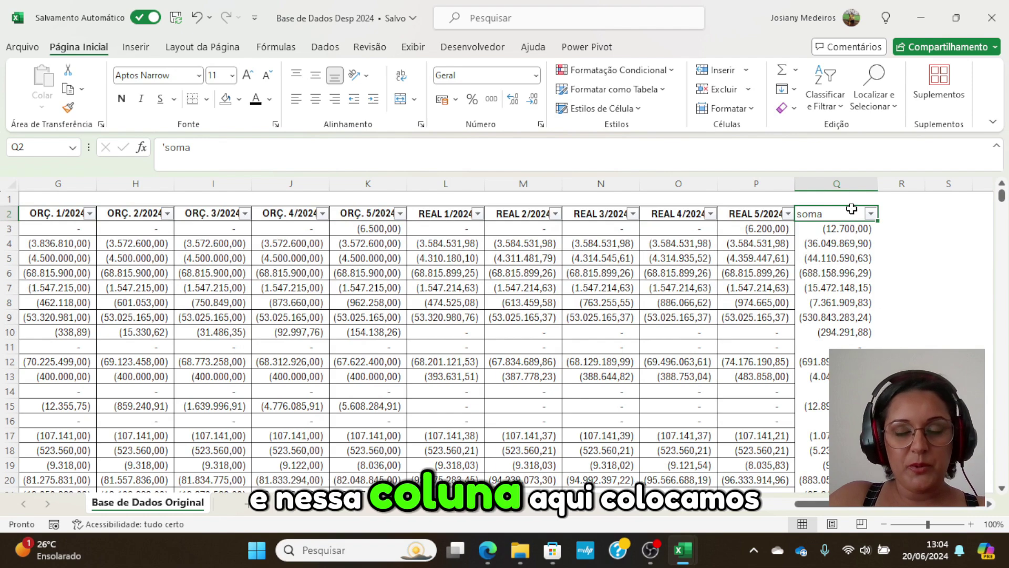
{"action": "left_click", "coordinate": [871, 214]}
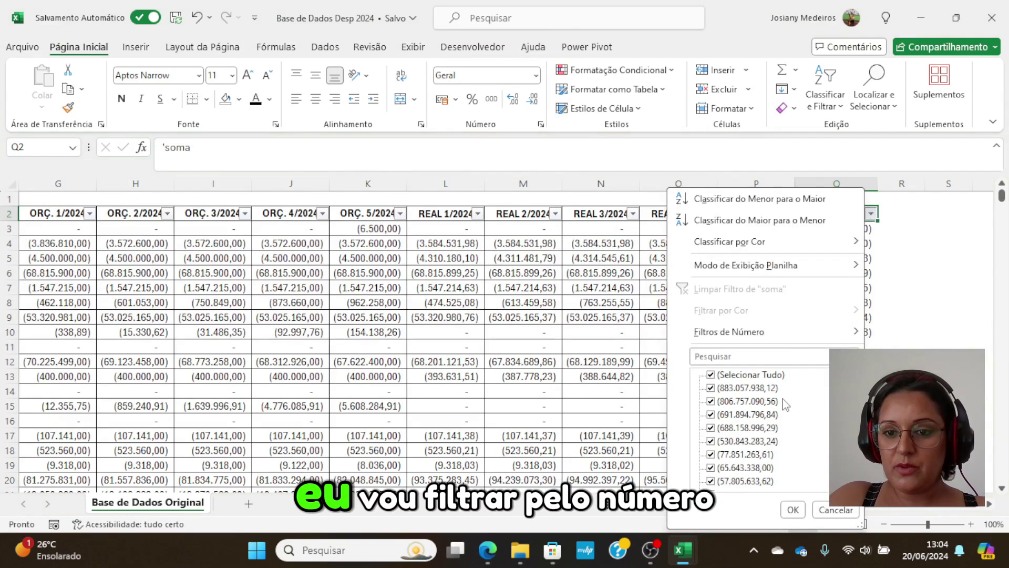
{"action": "left_click", "coordinate": [711, 375]}
{"action": "scroll", "coordinate": [709, 402], "scroll_direction": "down", "scroll_amount": 5}
{"action": "scroll", "coordinate": [709, 405], "scroll_direction": "down", "scroll_amount": 10}
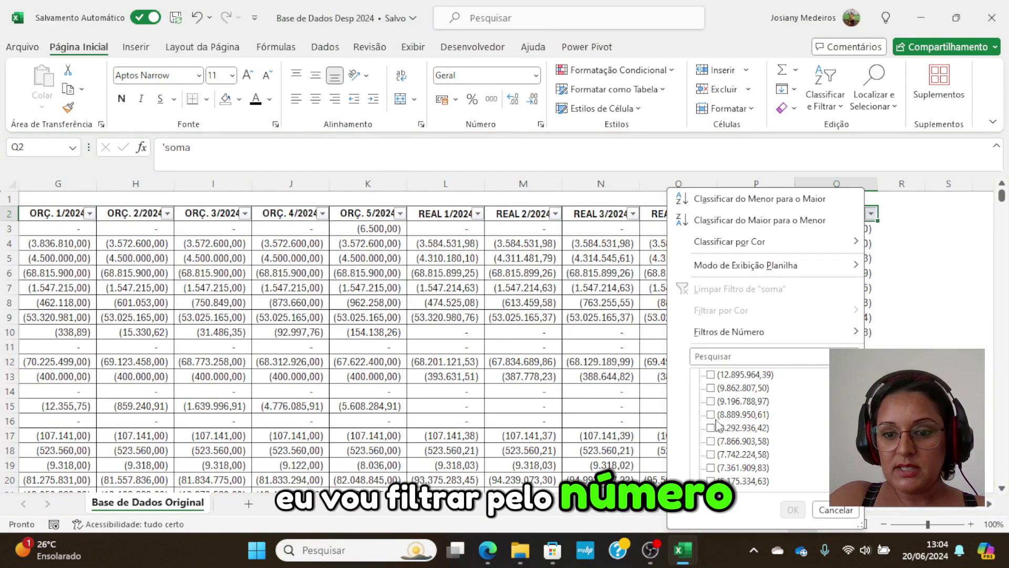
{"action": "scroll", "coordinate": [726, 444], "scroll_direction": "down", "scroll_amount": 10}
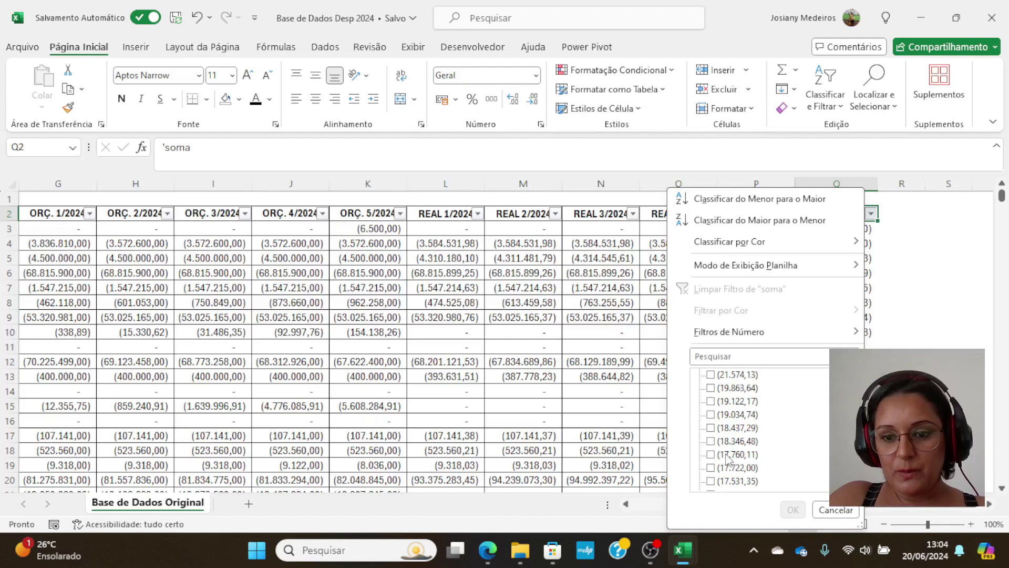
{"action": "scroll", "coordinate": [727, 480], "scroll_direction": "down", "scroll_amount": 10}
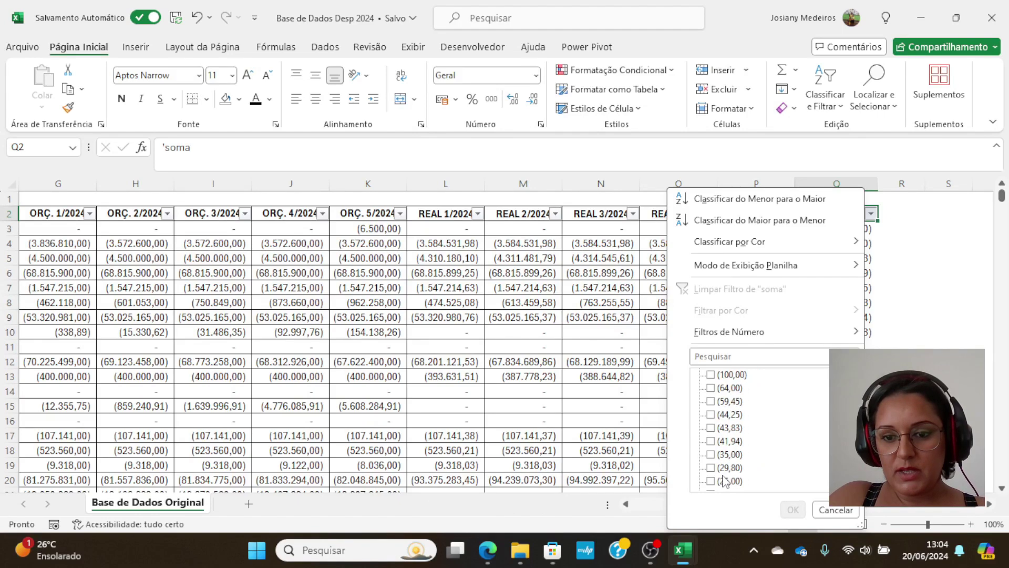
{"action": "scroll", "coordinate": [724, 482], "scroll_direction": "up", "scroll_amount": 2}
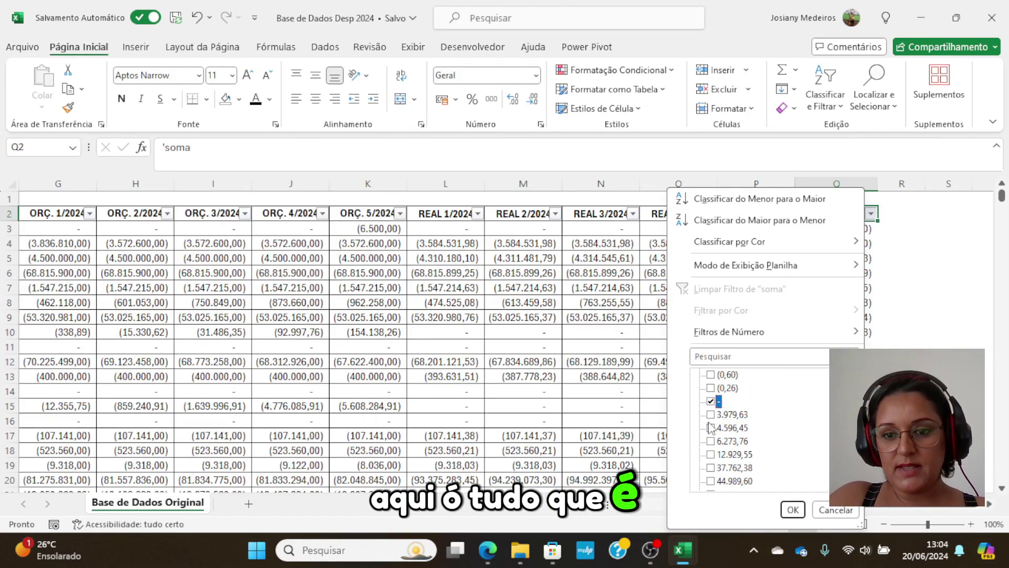
{"action": "left_click", "coordinate": [797, 510]}
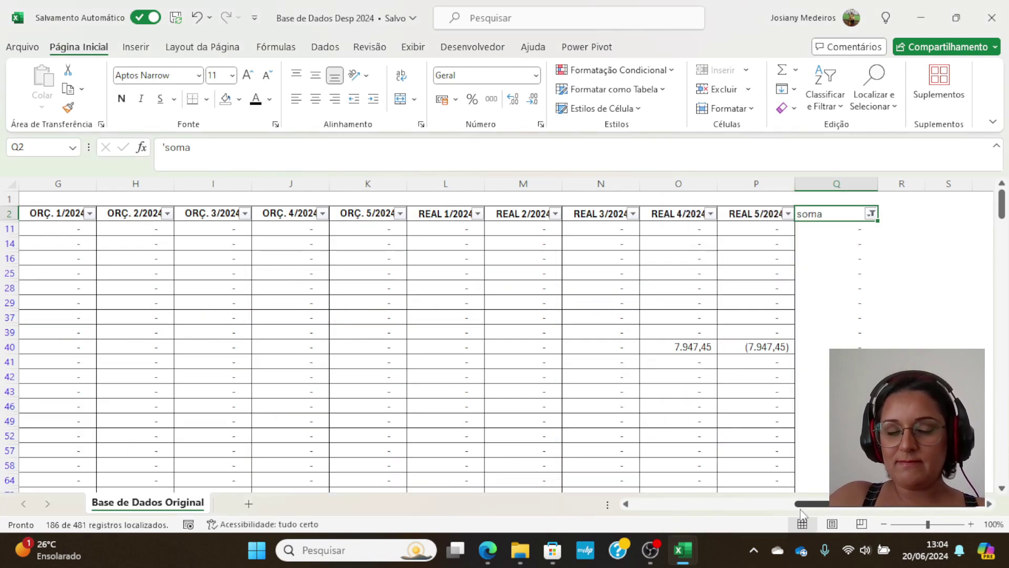
Step: Examine the zero-total rows for monthly values that cancel out, checking REAL 4/2024 and REAL 5/2024 in row 40
{"action": "scroll", "coordinate": [163, 320], "scroll_direction": "down", "scroll_amount": 10}
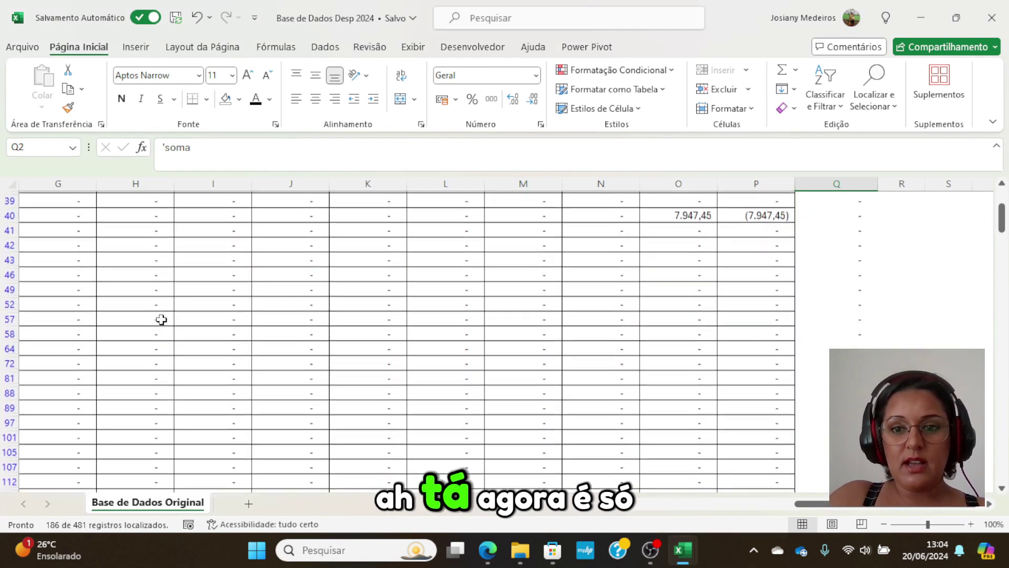
{"action": "scroll", "coordinate": [163, 321], "scroll_direction": "up", "scroll_amount": 15}
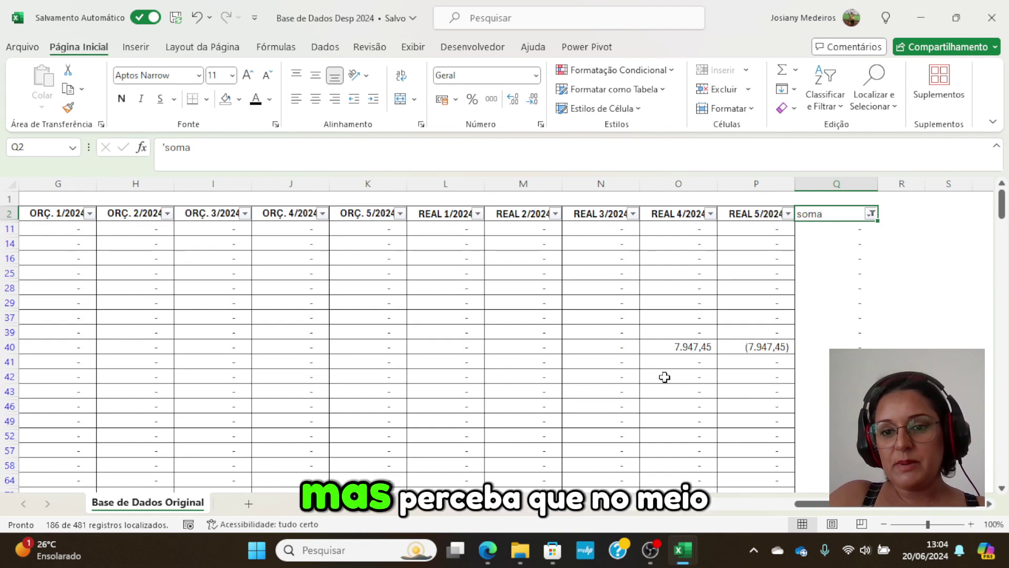
{"action": "left_click_drag", "start_coordinate": [759, 347], "coordinate": [681, 342]}
{"action": "key", "text": "ctrl+v"}
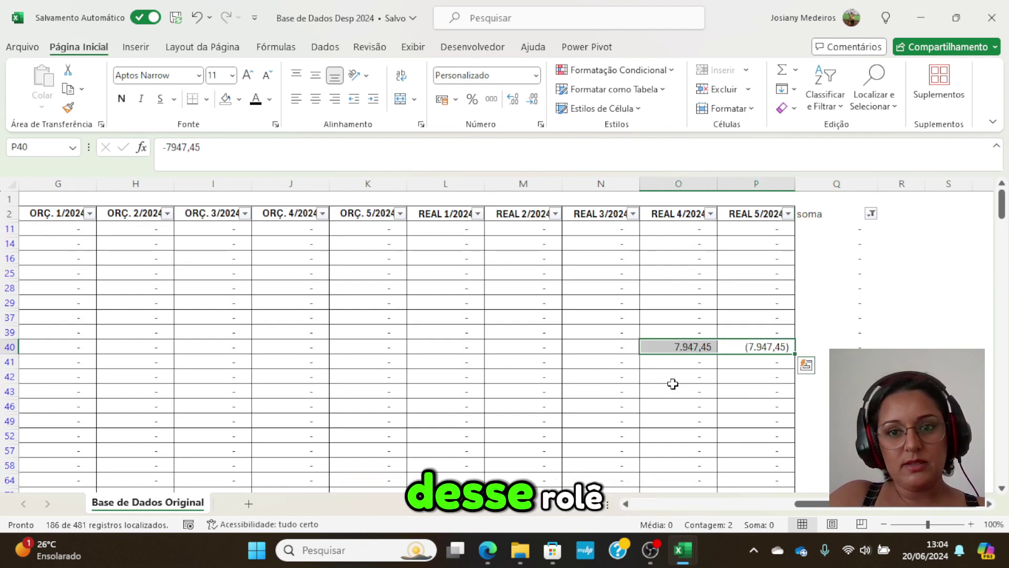
{"action": "left_click_drag", "start_coordinate": [759, 347], "coordinate": [688, 345]}
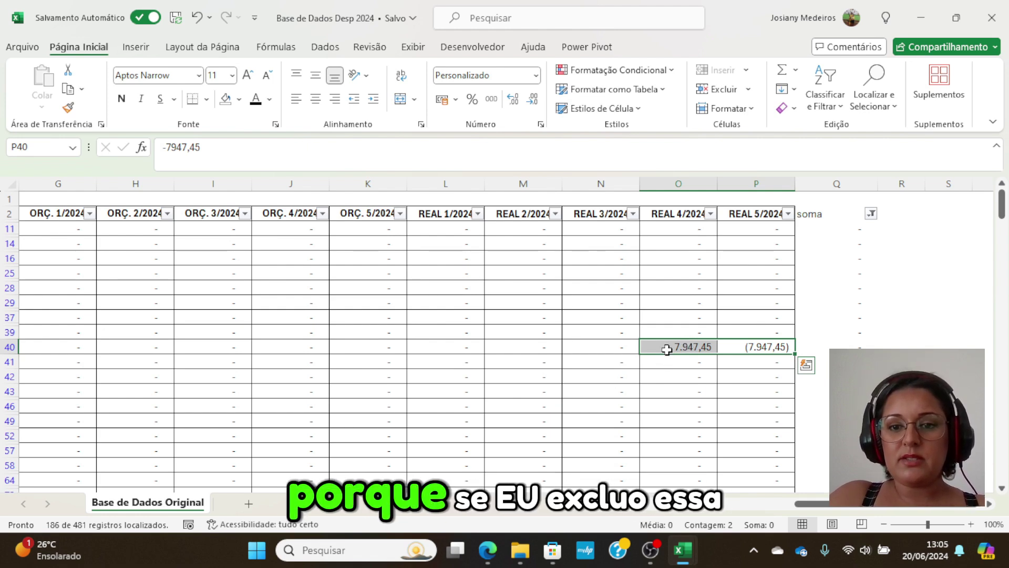
{"action": "left_click", "coordinate": [829, 348]}
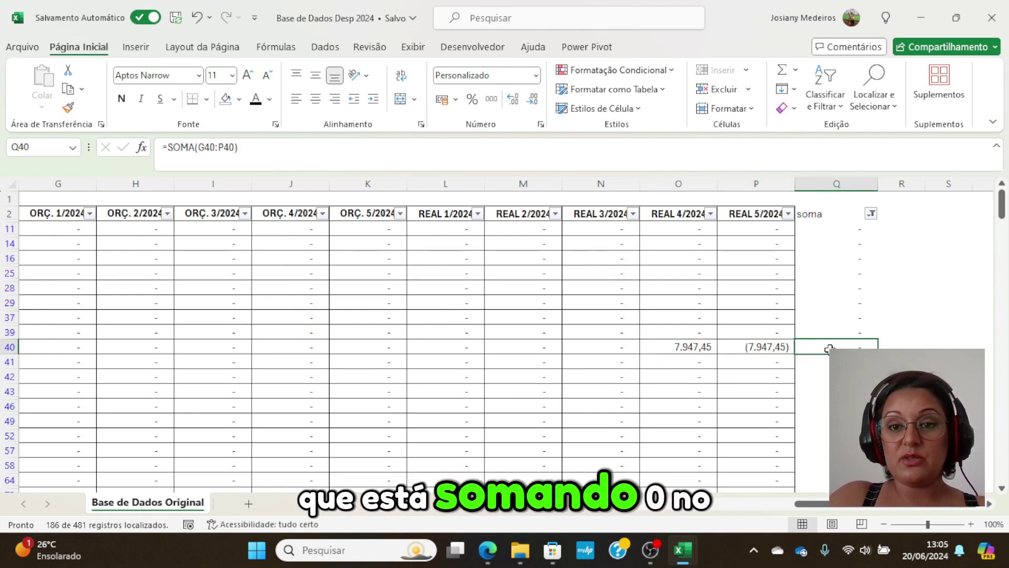
{"action": "left_click", "coordinate": [666, 180]}
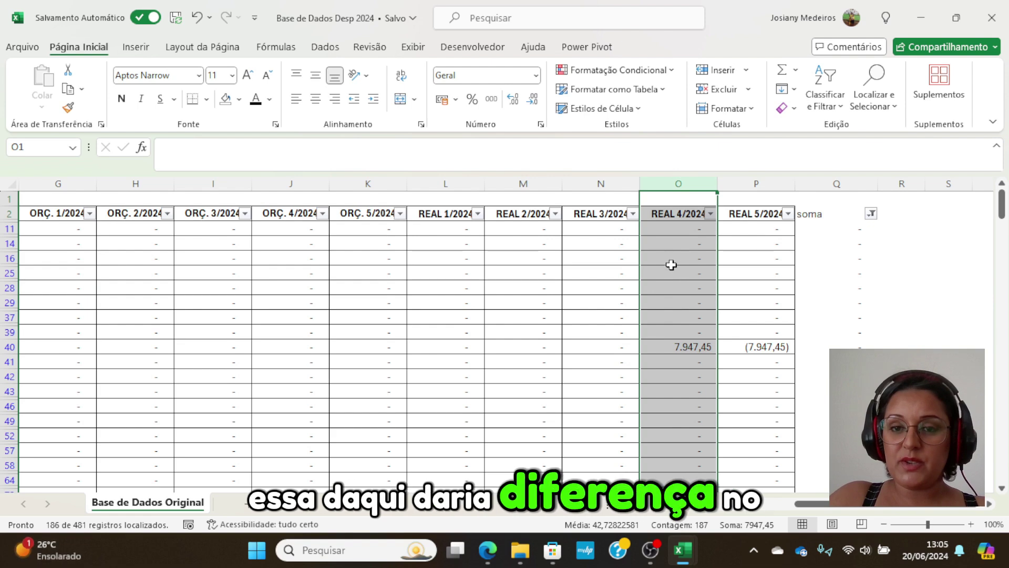
{"action": "left_click", "coordinate": [697, 214]}
{"action": "left_click", "coordinate": [762, 215]}
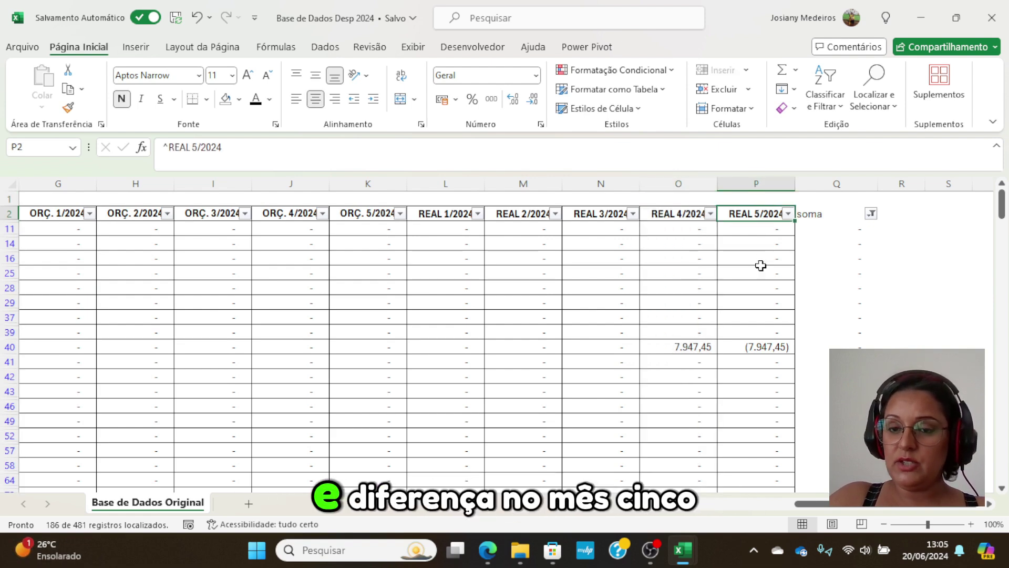
Step: Check the remaining zero-total rows for offsetting values, comparing REAL 3/2024 and REAL 5/2024 in row 247 with its sum
{"action": "scroll", "coordinate": [769, 355], "scroll_direction": "down", "scroll_amount": 20}
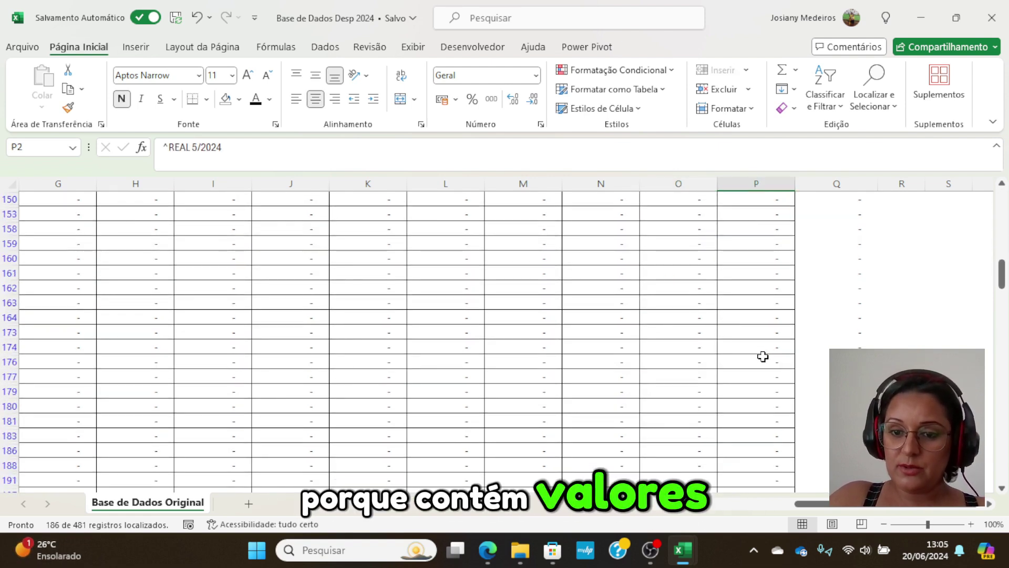
{"action": "scroll", "coordinate": [763, 356], "scroll_direction": "down", "scroll_amount": 5}
{"action": "scroll", "coordinate": [763, 357], "scroll_direction": "up", "scroll_amount": 5}
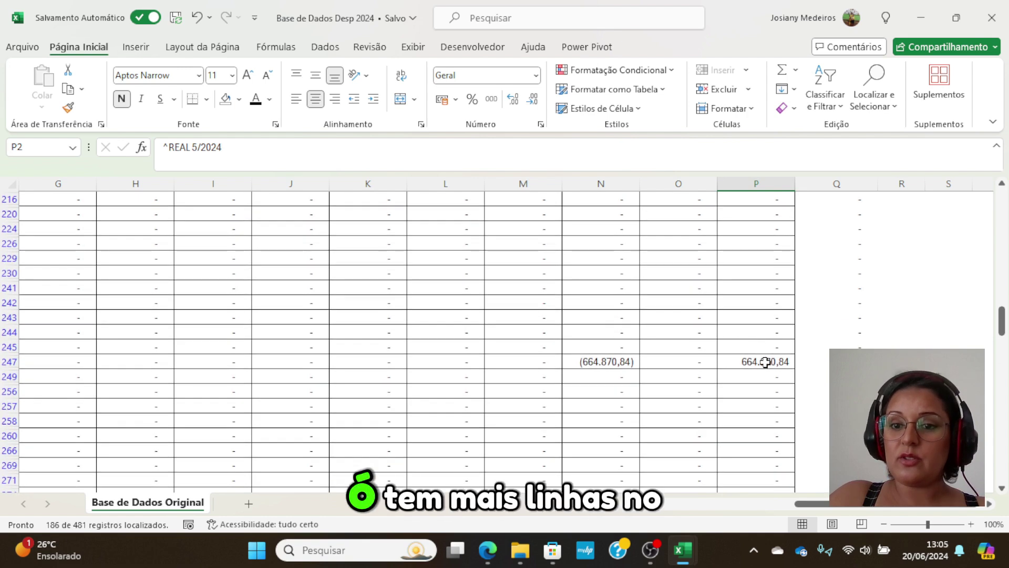
{"action": "left_click", "coordinate": [765, 362]}
{"action": "left_click", "coordinate": [590, 361]}
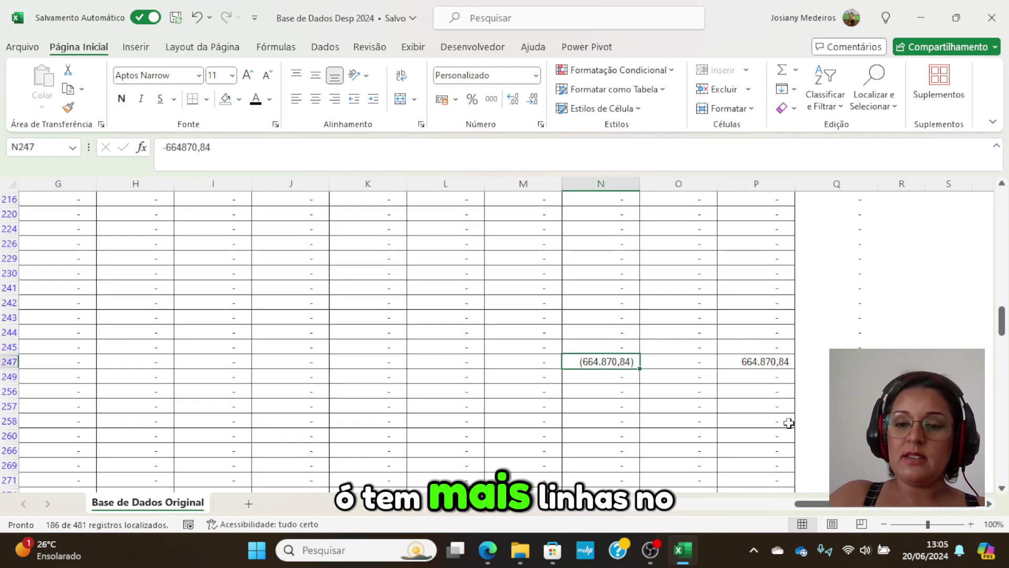
{"action": "left_click", "coordinate": [777, 362]}
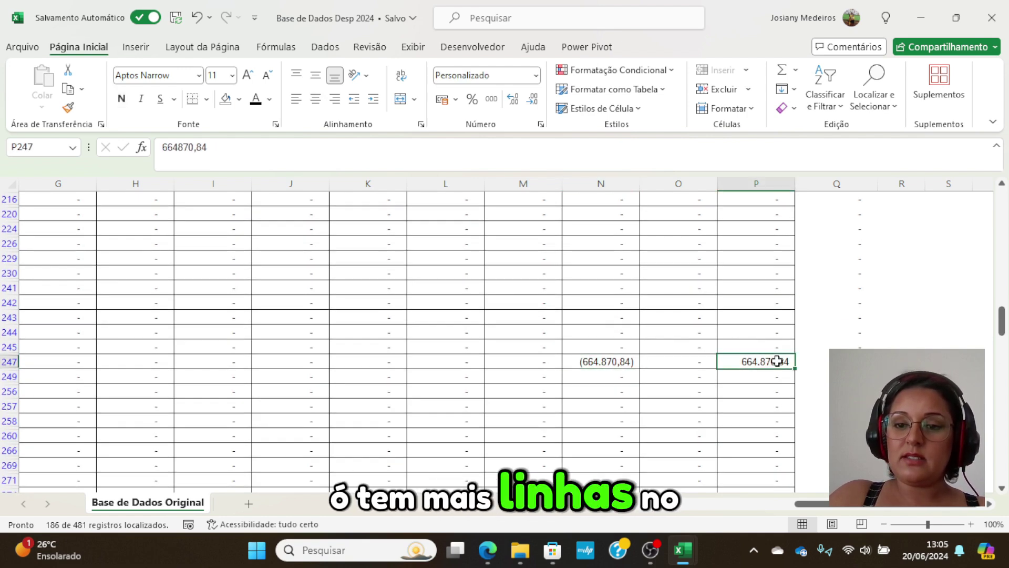
{"action": "left_click", "coordinate": [536, 363]}
{"action": "left_click_drag", "start_coordinate": [779, 362], "coordinate": [578, 363]}
{"action": "left_click", "coordinate": [585, 362]}
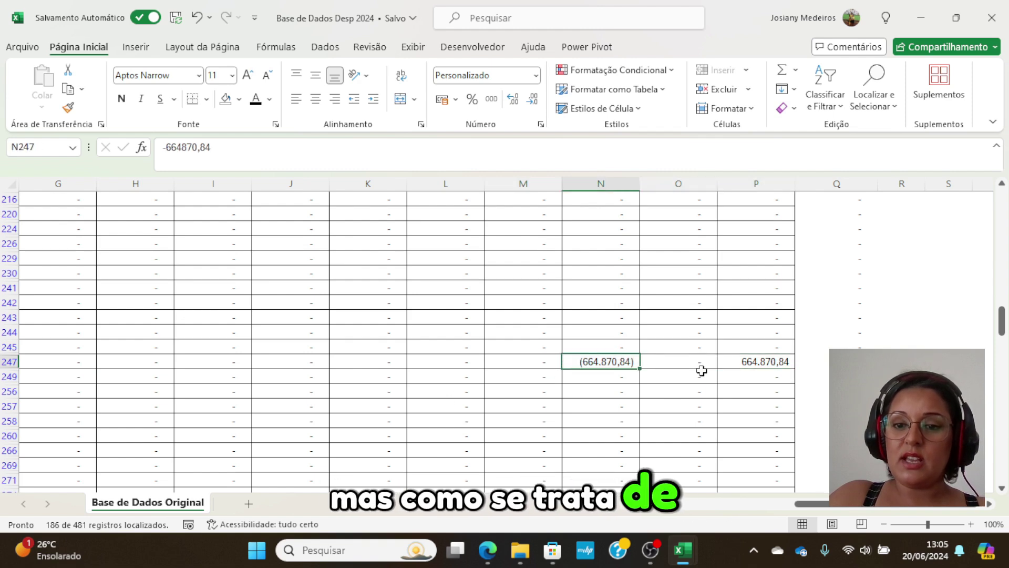
{"action": "left_click", "coordinate": [765, 363]}
{"action": "left_click", "coordinate": [840, 362]}
{"action": "scroll", "coordinate": [782, 416], "scroll_direction": "up", "scroll_amount": 20}
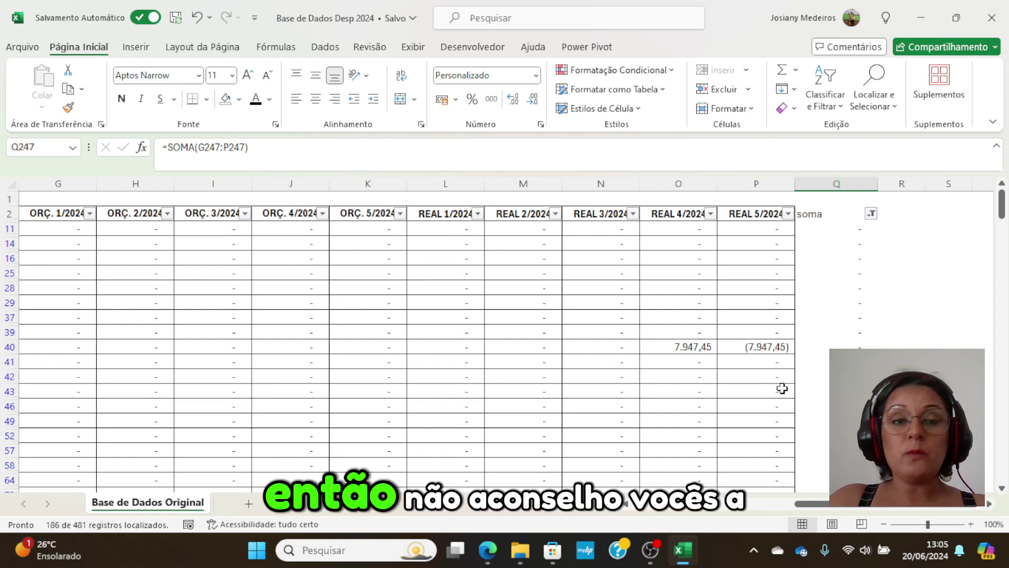
Step: Clear the filter on the soma column and delete the whole helper column Q
{"action": "left_click", "coordinate": [871, 214]}
{"action": "left_click", "coordinate": [705, 291]}
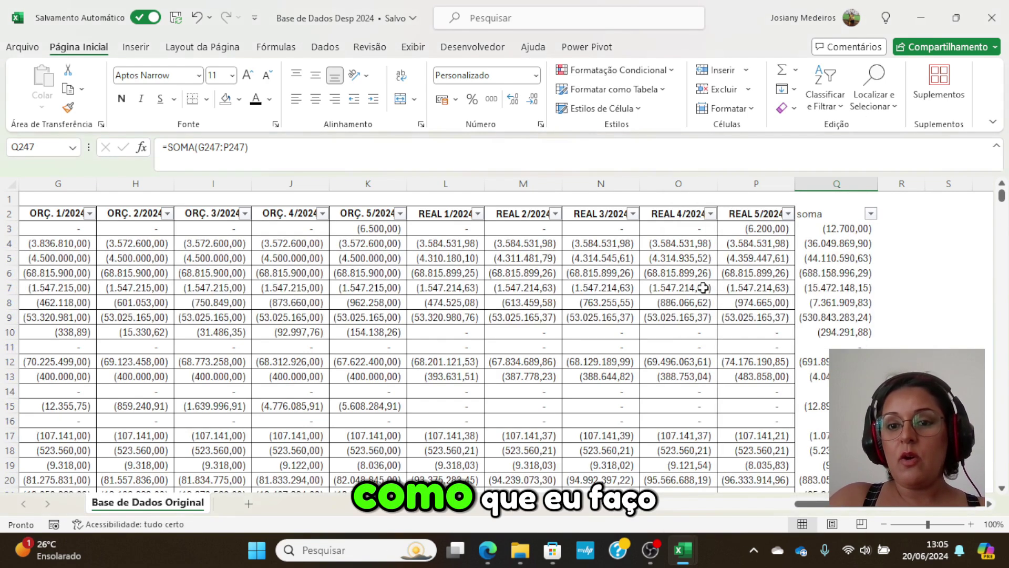
{"action": "left_click", "coordinate": [839, 184]}
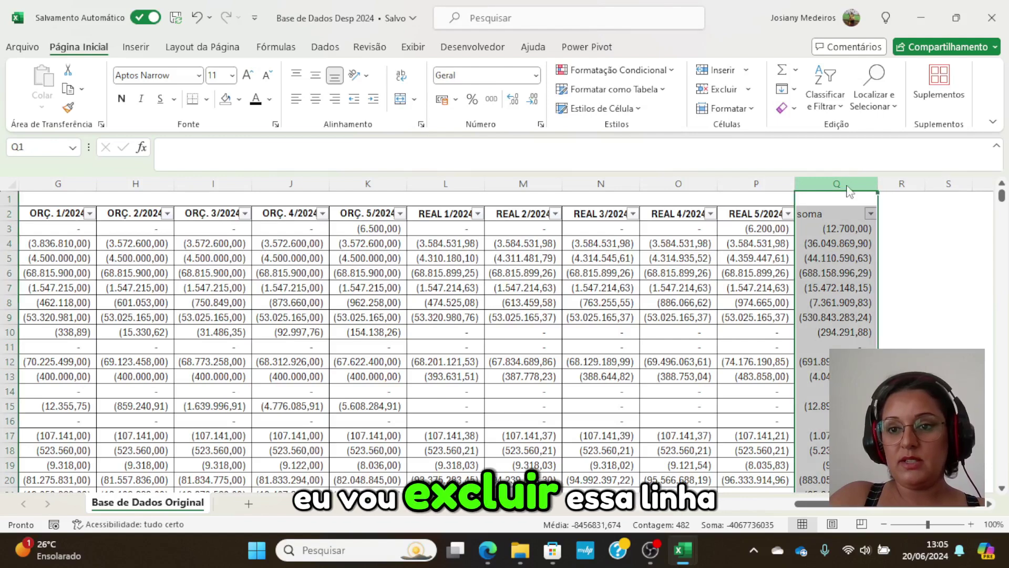
{"action": "right_click", "coordinate": [841, 185]}
{"action": "left_click", "coordinate": [725, 353]}
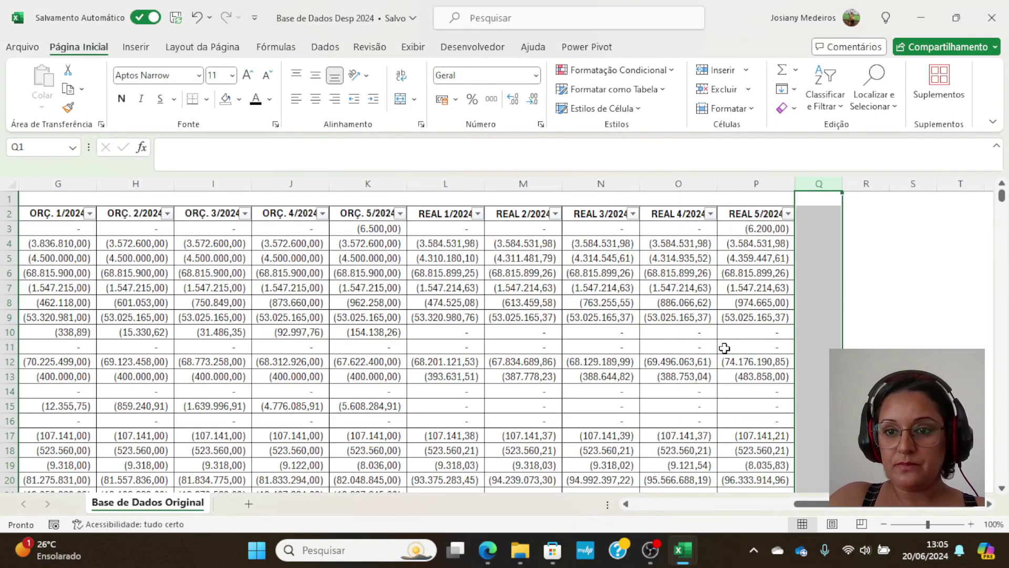
Step: Convert the full data range B2:P483, from the Área header to the last REAL 5/2024 row, into a table with headers
{"action": "left_click", "coordinate": [747, 211]}
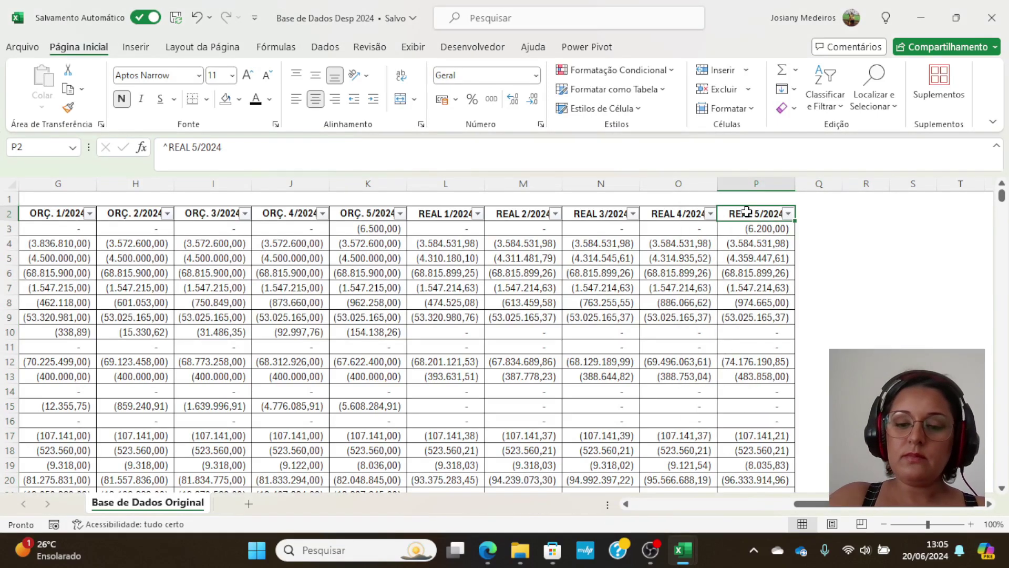
{"action": "key", "text": "Left"}
{"action": "key", "text": "Left"}
{"action": "key", "text": "Left"}
{"action": "key", "text": "Left"}
{"action": "key", "text": "Left"}
{"action": "key", "text": "Left"}
{"action": "key", "text": "Left"}
{"action": "key", "text": "Left"}
{"action": "key", "text": "Left"}
{"action": "key", "text": "Left"}
{"action": "key", "text": "Left"}
{"action": "key", "text": "Left"}
{"action": "key", "text": "Left"}
{"action": "key", "text": "Left"}
{"action": "key", "text": "Left"}
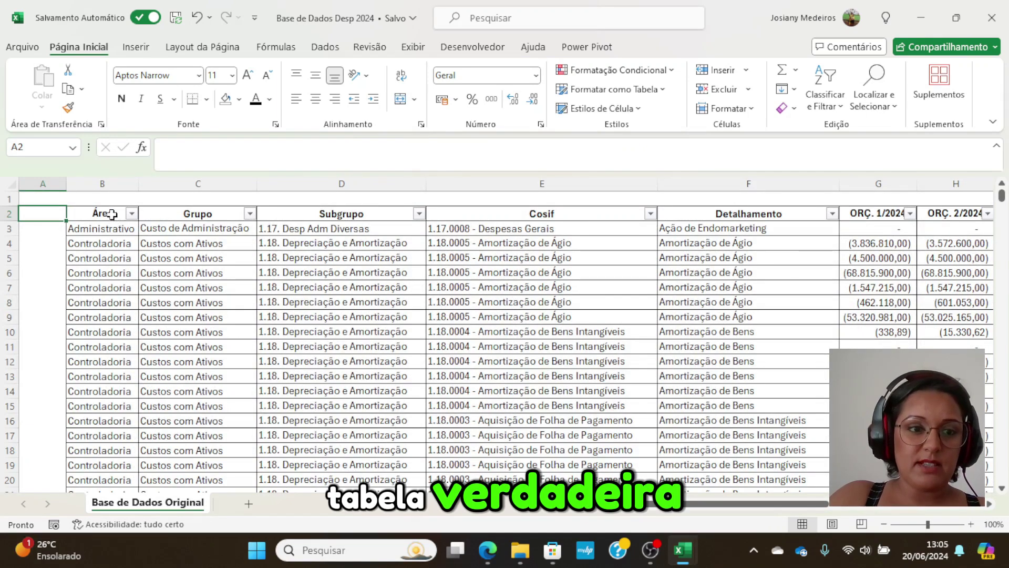
{"action": "left_click", "coordinate": [111, 214]}
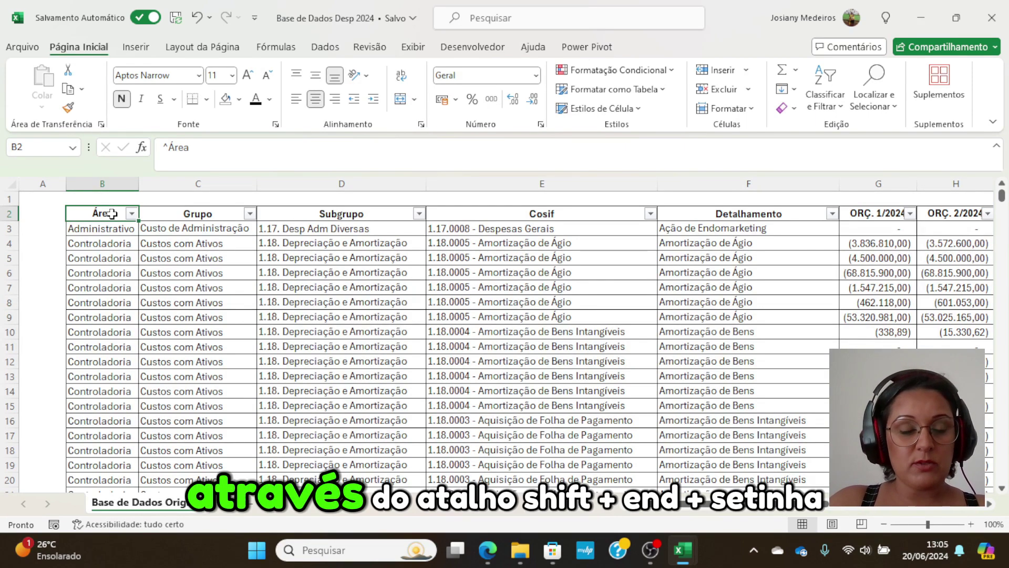
{"action": "key", "text": "shift+End"}
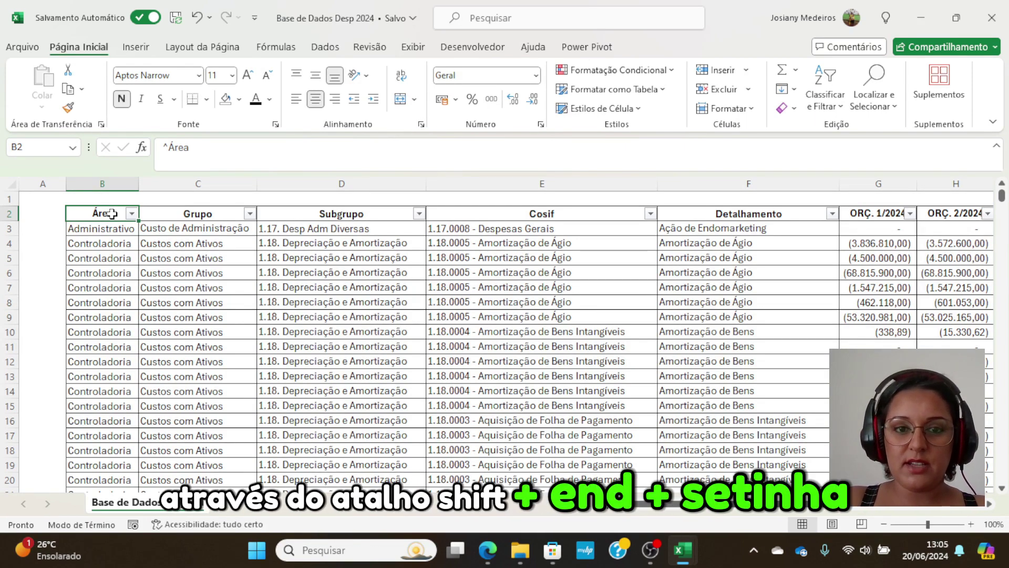
{"action": "key", "text": "shift+Right"}
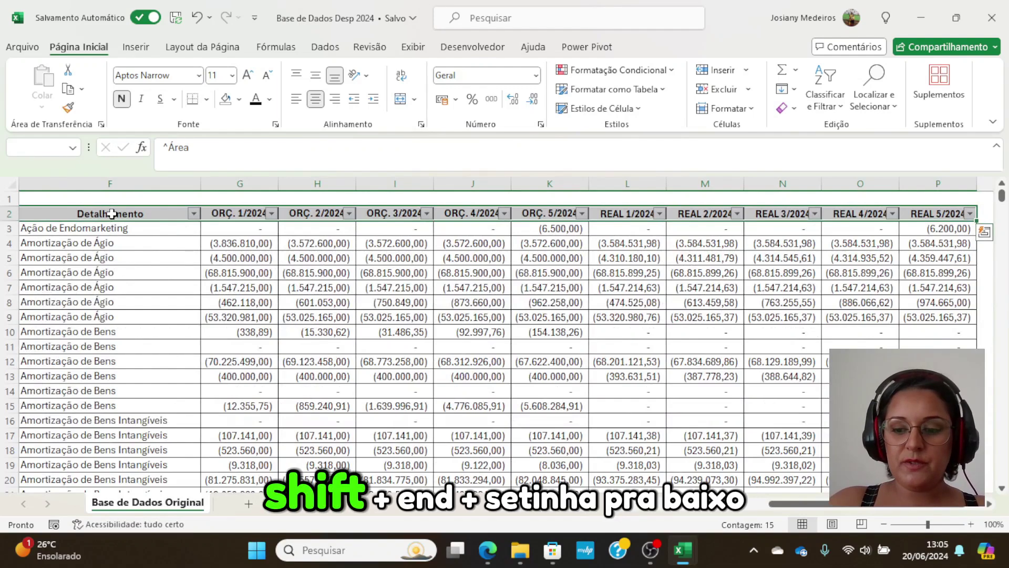
{"action": "key", "text": "shift+End"}
{"action": "key", "text": "shift+Down"}
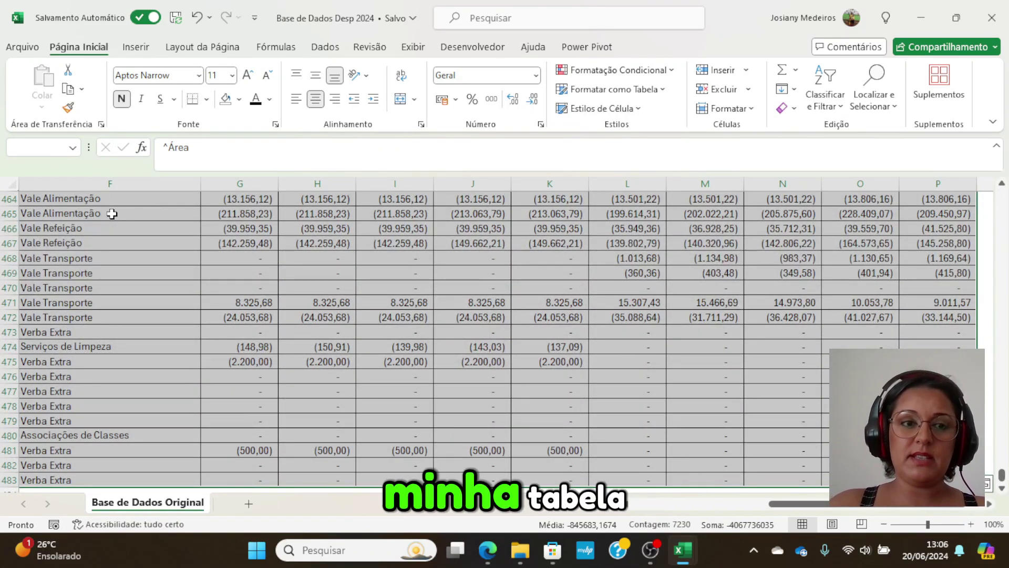
{"action": "left_click", "coordinate": [135, 46]}
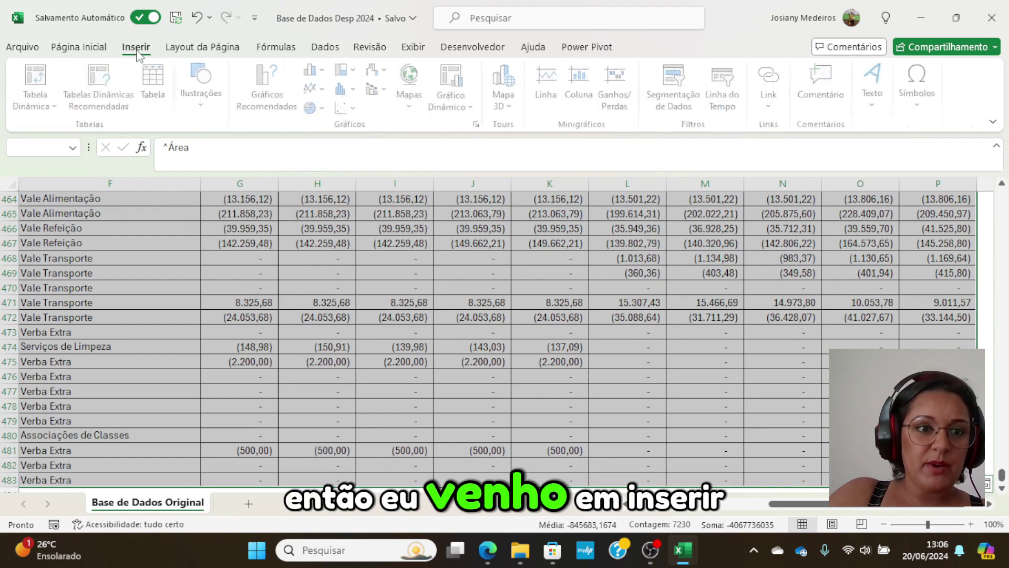
{"action": "left_click", "coordinate": [157, 84]}
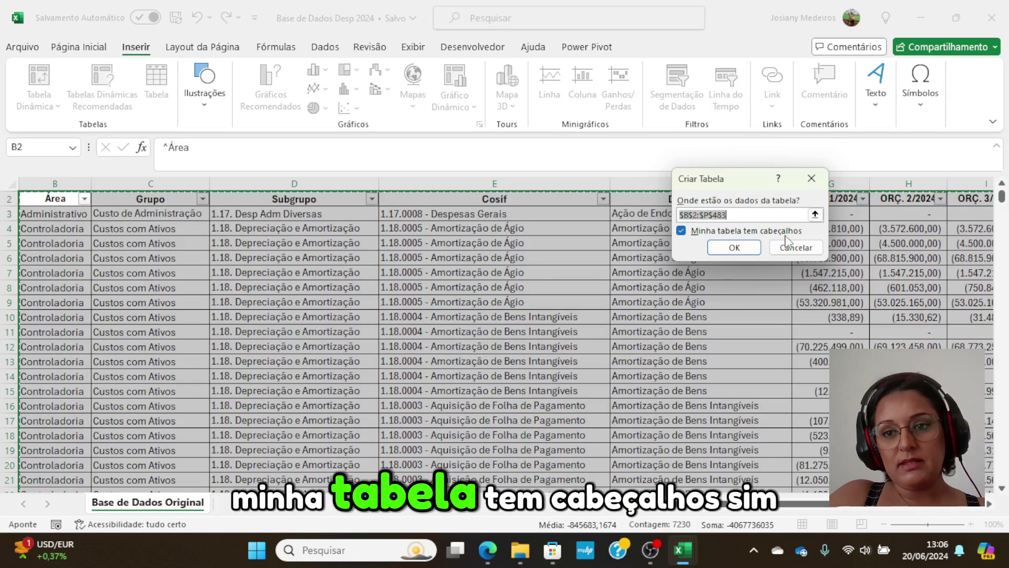
{"action": "left_click", "coordinate": [681, 231]}
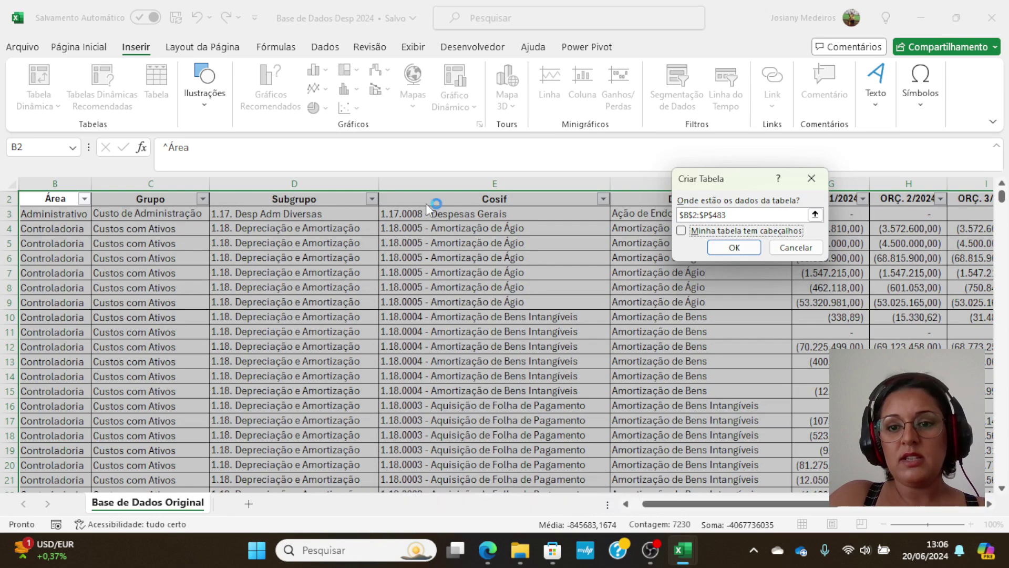
{"action": "left_click", "coordinate": [681, 231]}
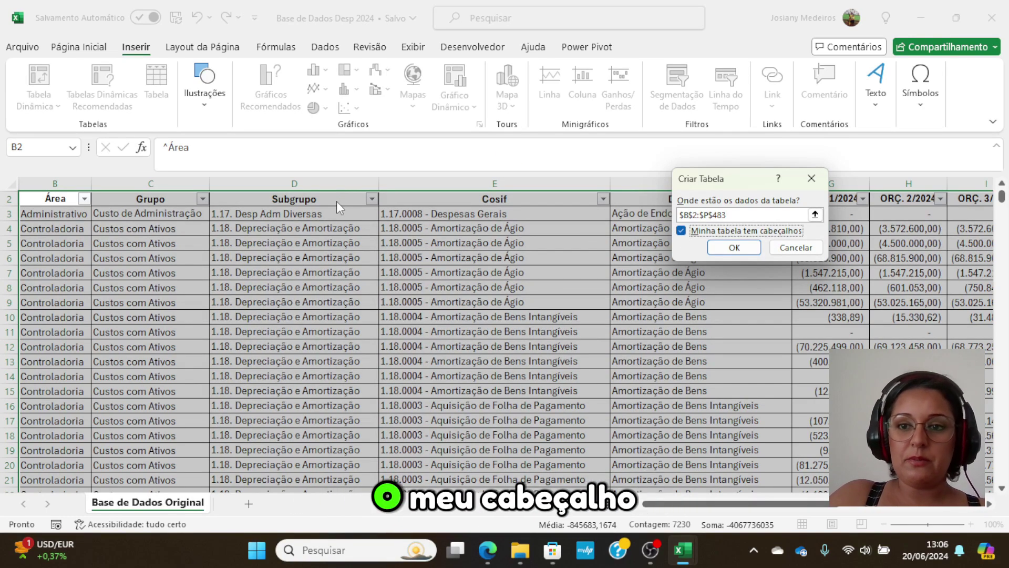
{"action": "left_click", "coordinate": [741, 247]}
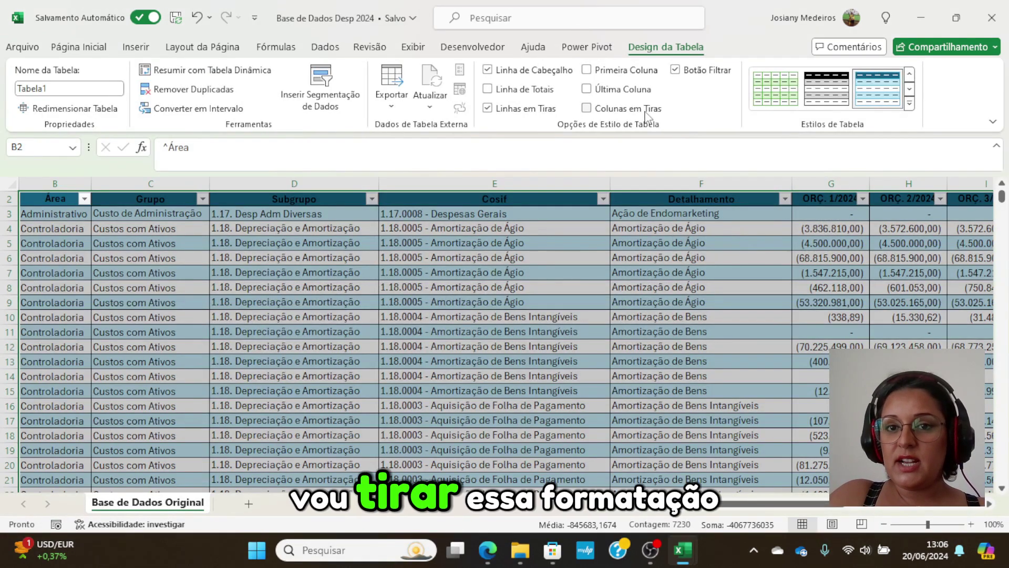
Step: Remove the table's coloured formatting by applying the plain first style in the Clara group
{"action": "left_click", "coordinate": [79, 47]}
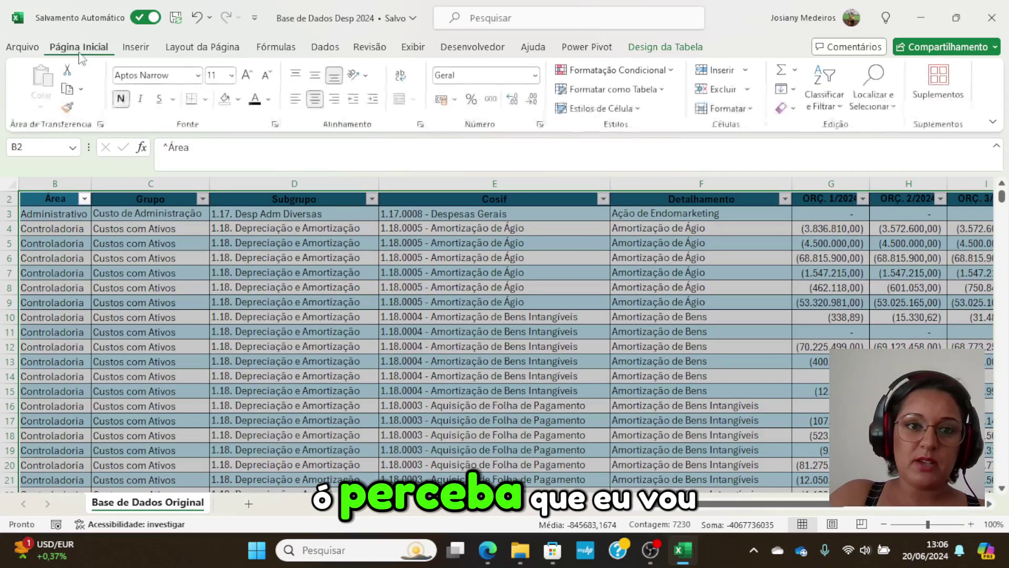
{"action": "left_click", "coordinate": [675, 50]}
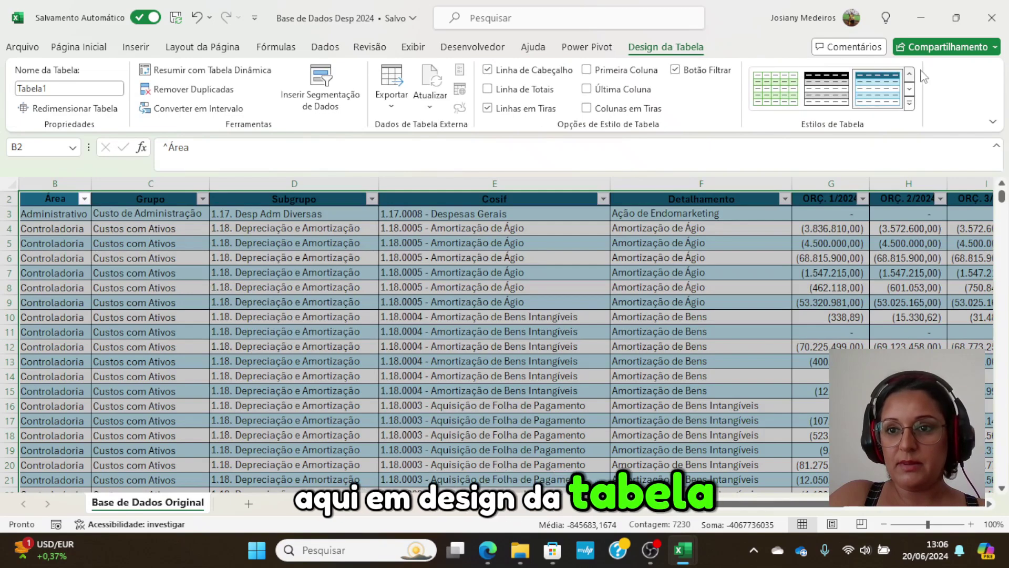
{"action": "left_click", "coordinate": [909, 104]}
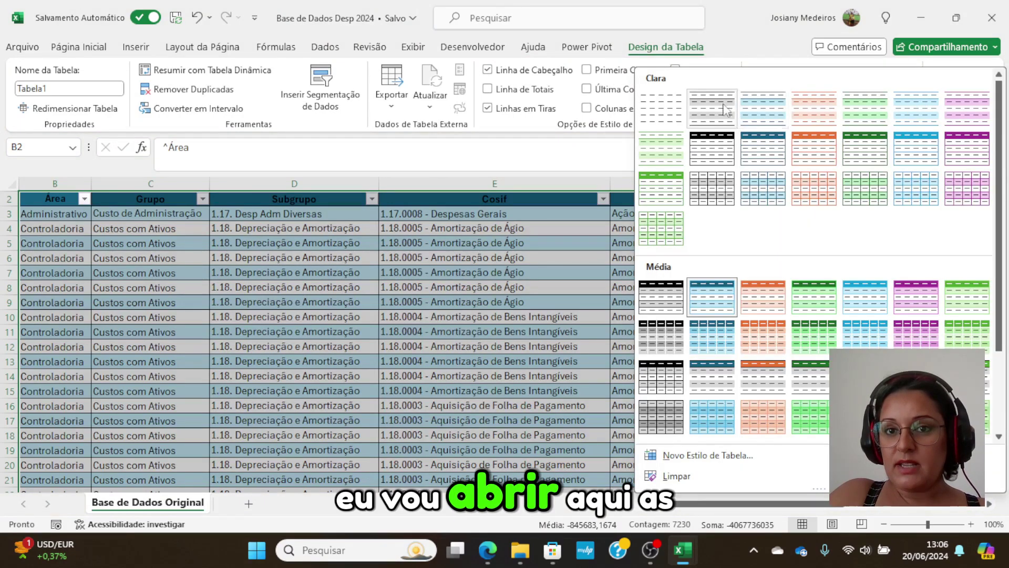
{"action": "left_click", "coordinate": [665, 113]}
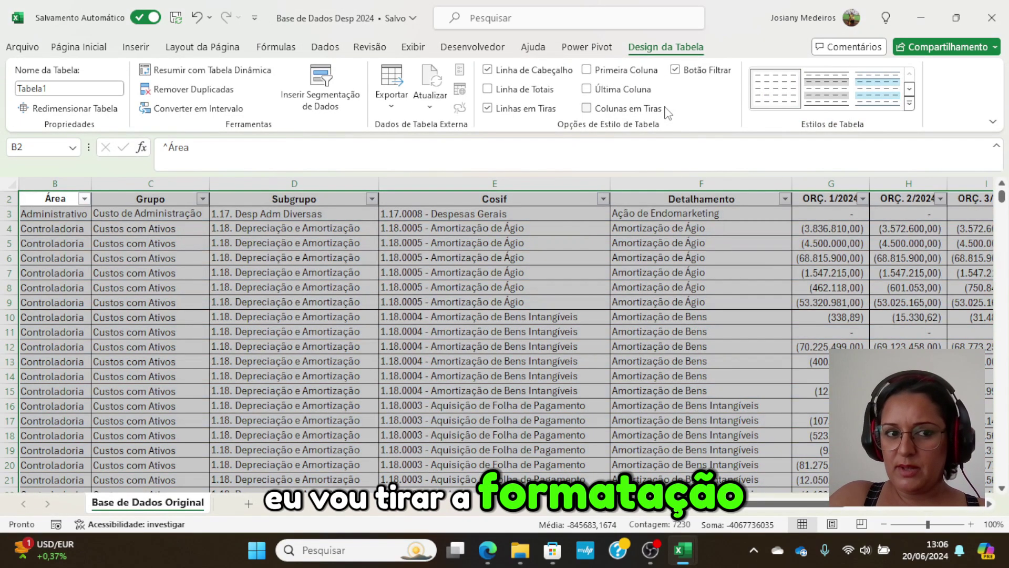
{"action": "left_click_drag", "start_coordinate": [409, 272], "coordinate": [409, 284]}
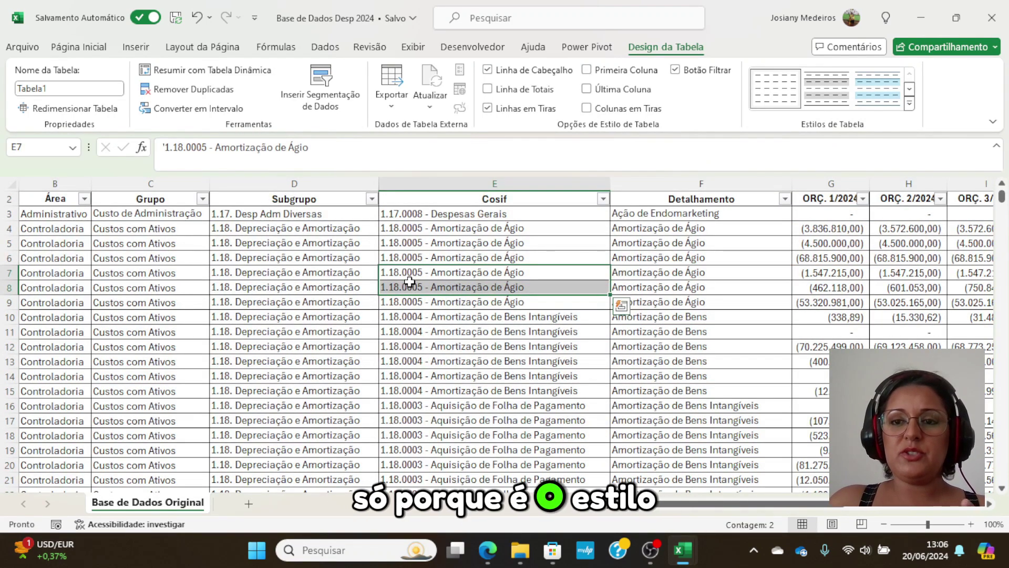
{"action": "scroll", "coordinate": [274, 263], "scroll_direction": "up", "scroll_amount": 1}
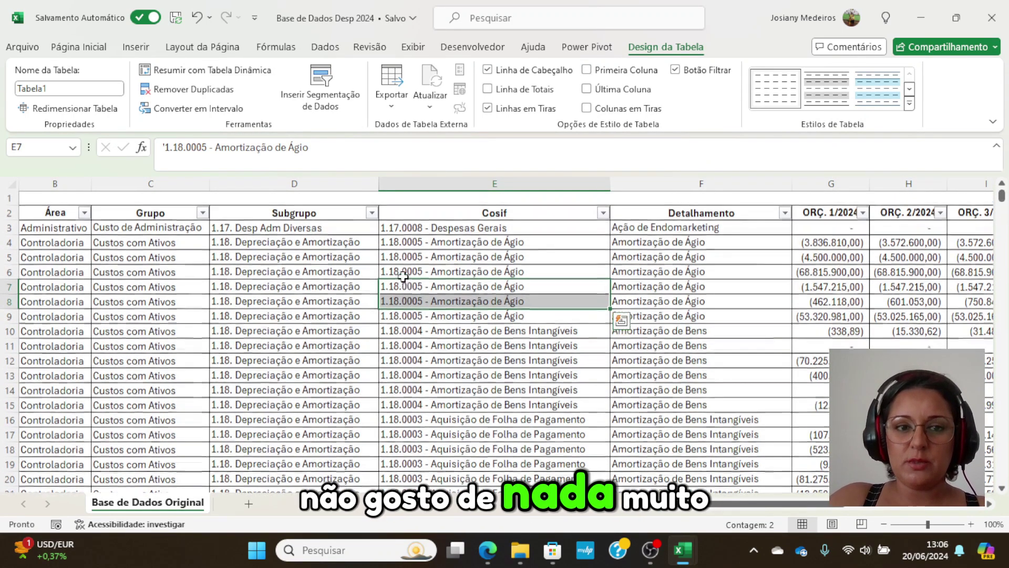
Step: Select the whole table, from the Área header to the last REAL 5/2024 row, and try to name it "Base de Dados Original"
{"action": "left_click", "coordinate": [75, 213]}
{"action": "key", "text": "Left"}
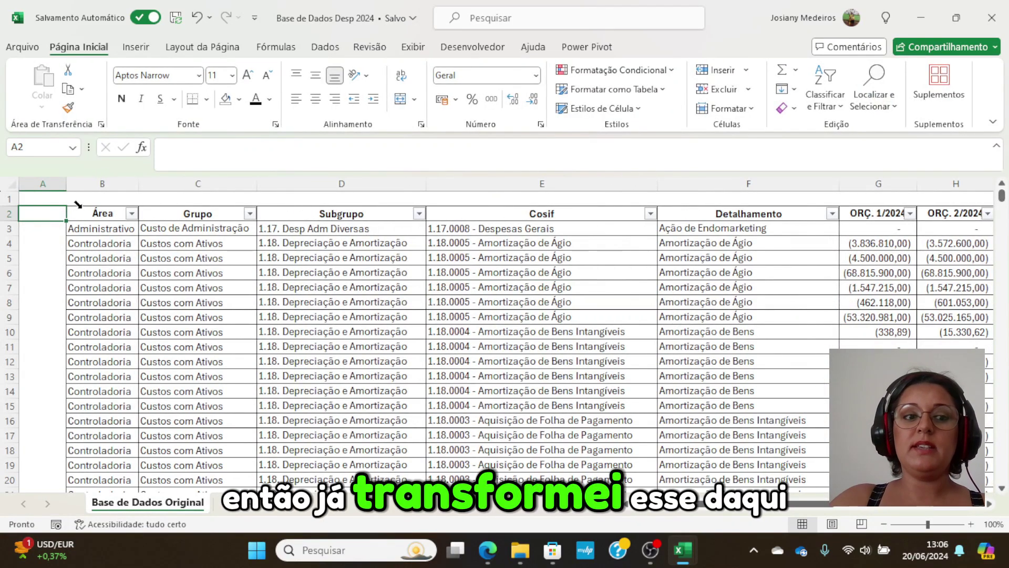
{"action": "left_click", "coordinate": [77, 205]}
{"action": "left_click", "coordinate": [101, 213]}
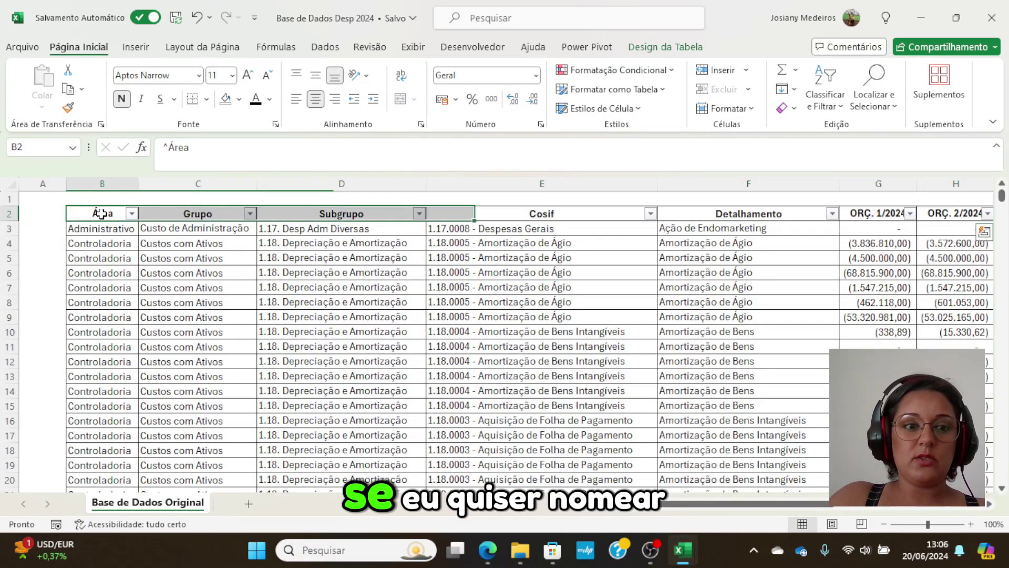
{"action": "key", "text": "shift+Down"}
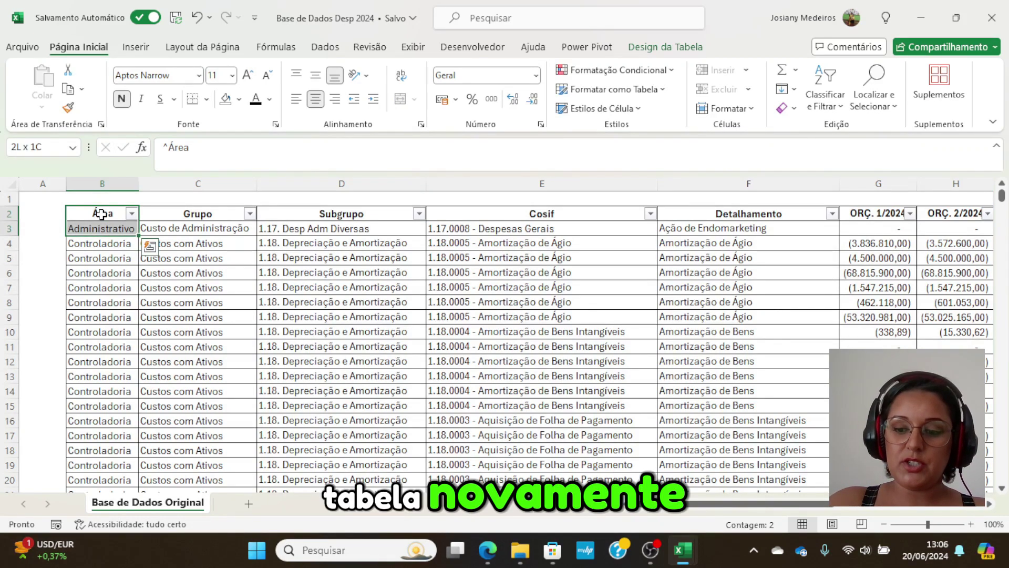
{"action": "key", "text": "shift+End"}
{"action": "key", "text": "shift+Down"}
{"action": "key", "text": "shift+Right"}
{"action": "key", "text": "shift+End"}
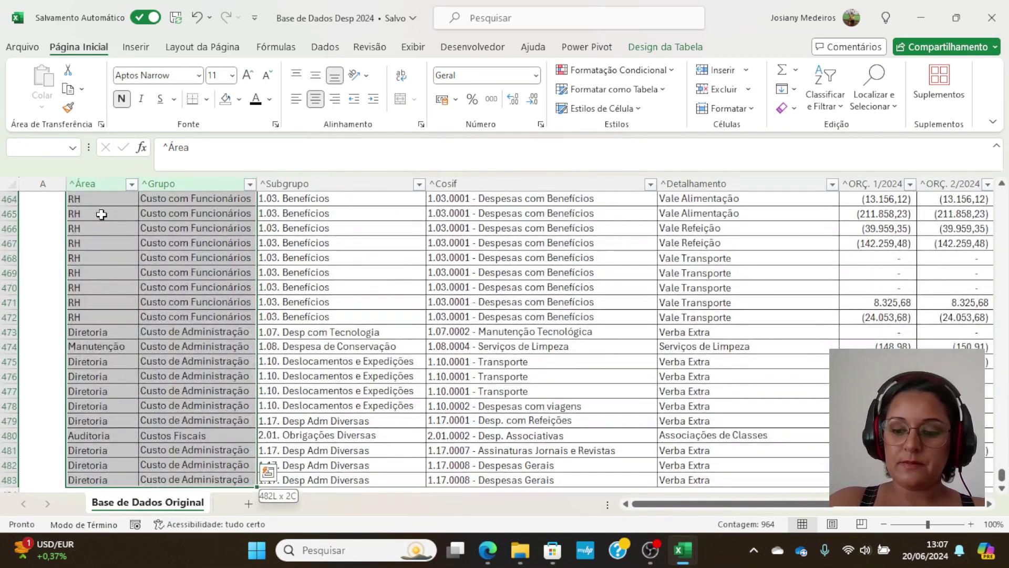
{"action": "key", "text": "shift+Right"}
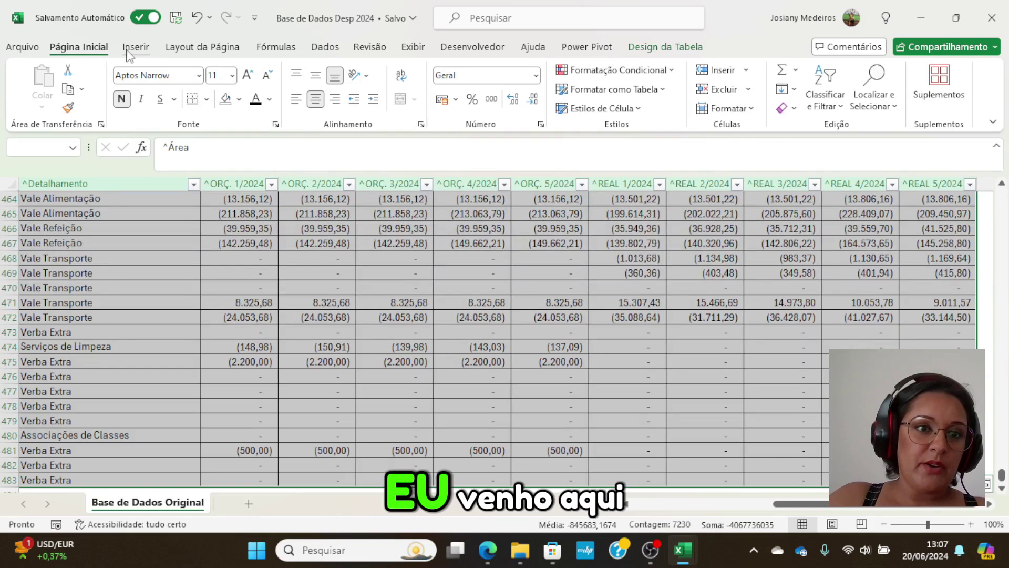
{"action": "left_click", "coordinate": [137, 48]}
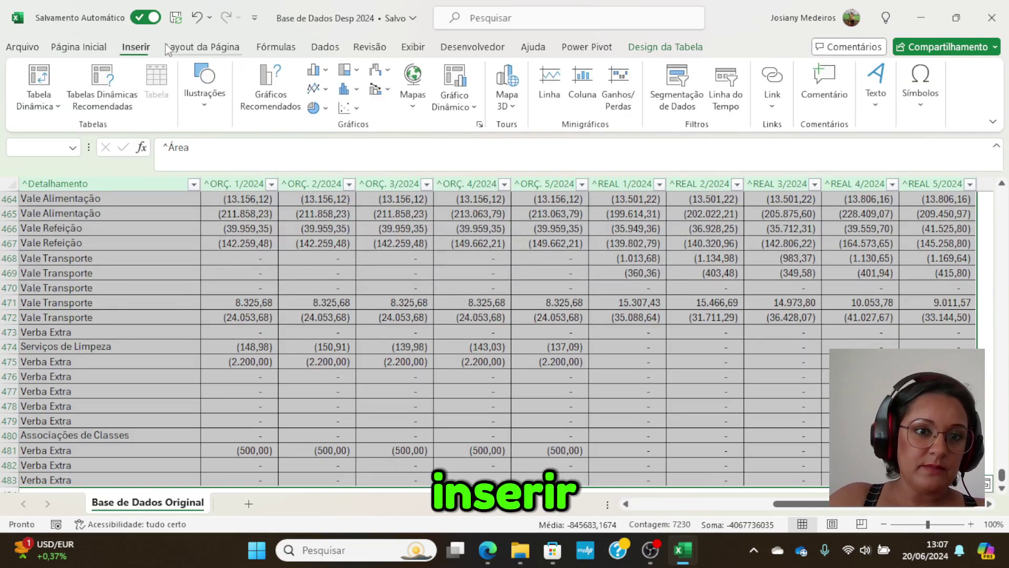
{"action": "left_click", "coordinate": [654, 52]}
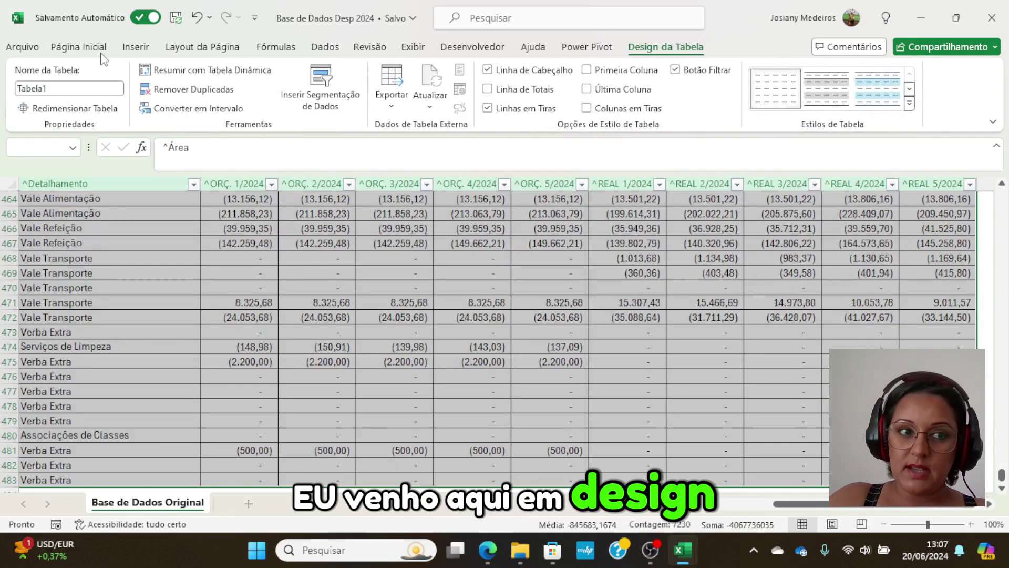
{"action": "left_click", "coordinate": [52, 89]}
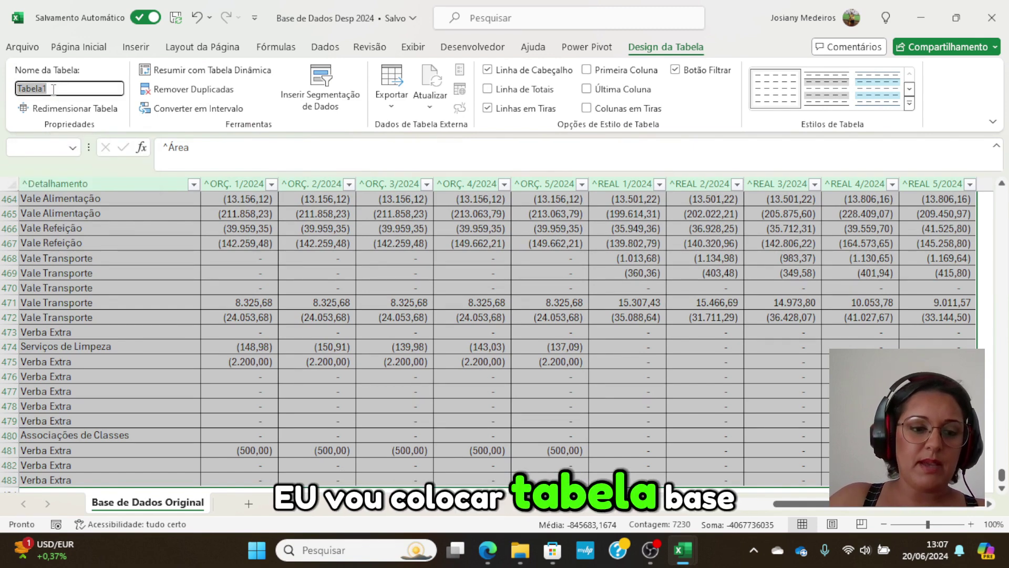
{"action": "type", "text": "Bas"}
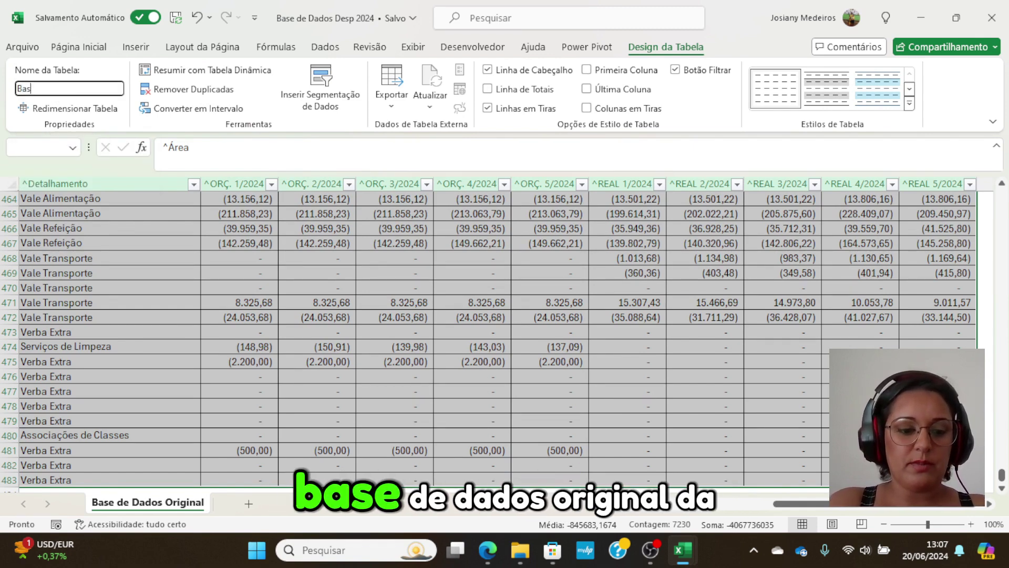
{"action": "type", "text": "e de Dados Original"}
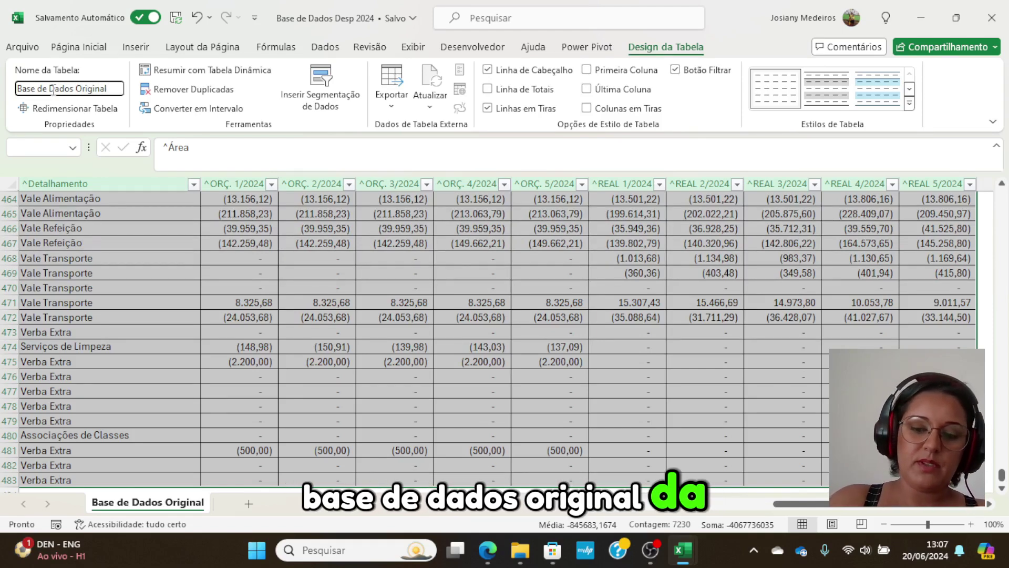
{"action": "key", "text": "Return"}
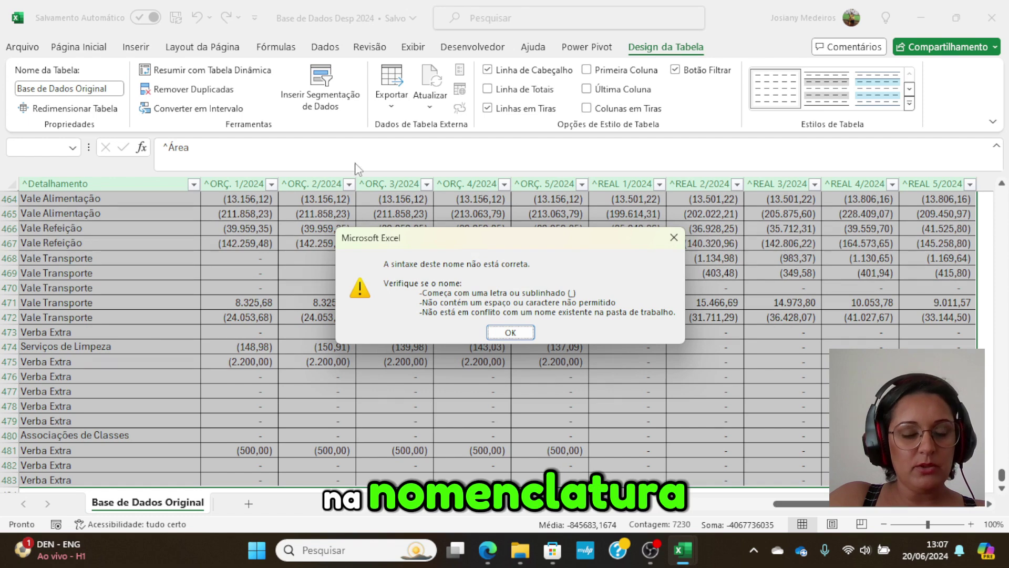
{"action": "left_click", "coordinate": [510, 332]}
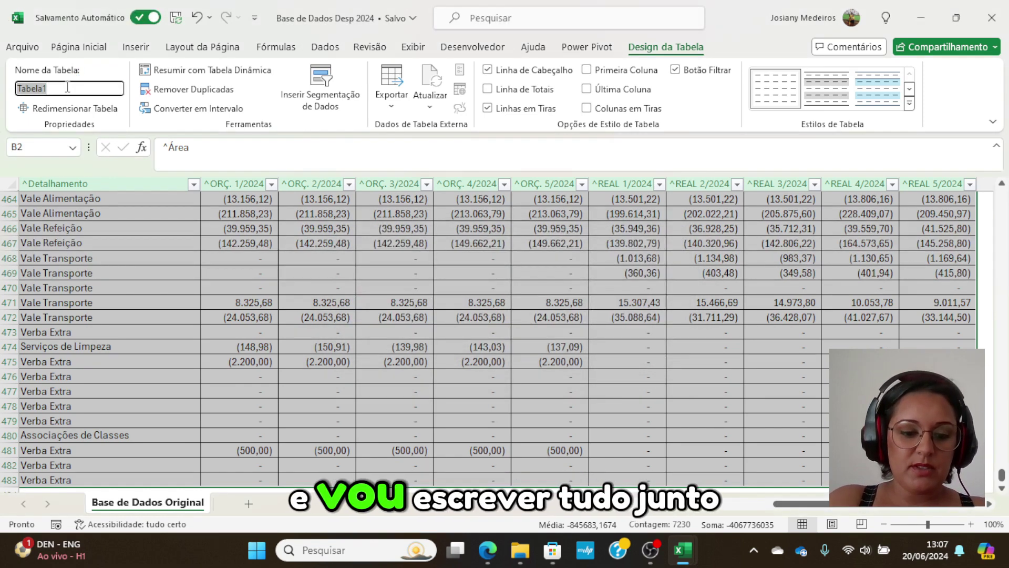
Step: Name the table BaseDeDadosOriginal, written as one word without spaces
{"action": "type", "text": "BaseDeDadosOrigi"}
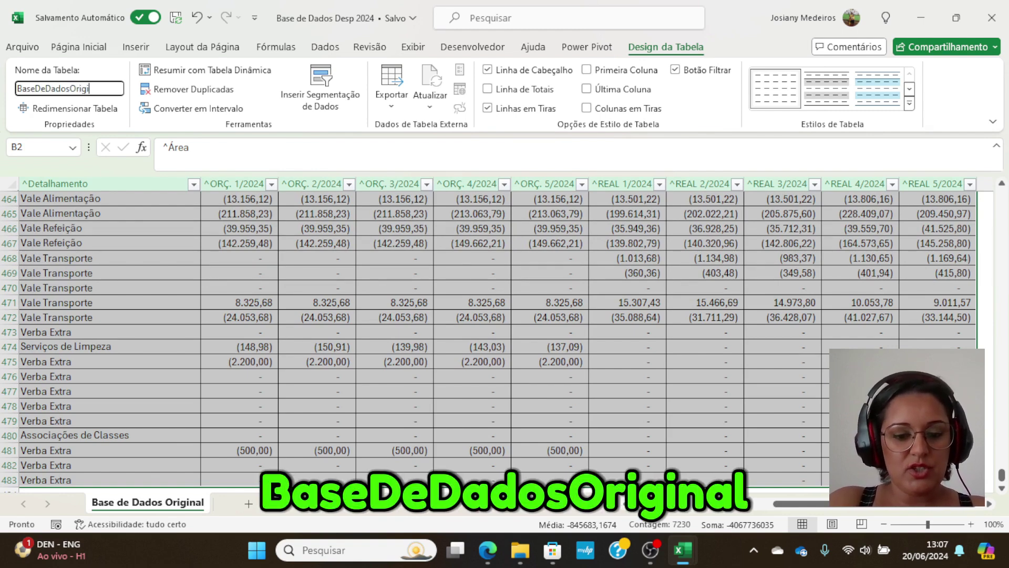
{"action": "type", "text": "nal"}
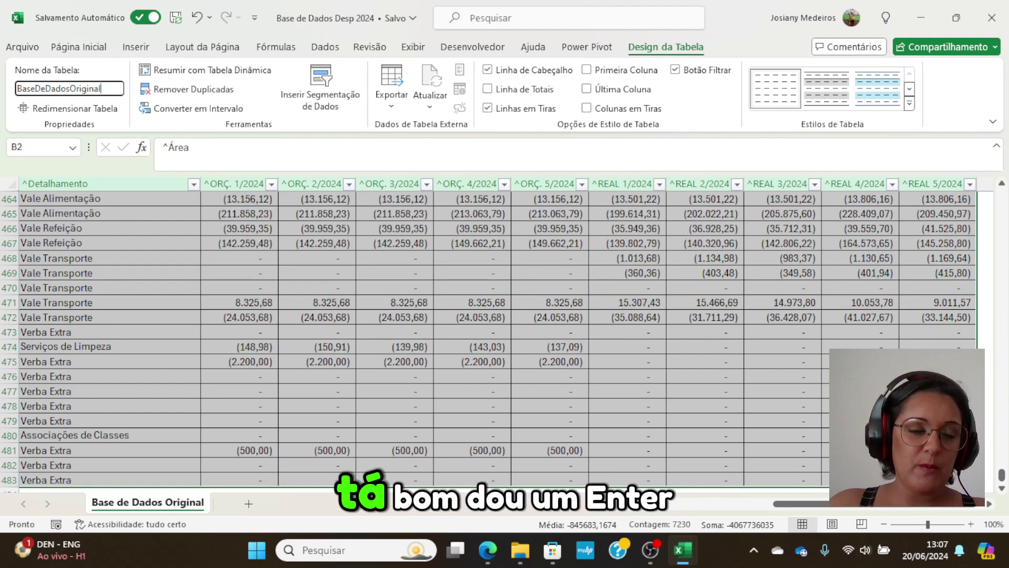
{"action": "key", "text": "Return"}
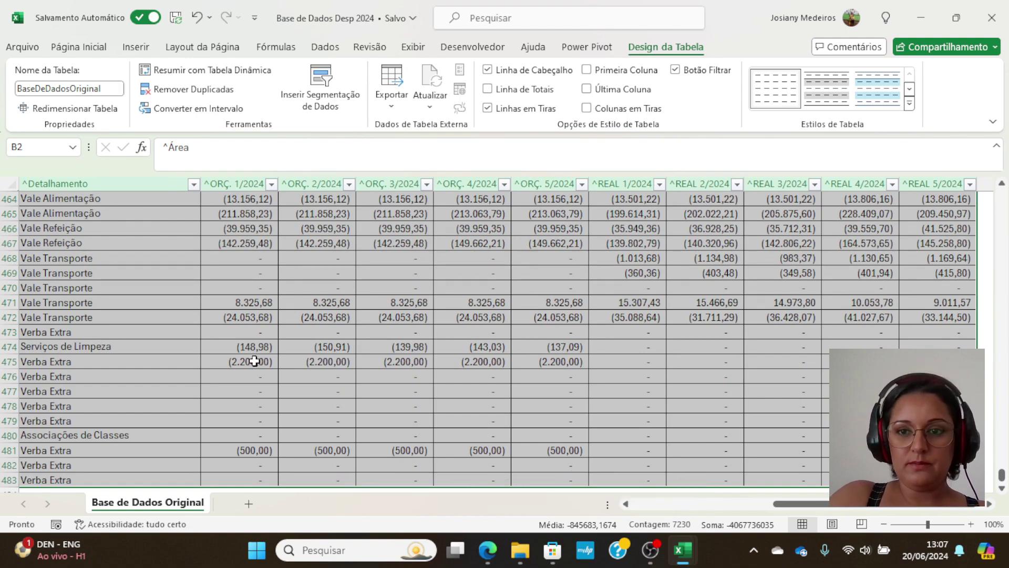
Step: Examine the column titles from Detalhamento to REAL 5/2024 while moving through the table's rows and back to row 2
{"action": "scroll", "coordinate": [272, 351], "scroll_direction": "up", "scroll_amount": 8}
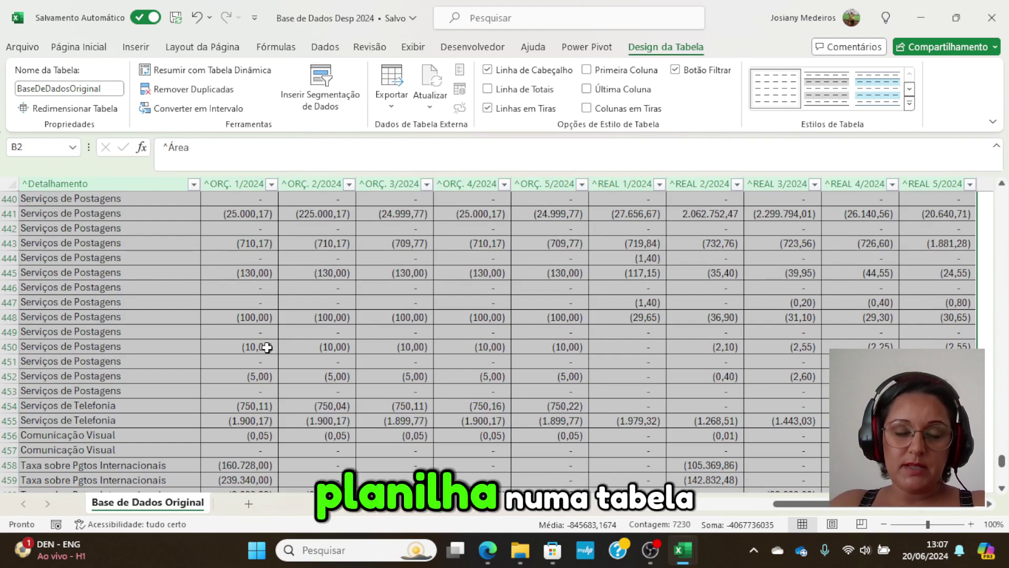
{"action": "scroll", "coordinate": [302, 335], "scroll_direction": "up", "scroll_amount": 20}
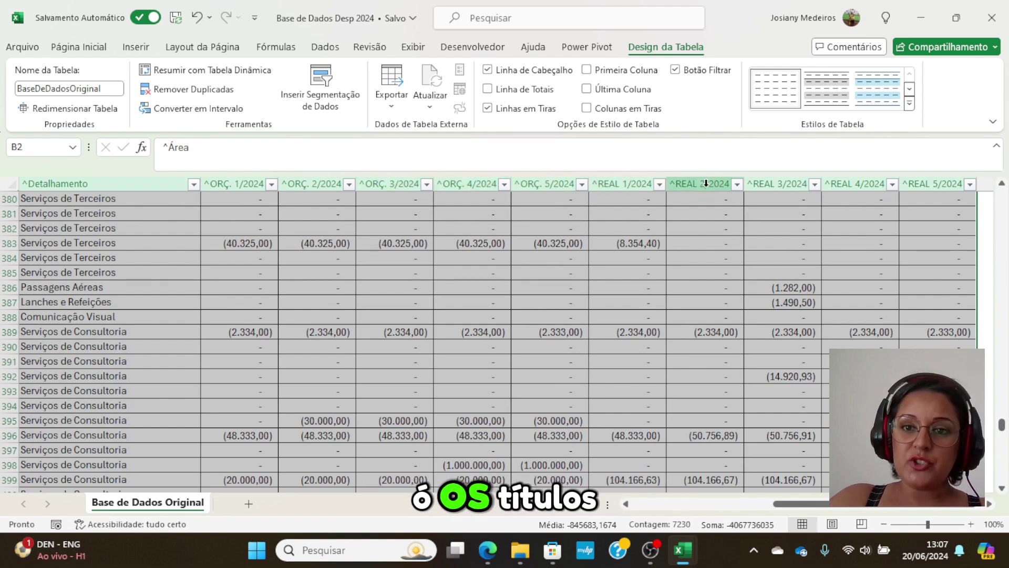
{"action": "scroll", "coordinate": [805, 277], "scroll_direction": "up", "scroll_amount": 8}
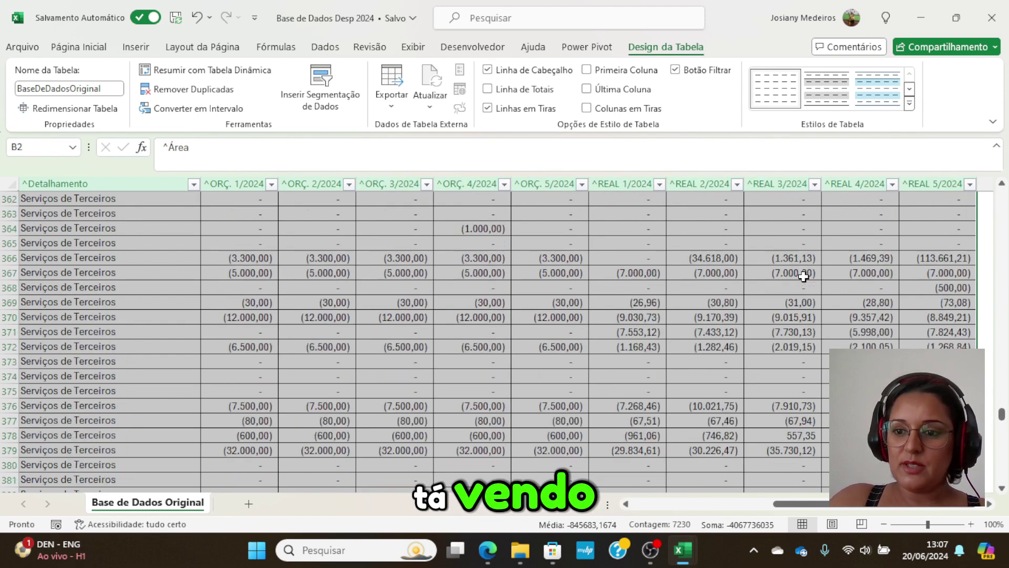
{"action": "left_click_drag", "start_coordinate": [1002, 404], "coordinate": [980, 168]}
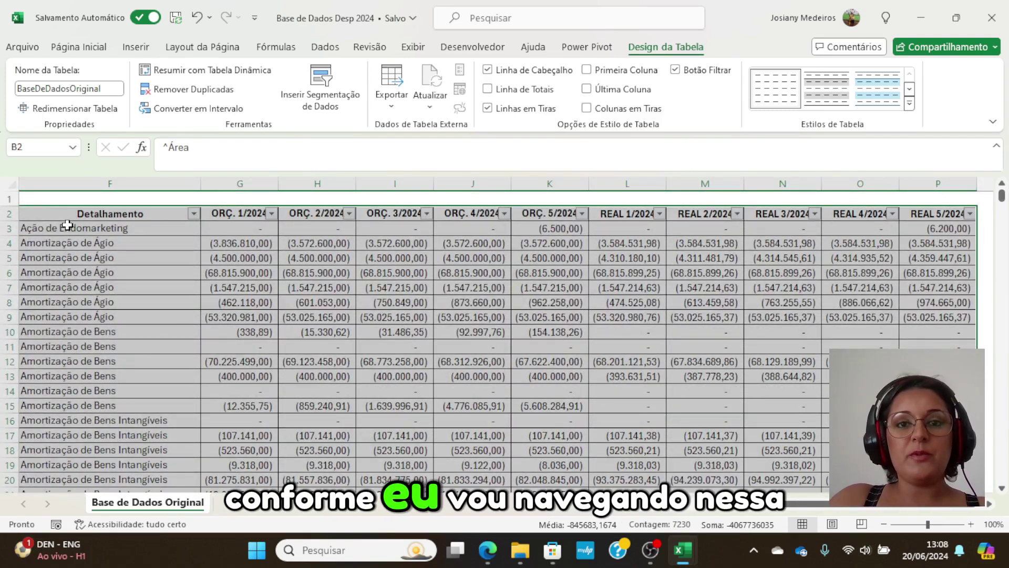
{"action": "scroll", "coordinate": [192, 361], "scroll_direction": "down", "scroll_amount": 20}
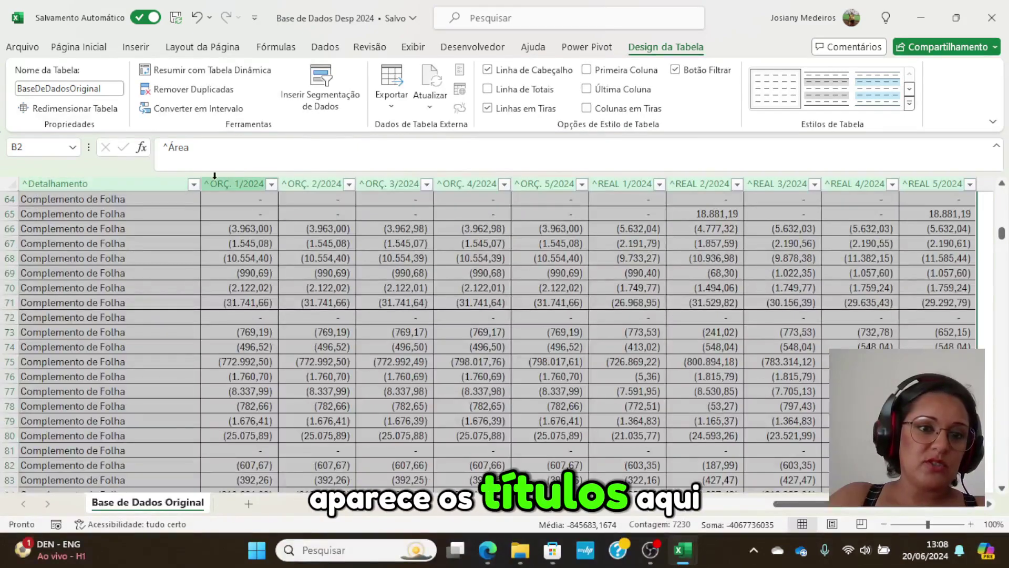
{"action": "scroll", "coordinate": [680, 204], "scroll_direction": "up", "scroll_amount": 20}
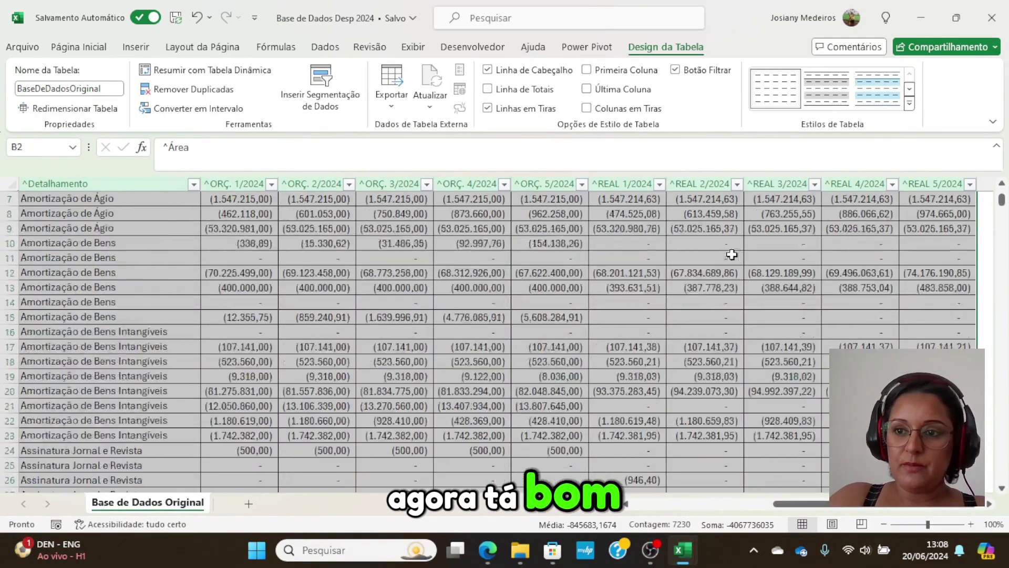
{"action": "left_click", "coordinate": [285, 345]}
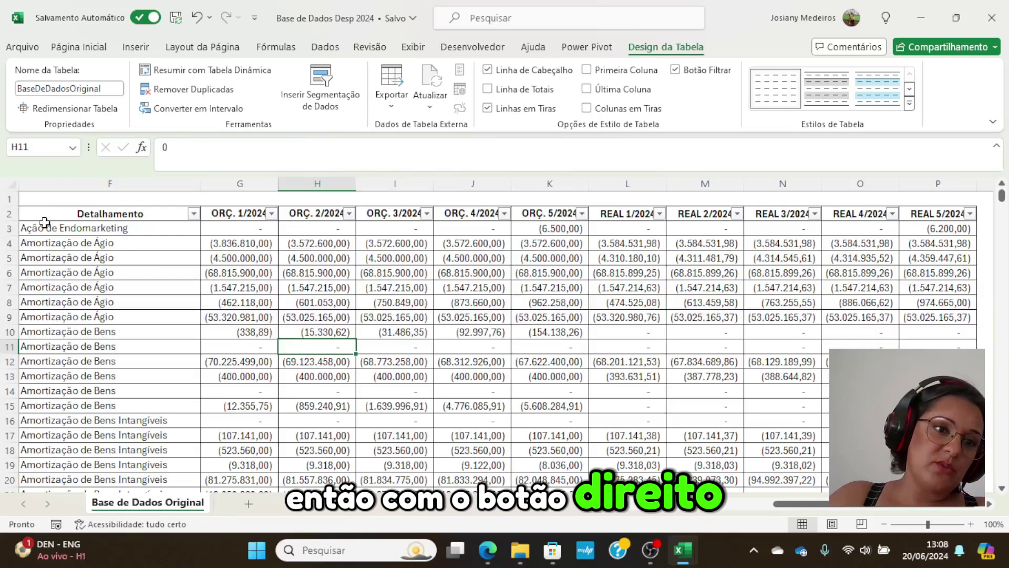
Step: Create a PivotTable from the BaseDeDadosOriginal table and place it on a new worksheet
{"action": "right_click", "coordinate": [48, 230]}
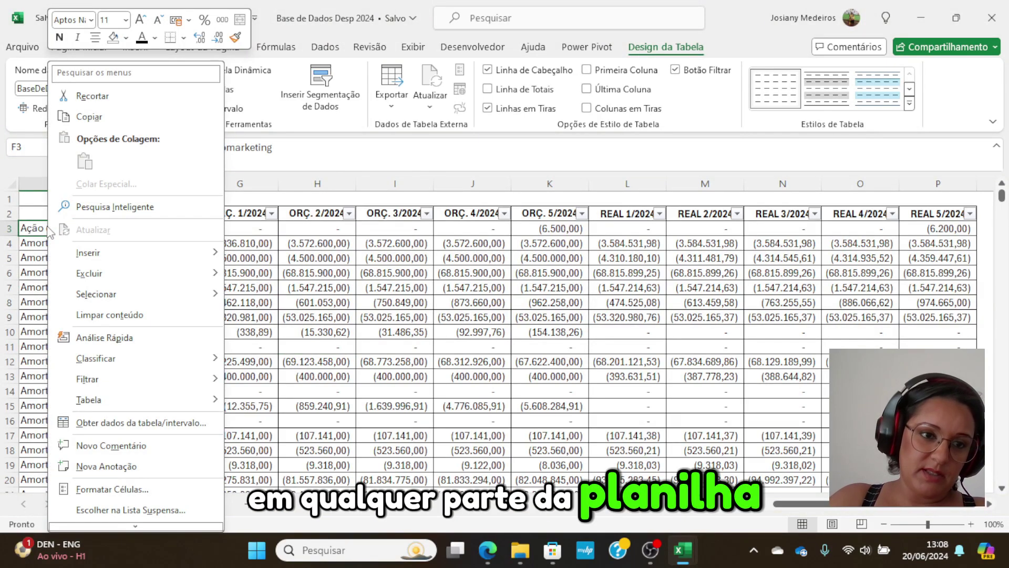
{"action": "key", "text": "Escape"}
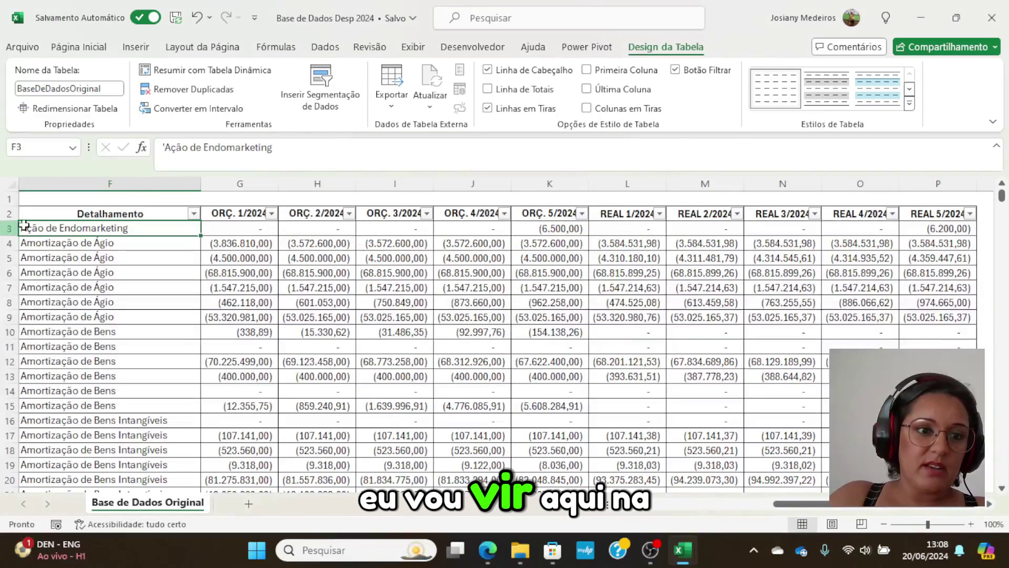
{"action": "left_click", "coordinate": [138, 49]}
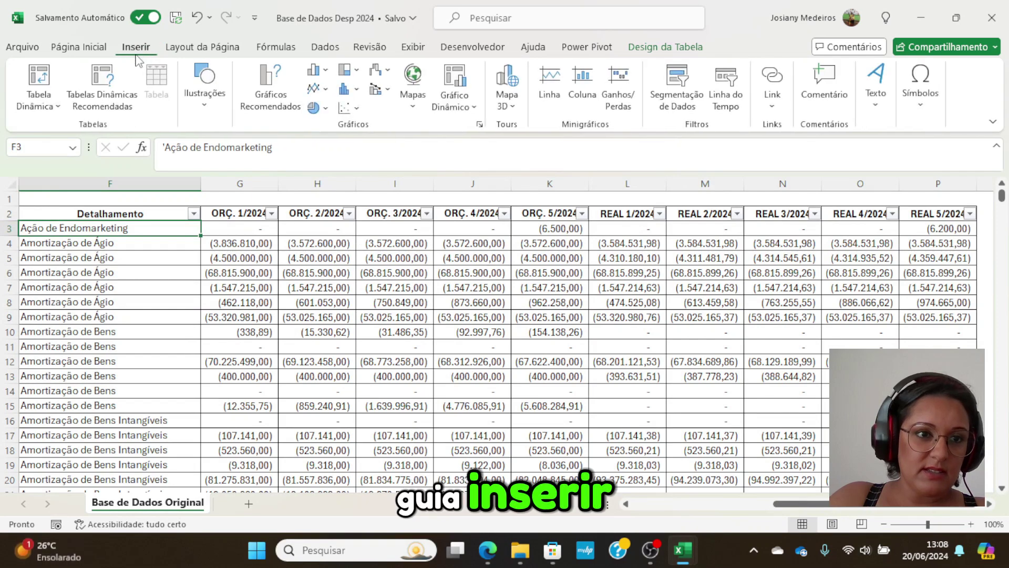
{"action": "left_click", "coordinate": [50, 108]}
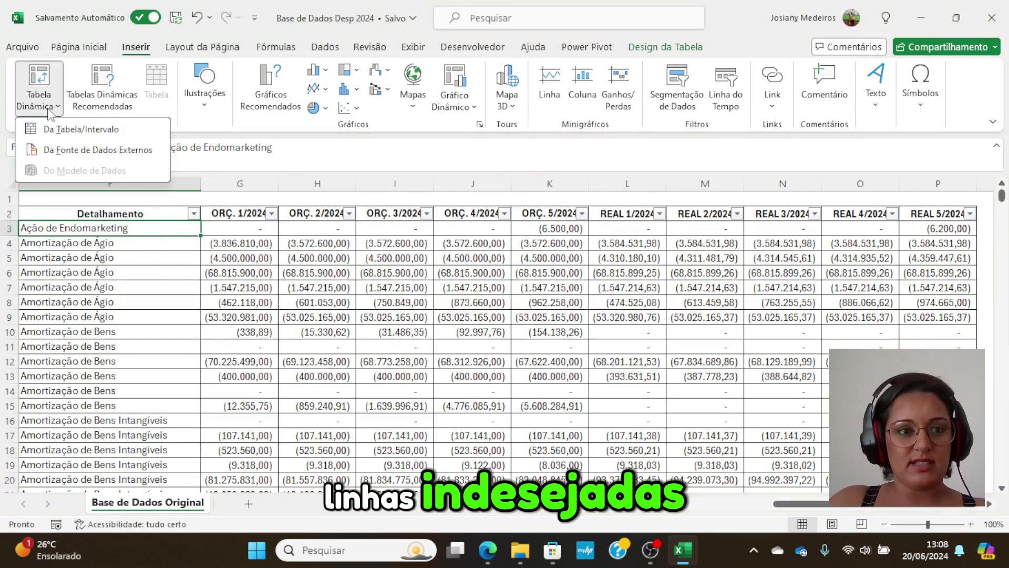
{"action": "left_click", "coordinate": [58, 129]}
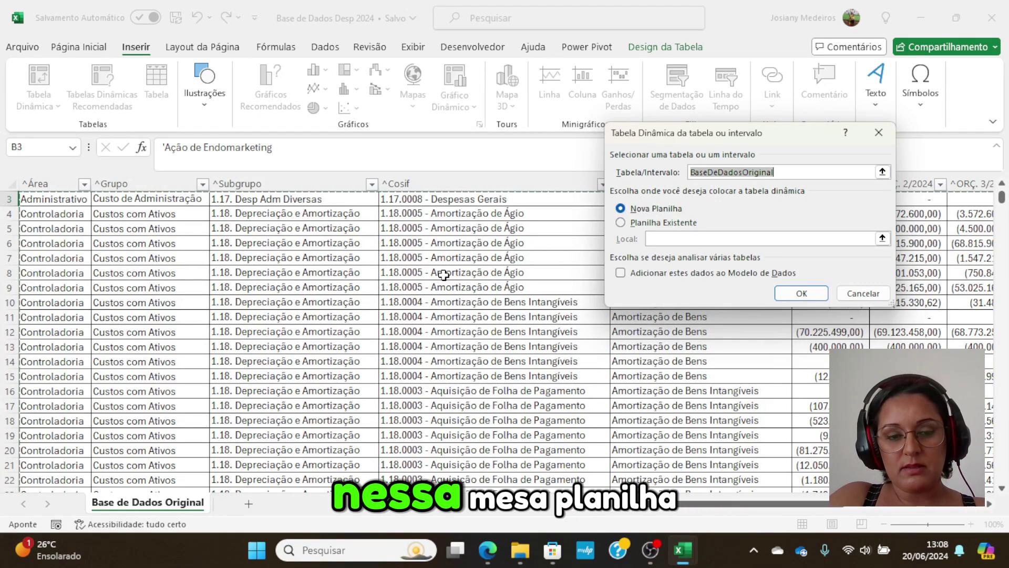
{"action": "left_click", "coordinate": [621, 223]}
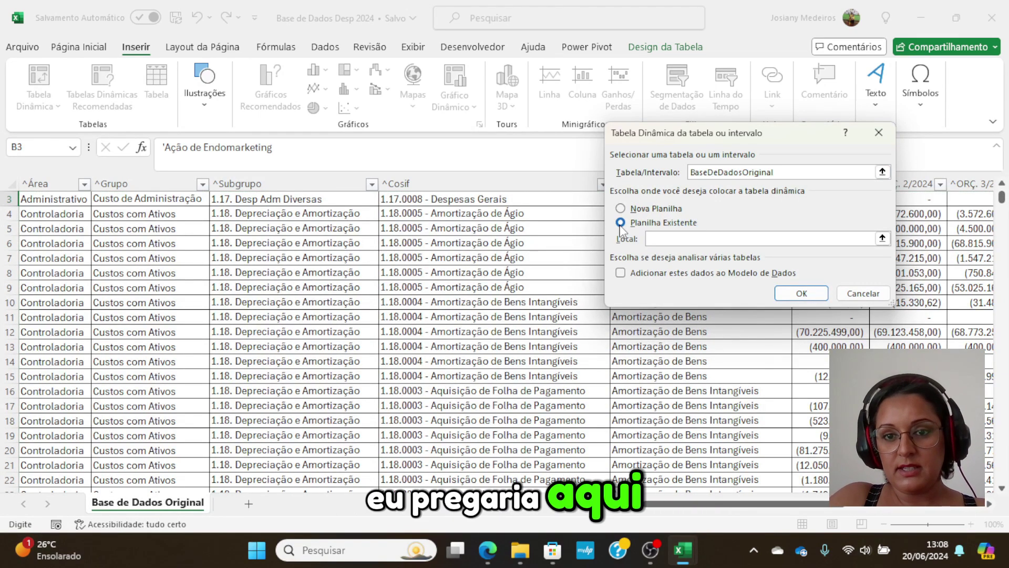
{"action": "left_click", "coordinate": [622, 209]}
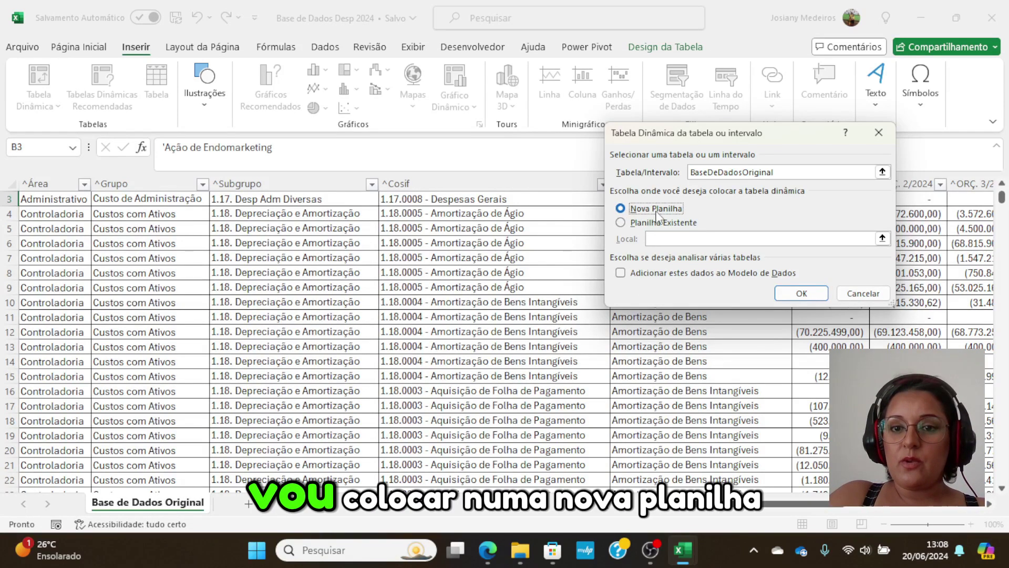
{"action": "left_click", "coordinate": [800, 293]}
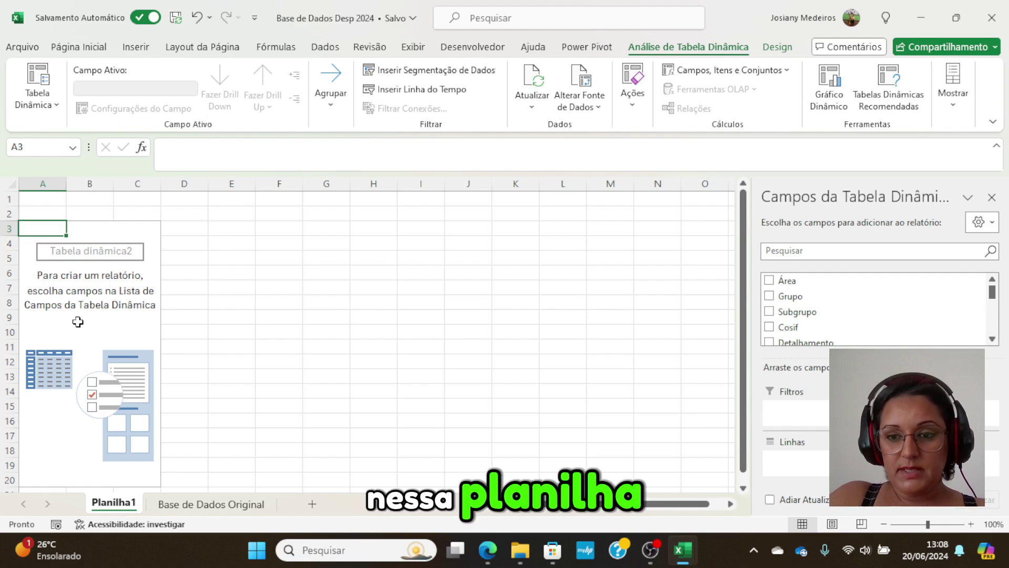
Step: Add Área, Grupo, Subgrupo, Cosif and Detalhamento as row fields of the PivotTable, in that order
{"action": "scroll", "coordinate": [894, 326], "scroll_direction": "down", "scroll_amount": 10}
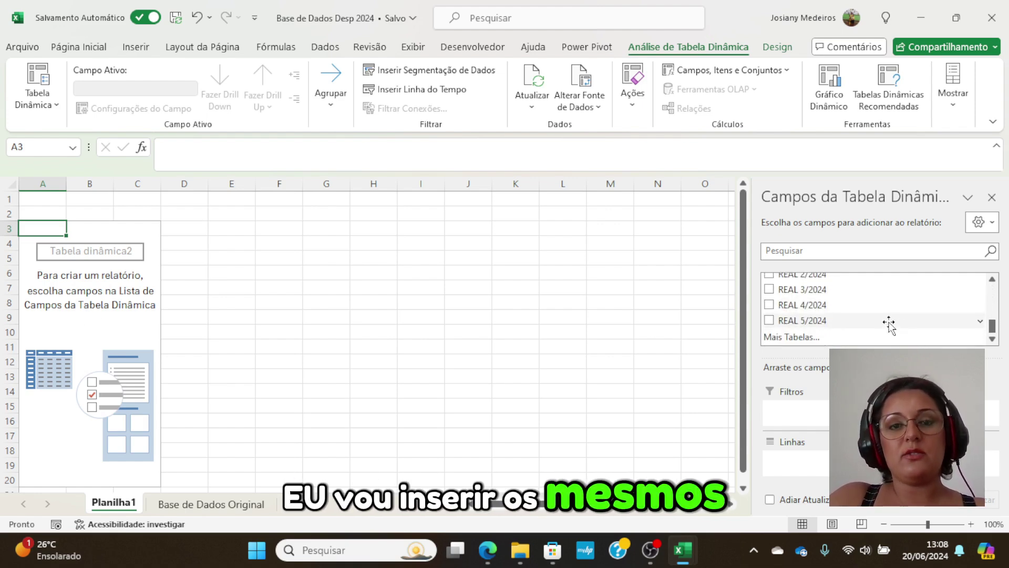
{"action": "scroll", "coordinate": [889, 322], "scroll_direction": "up", "scroll_amount": 10}
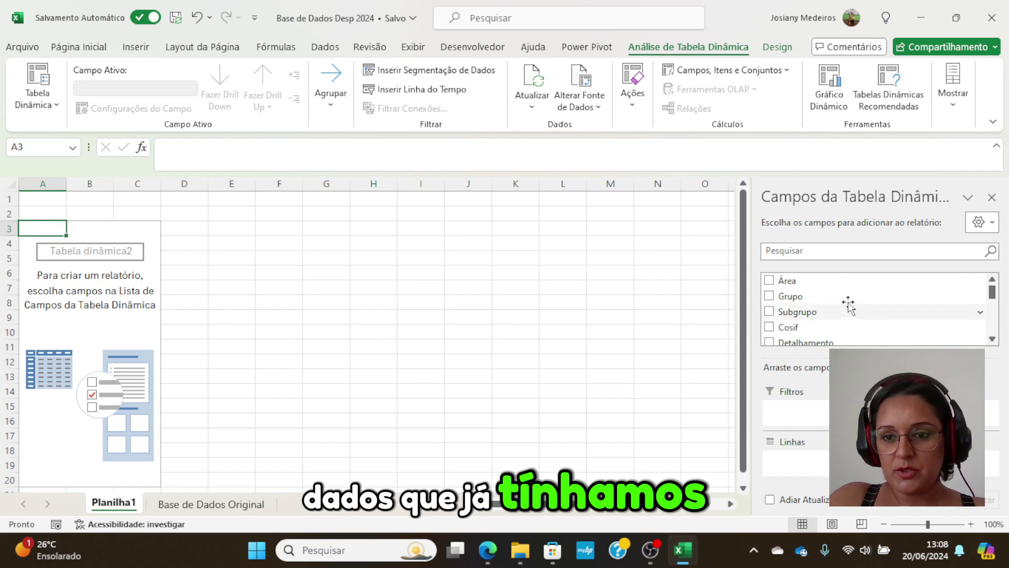
{"action": "left_click", "coordinate": [770, 281]}
{"action": "left_click", "coordinate": [770, 296]}
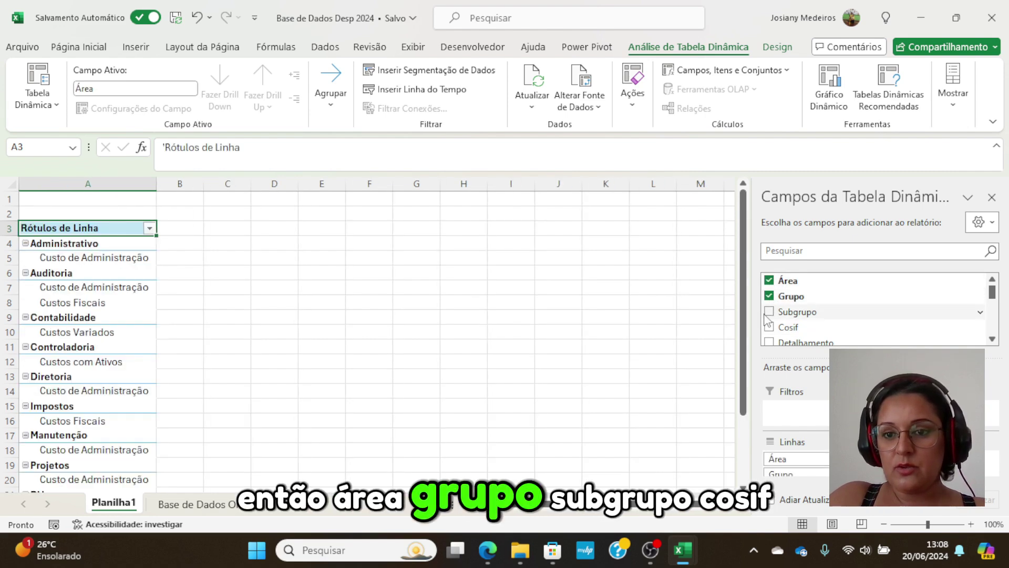
{"action": "left_click", "coordinate": [770, 311]}
{"action": "left_click", "coordinate": [769, 327]}
{"action": "scroll", "coordinate": [770, 316], "scroll_direction": "down", "scroll_amount": 1}
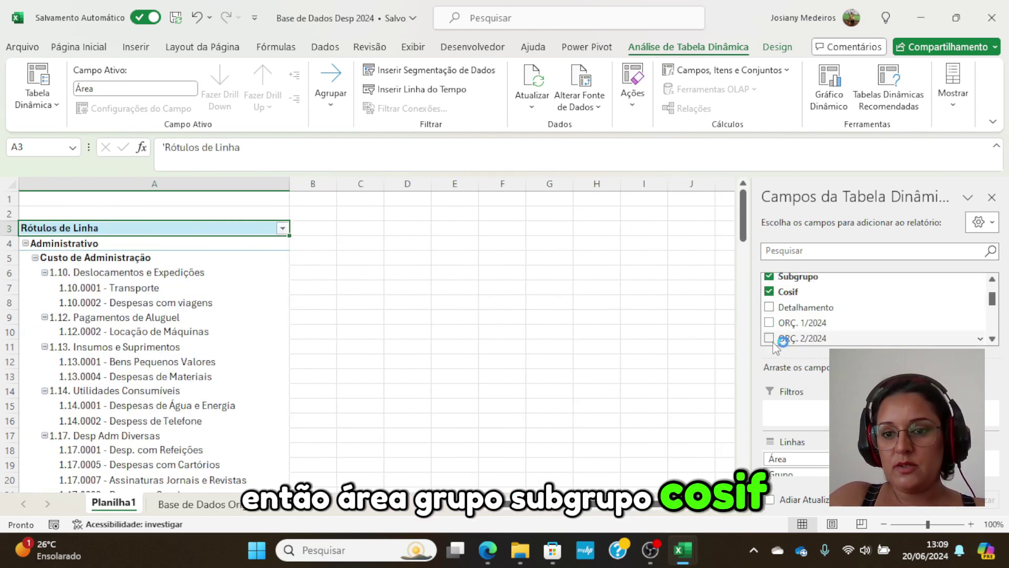
{"action": "left_click", "coordinate": [770, 307]}
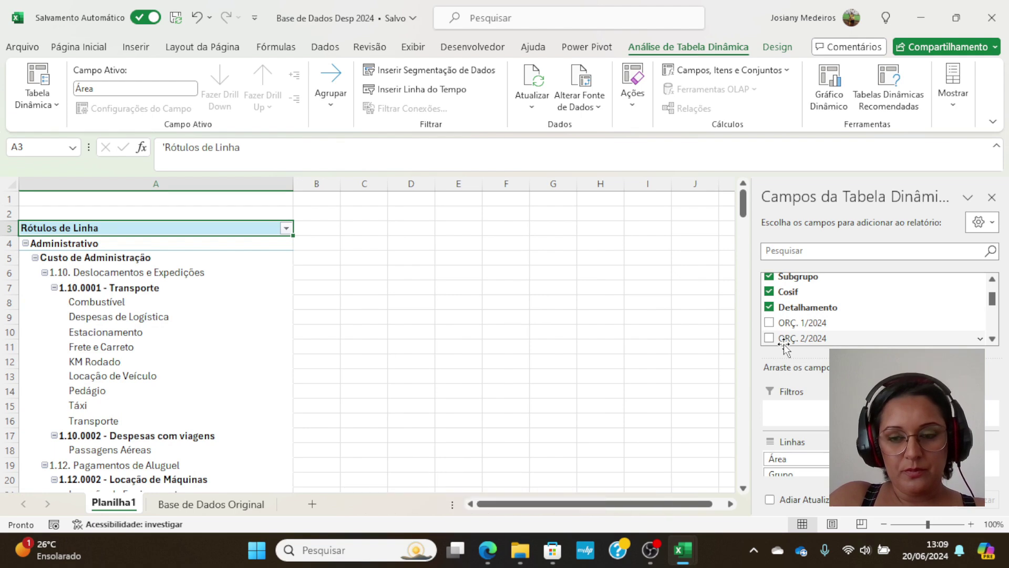
Step: Add the budget fields ORÇ. 1/2024 through ORÇ. 5/2024 to the PivotTable as summed values
{"action": "left_click", "coordinate": [769, 323]}
{"action": "left_click", "coordinate": [769, 338]}
{"action": "left_click", "coordinate": [770, 354]}
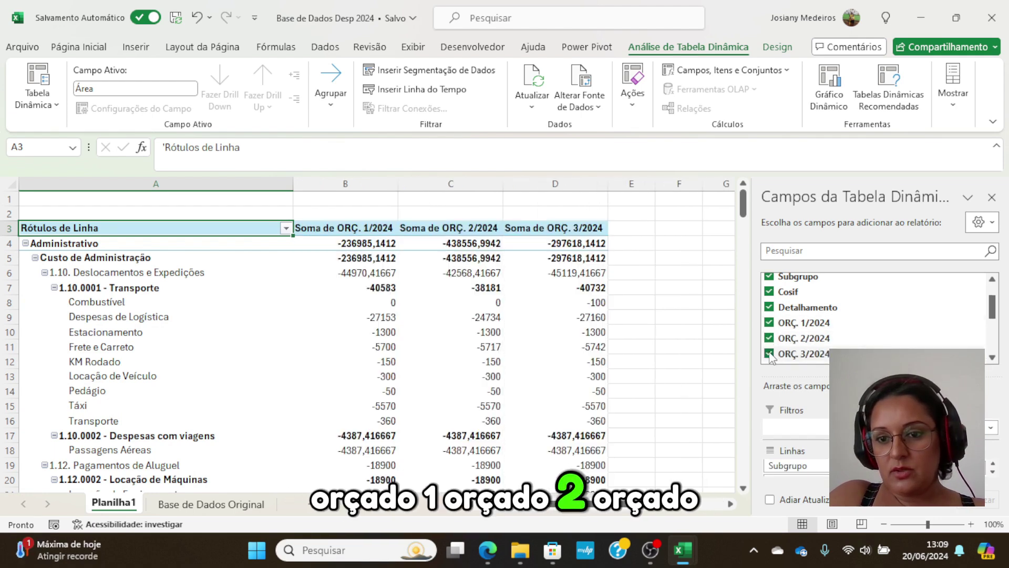
{"action": "scroll", "coordinate": [770, 347], "scroll_direction": "down", "scroll_amount": 1}
{"action": "left_click", "coordinate": [770, 333]}
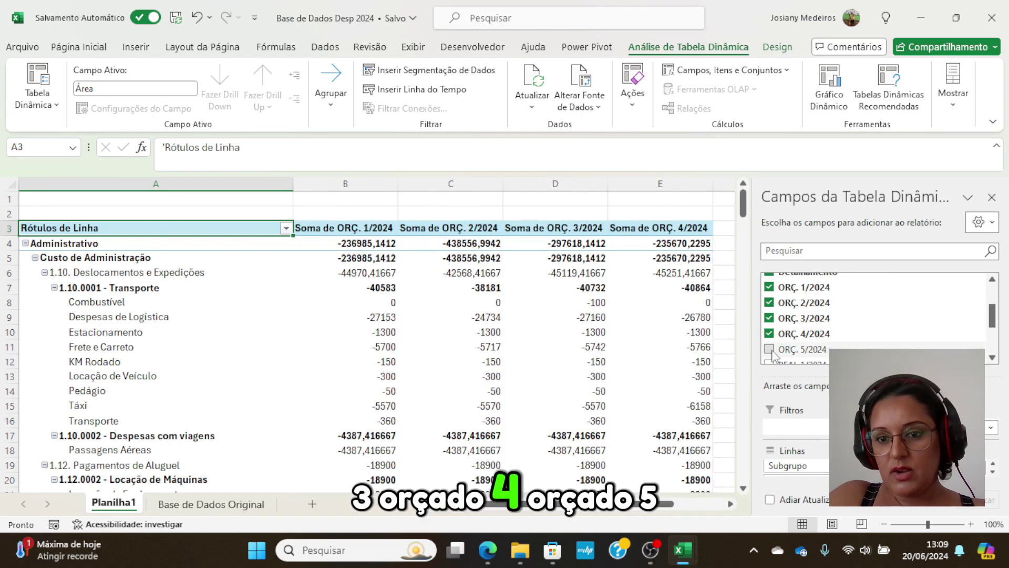
{"action": "left_click", "coordinate": [769, 349]}
Step: Add the actual fields REAL 1/2024 through REAL 5/2024 as summed values and close the PivotTable field list
{"action": "scroll", "coordinate": [772, 341], "scroll_direction": "down", "scroll_amount": 1}
{"action": "left_click", "coordinate": [769, 329]}
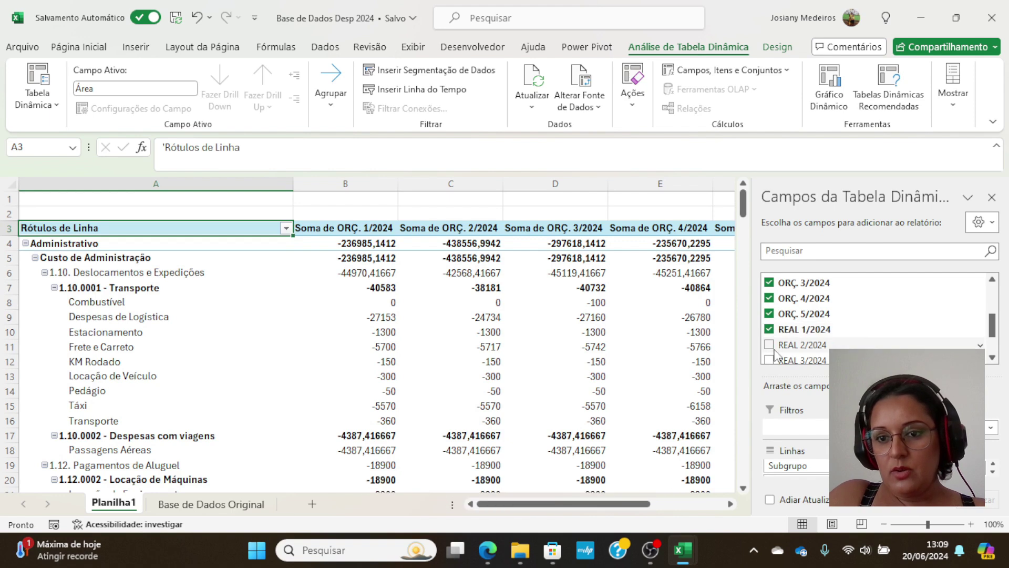
{"action": "left_click", "coordinate": [769, 345]}
{"action": "scroll", "coordinate": [770, 347], "scroll_direction": "down", "scroll_amount": 1}
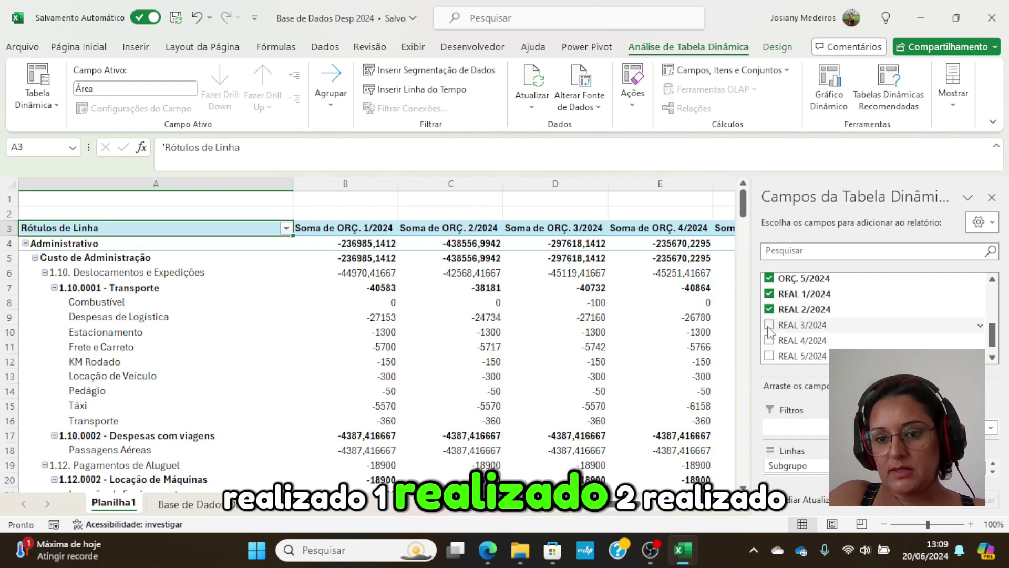
{"action": "left_click", "coordinate": [769, 324]}
{"action": "left_click", "coordinate": [769, 341]}
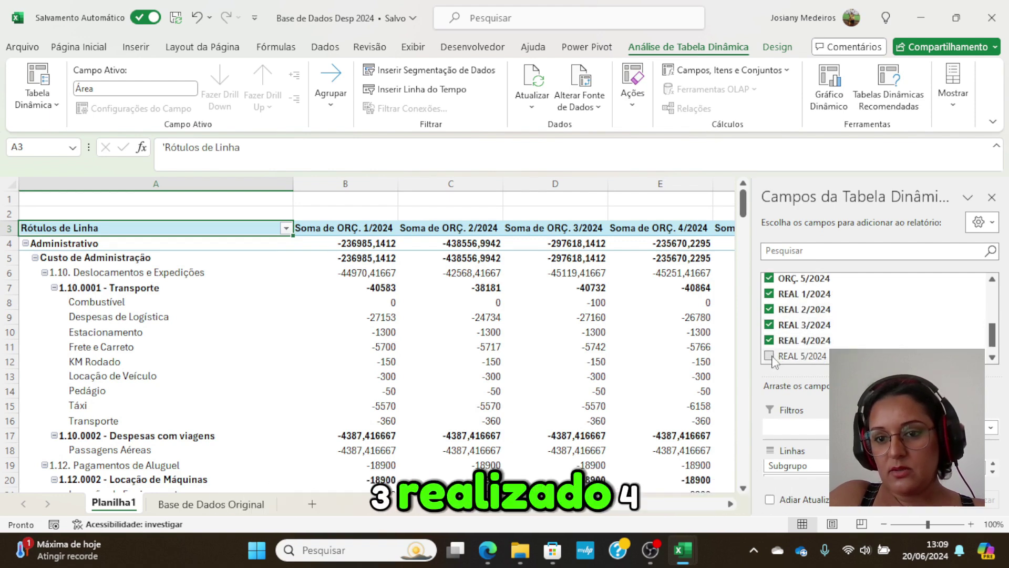
{"action": "left_click", "coordinate": [769, 355]}
{"action": "scroll", "coordinate": [788, 363], "scroll_direction": "down", "scroll_amount": 1}
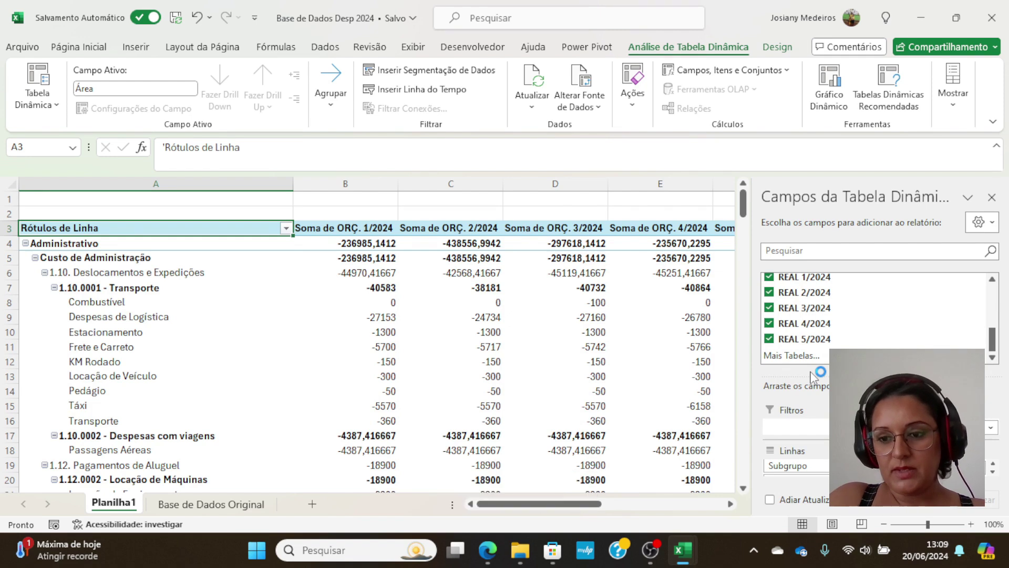
{"action": "left_click", "coordinate": [578, 360]}
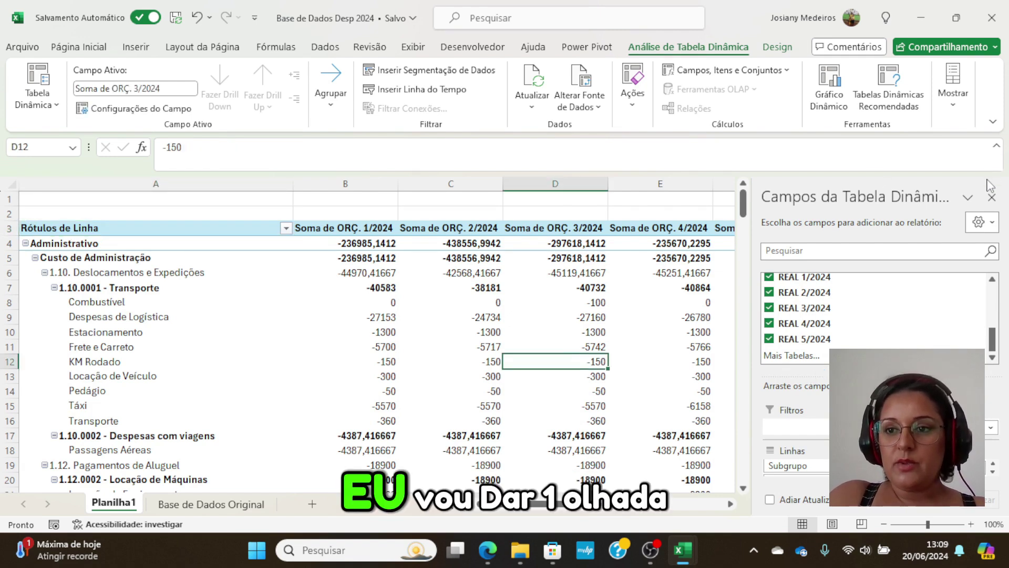
{"action": "left_click", "coordinate": [992, 198]}
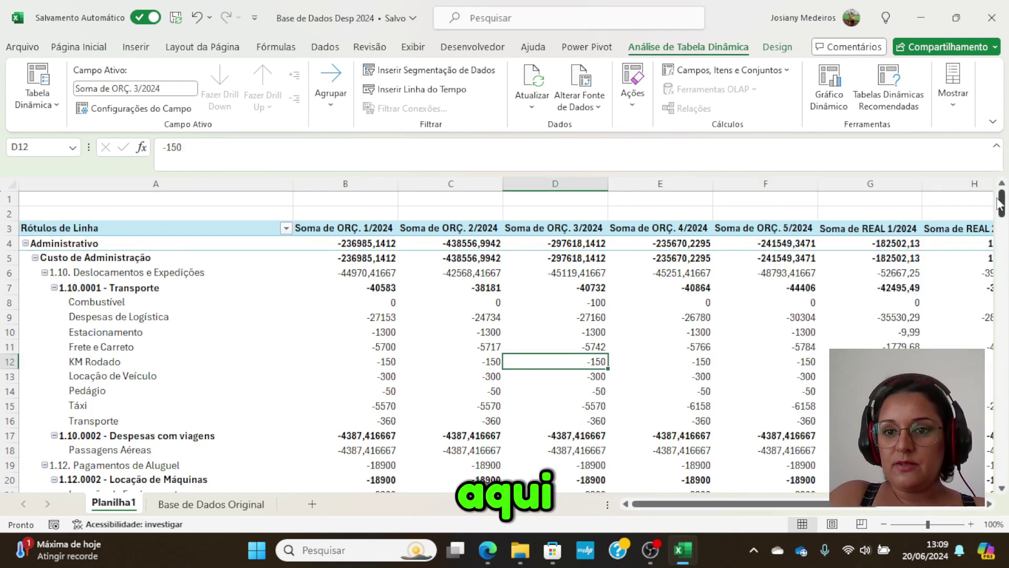
Step: Examine the PivotTable's headers in row 3, from Rótulos de Linha to Soma de REAL 5/2024 and back
{"action": "left_click", "coordinate": [61, 229]}
{"action": "key", "text": "Right"}
{"action": "key", "text": "Right"}
{"action": "key", "text": "Right"}
{"action": "key", "text": "Right"}
{"action": "key", "text": "Right"}
{"action": "key", "text": "Right"}
{"action": "key", "text": "Right"}
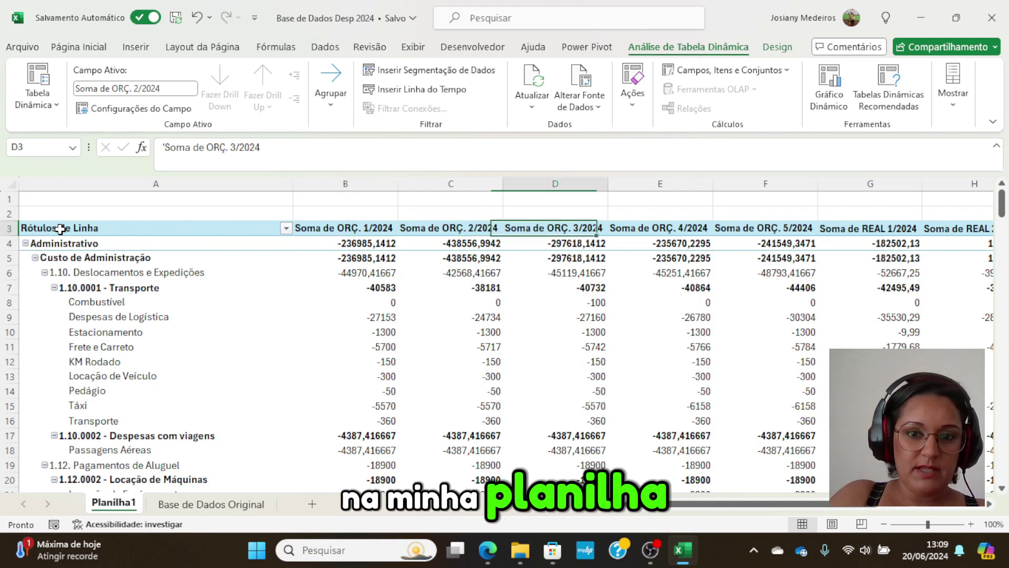
{"action": "key", "text": "Right"}
{"action": "key", "text": "Right"}
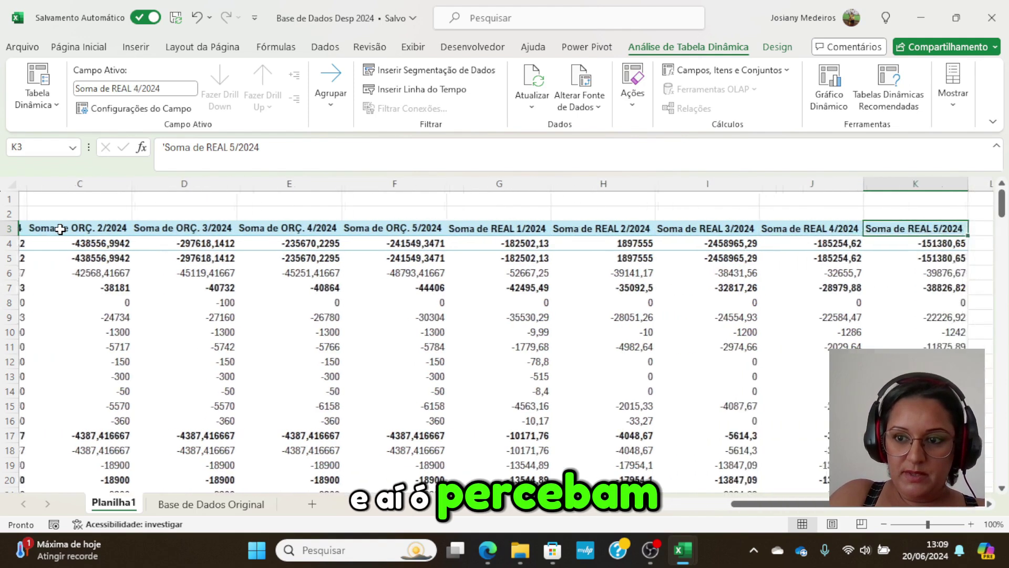
{"action": "key", "text": "Left"}
{"action": "key", "text": "Left"}
{"action": "key", "text": "Left"}
{"action": "key", "text": "Left"}
{"action": "key", "text": "Left"}
{"action": "key", "text": "Left"}
{"action": "key", "text": "Left"}
{"action": "key", "text": "Left"}
{"action": "key", "text": "Left"}
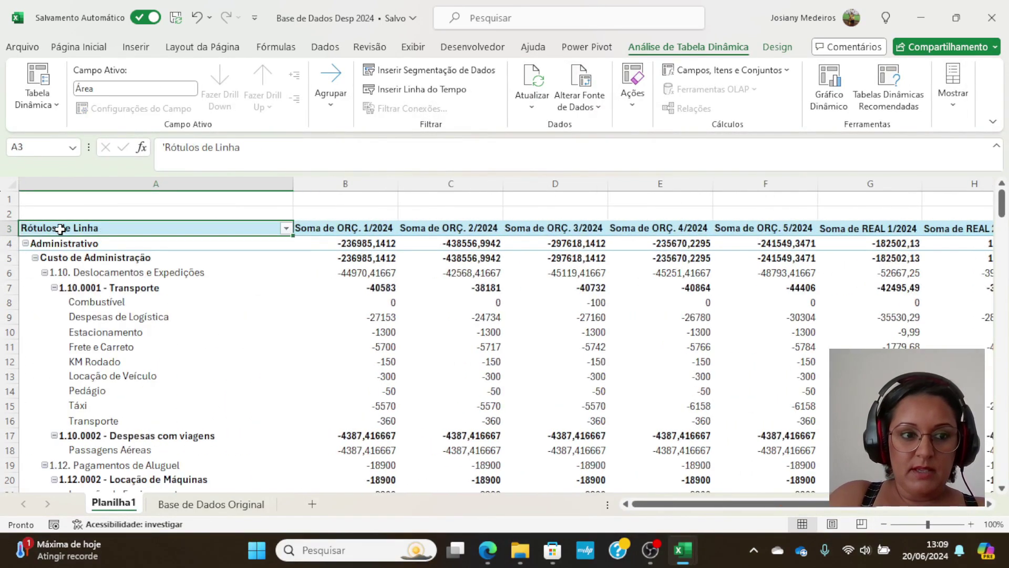
Step: Check the Combustível row's values across all ORÇ. and REAL columns of the PivotTable
{"action": "left_click", "coordinate": [387, 305]}
{"action": "key", "text": "Right"}
{"action": "key", "text": "Right"}
{"action": "key", "text": "Right"}
{"action": "key", "text": "Right"}
{"action": "key", "text": "Right"}
{"action": "key", "text": "Right"}
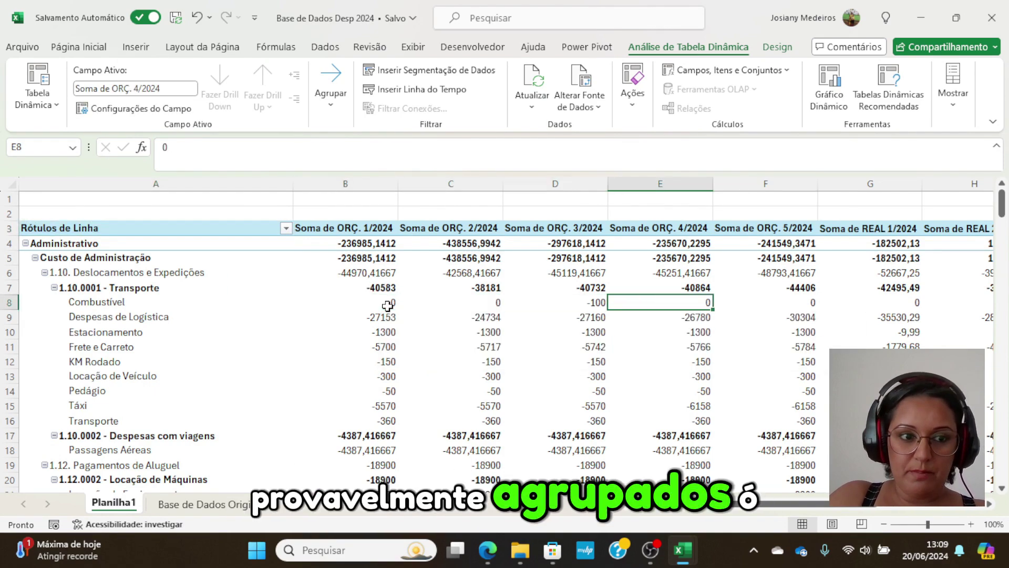
{"action": "key", "text": "Right"}
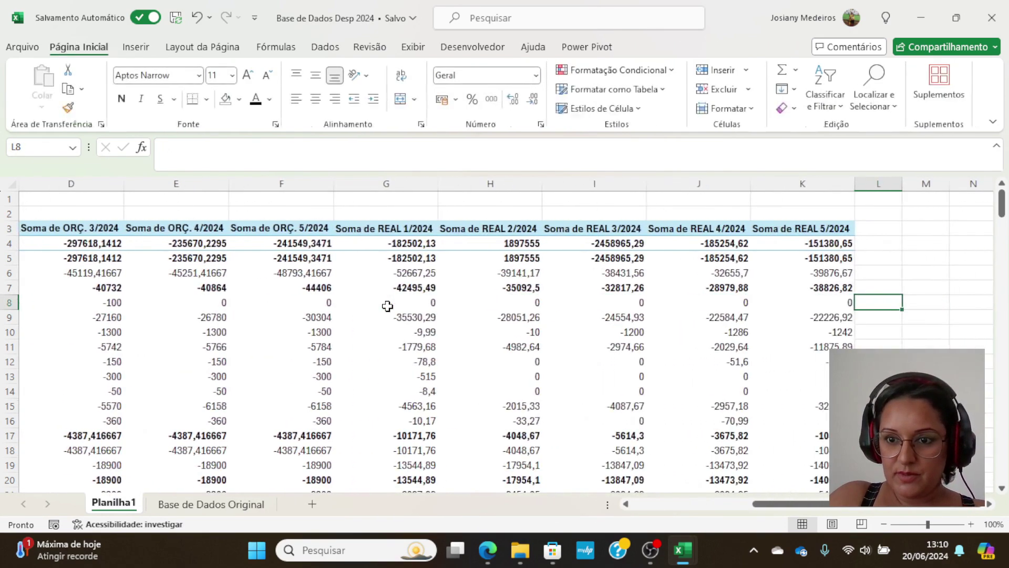
{"action": "key", "text": "Home"}
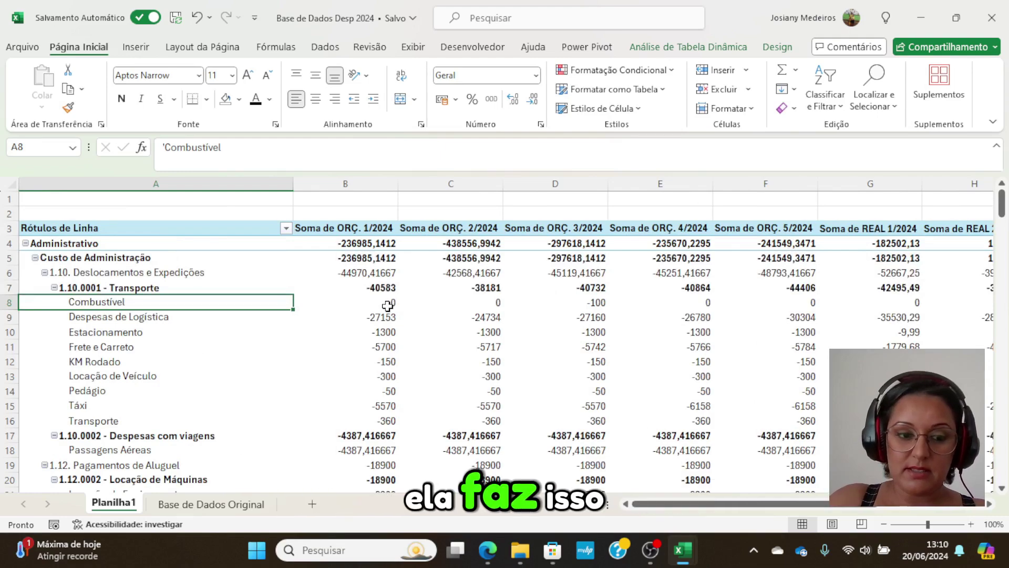
Step: Go to the Base de Dados Original sheet and examine row 11's monthly values and its Detalhamento entry
{"action": "left_click", "coordinate": [228, 504]}
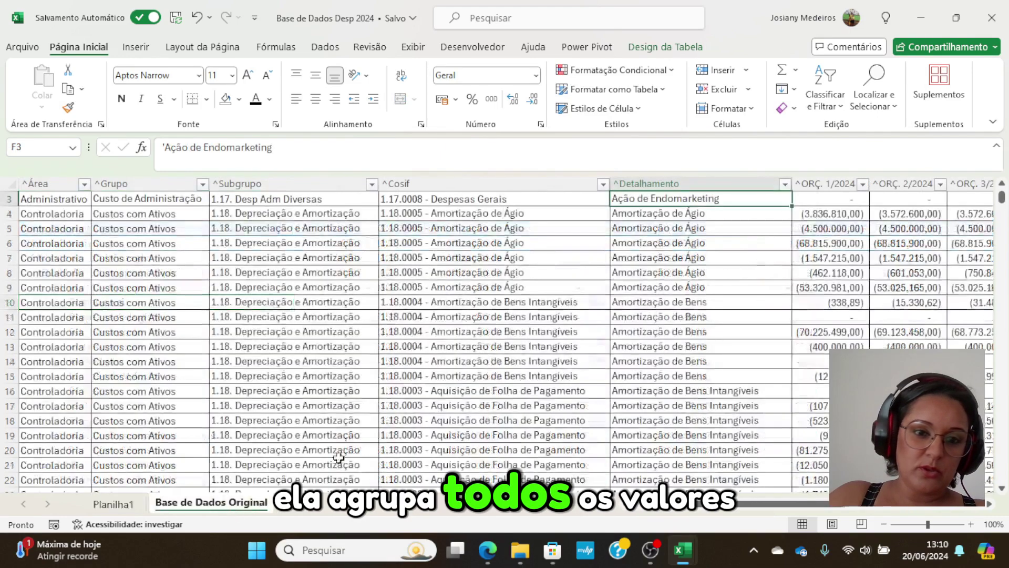
{"action": "left_click", "coordinate": [888, 321]}
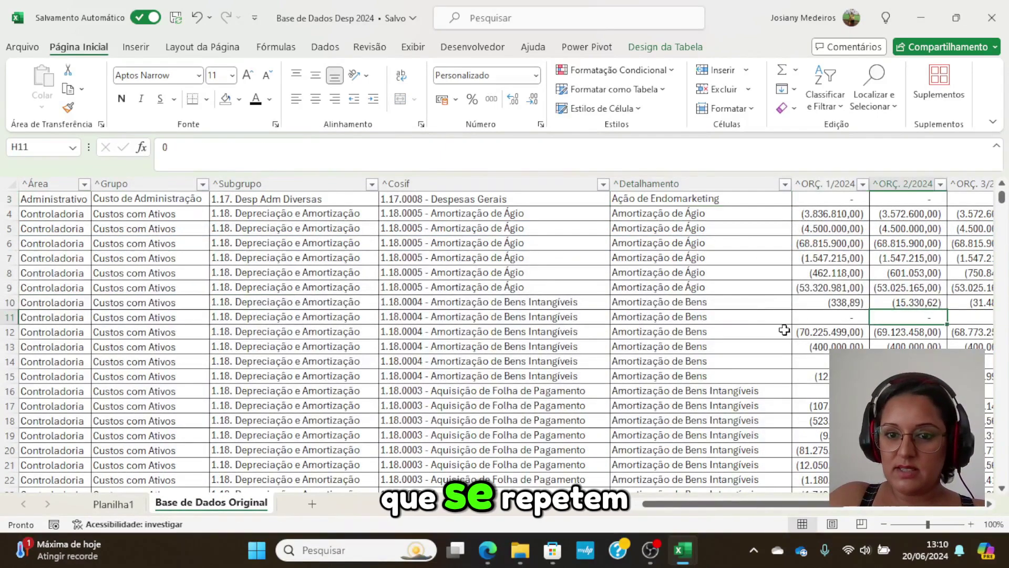
{"action": "left_click", "coordinate": [707, 318]}
{"action": "left_click", "coordinate": [841, 317]}
{"action": "key", "text": "Right"}
{"action": "key", "text": "Right"}
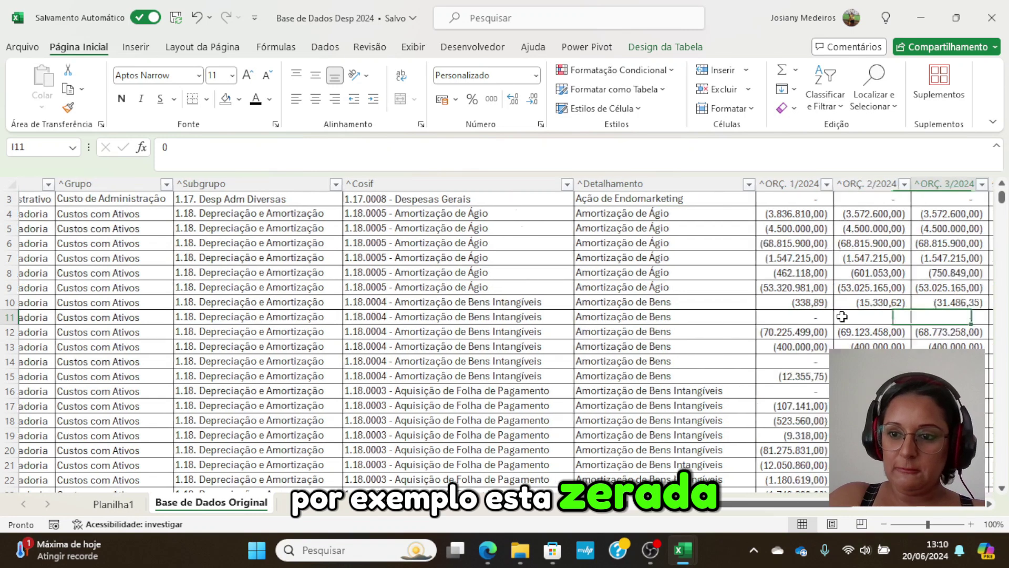
{"action": "scroll", "coordinate": [842, 316], "scroll_direction": "right", "scroll_amount": 5}
{"action": "key", "text": "Left"}
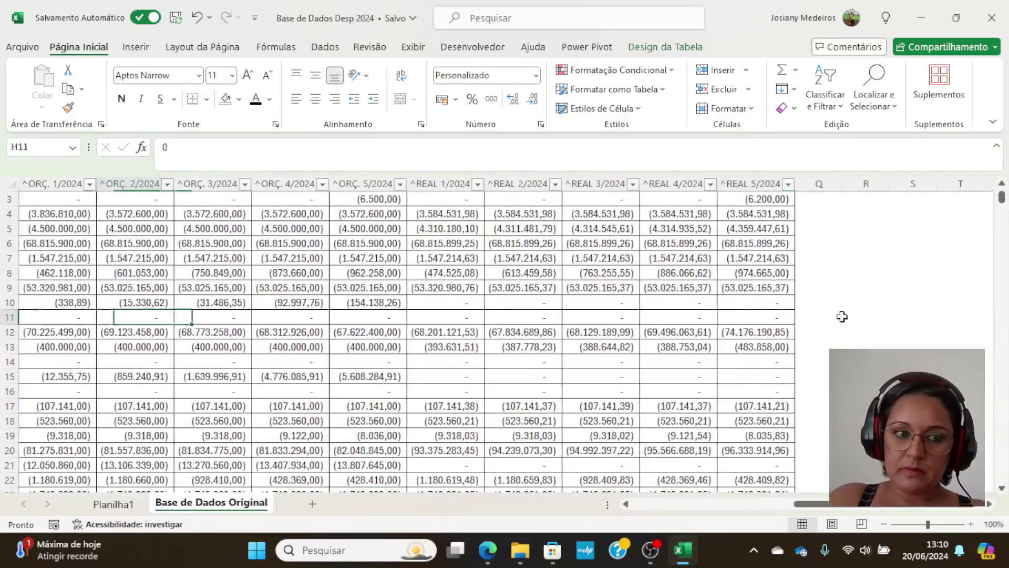
{"action": "key", "text": "ctrl+Left"}
{"action": "key", "text": "Right"}
{"action": "key", "text": "Right"}
{"action": "key", "text": "Right"}
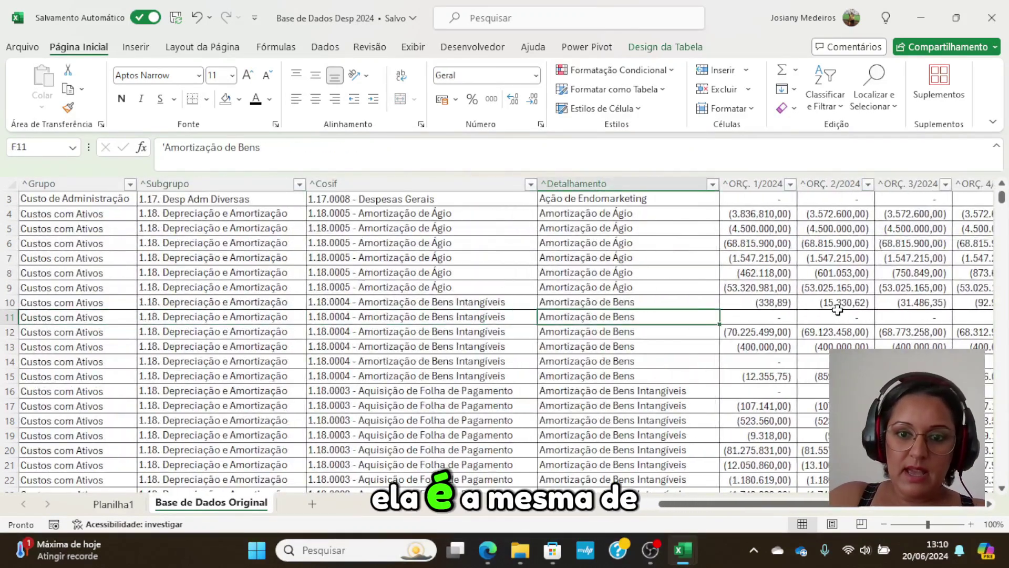
Step: Check row 10's Detalhamento, Cosif, Subgrupo and Grupo entries against the neighbouring rows
{"action": "left_click", "coordinate": [590, 300]}
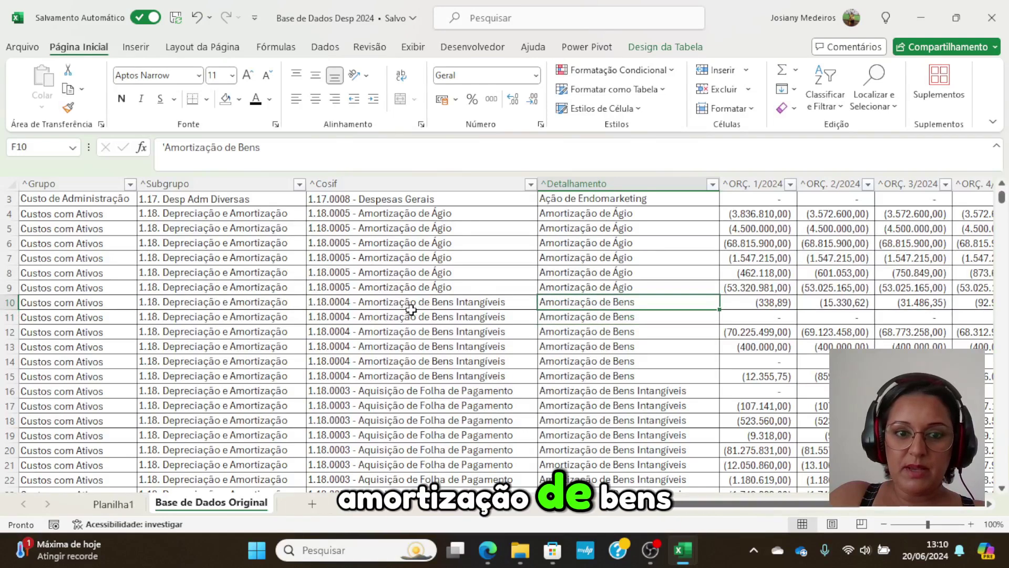
{"action": "left_click", "coordinate": [327, 304]}
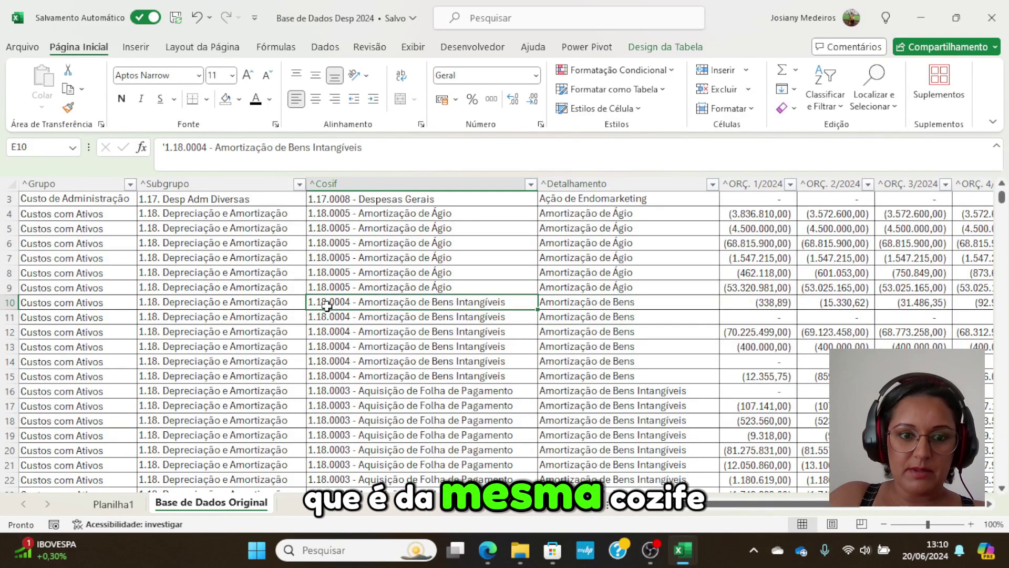
{"action": "left_click", "coordinate": [210, 303]}
{"action": "left_click", "coordinate": [74, 303]}
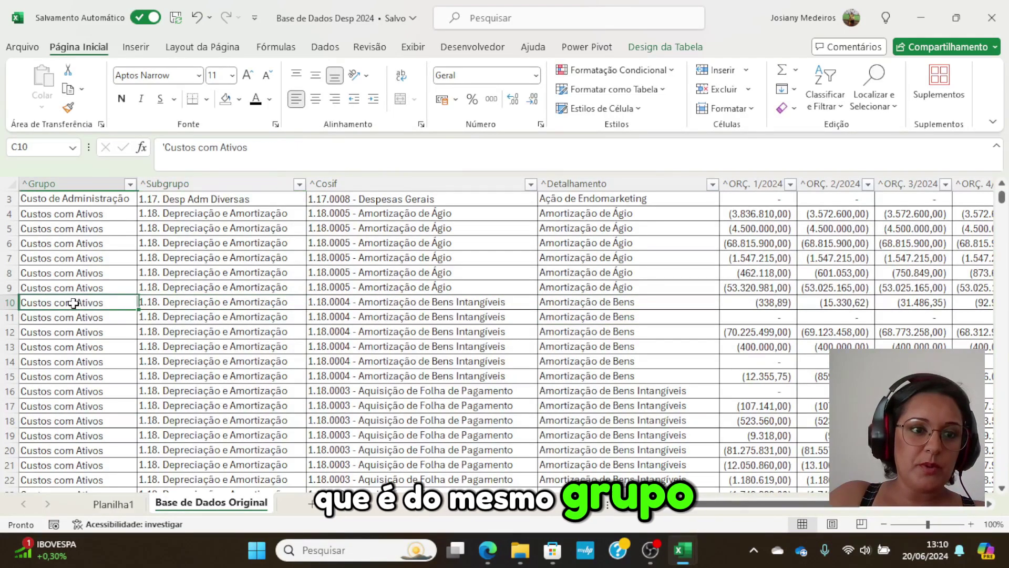
Step: Check row 10's Área entry and row 11's ORÇ. 1/2024 value in the original database
{"action": "scroll", "coordinate": [123, 359], "scroll_direction": "left", "scroll_amount": 3}
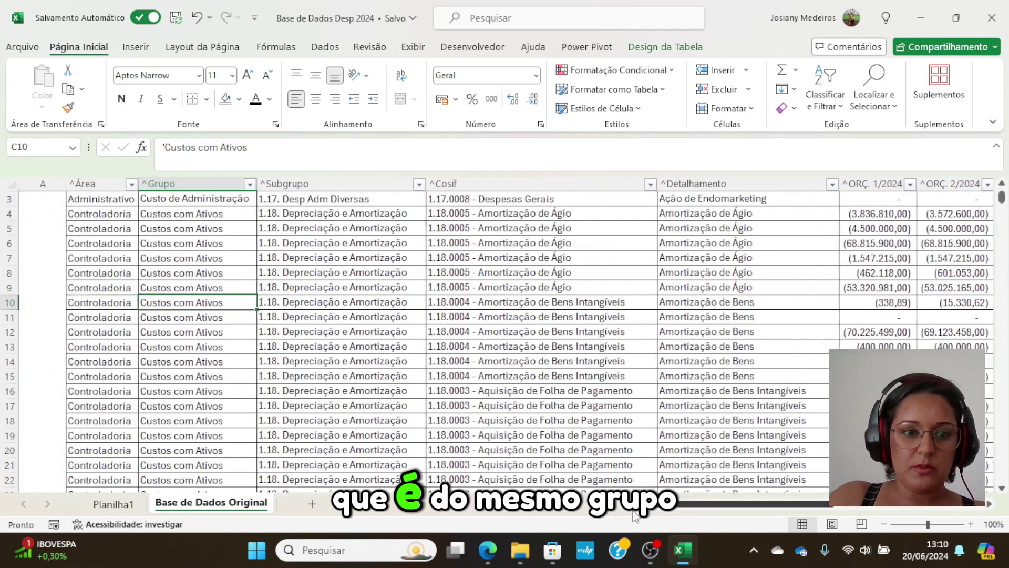
{"action": "left_click", "coordinate": [111, 305]}
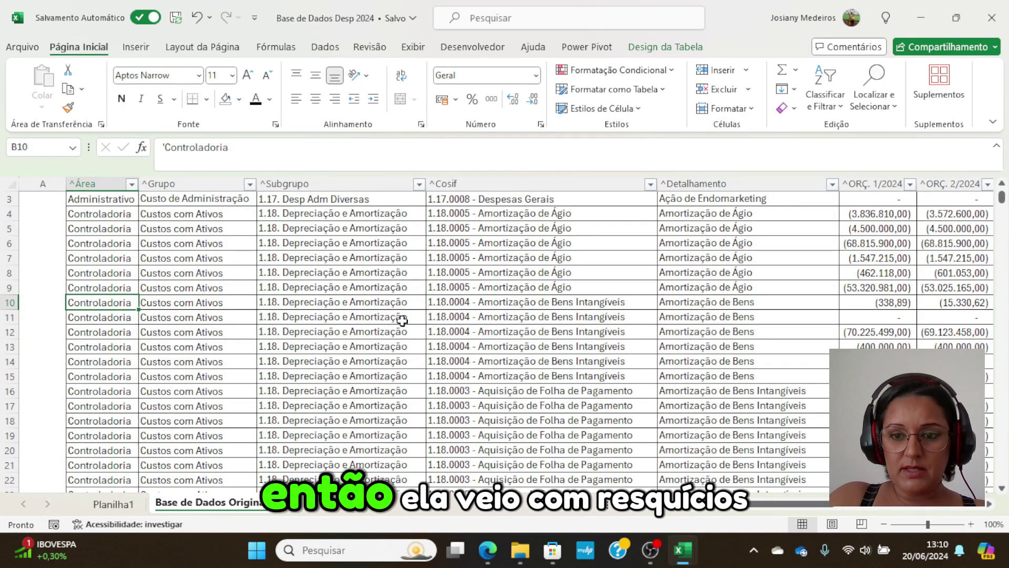
{"action": "left_click", "coordinate": [843, 318]}
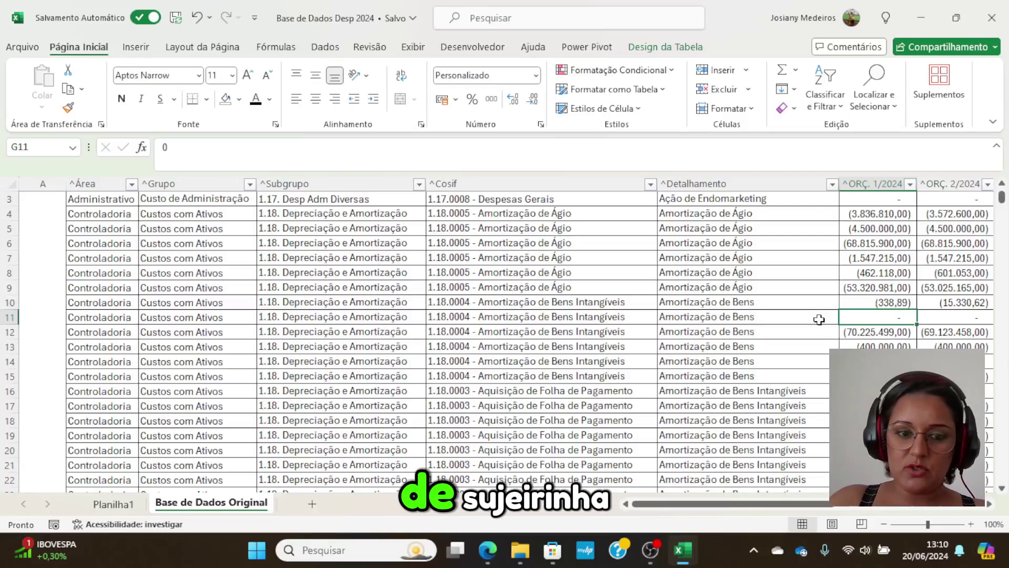
Step: Return to the Planilha1 sheet and look through the PivotTable's grouped rows
{"action": "left_click", "coordinate": [129, 504]}
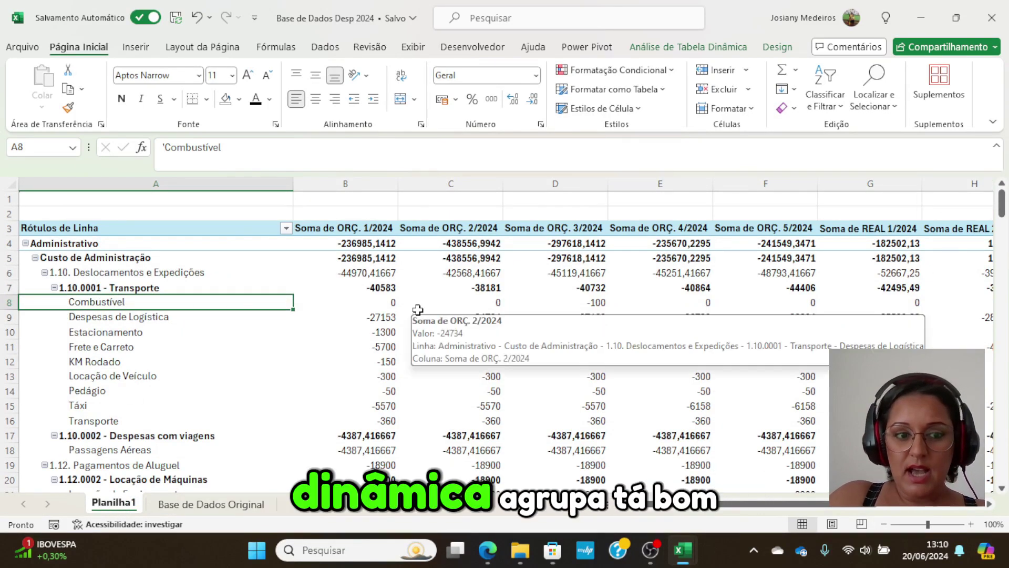
{"action": "scroll", "coordinate": [418, 310], "scroll_direction": "down", "scroll_amount": 5}
{"action": "scroll", "coordinate": [418, 314], "scroll_direction": "down", "scroll_amount": 5}
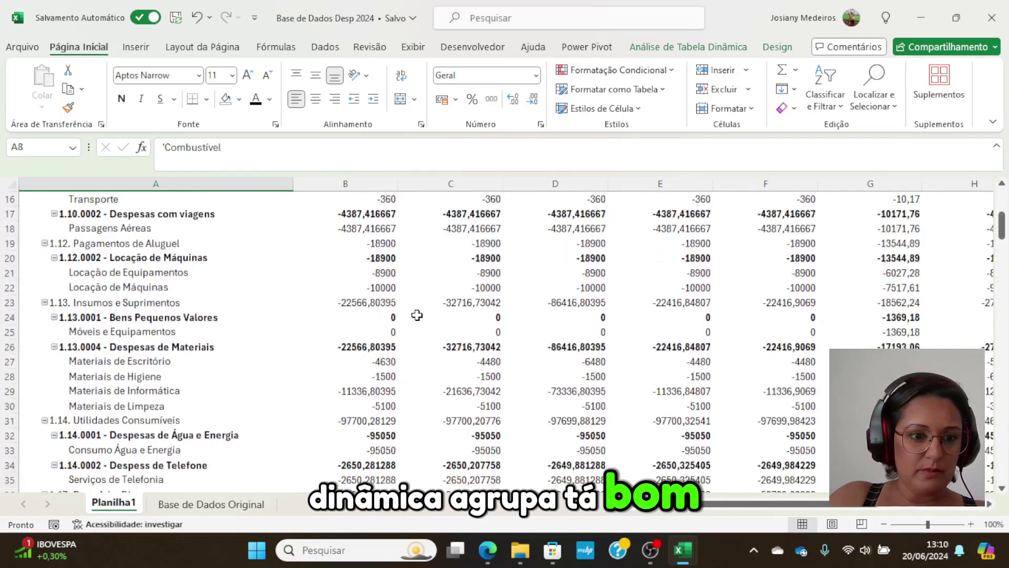
{"action": "scroll", "coordinate": [411, 318], "scroll_direction": "up", "scroll_amount": 8}
{"action": "scroll", "coordinate": [411, 318], "scroll_direction": "up", "scroll_amount": 1}
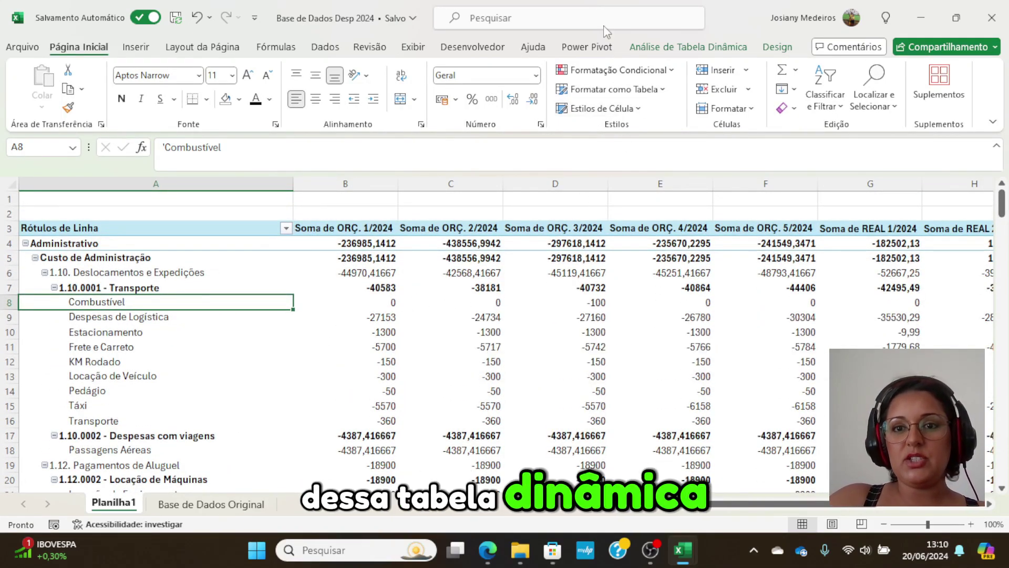
Step: Change the PivotTable's report layout to tabular form (Formato de Tabela)
{"action": "left_click", "coordinate": [777, 48]}
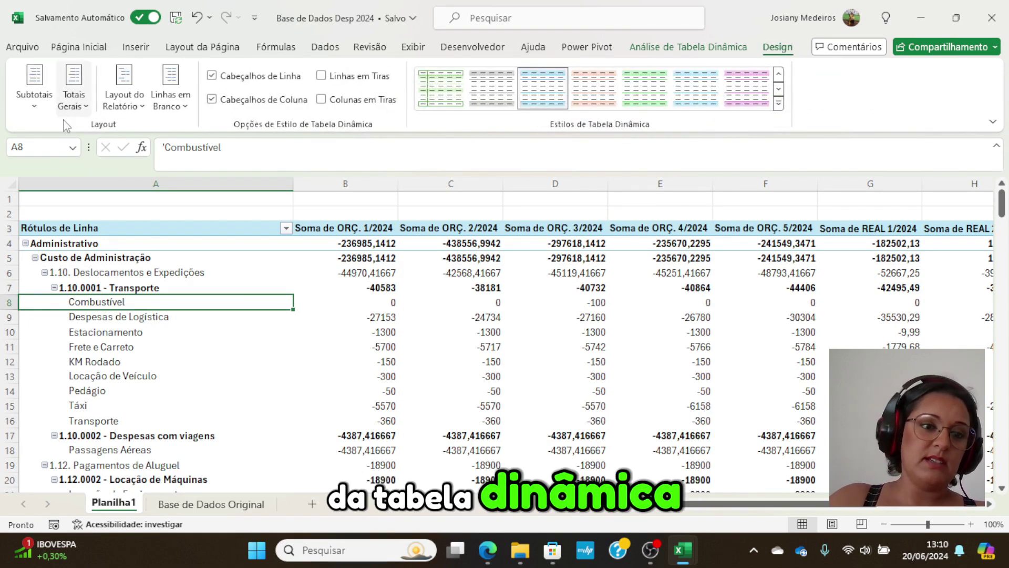
{"action": "left_click", "coordinate": [117, 107]}
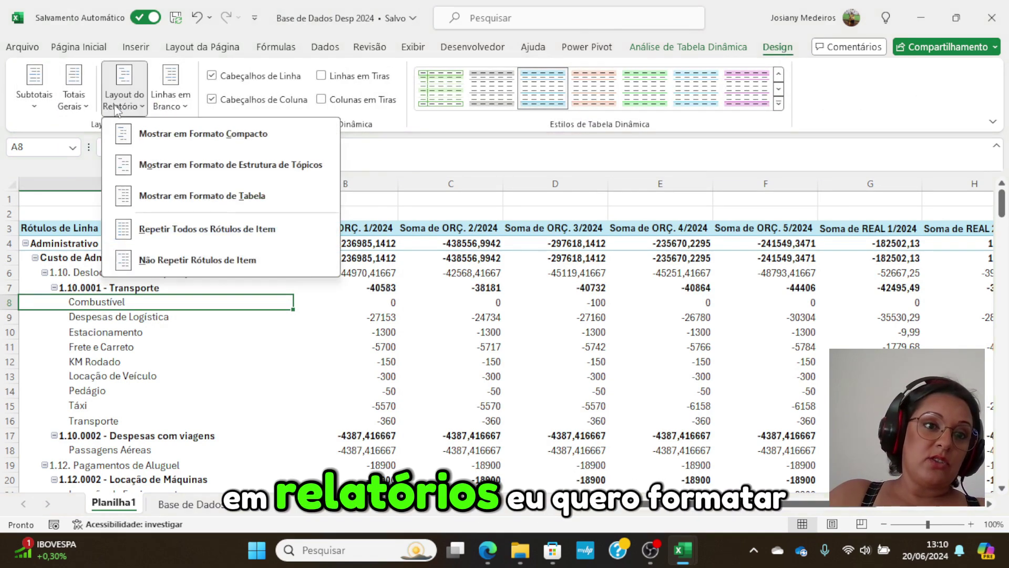
{"action": "left_click", "coordinate": [173, 201]}
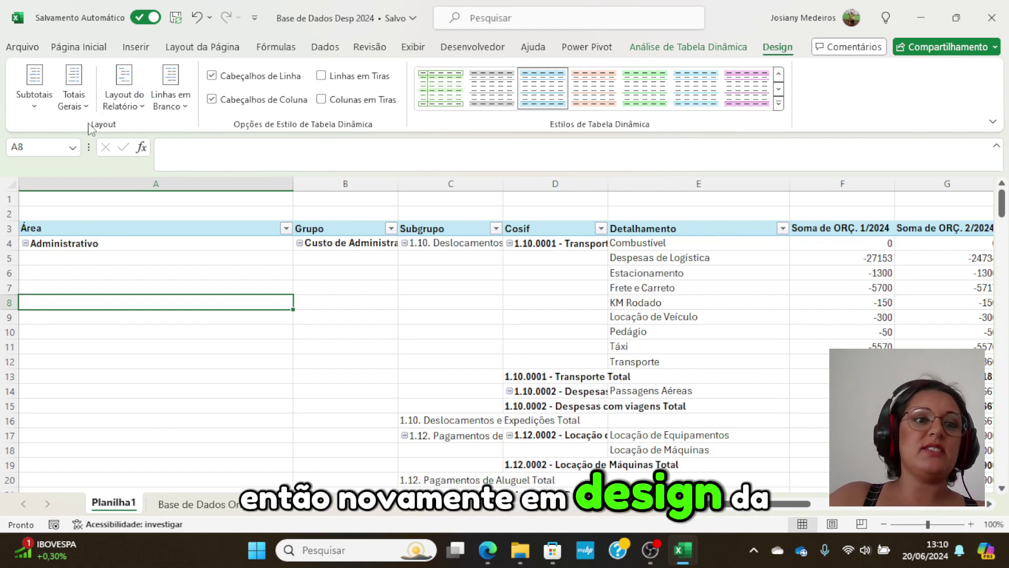
Step: Repeat all item labels in the PivotTable and review the filled rows down to the Auditoria area
{"action": "left_click", "coordinate": [138, 109]}
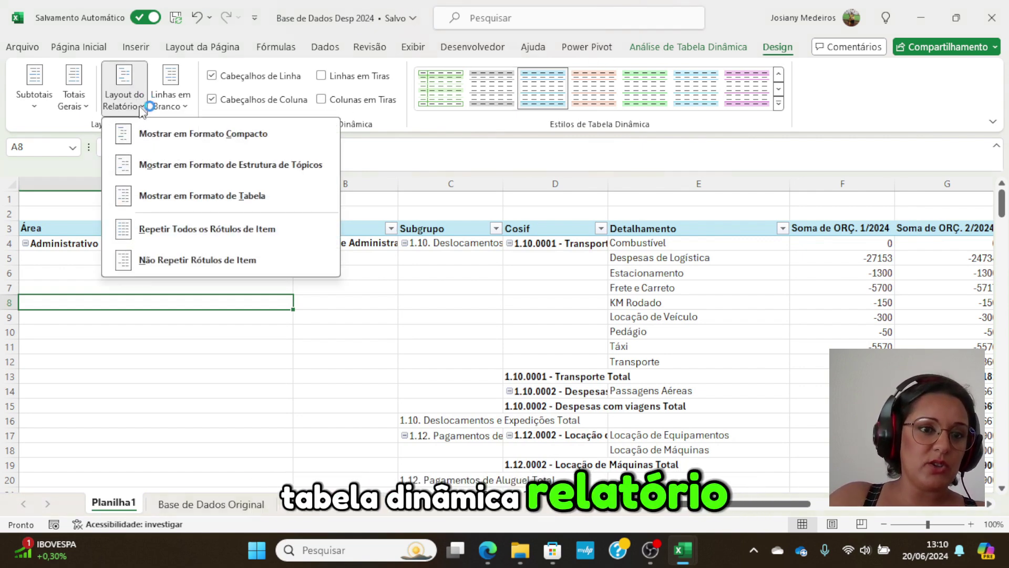
{"action": "left_click", "coordinate": [205, 237]}
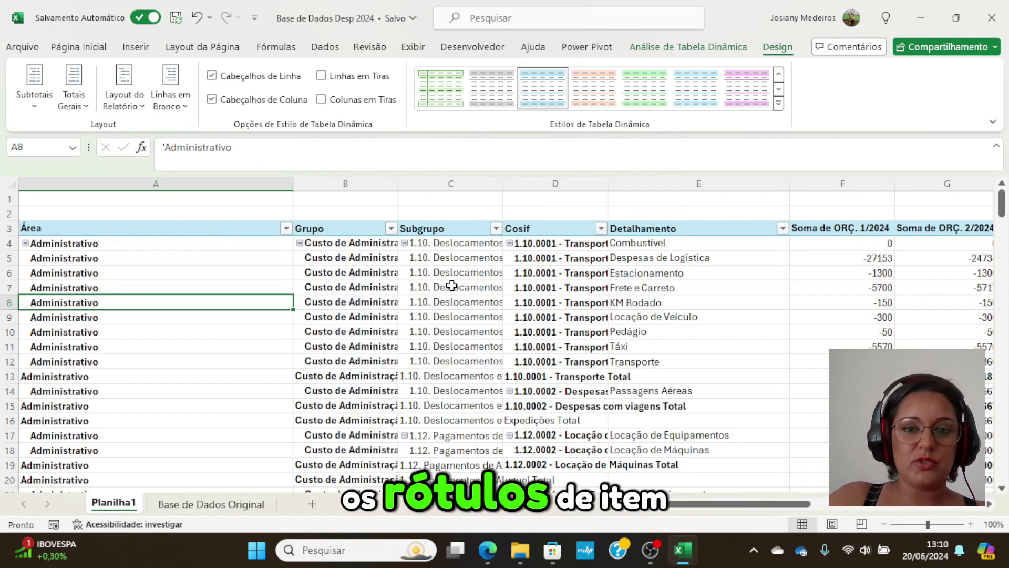
{"action": "scroll", "coordinate": [502, 410], "scroll_direction": "down", "scroll_amount": 13}
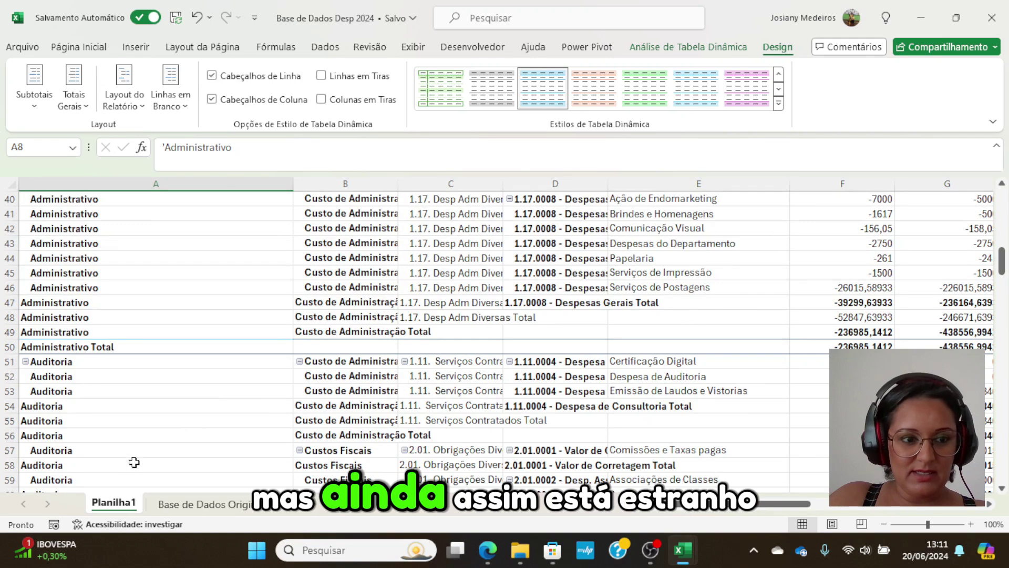
{"action": "scroll", "coordinate": [134, 462], "scroll_direction": "down", "scroll_amount": 5}
{"action": "scroll", "coordinate": [134, 462], "scroll_direction": "up", "scroll_amount": 18}
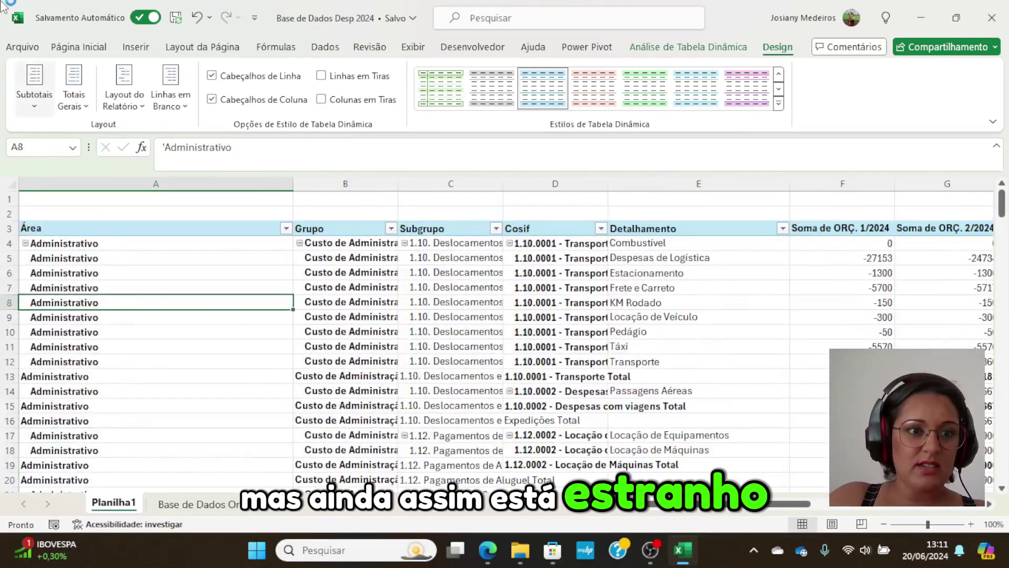
Step: Disable the PivotTable's grand totals for rows and columns and hide all its subtotals
{"action": "left_click", "coordinate": [73, 95]}
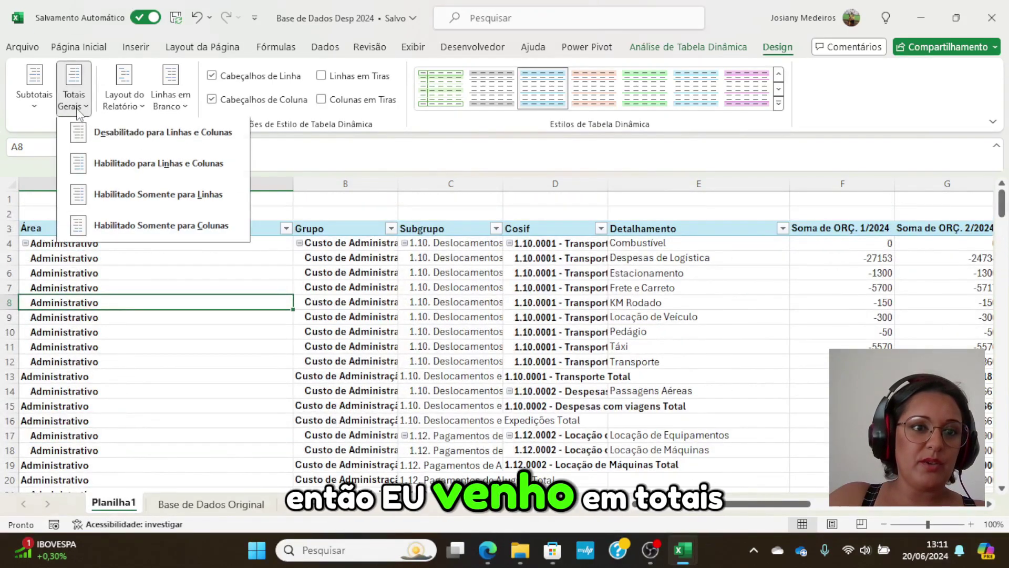
{"action": "left_click", "coordinate": [118, 138]}
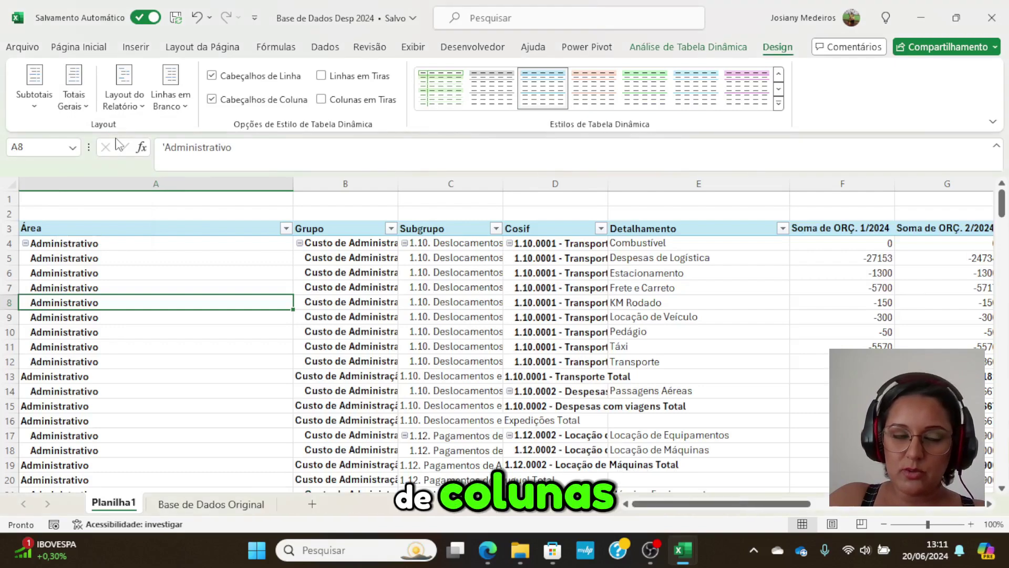
{"action": "left_click", "coordinate": [35, 105]}
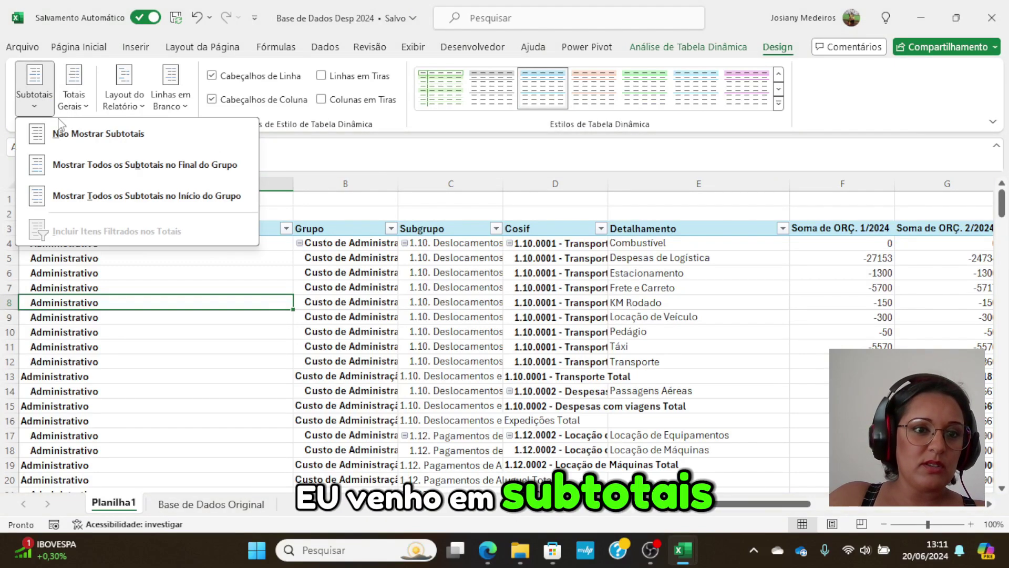
{"action": "left_click", "coordinate": [61, 134]}
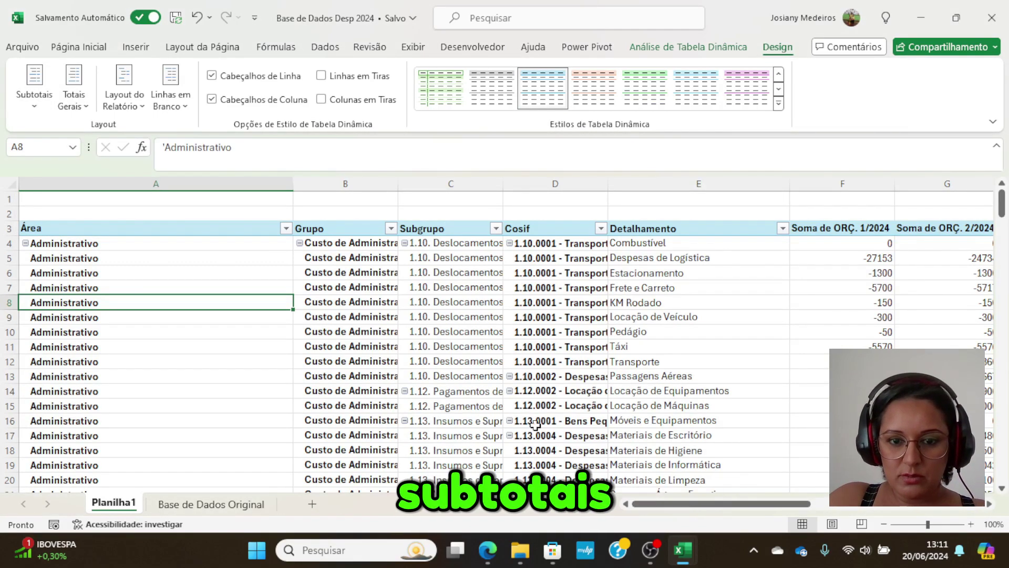
Step: Look through the PivotTable's rows and compare their structure with the Base de Dados Original sheet
{"action": "scroll", "coordinate": [374, 380], "scroll_direction": "down", "scroll_amount": 19}
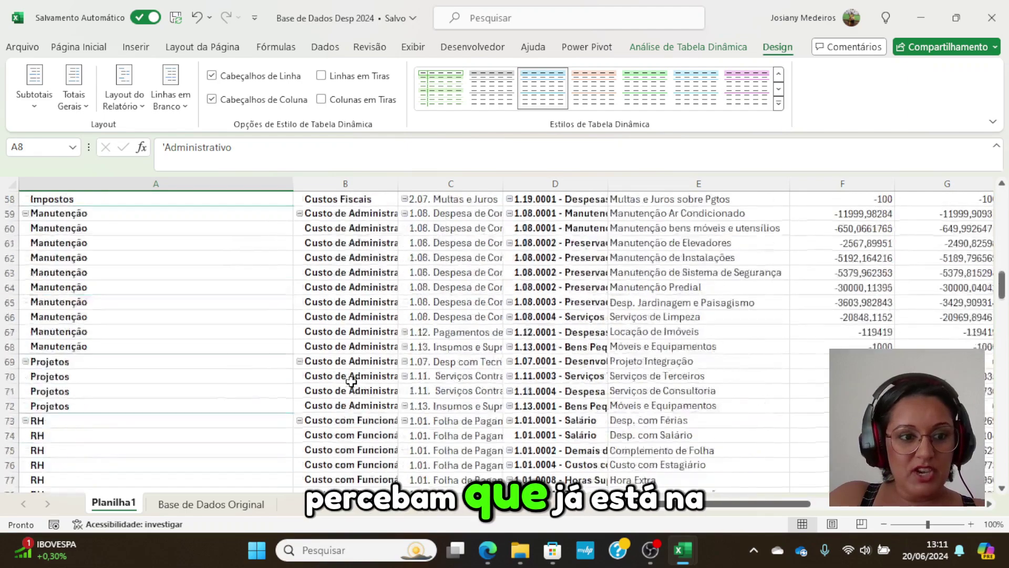
{"action": "scroll", "coordinate": [351, 380], "scroll_direction": "down", "scroll_amount": 10}
{"action": "scroll", "coordinate": [351, 384], "scroll_direction": "up", "scroll_amount": 3}
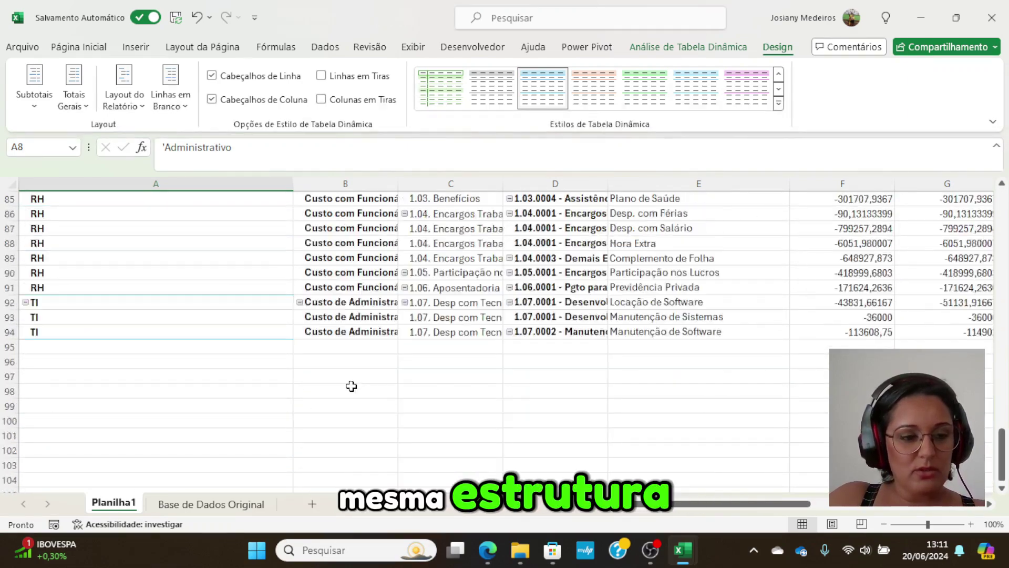
{"action": "scroll", "coordinate": [351, 386], "scroll_direction": "up", "scroll_amount": 18}
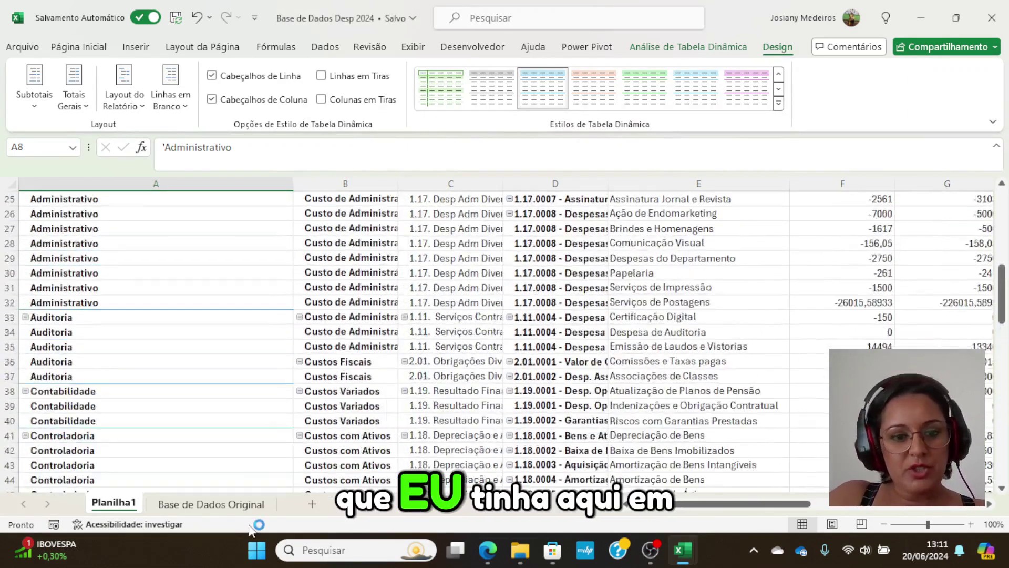
{"action": "left_click", "coordinate": [211, 504]}
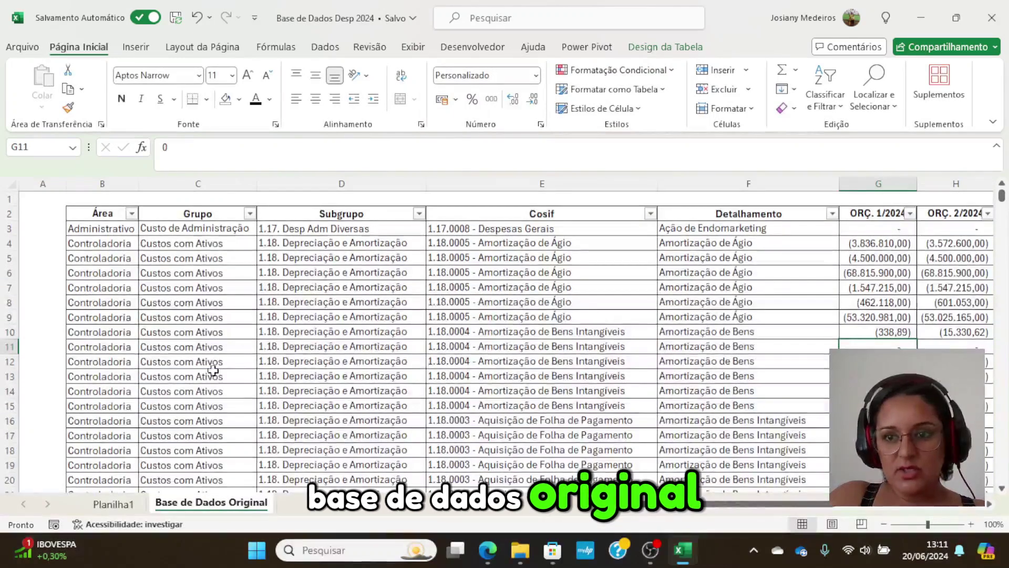
{"action": "left_click", "coordinate": [124, 504]}
{"action": "scroll", "coordinate": [377, 398], "scroll_direction": "up", "scroll_amount": 8}
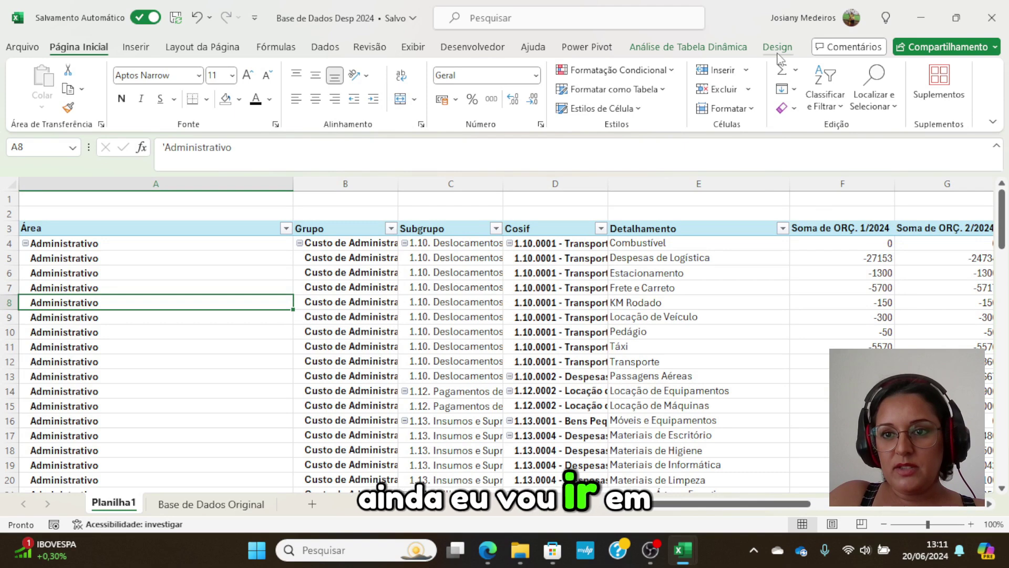
Step: Hide the PivotTable's +/- expand and collapse buttons and review the resulting rows
{"action": "left_click", "coordinate": [707, 47]}
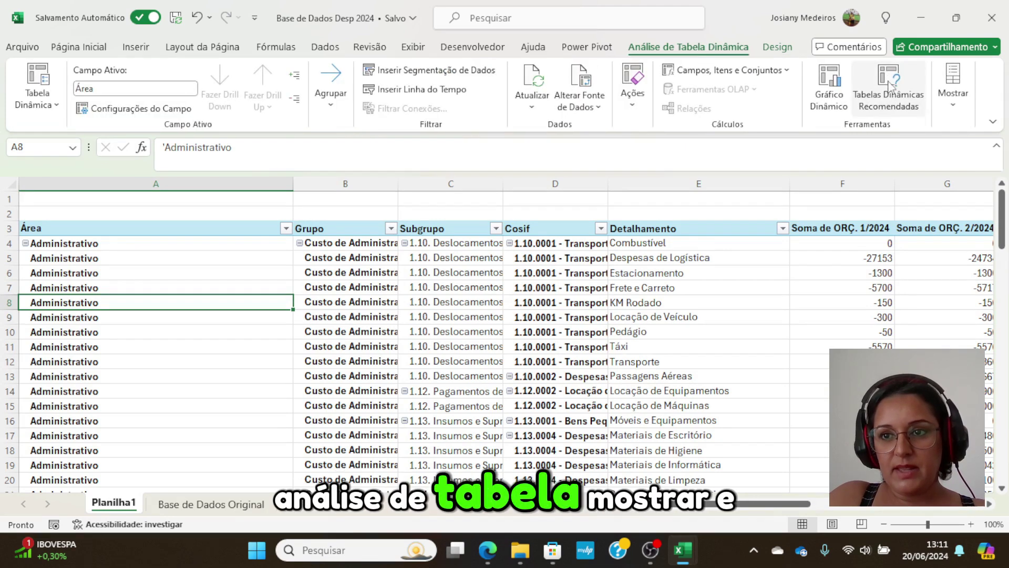
{"action": "left_click", "coordinate": [956, 105]}
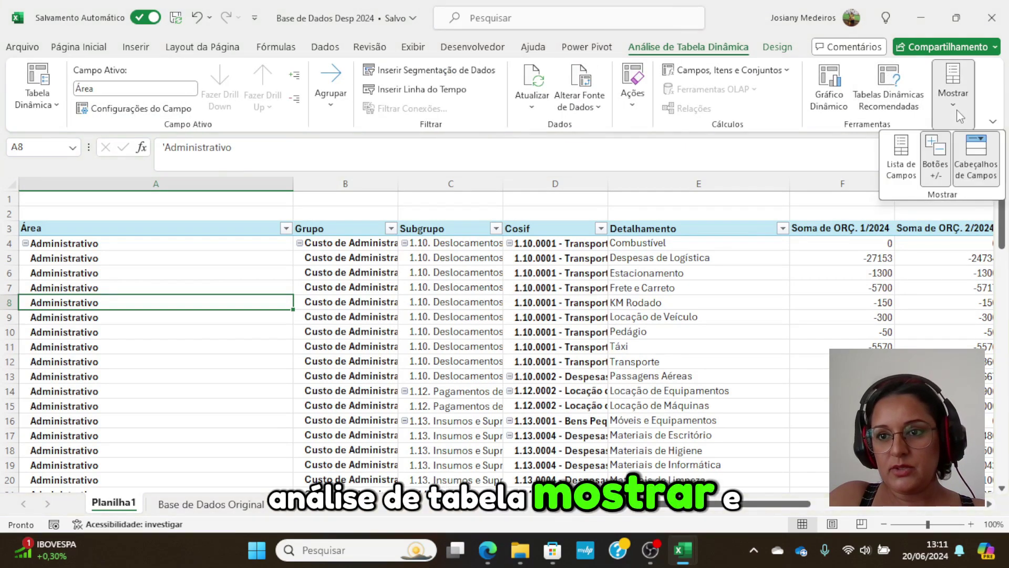
{"action": "left_click", "coordinate": [944, 183]}
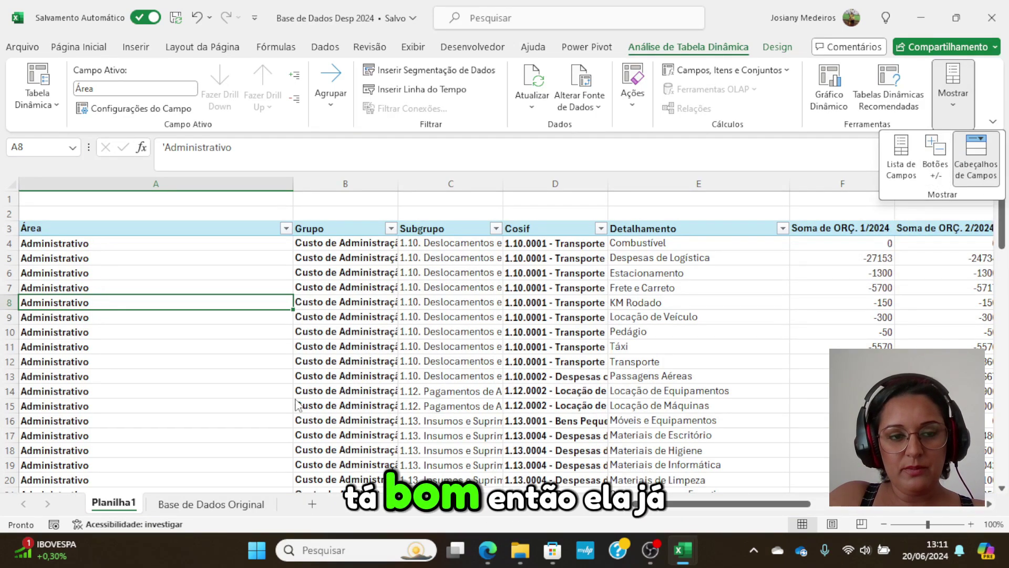
{"action": "scroll", "coordinate": [274, 311], "scroll_direction": "down", "scroll_amount": 20}
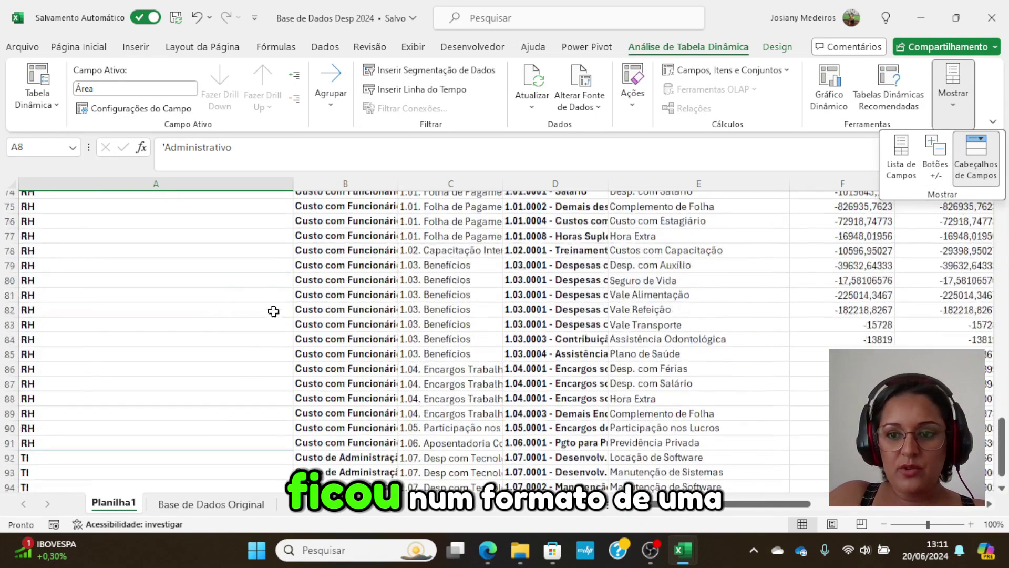
{"action": "scroll", "coordinate": [273, 311], "scroll_direction": "up", "scroll_amount": 20}
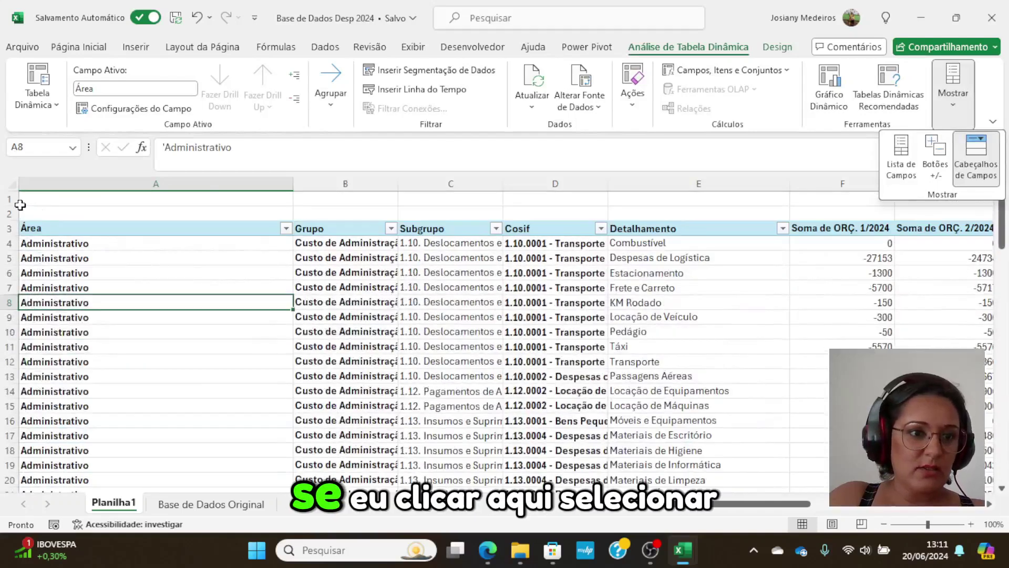
Step: Autofit the width of all columns on the Planilha1 sheet and select the Área header in A3
{"action": "left_click", "coordinate": [12, 183]}
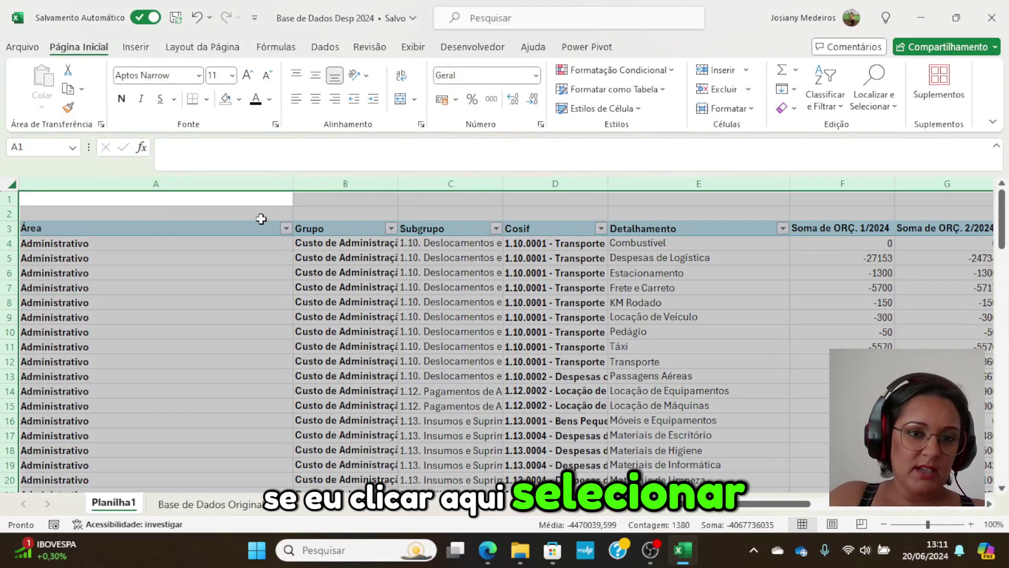
{"action": "double_click", "coordinate": [291, 182]}
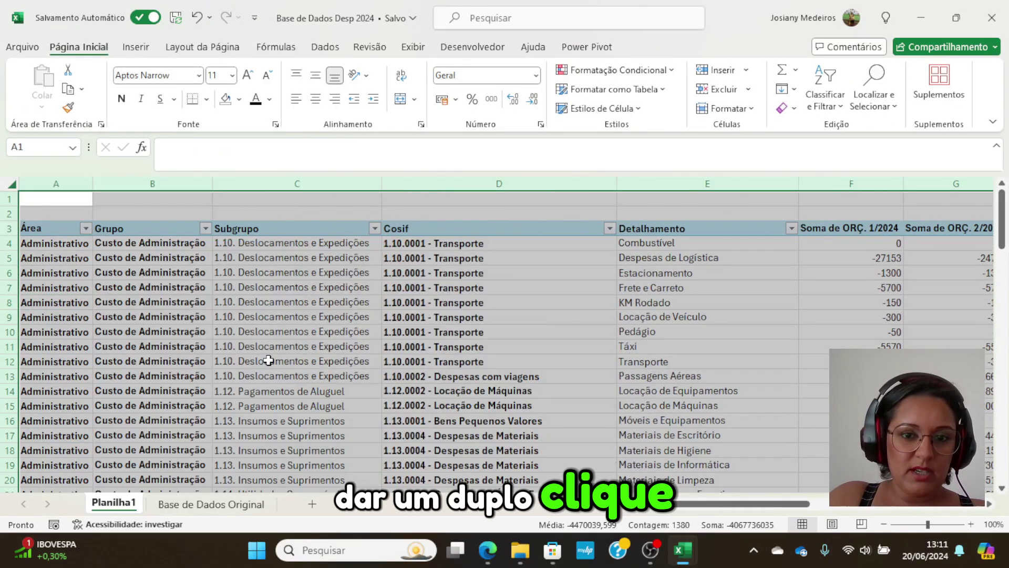
{"action": "left_click", "coordinate": [74, 231]}
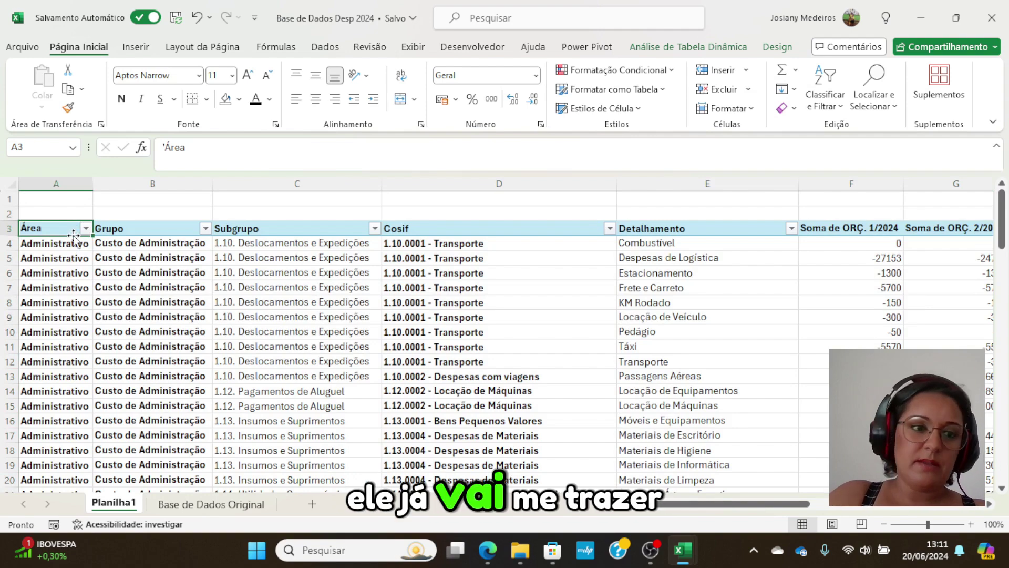
Step: Examine the PivotTable's row 3 headers from Área to Soma de REAL 5/2024 and compare the layout with the Base de Dados Original sheet
{"action": "key", "text": "Right"}
{"action": "key", "text": "Right"}
{"action": "key", "text": "Right"}
{"action": "key", "text": "Right"}
{"action": "key", "text": "Right"}
{"action": "key", "text": "Right"}
{"action": "key", "text": "Right"}
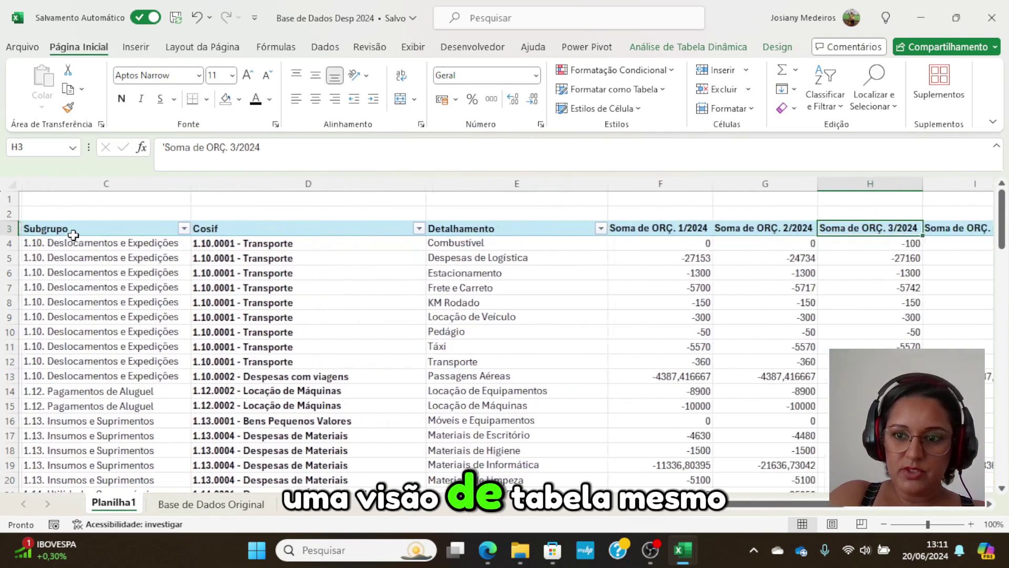
{"action": "key", "text": "Right"}
{"action": "key", "text": "Right"}
{"action": "key", "text": "Right"}
{"action": "key", "text": "Right"}
{"action": "key", "text": "Right"}
{"action": "key", "text": "Right"}
{"action": "key", "text": "Right"}
{"action": "key", "text": "Right"}
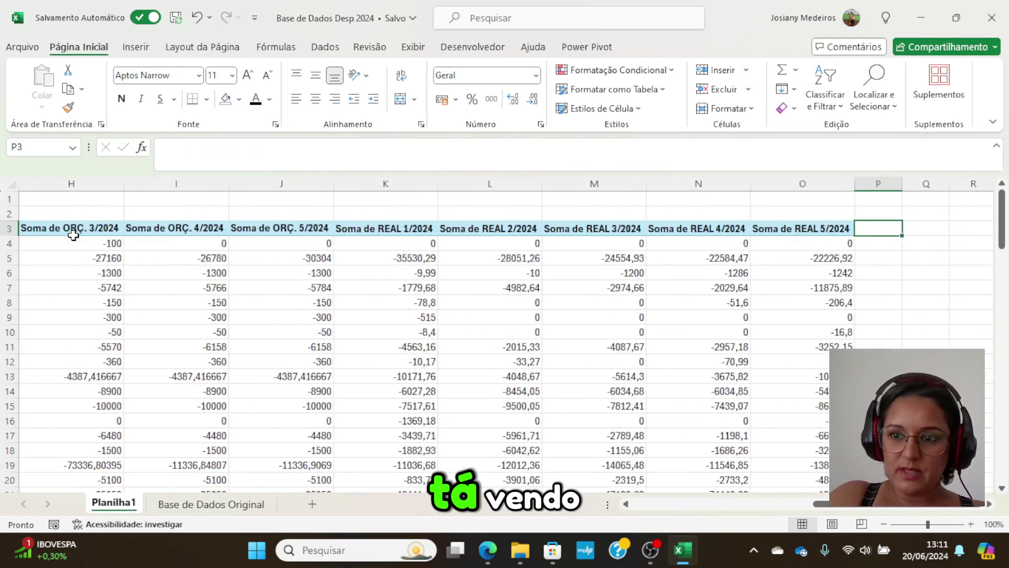
{"action": "key", "text": "Left"}
{"action": "key", "text": "Left"}
{"action": "key", "text": "Left"}
{"action": "key", "text": "Left"}
{"action": "key", "text": "Left"}
{"action": "key", "text": "Left"}
{"action": "key", "text": "Left"}
{"action": "key", "text": "Left"}
{"action": "key", "text": "Left"}
{"action": "key", "text": "Left"}
{"action": "key", "text": "Left"}
{"action": "key", "text": "Left"}
{"action": "key", "text": "Left"}
{"action": "key", "text": "Left"}
{"action": "key", "text": "Left"}
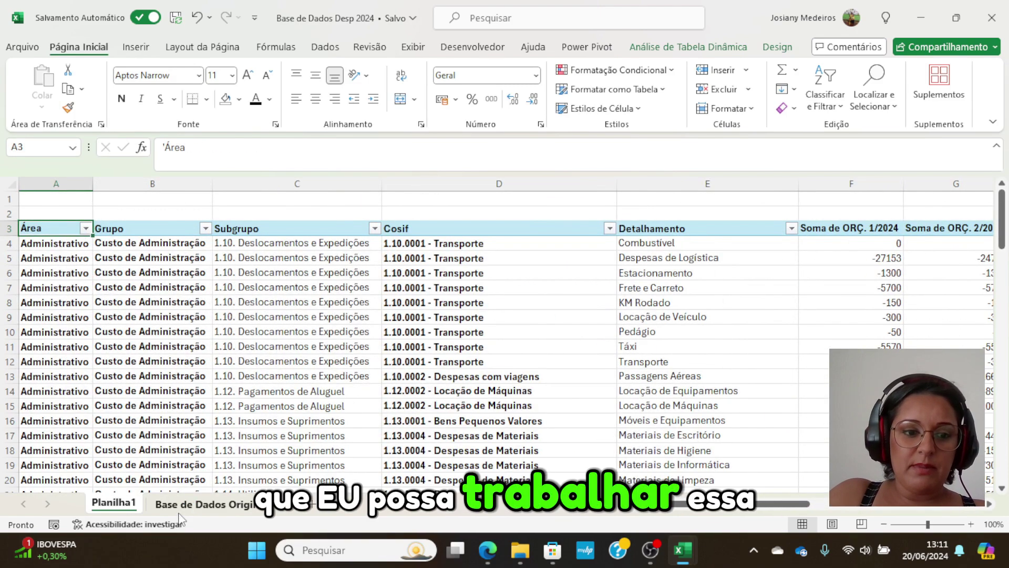
{"action": "left_click", "coordinate": [211, 504]}
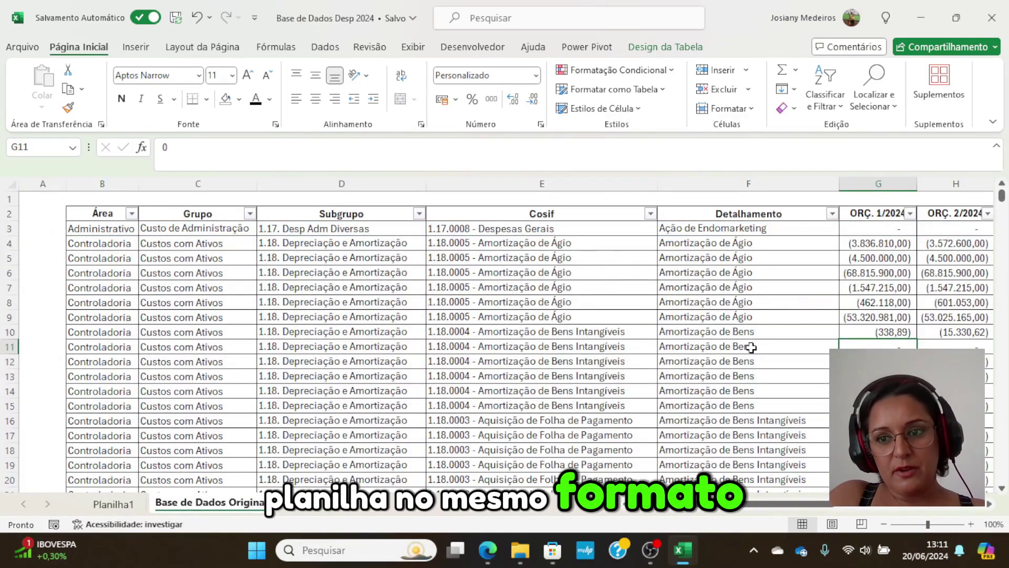
{"action": "left_click", "coordinate": [114, 504]}
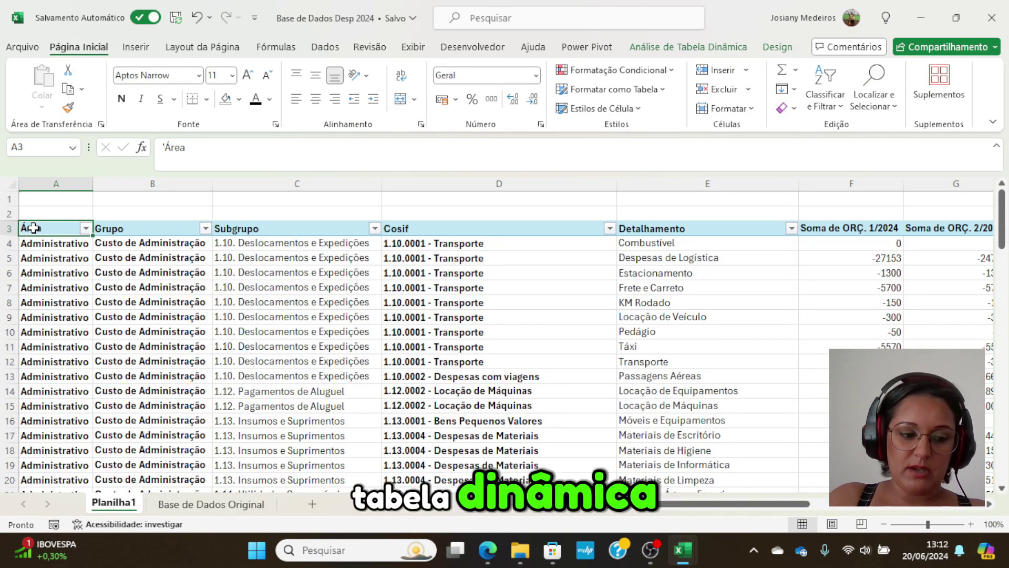
Step: Copy the whole PivotTable from the Área header in A3 through the last row of the Soma de REAL 5/2024 column
{"action": "key", "text": "shift+End"}
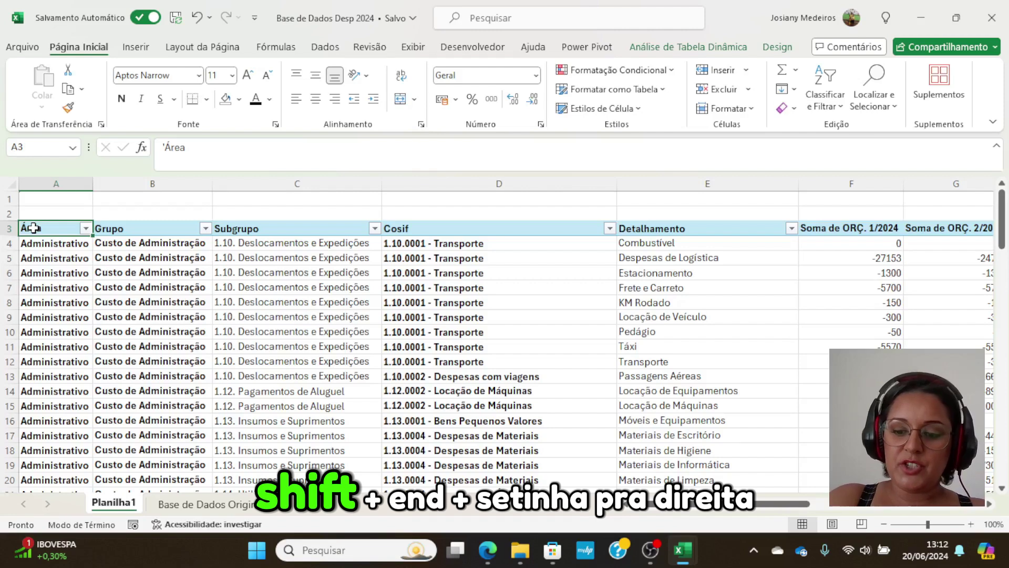
{"action": "key", "text": "shift+Right"}
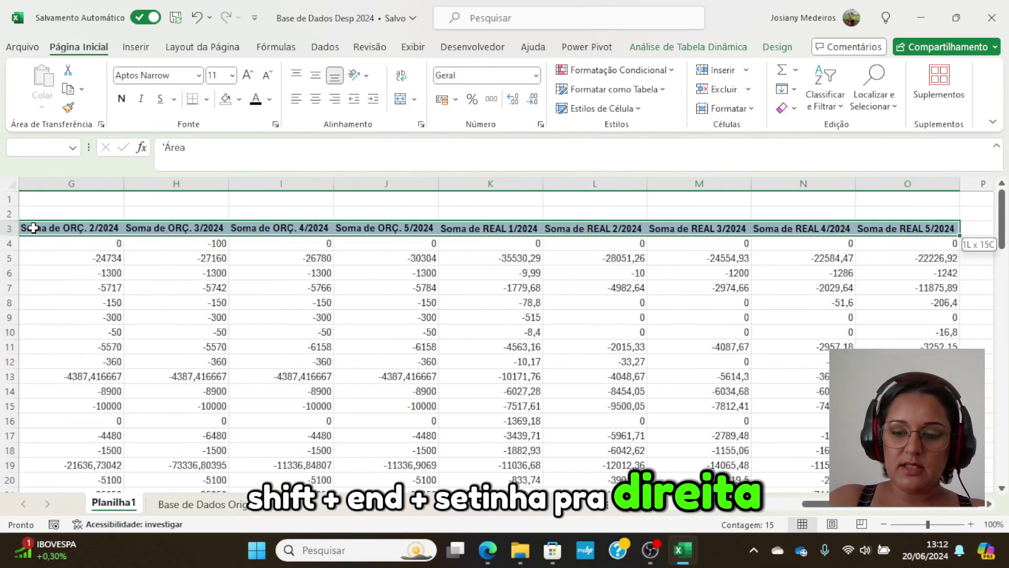
{"action": "key", "text": "shift+End"}
{"action": "key", "text": "shift+Down"}
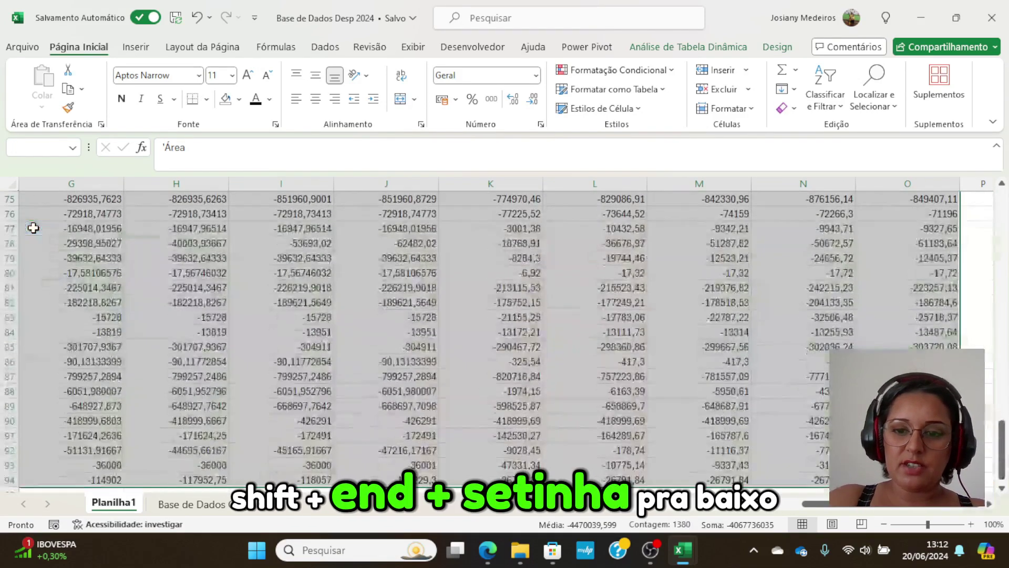
{"action": "key", "text": "ctrl+c"}
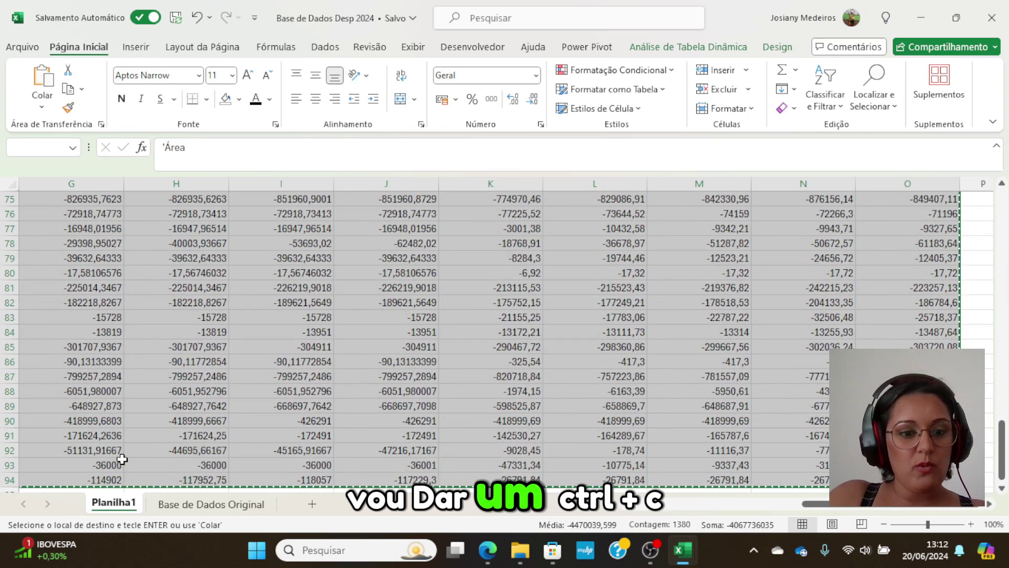
Step: Add a new worksheet and paste the copied PivotTable data as values only, starting at cell B2
{"action": "left_click", "coordinate": [313, 506]}
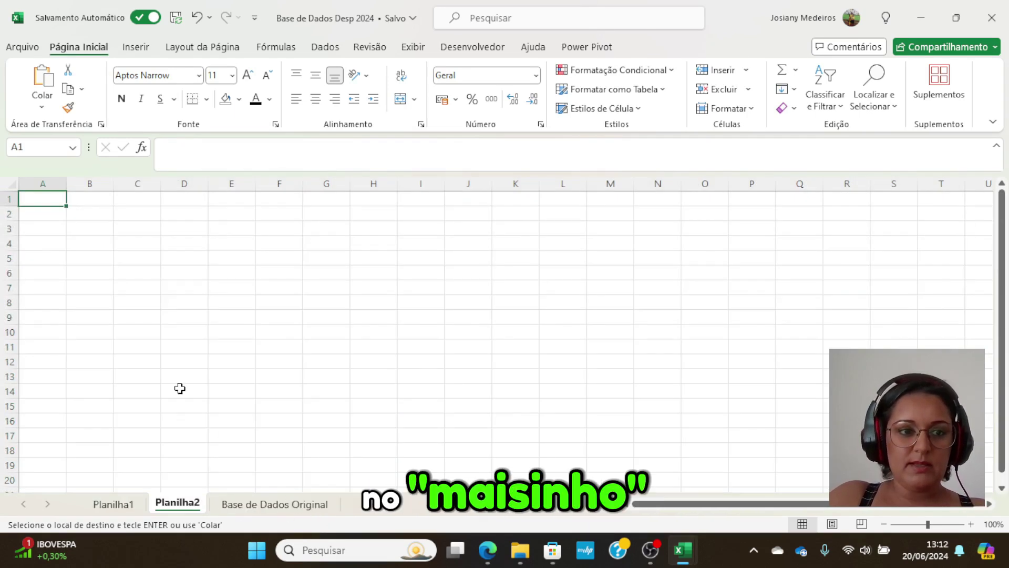
{"action": "left_click", "coordinate": [81, 214]}
{"action": "right_click", "coordinate": [81, 214]}
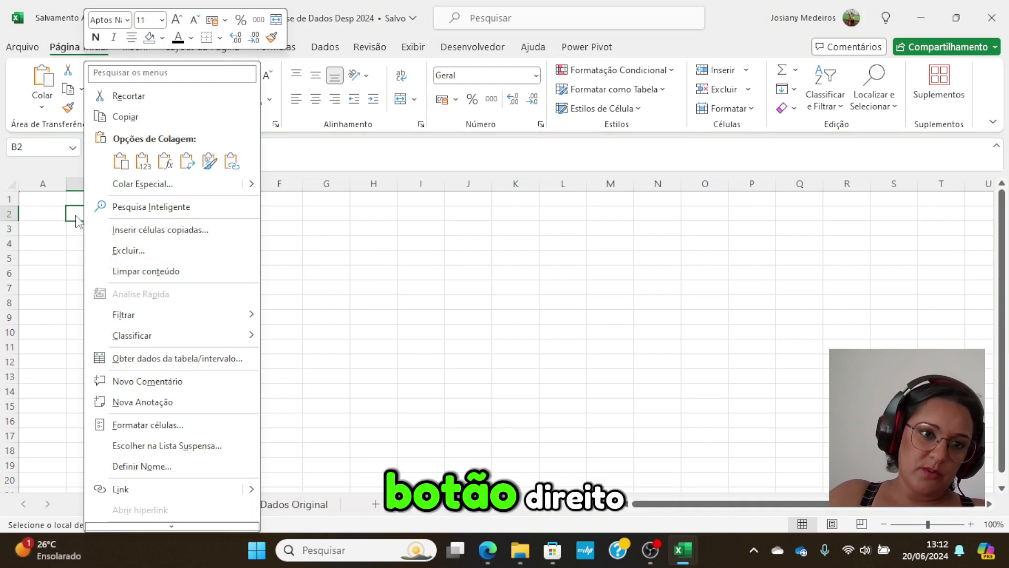
{"action": "left_click", "coordinate": [142, 162]}
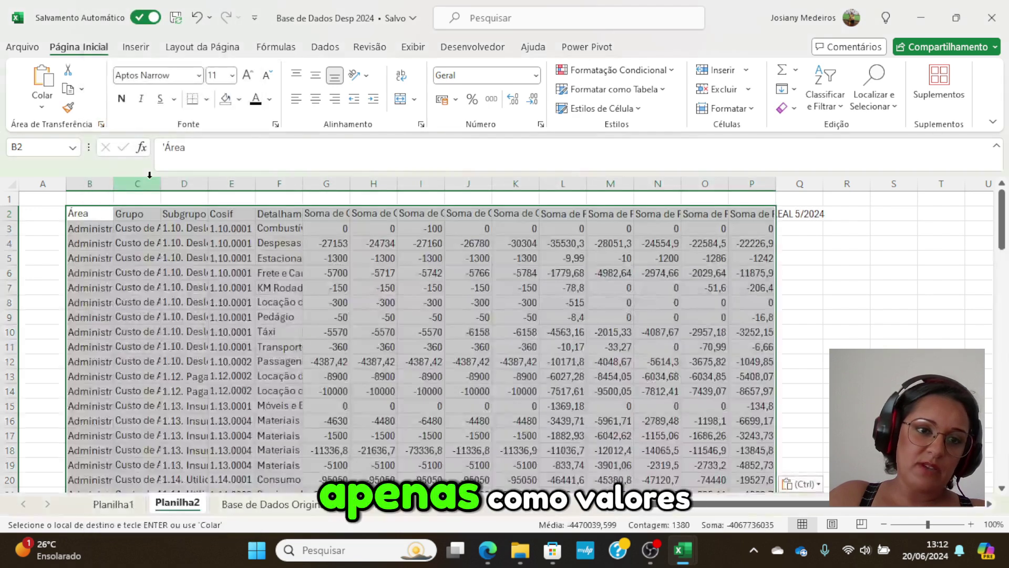
Step: Autofit all column widths on Planilha2 and compare the pasted table with the Base de Dados Original sheet
{"action": "left_click", "coordinate": [11, 181]}
{"action": "double_click", "coordinate": [113, 183]}
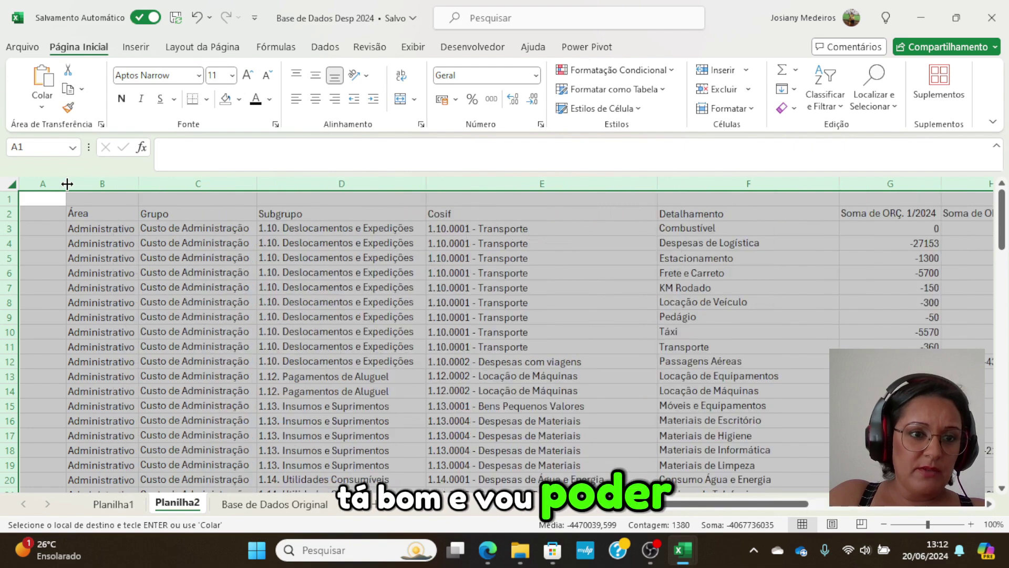
{"action": "left_click", "coordinate": [121, 224]}
{"action": "left_click", "coordinate": [292, 506]}
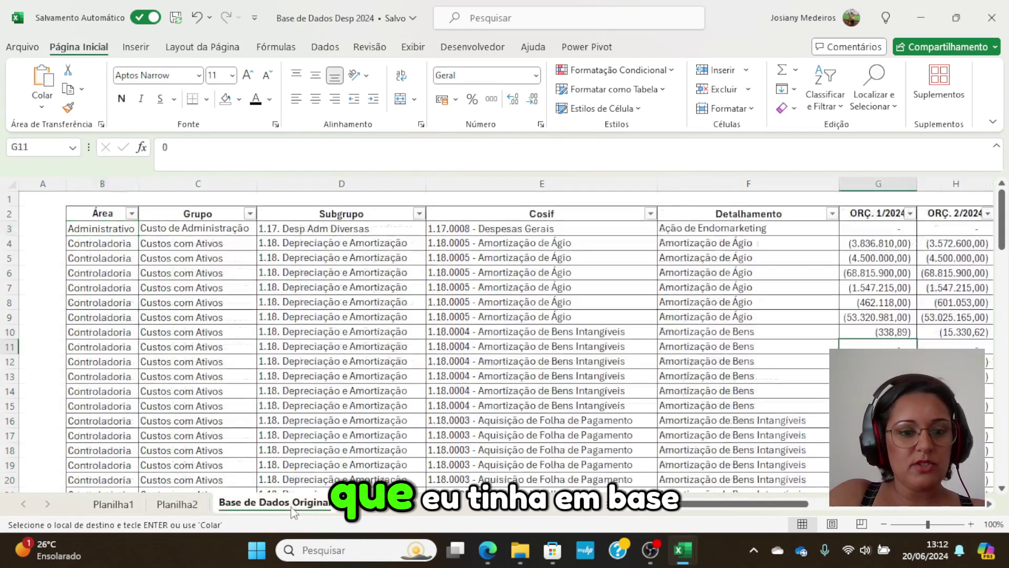
{"action": "left_click", "coordinate": [177, 505]}
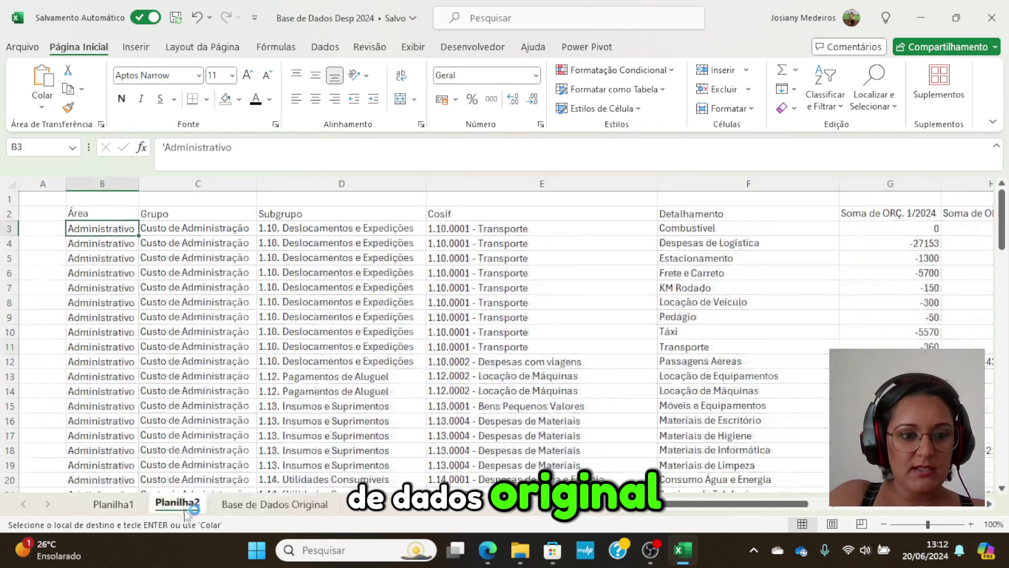
Step: Apply all borders to the entire pasted table on Planilha2, from the Área header in B2 to the last row
{"action": "left_click", "coordinate": [74, 213]}
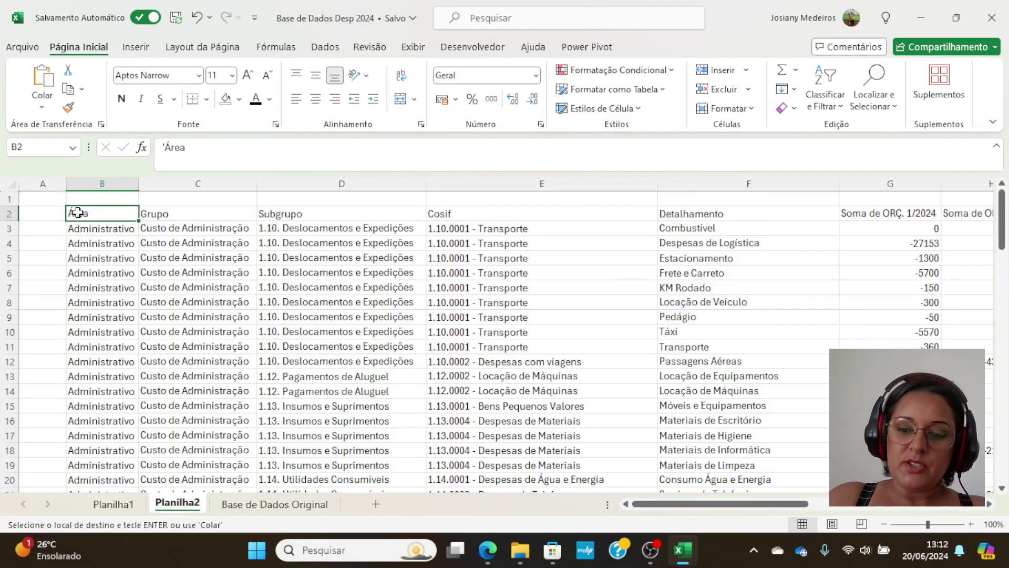
{"action": "key", "text": "shift+End"}
{"action": "key", "text": "shift+Right"}
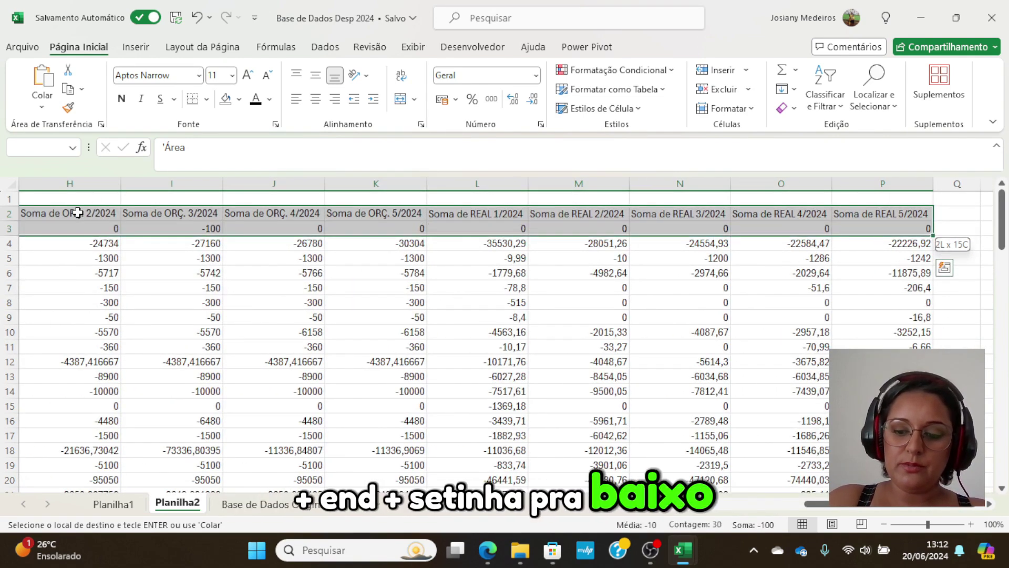
{"action": "key", "text": "shift+End"}
{"action": "key", "text": "shift+Down"}
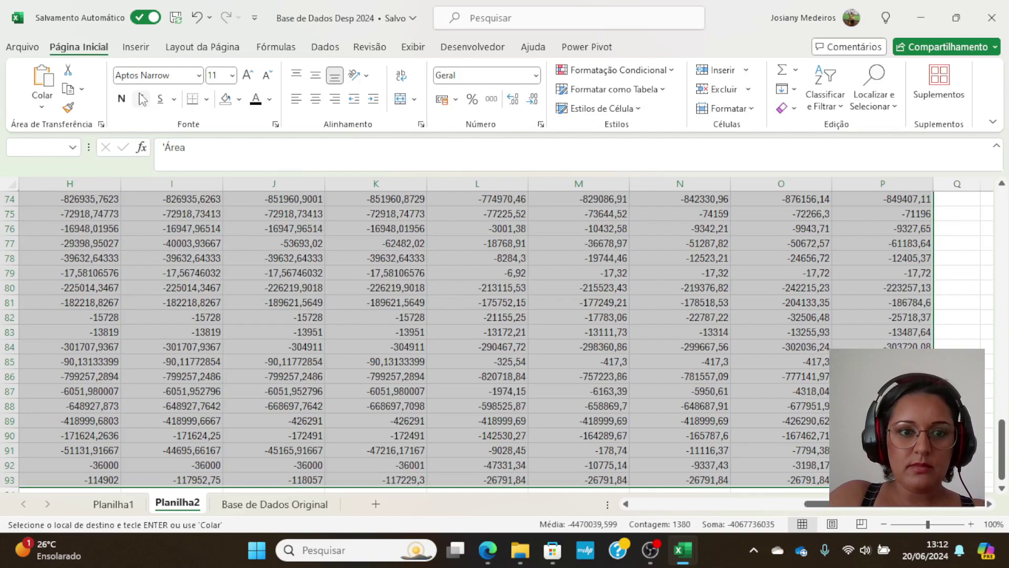
{"action": "left_click", "coordinate": [206, 100]}
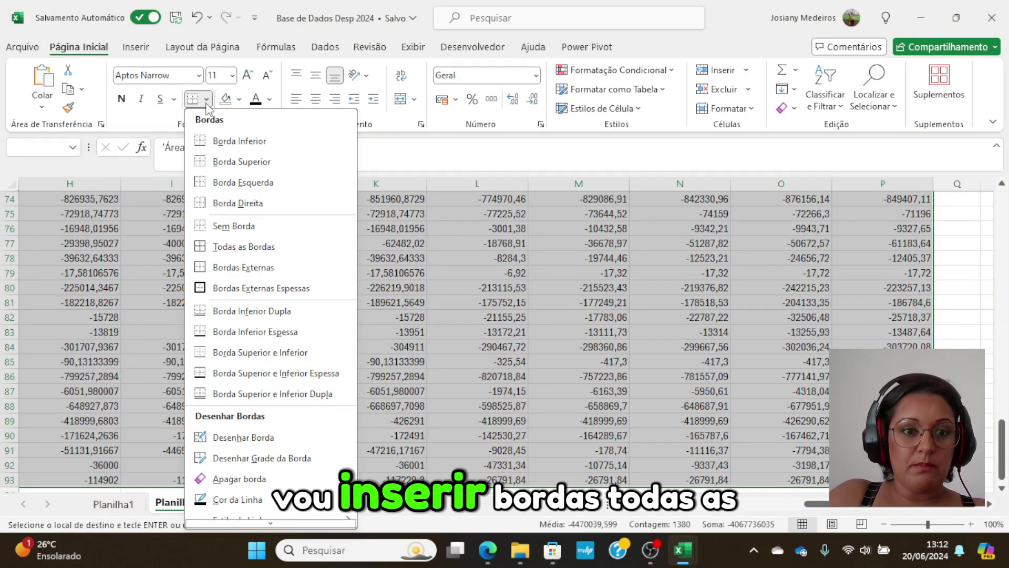
{"action": "left_click", "coordinate": [239, 246]}
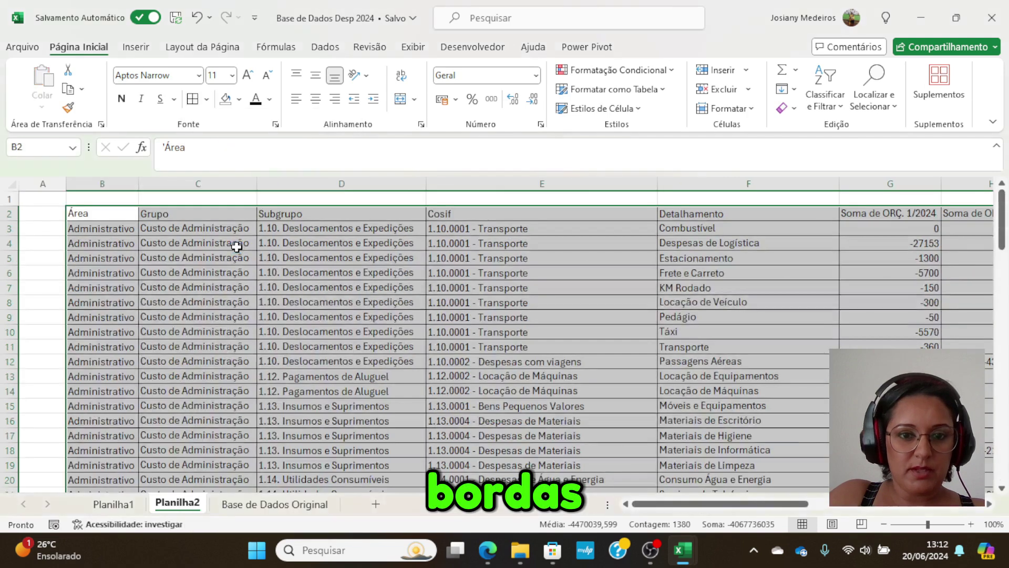
Step: Make the header row of the Planilha2 table bold and center its text, from Área to Soma de REAL 5/2024
{"action": "left_click", "coordinate": [91, 209]}
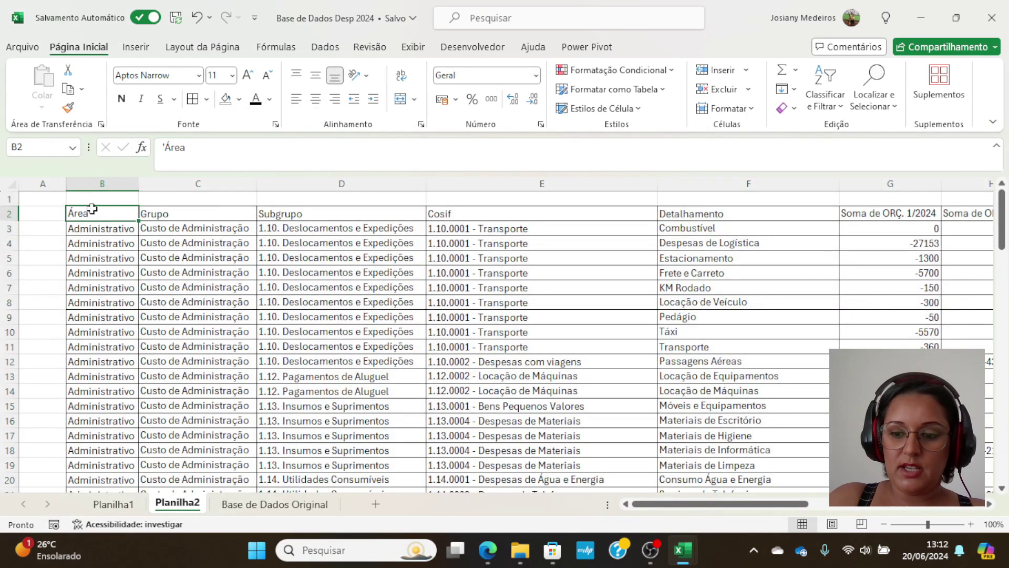
{"action": "key", "text": "shift+Right"}
{"action": "key", "text": "End"}
{"action": "key", "text": "shift+Right"}
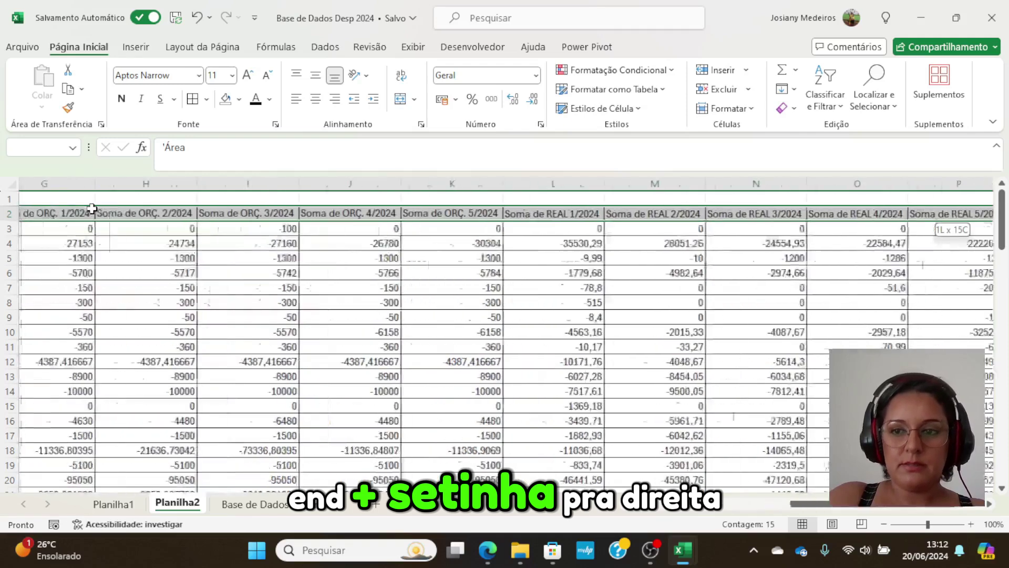
{"action": "left_click", "coordinate": [123, 100]}
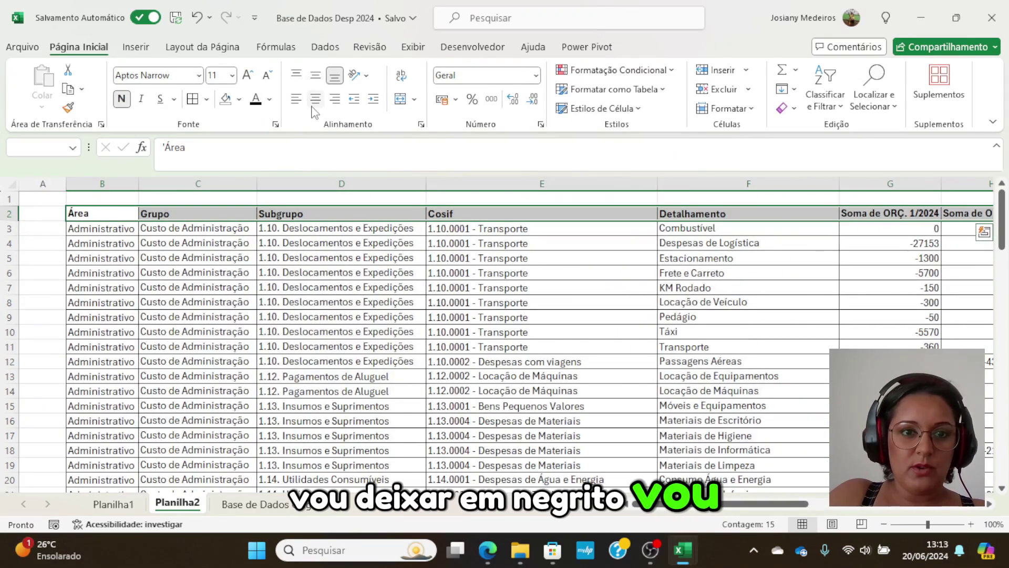
{"action": "left_click", "coordinate": [316, 100]}
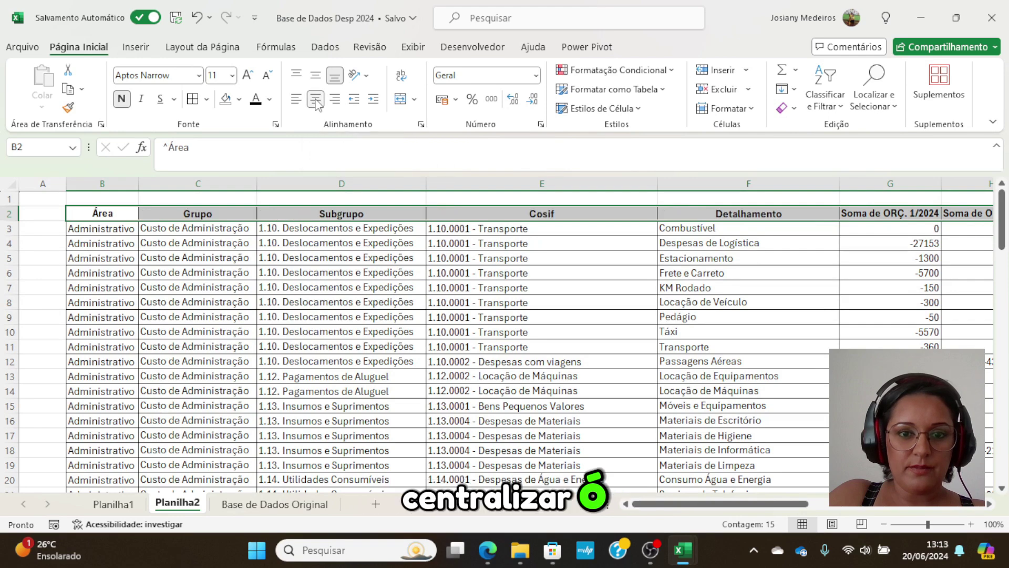
{"action": "left_click", "coordinate": [89, 248]}
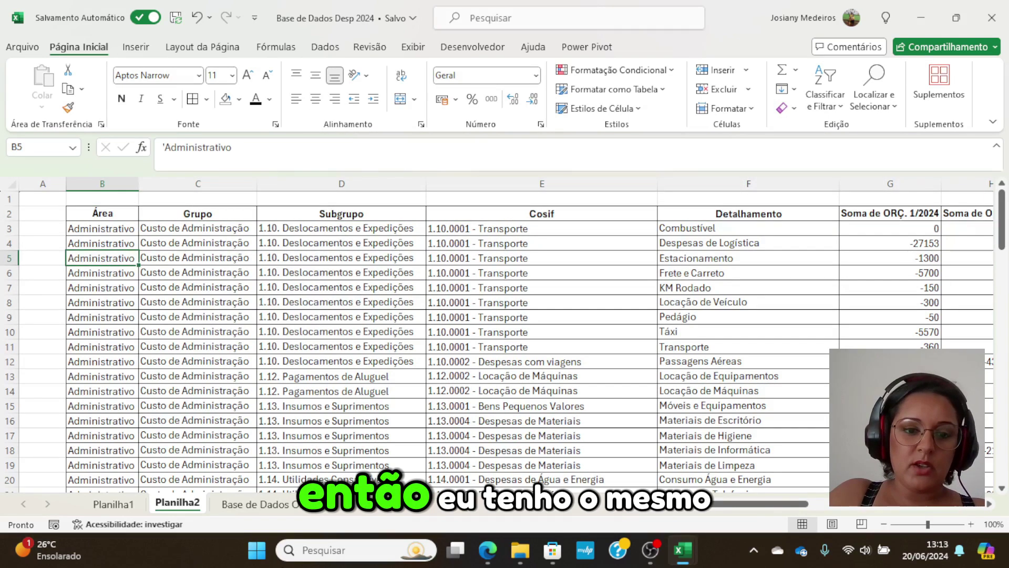
Step: Compare how many rows the Base de Dados Original sheet and the Planilha2 table contain by checking the last row of each
{"action": "left_click", "coordinate": [258, 506]}
{"action": "scroll", "coordinate": [205, 368], "scroll_direction": "down", "scroll_amount": 5}
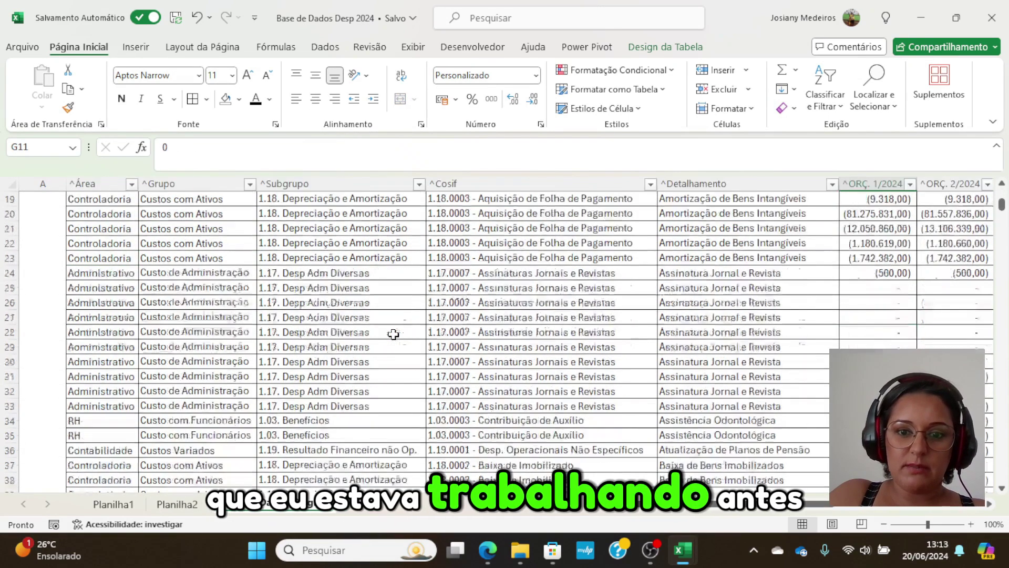
{"action": "scroll", "coordinate": [35, 269], "scroll_direction": "up", "scroll_amount": 5}
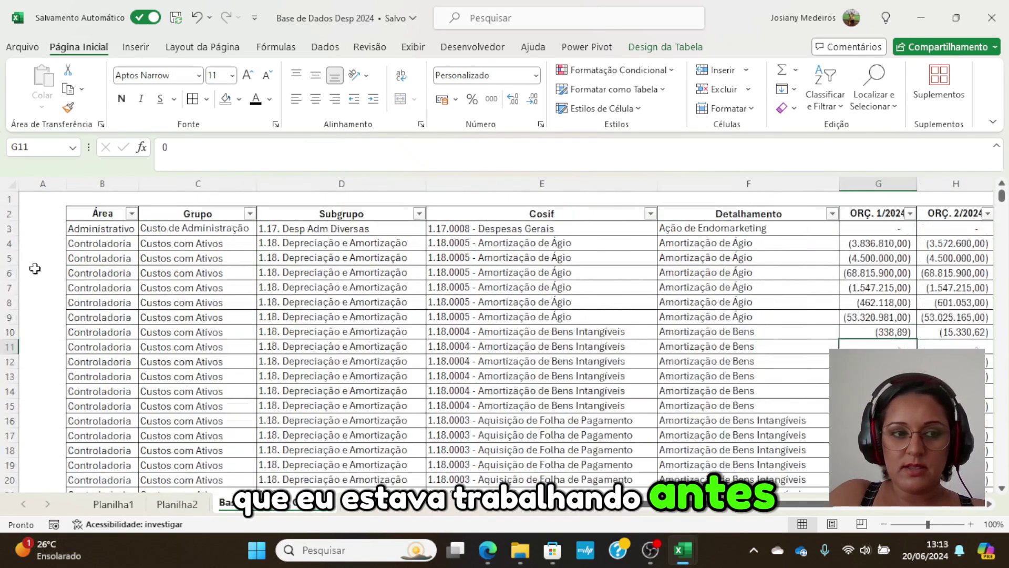
{"action": "left_click", "coordinate": [87, 214]}
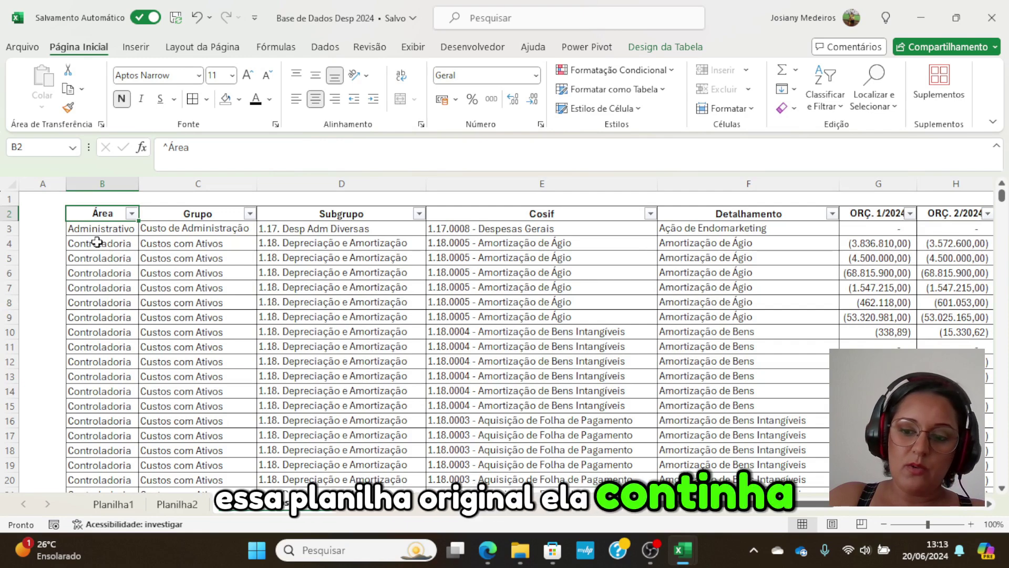
{"action": "key", "text": "ctrl+Down"}
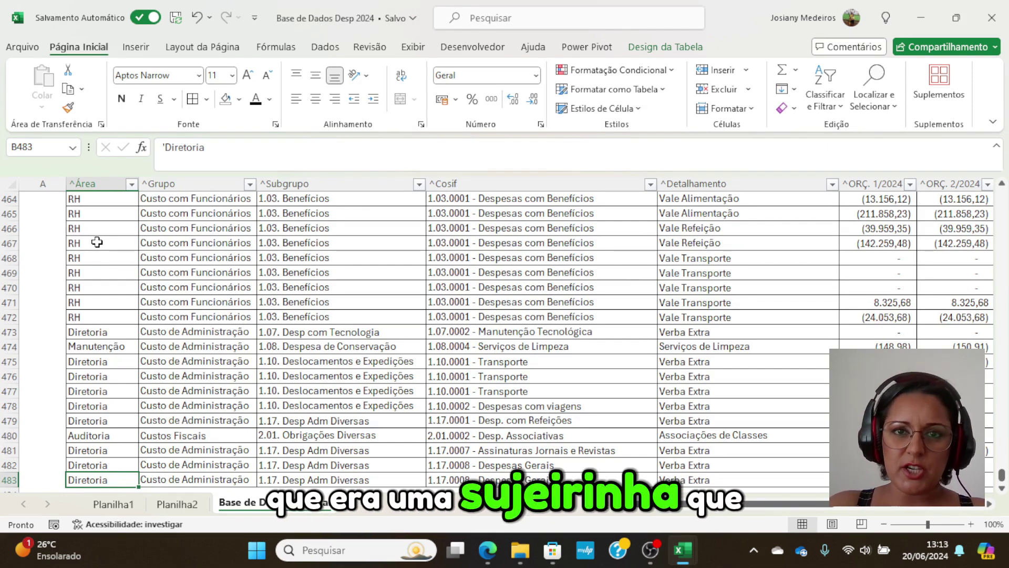
{"action": "left_click", "coordinate": [193, 507]}
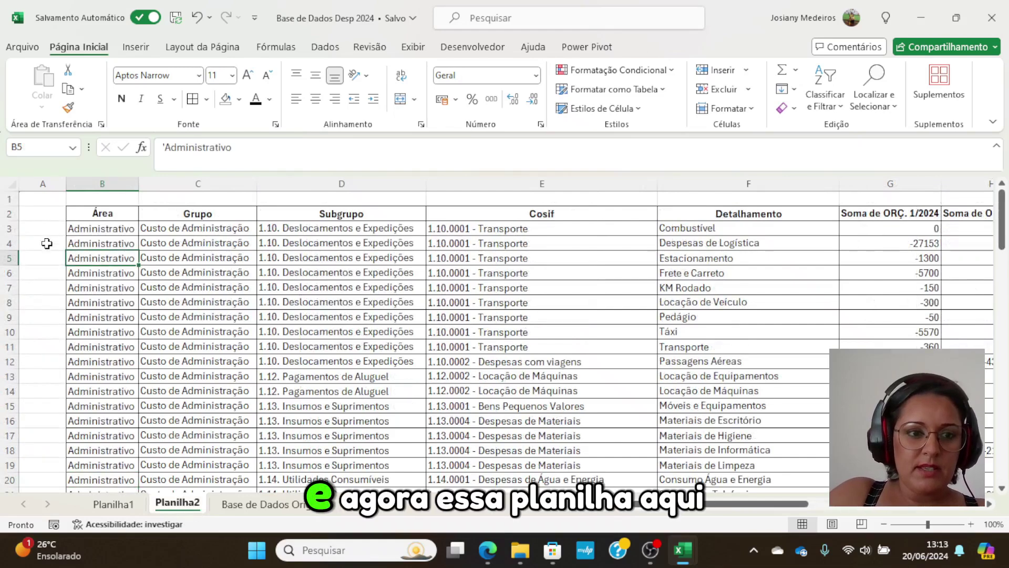
{"action": "left_click", "coordinate": [76, 216]}
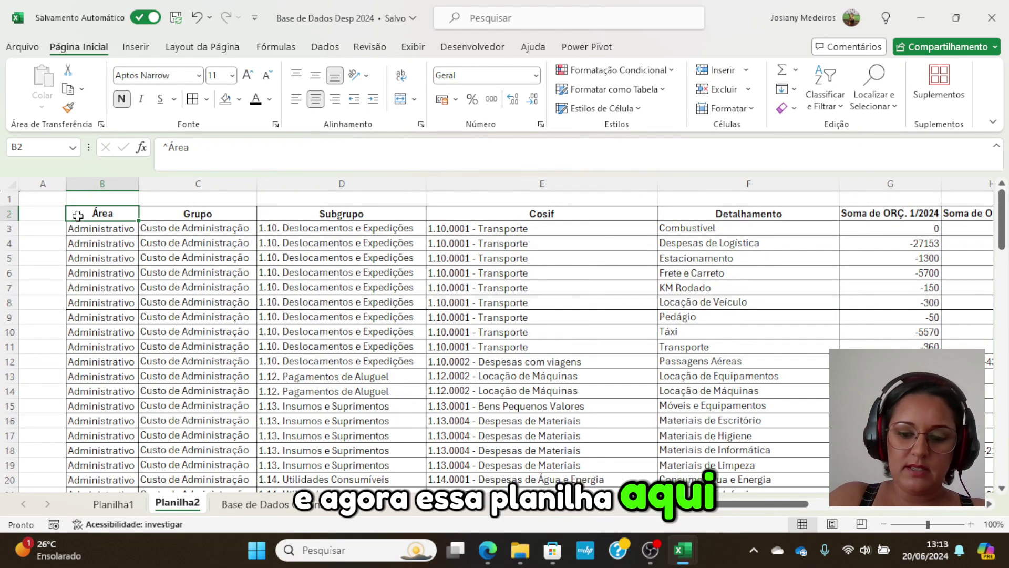
{"action": "key", "text": "ctrl+Down"}
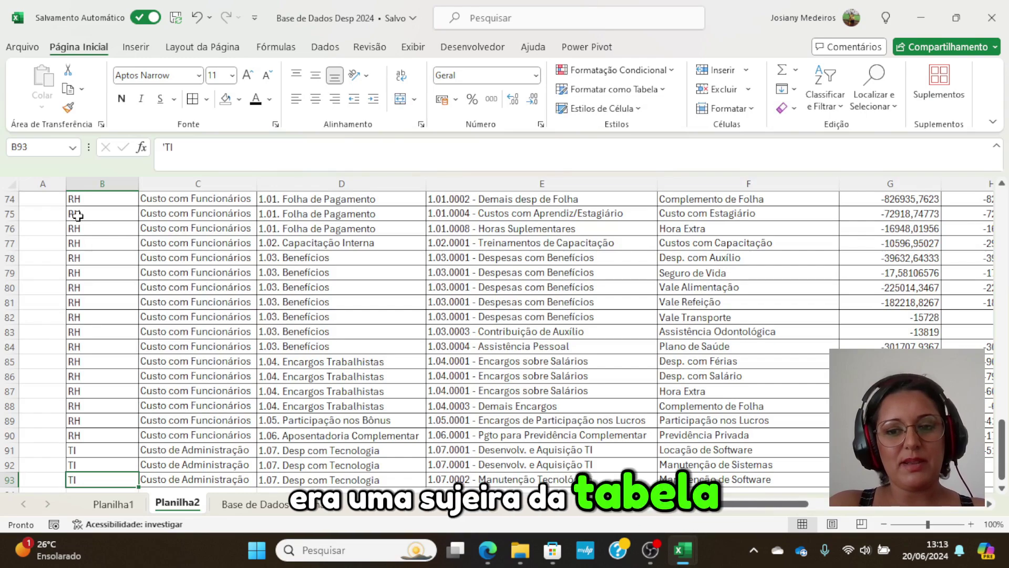
{"action": "scroll", "coordinate": [71, 173], "scroll_direction": "up", "scroll_amount": 20}
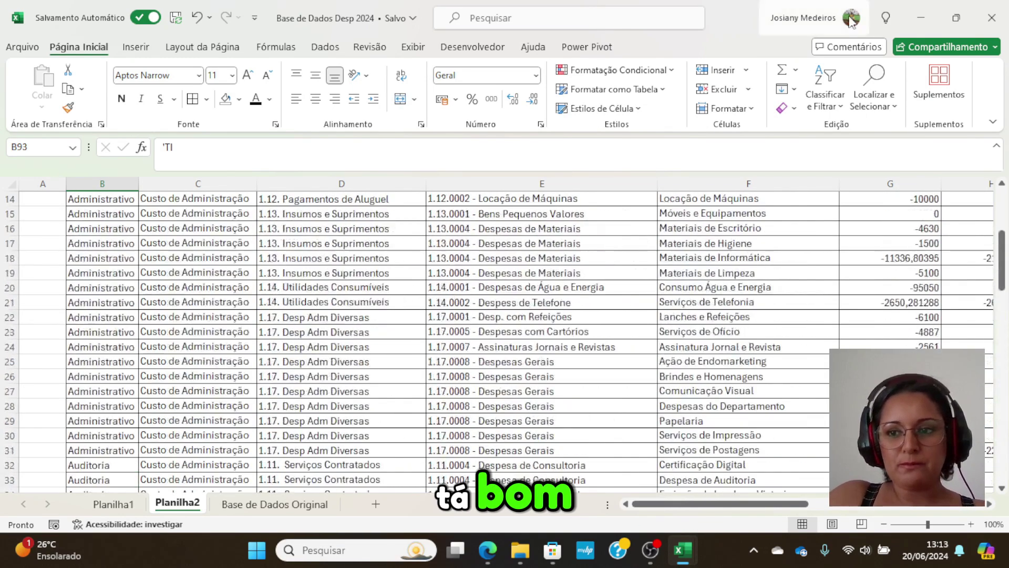
{"action": "scroll", "coordinate": [1001, 286], "scroll_direction": "up", "scroll_amount": 5}
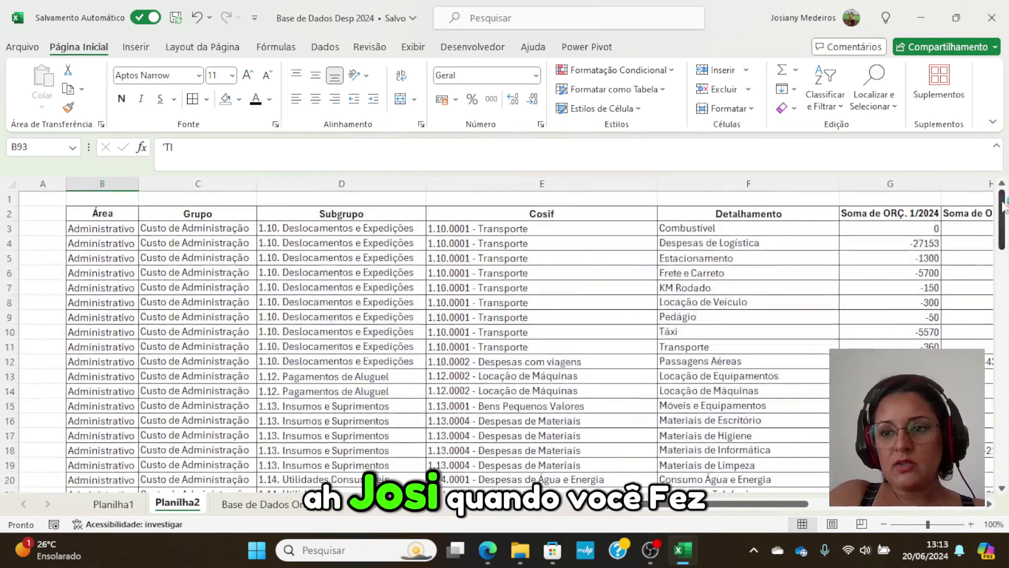
Step: Replace "Soma de" with nothing in the ORÇ. and REAL headers of Planilha2, from G2 to P2
{"action": "left_click", "coordinate": [795, 217]}
{"action": "key", "text": "Right"}
{"action": "key", "text": "Right"}
{"action": "key", "text": "Right"}
{"action": "key", "text": "Right"}
{"action": "key", "text": "Right"}
{"action": "key", "text": "Right"}
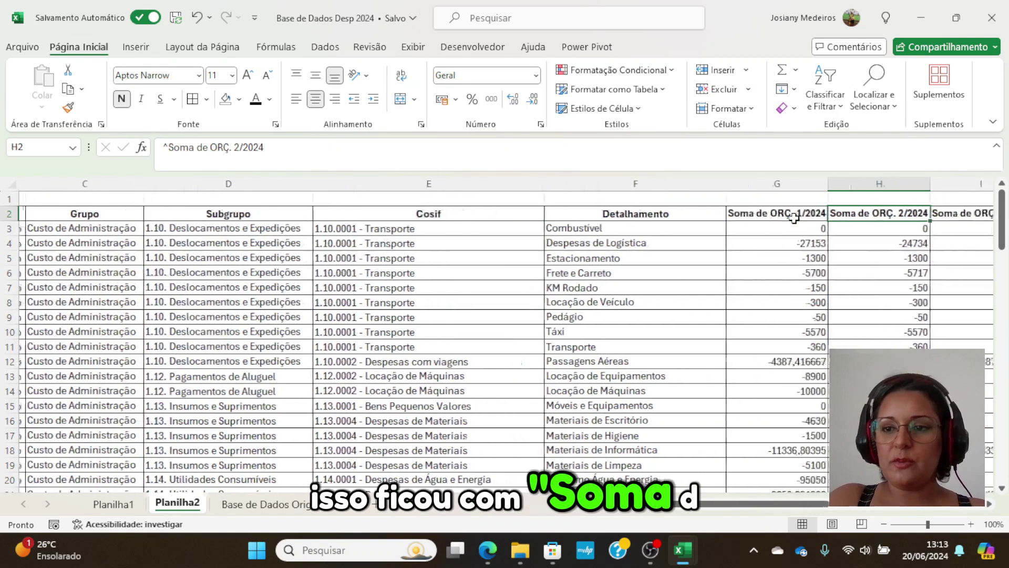
{"action": "key", "text": "Left"}
{"action": "key", "text": "Left"}
{"action": "key", "text": "Left"}
{"action": "key", "text": "Left"}
{"action": "key", "text": "Left"}
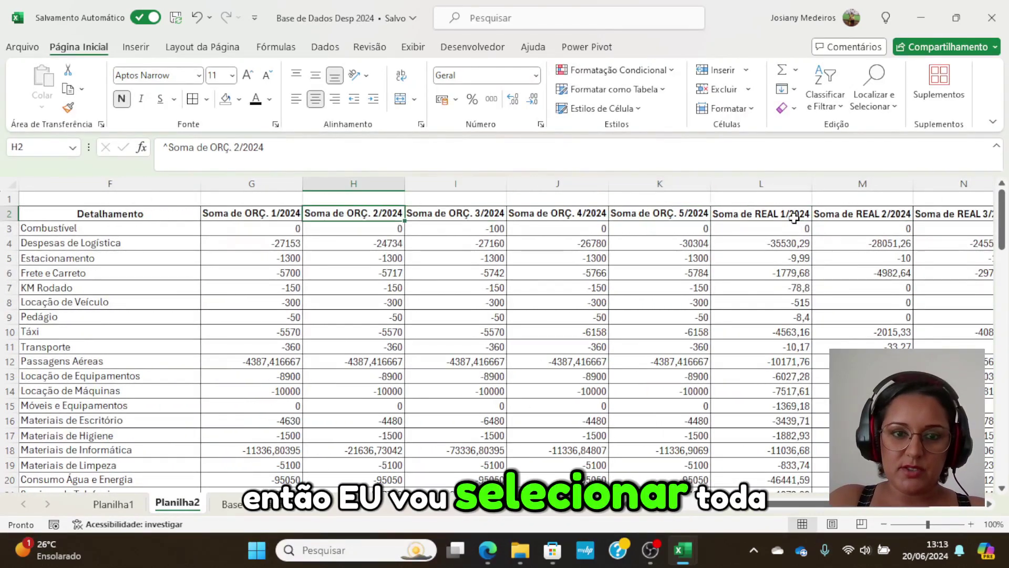
{"action": "key", "text": "shift+Right"}
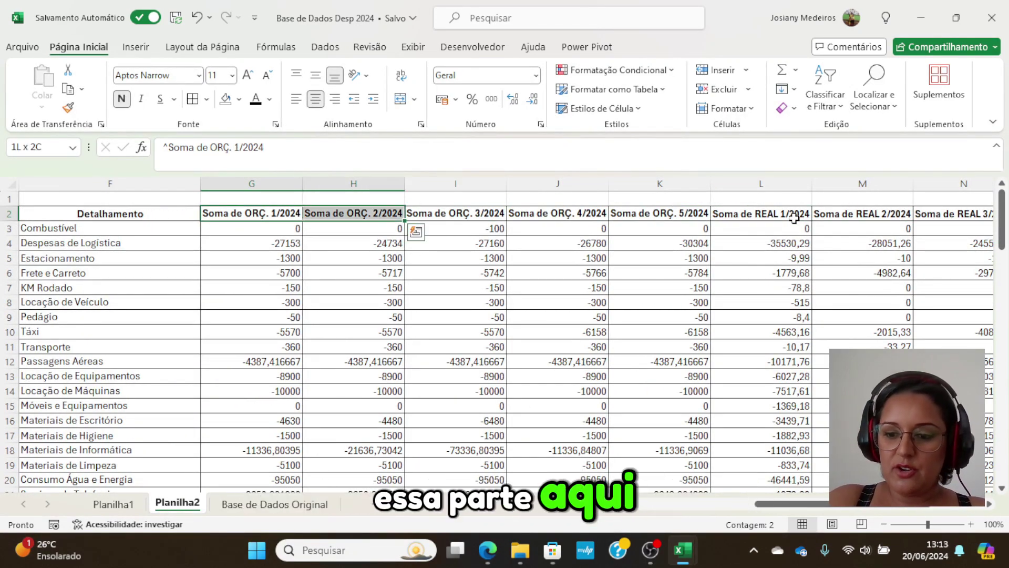
{"action": "key", "text": "End"}
{"action": "key", "text": "shift+Right"}
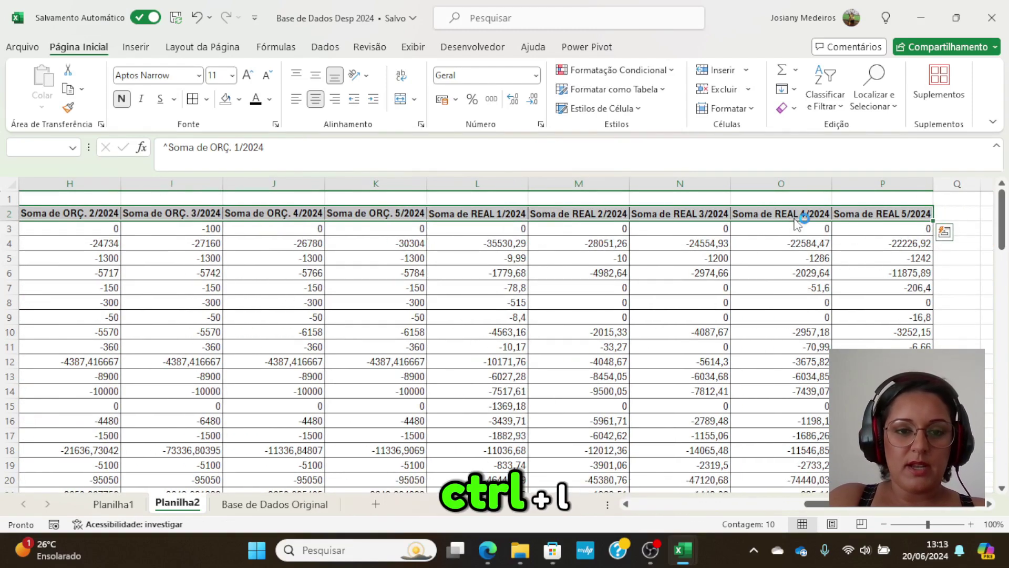
{"action": "key", "text": "ctrl+l"}
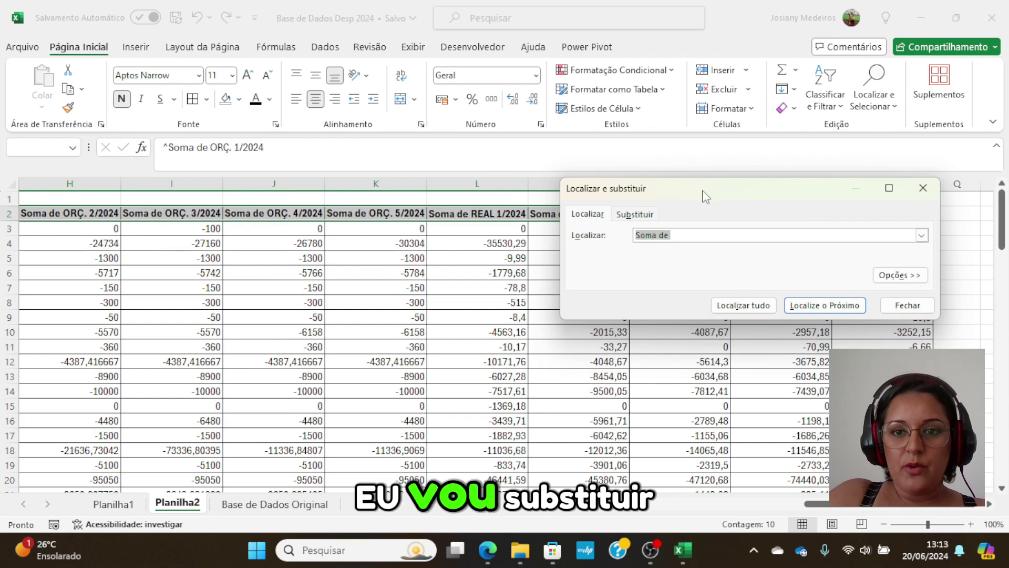
{"action": "left_click", "coordinate": [650, 215]}
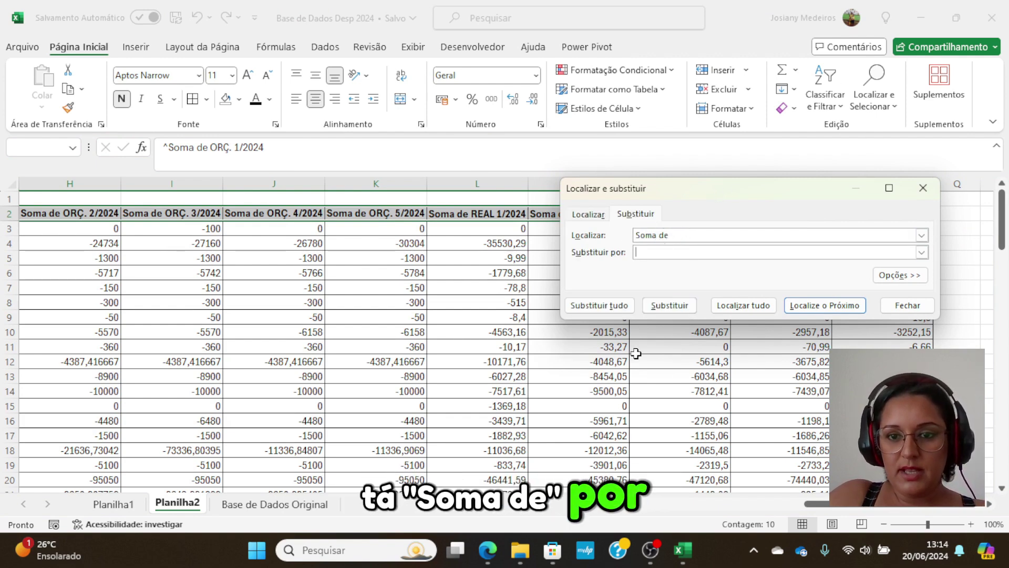
{"action": "left_click", "coordinate": [598, 306]}
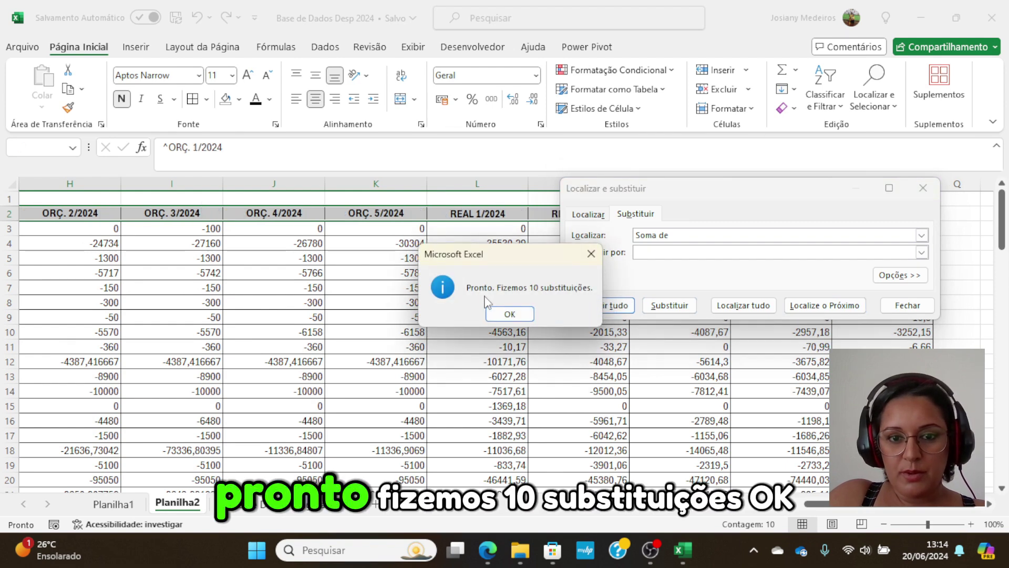
{"action": "left_click", "coordinate": [523, 314]}
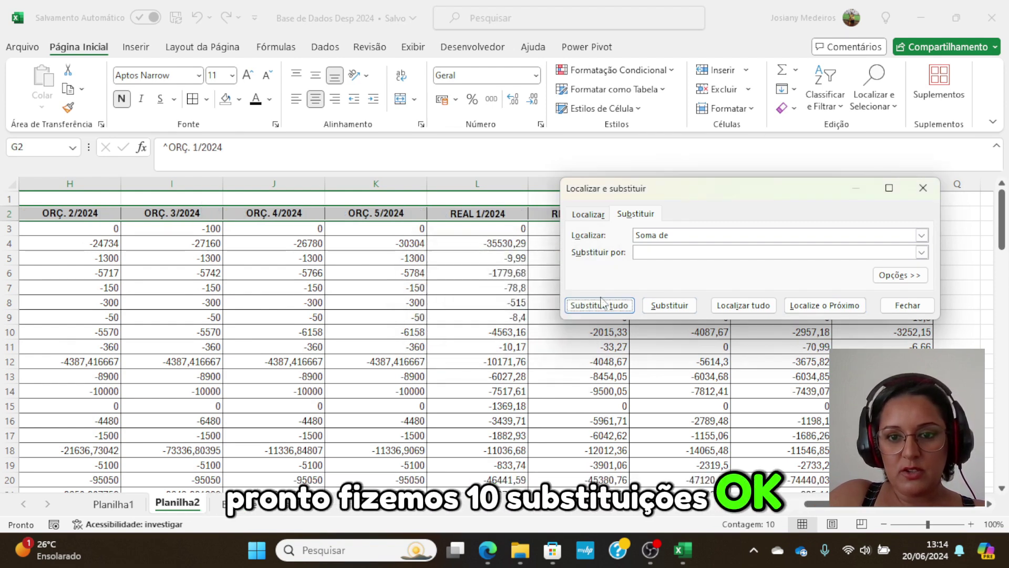
{"action": "left_click", "coordinate": [887, 306]}
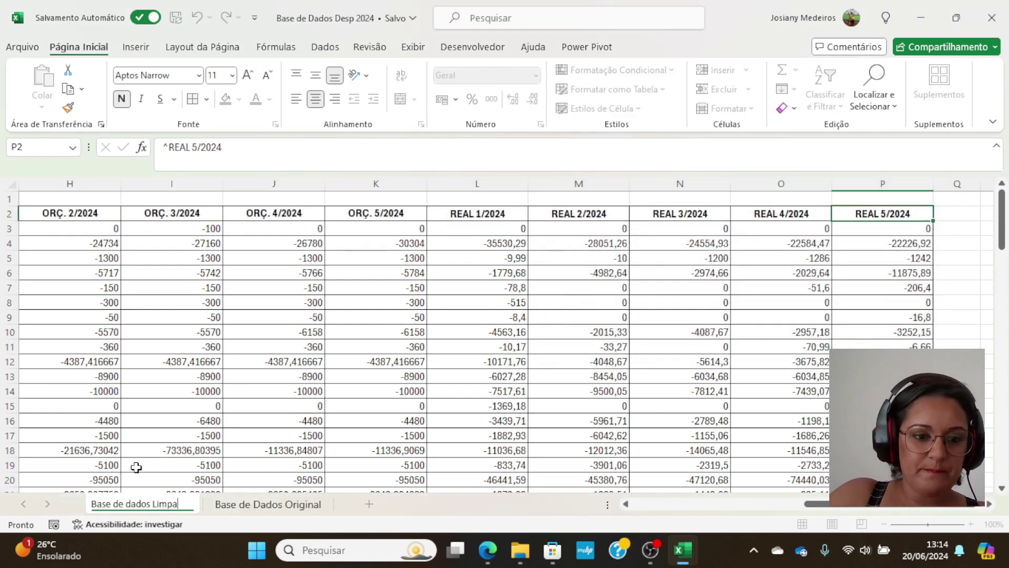
Step: Rename the Planilha2 sheet as "Base de dados Limpa" and move the Base de Dados Original sheet in front of it
{"action": "left_click", "coordinate": [138, 466]}
{"action": "left_click_drag", "start_coordinate": [267, 505], "coordinate": [96, 480]}
{"action": "scroll", "coordinate": [144, 361], "scroll_direction": "up", "scroll_amount": 20}
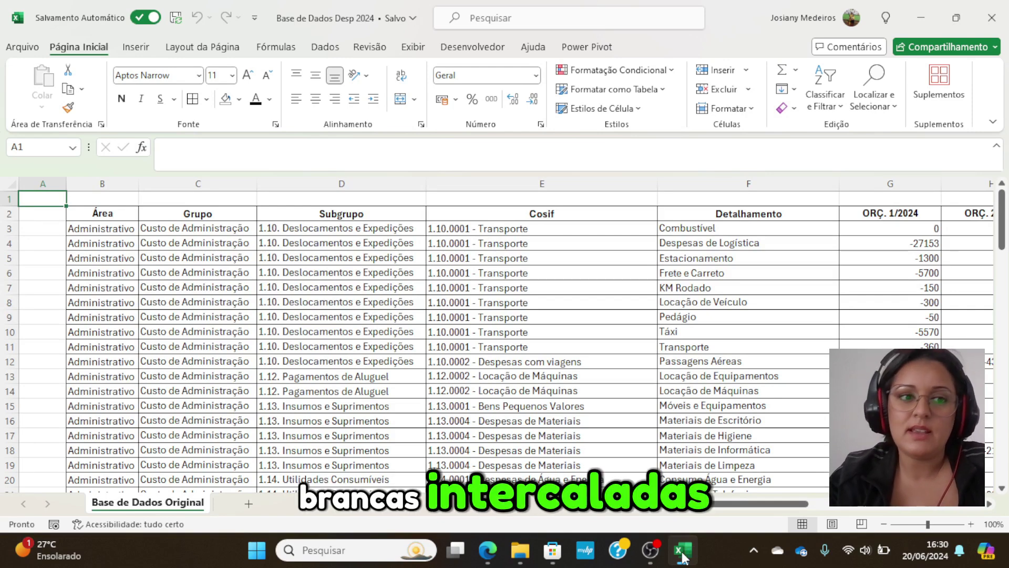
{"action": "left_click", "coordinate": [8, 243]}
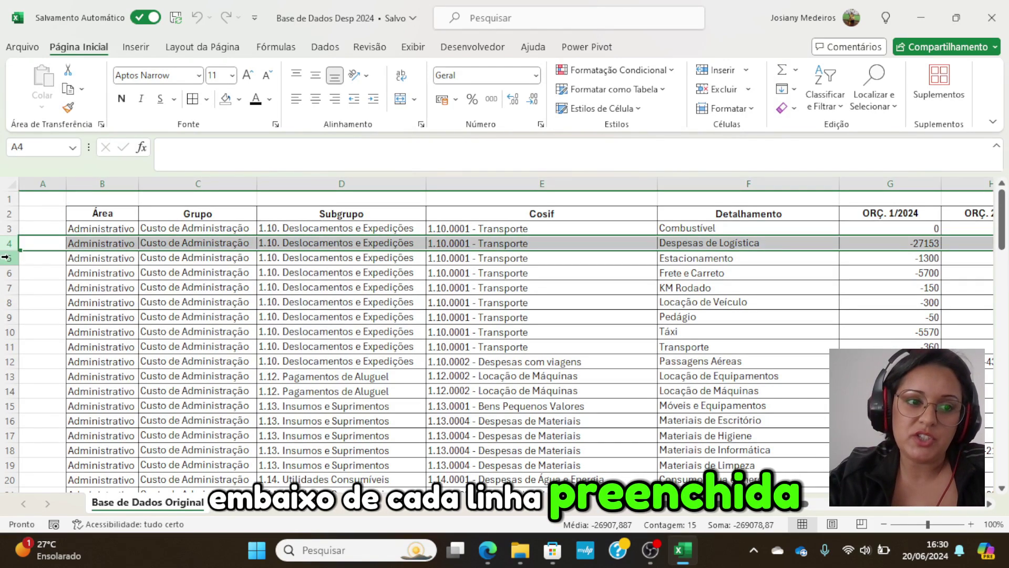
{"action": "left_click", "coordinate": [7, 258]}
{"action": "left_click", "coordinate": [9, 274]}
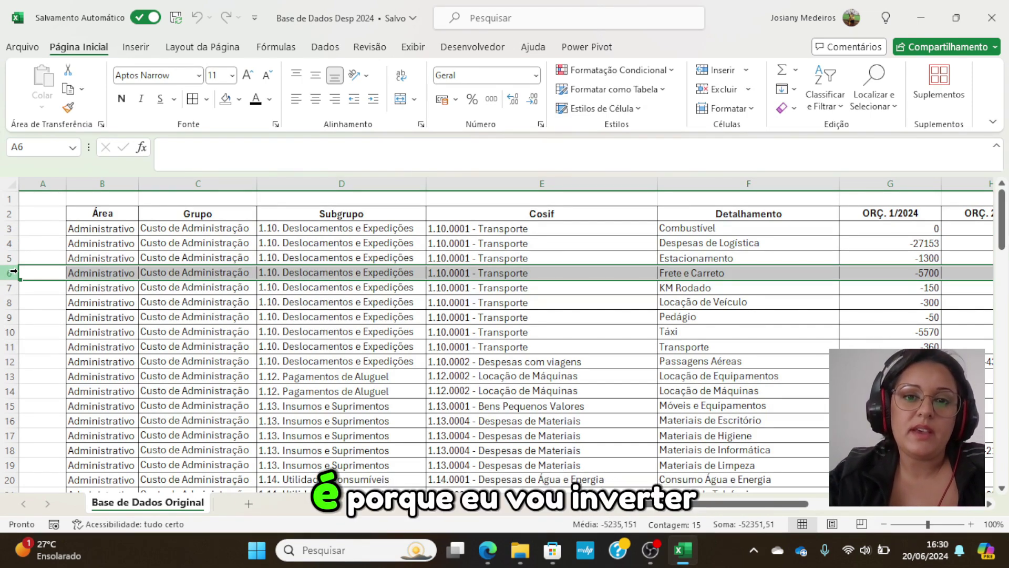
{"action": "left_click", "coordinate": [120, 213]}
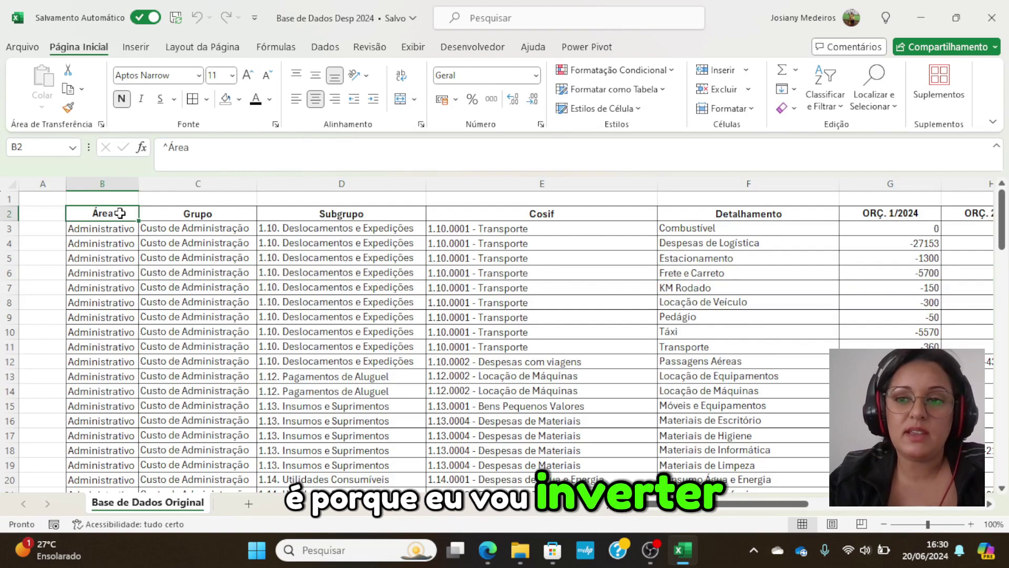
{"action": "left_click_drag", "start_coordinate": [120, 213], "coordinate": [930, 217]}
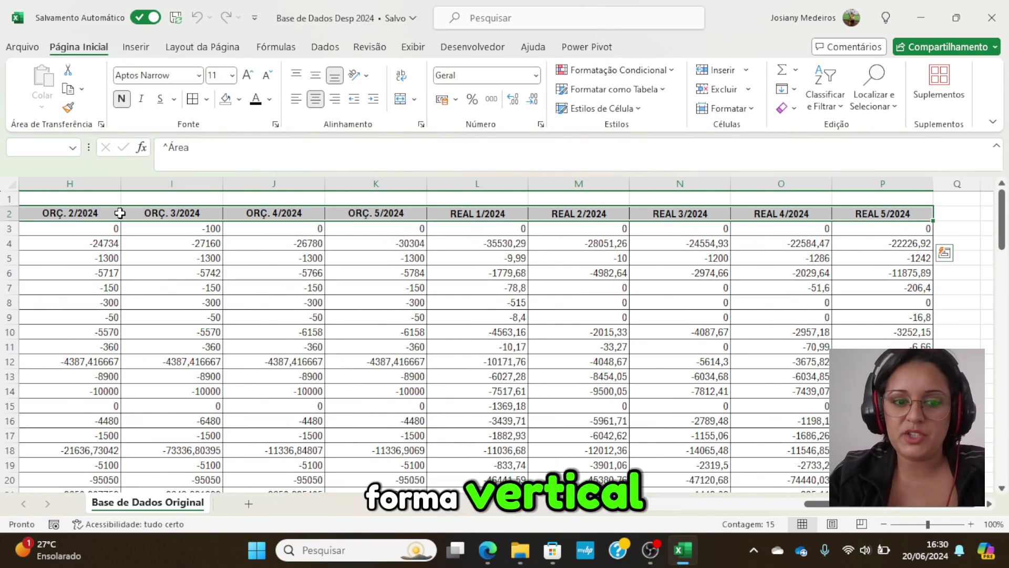
Step: Add a new worksheet and copy the Área to Detalhamento columns with their headers, B2:F93, from Base de Dados Original
{"action": "left_click", "coordinate": [248, 504]}
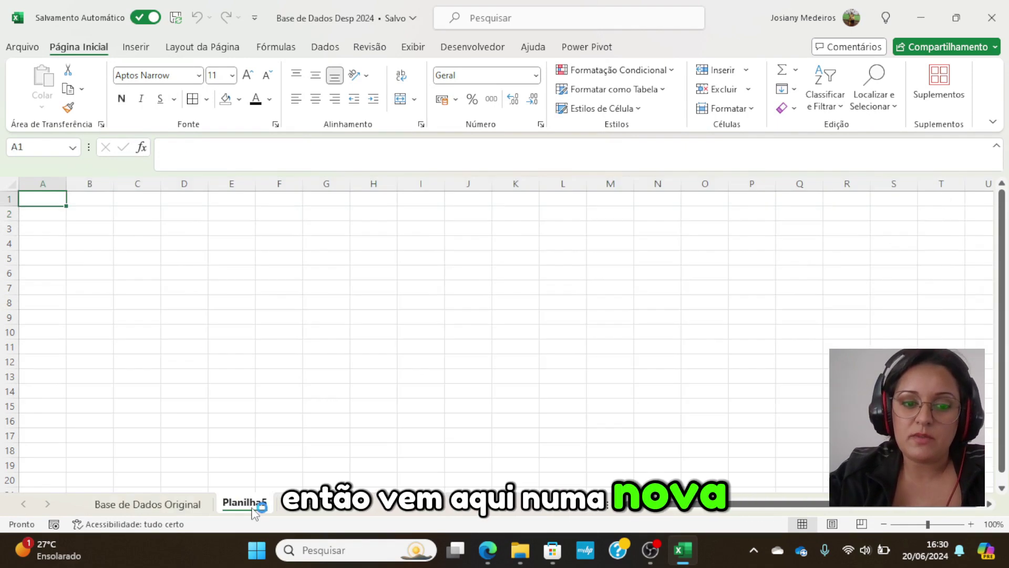
{"action": "left_click", "coordinate": [150, 504]}
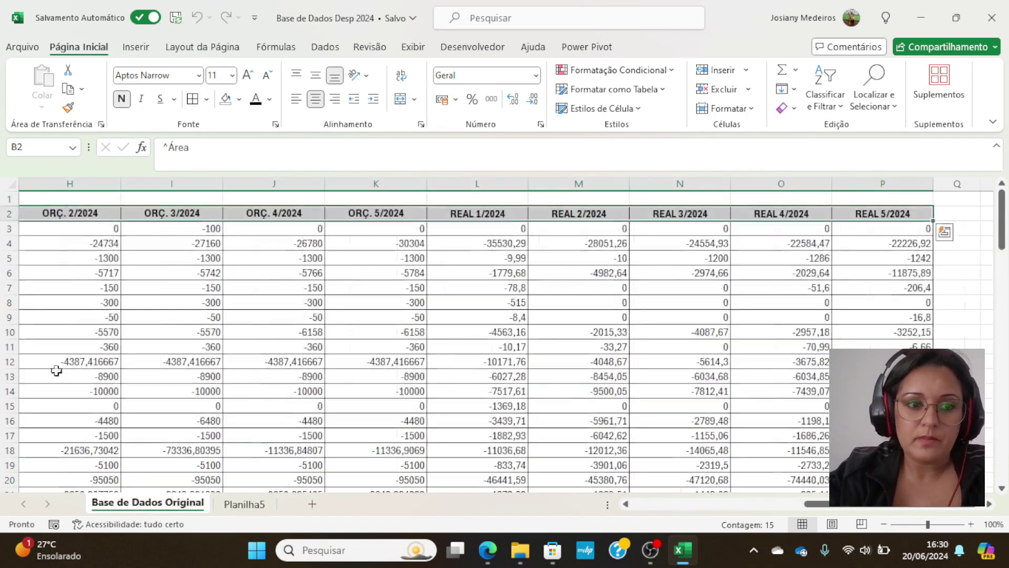
{"action": "left_click", "coordinate": [58, 212]}
{"action": "key", "text": "Left"}
{"action": "key", "text": "Left"}
{"action": "key", "text": "Left"}
{"action": "key", "text": "Left"}
{"action": "key", "text": "Left"}
{"action": "key", "text": "Left"}
{"action": "key", "text": "Left"}
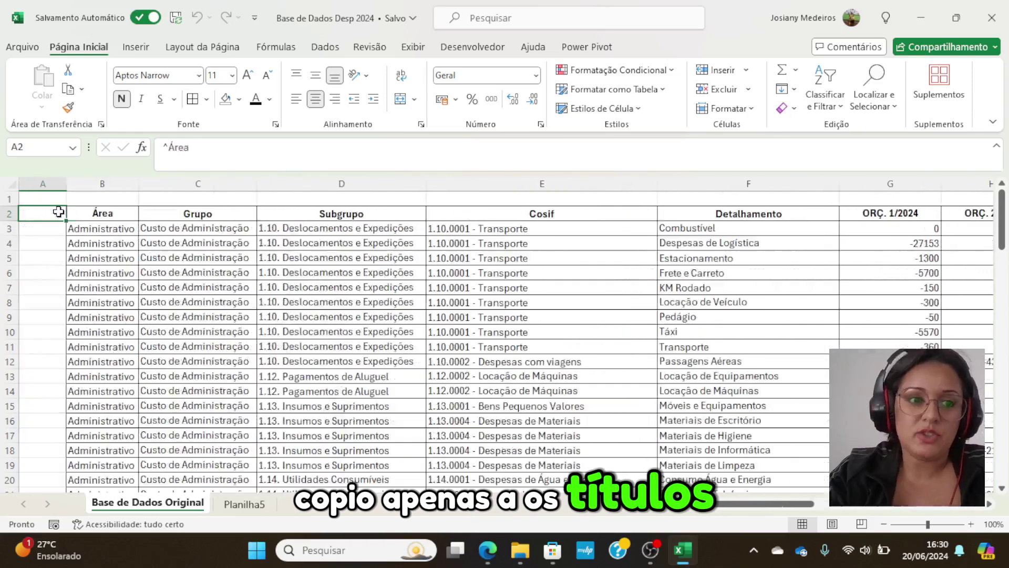
{"action": "key", "text": "Right"}
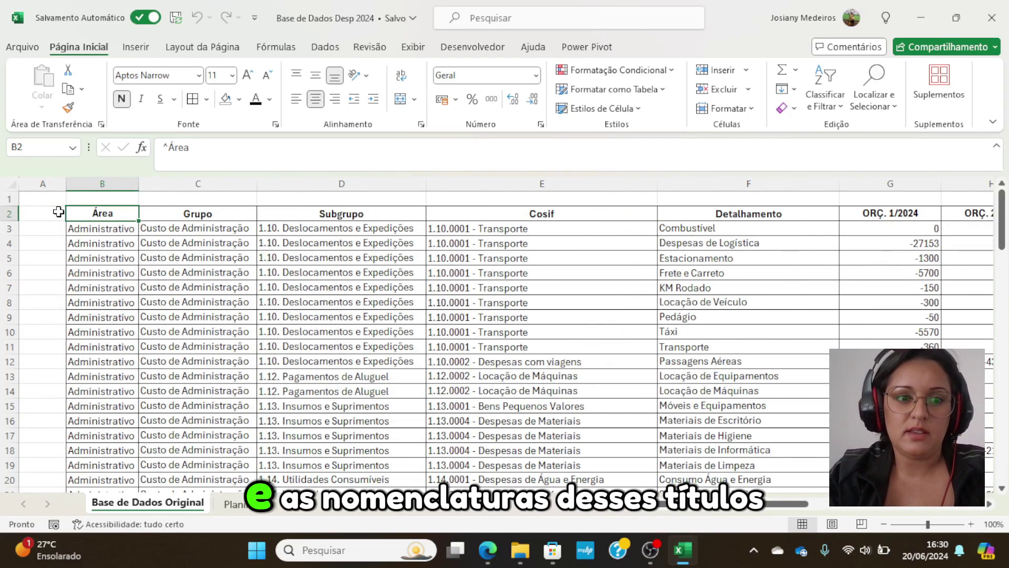
{"action": "key", "text": "shift+Right"}
{"action": "key", "text": "shift+Right"}
{"action": "key", "text": "shift+Right"}
{"action": "key", "text": "shift+Right"}
{"action": "key", "text": "shift+Right"}
{"action": "key", "text": "shift+Left"}
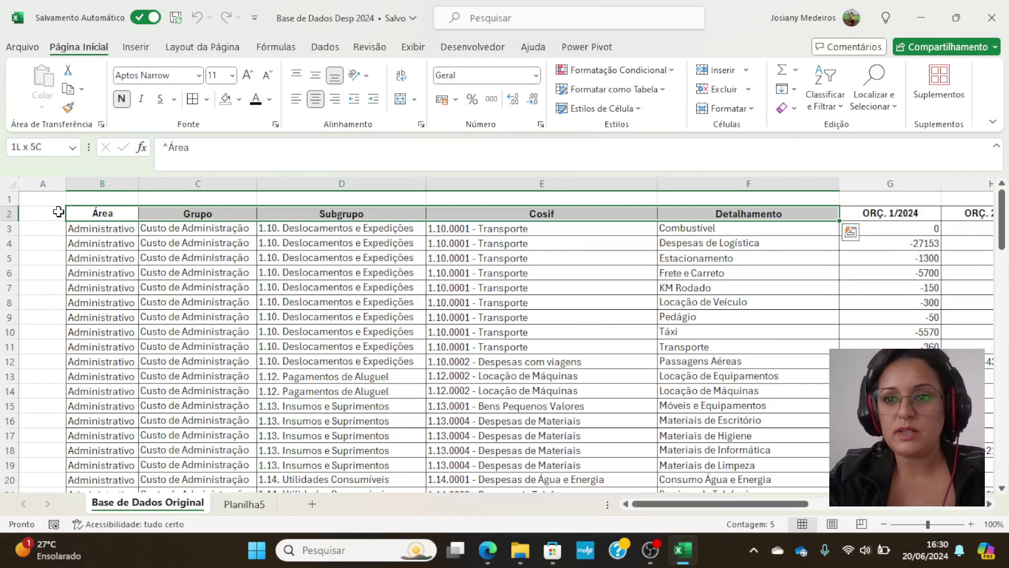
{"action": "key", "text": "shift+Down"}
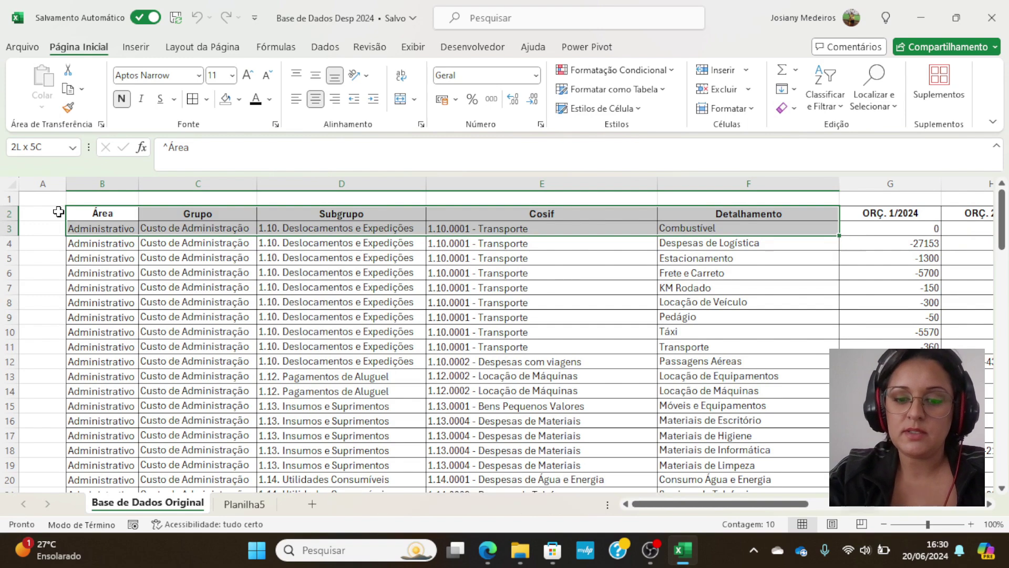
{"action": "key", "text": "ctrl+shift+Down"}
{"action": "key", "text": "ctrl+c"}
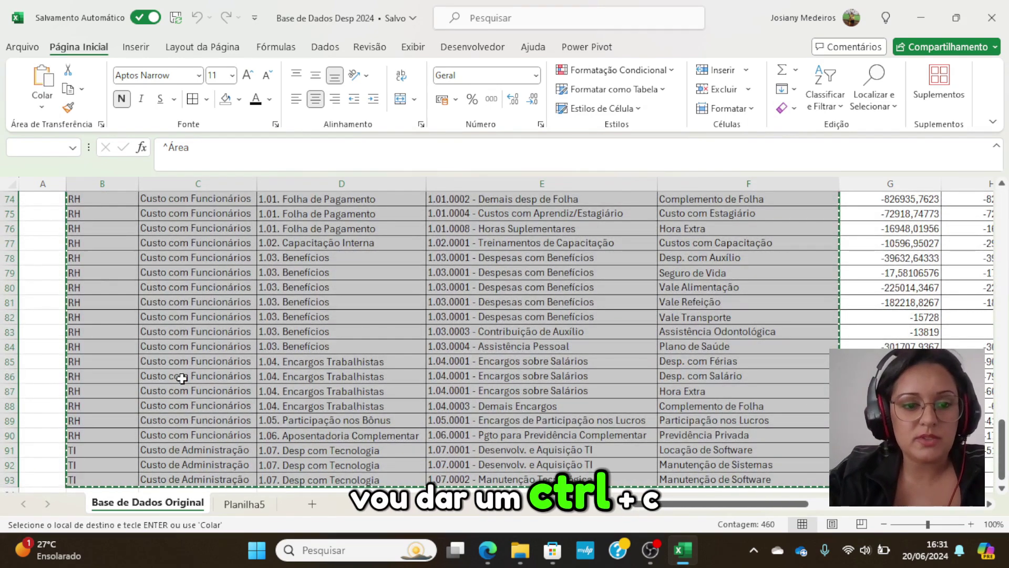
Step: Paste the copied Área to Detalhamento columns into the new worksheet starting at cell B2
{"action": "left_click", "coordinate": [236, 506]}
{"action": "left_click", "coordinate": [89, 212]}
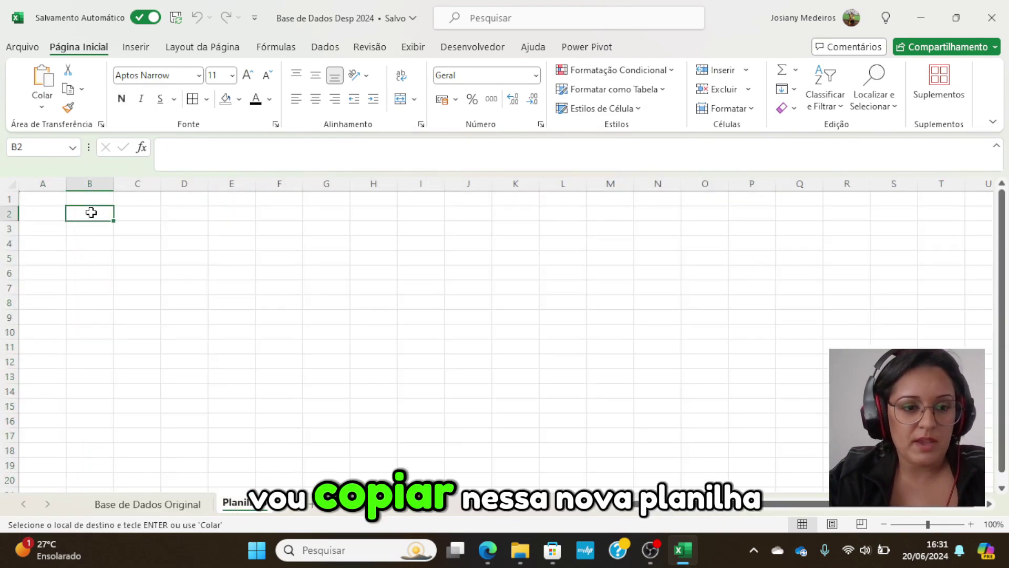
{"action": "key", "text": "ctrl+v"}
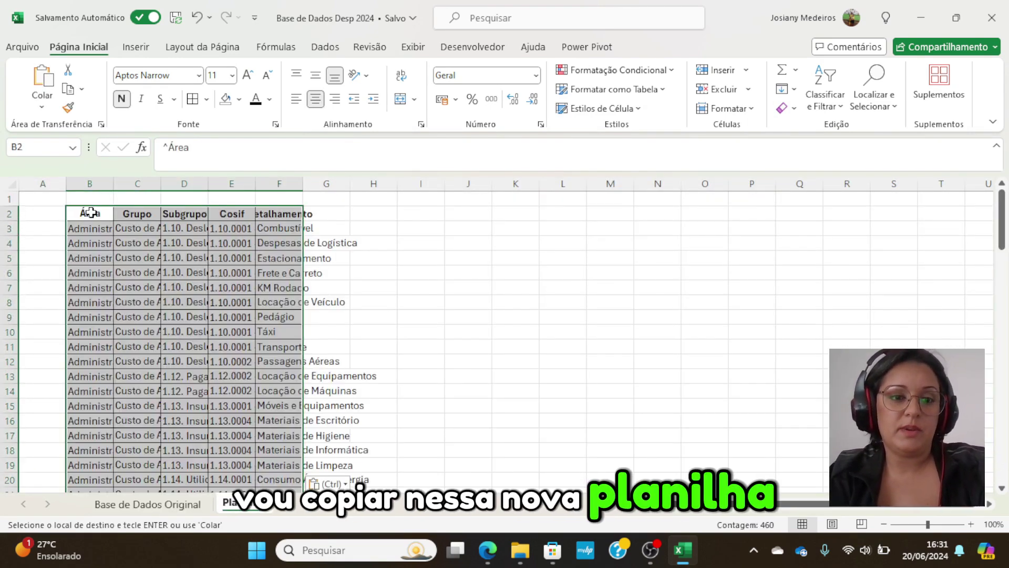
Step: Rename the new worksheet as "Base de dados Vertical" and autofit all its column widths
{"action": "double_click", "coordinate": [241, 504]}
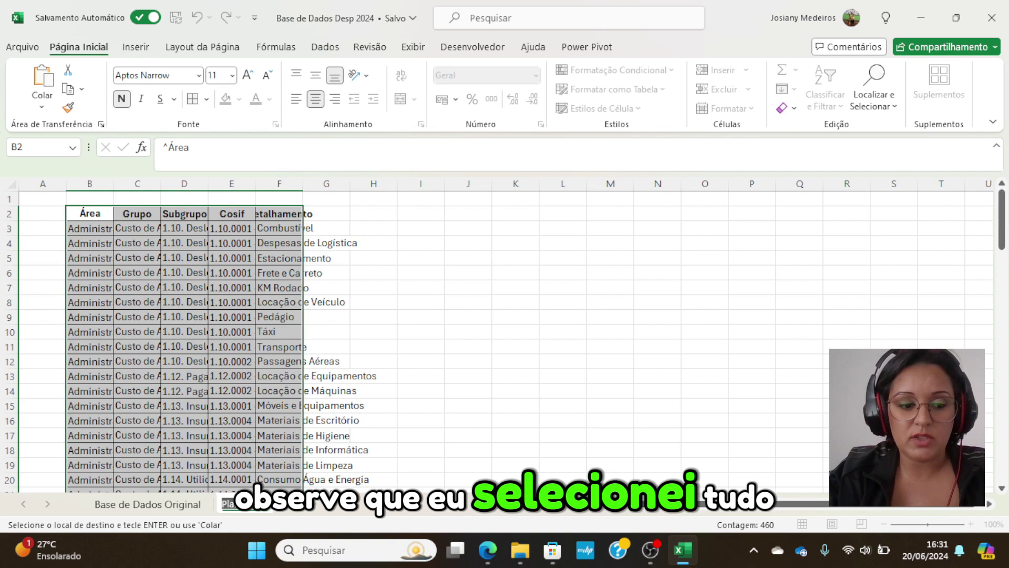
{"action": "type", "text": "Base"}
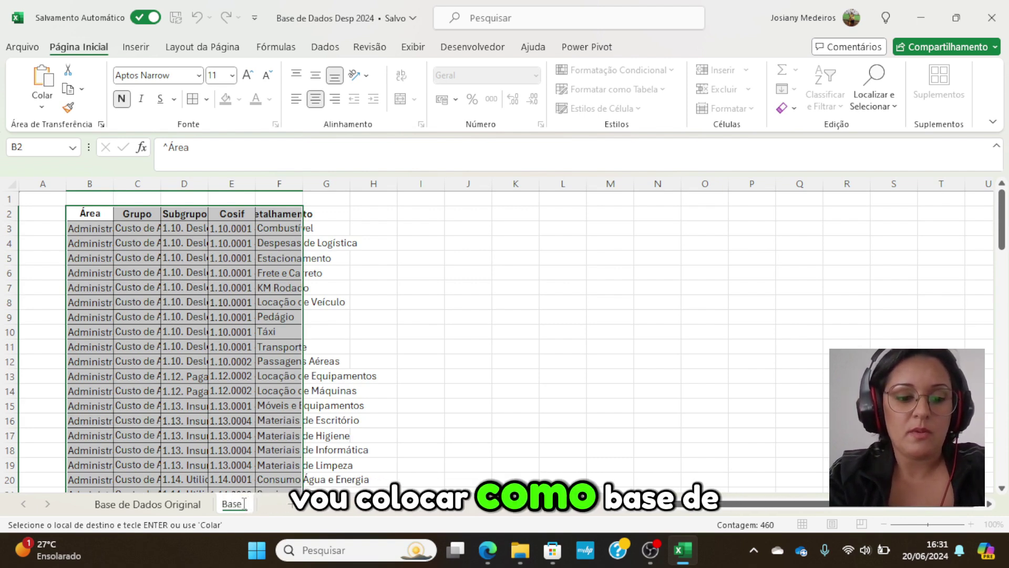
{"action": "type", "text": " de dado"}
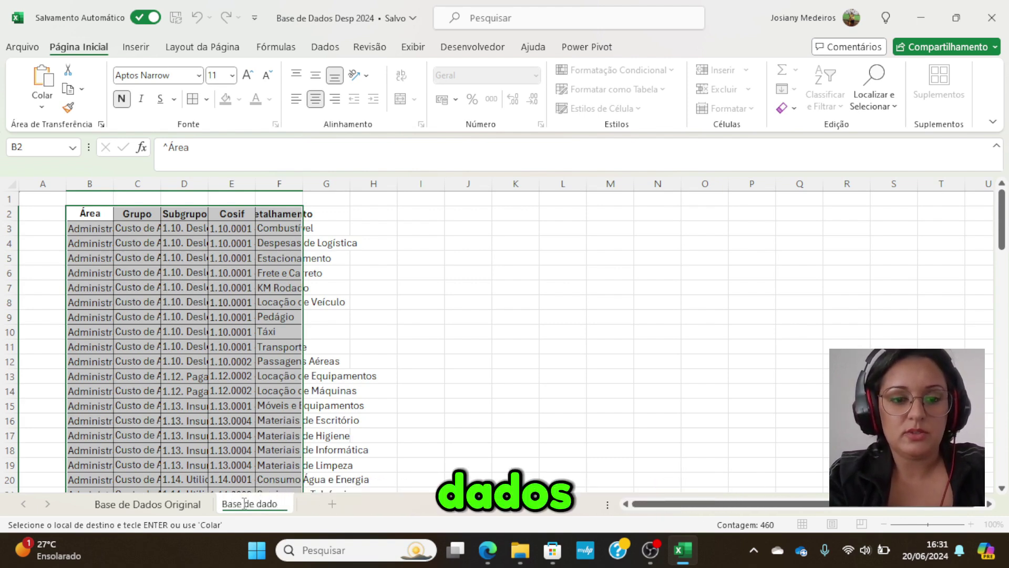
{"action": "type", "text": "s Vertical"}
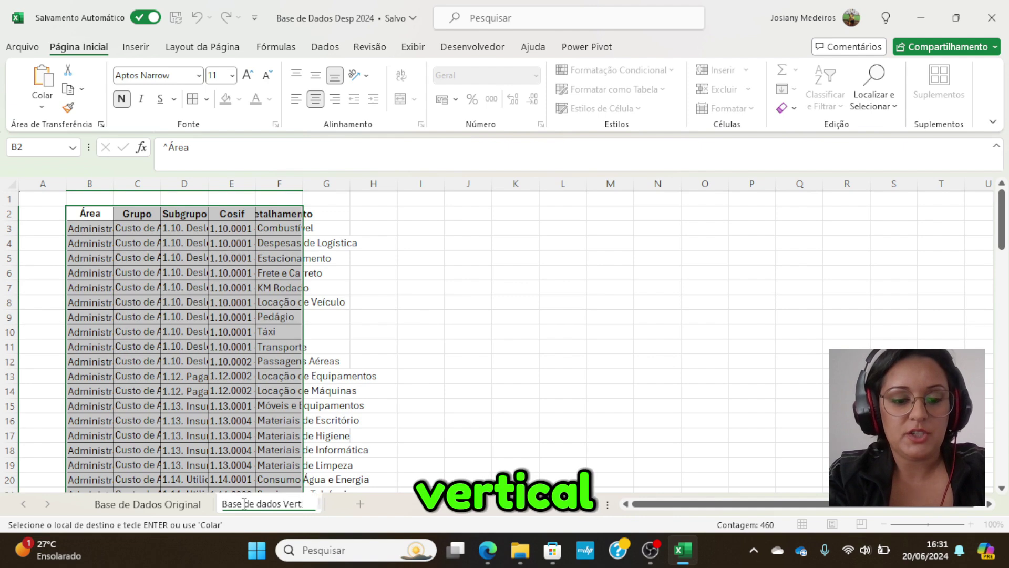
{"action": "left_click", "coordinate": [249, 461]}
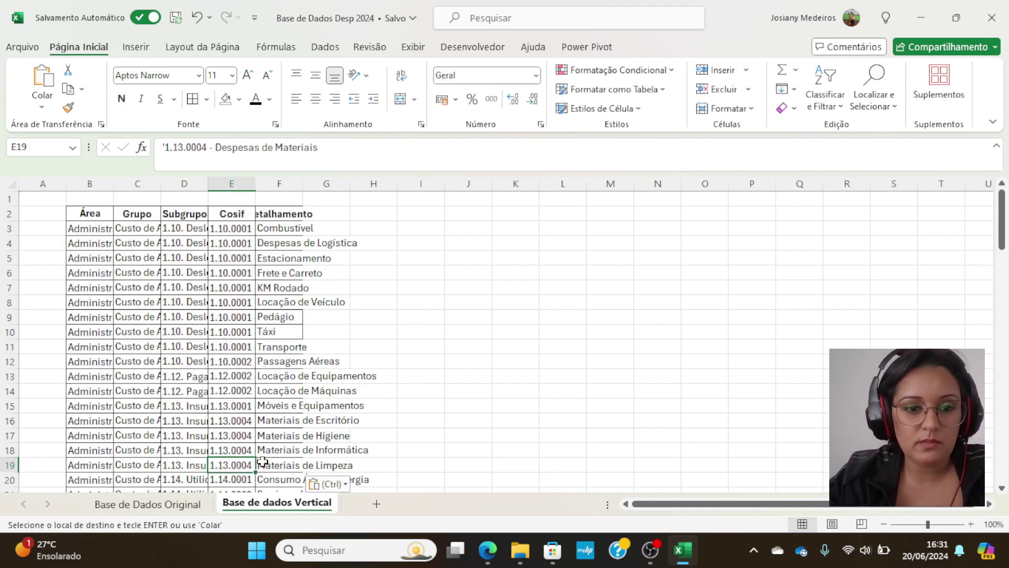
{"action": "left_click", "coordinate": [13, 184]}
{"action": "double_click", "coordinate": [116, 189]}
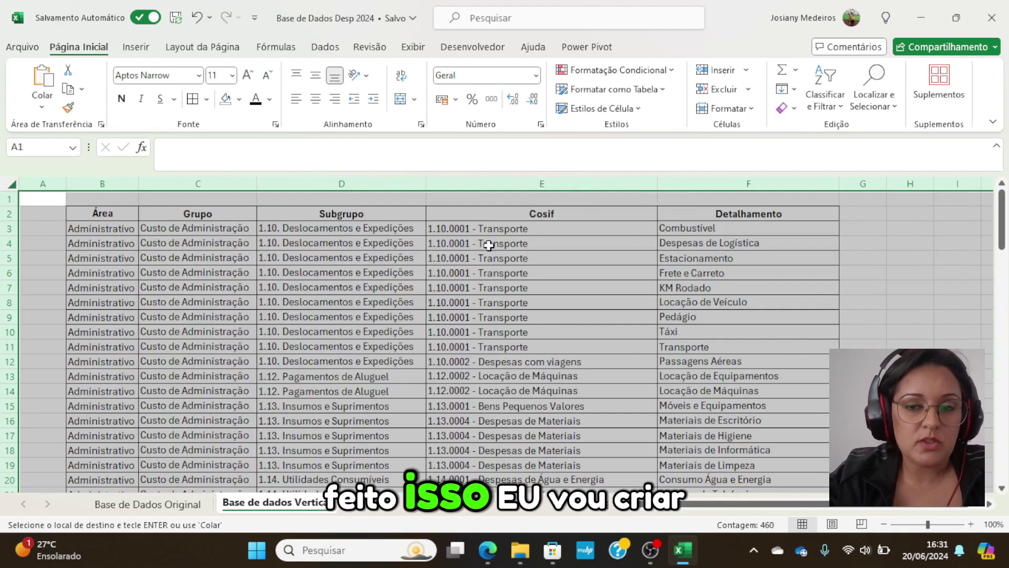
Step: Add a helper column header "Apoio" in G2, beside Detalhamento, on the Base de dados Vertical sheet
{"action": "left_click", "coordinate": [531, 214]}
{"action": "key", "text": "Right"}
{"action": "key", "text": "Right"}
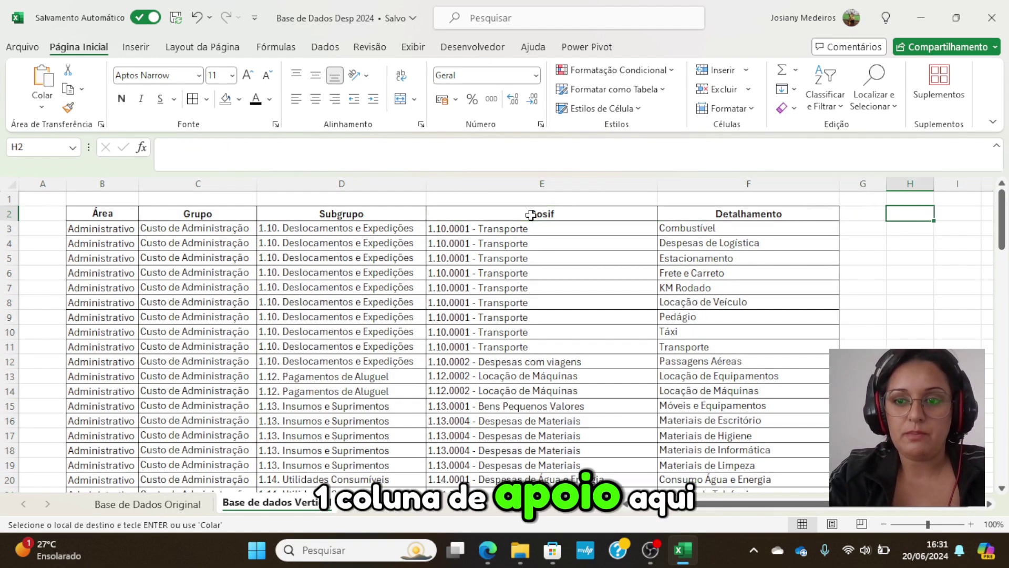
{"action": "type", "text": "Apoio"}
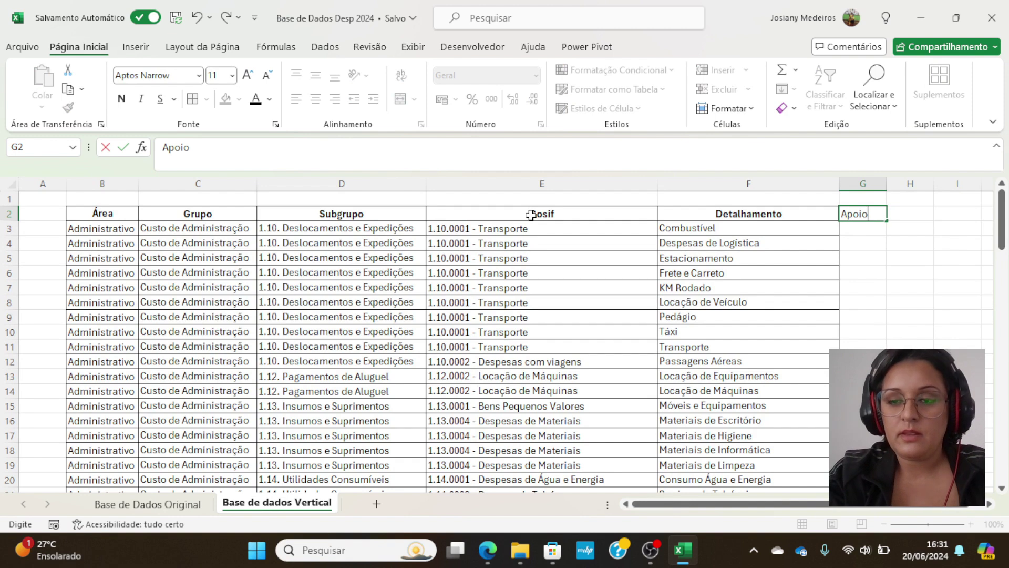
{"action": "key", "text": "Return"}
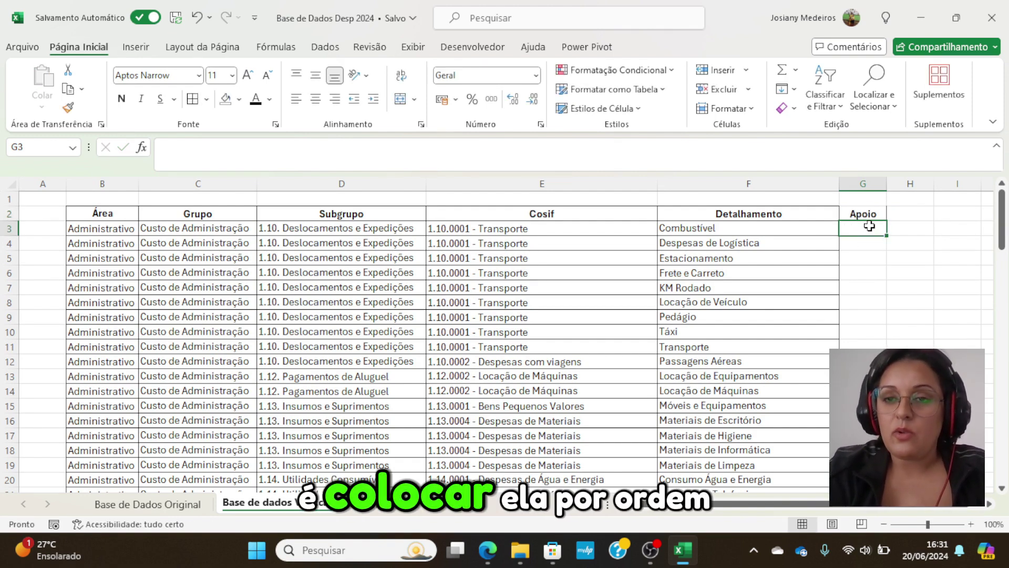
Step: Enter the starting numbers 1, 2 and 3 in G3:G5 under the Apoio header
{"action": "type", "text": "1"}
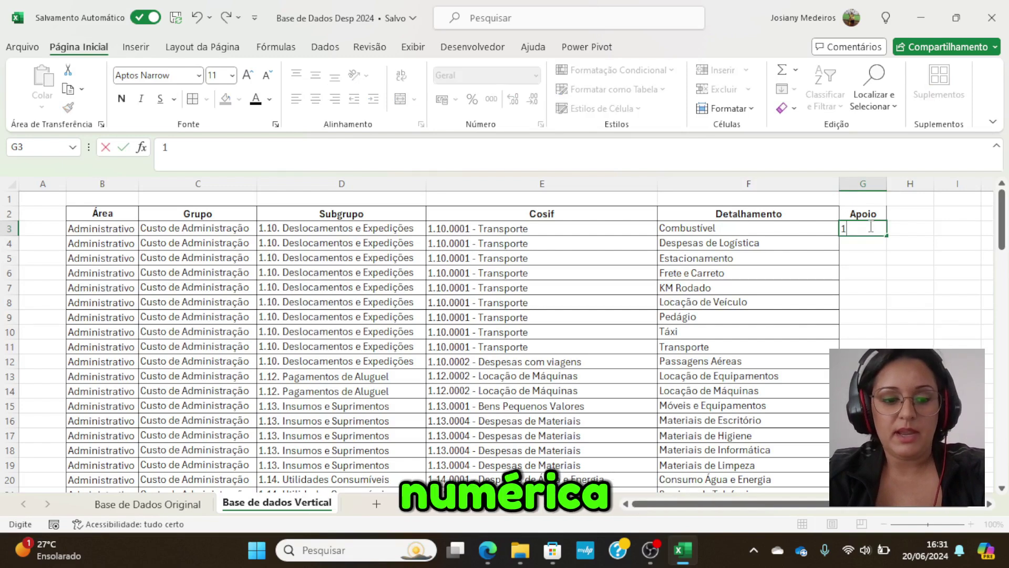
{"action": "key", "text": "Return"}
{"action": "type", "text": "2"}
{"action": "key", "text": "Return"}
{"action": "type", "text": "3"}
{"action": "key", "text": "Return"}
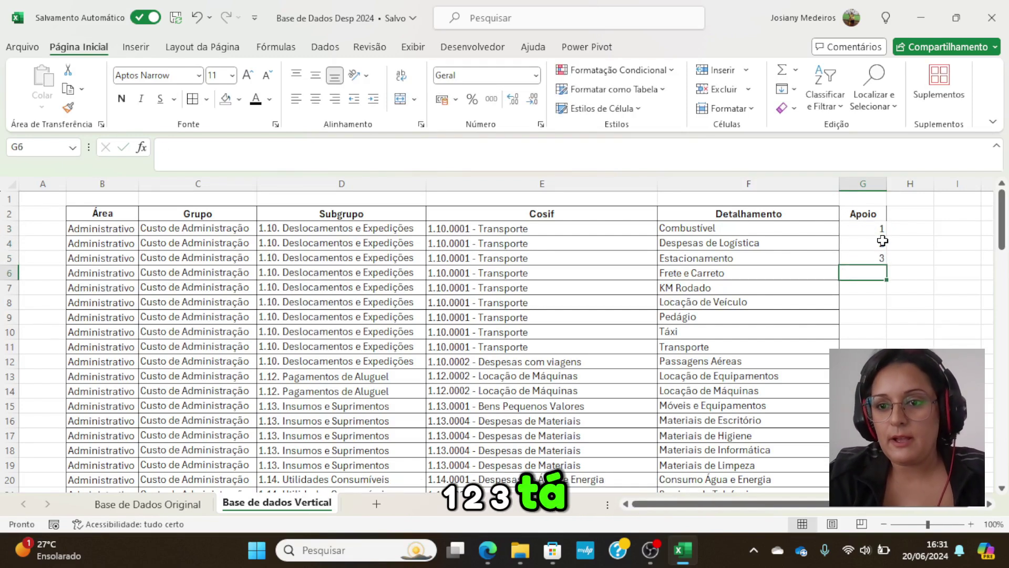
Step: Autofill the 1, 2, 3 series from G3:G5 down the Apoio column to the last data row, G93
{"action": "left_click", "coordinate": [880, 227]}
{"action": "left_click_drag", "start_coordinate": [880, 228], "coordinate": [884, 267]}
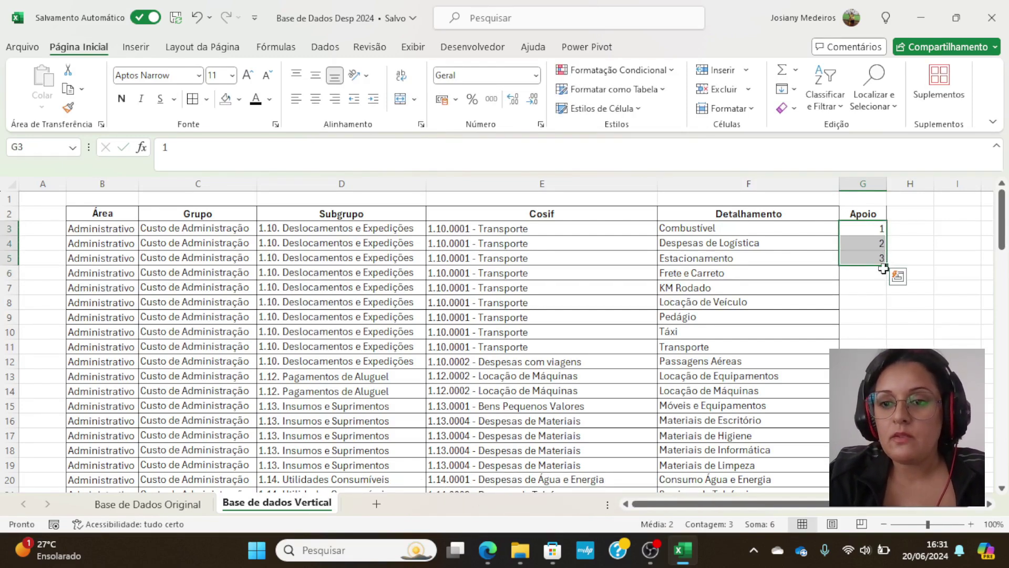
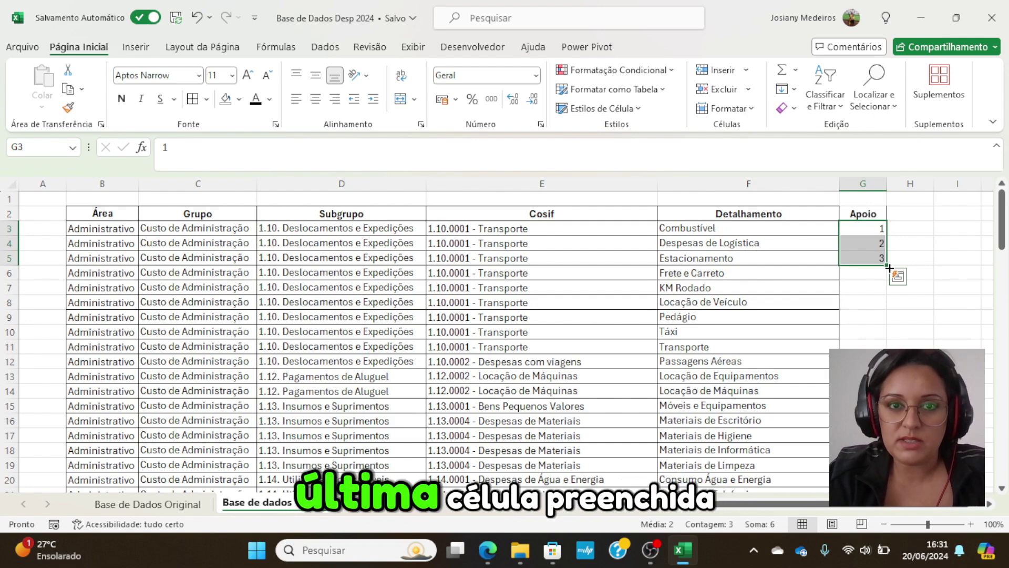
{"action": "double_click", "coordinate": [889, 268]}
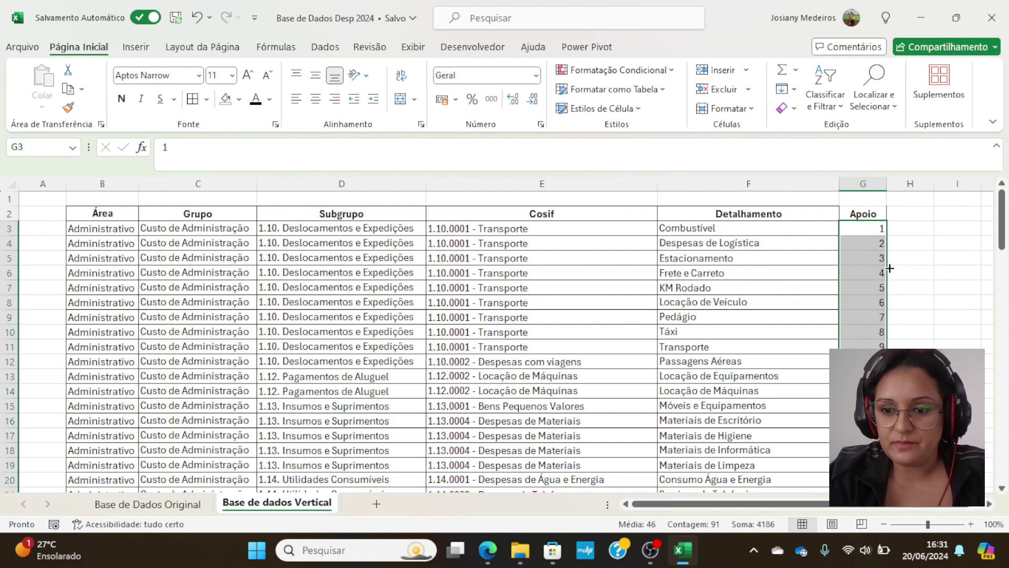
{"action": "left_click", "coordinate": [876, 288]}
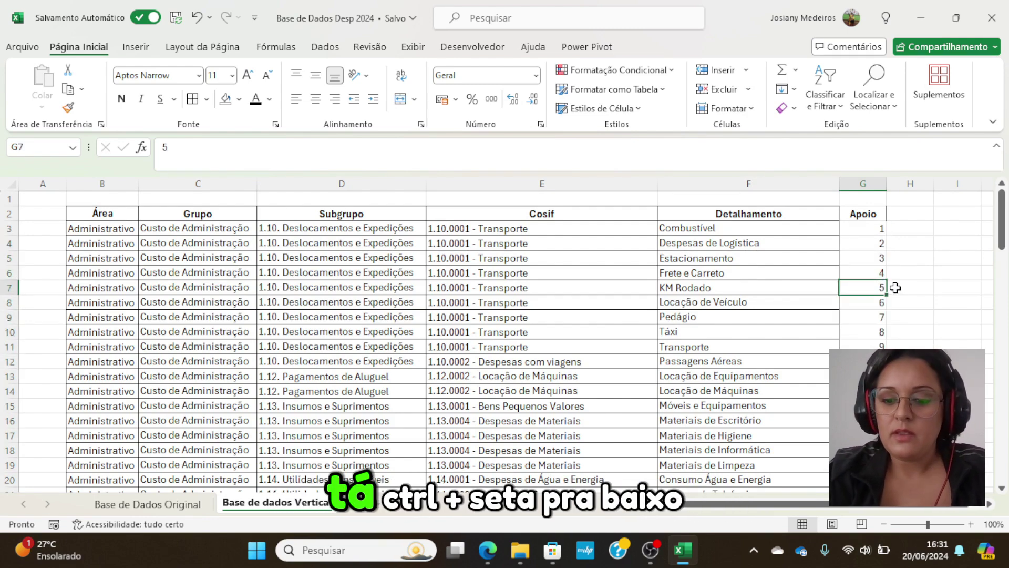
{"action": "key", "text": "ctrl+Down"}
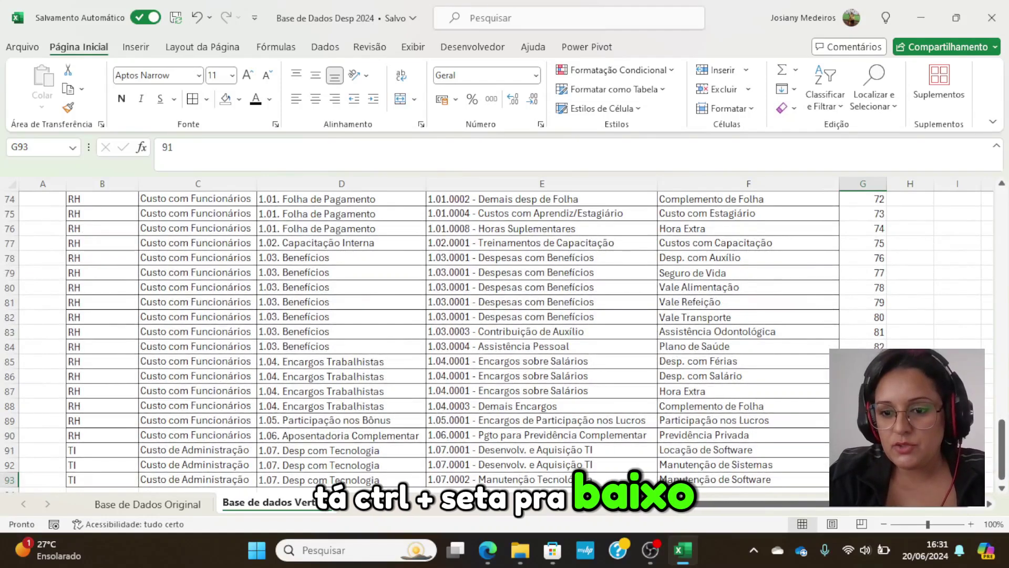
{"action": "scroll", "coordinate": [823, 454], "scroll_direction": "up", "scroll_amount": 20}
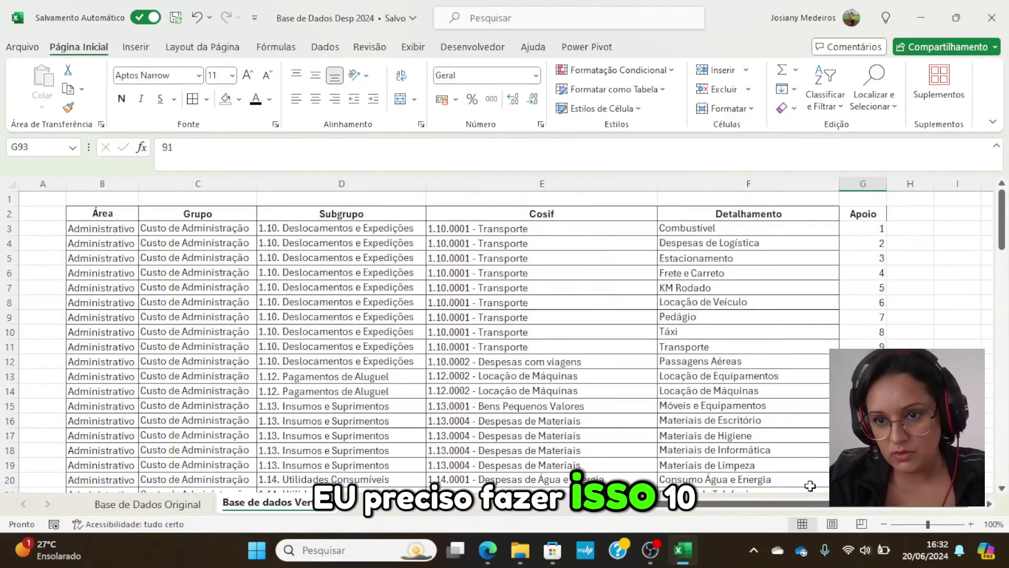
Step: On Base de Dados Original, select the headers ORÇ. 1/2024 through REAL 5/2024 to count the monthly columns
{"action": "left_click", "coordinate": [138, 505]}
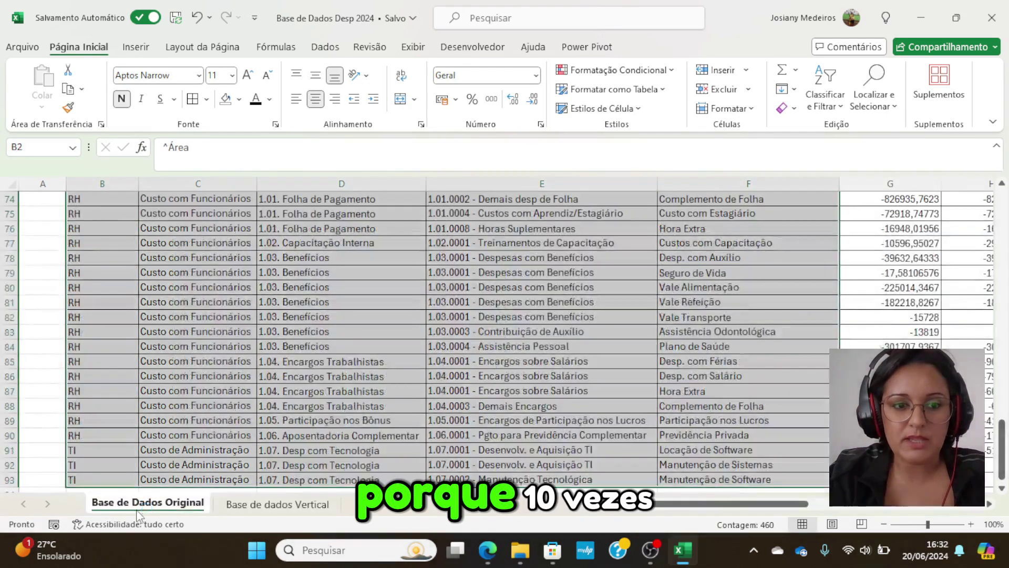
{"action": "scroll", "coordinate": [663, 291], "scroll_direction": "up", "scroll_amount": 20}
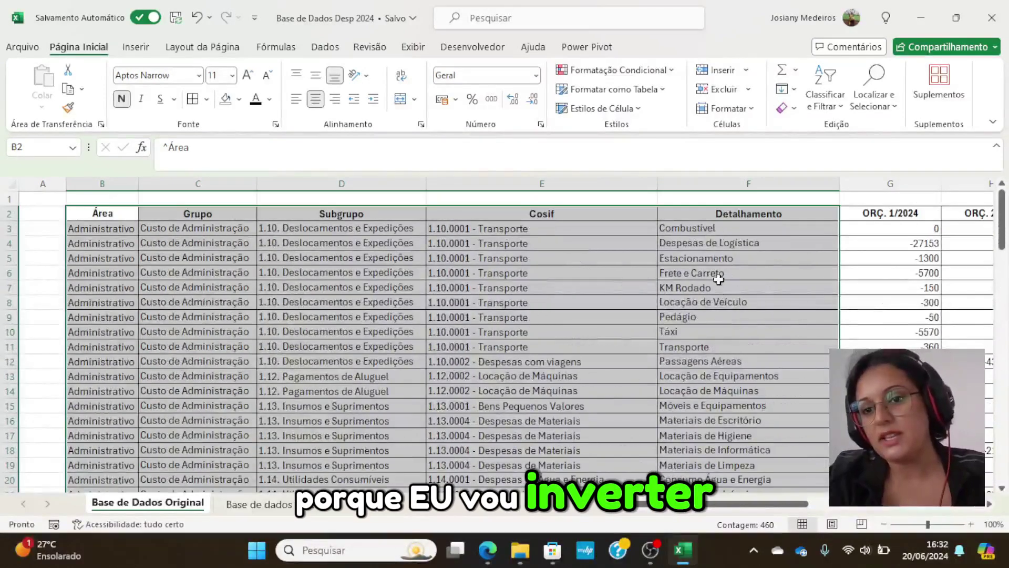
{"action": "left_click", "coordinate": [894, 216]}
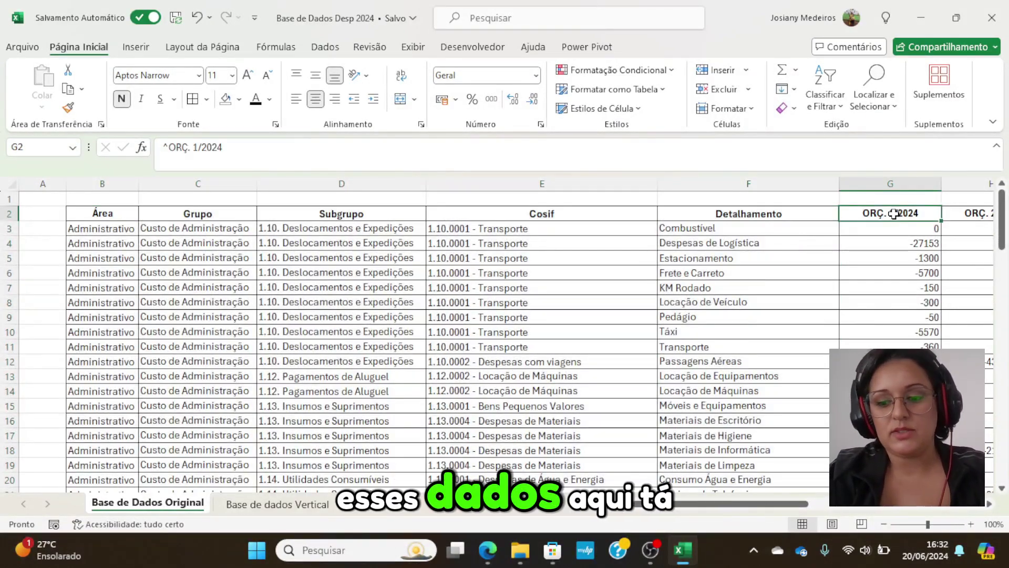
{"action": "key", "text": "shift+Right"}
{"action": "key", "text": "shift+Right"}
{"action": "key", "text": "shift+Right"}
{"action": "key", "text": "shift+Right"}
{"action": "key", "text": "shift+Right"}
{"action": "key", "text": "shift+Right"}
{"action": "key", "text": "shift+Right"}
{"action": "key", "text": "shift+Right"}
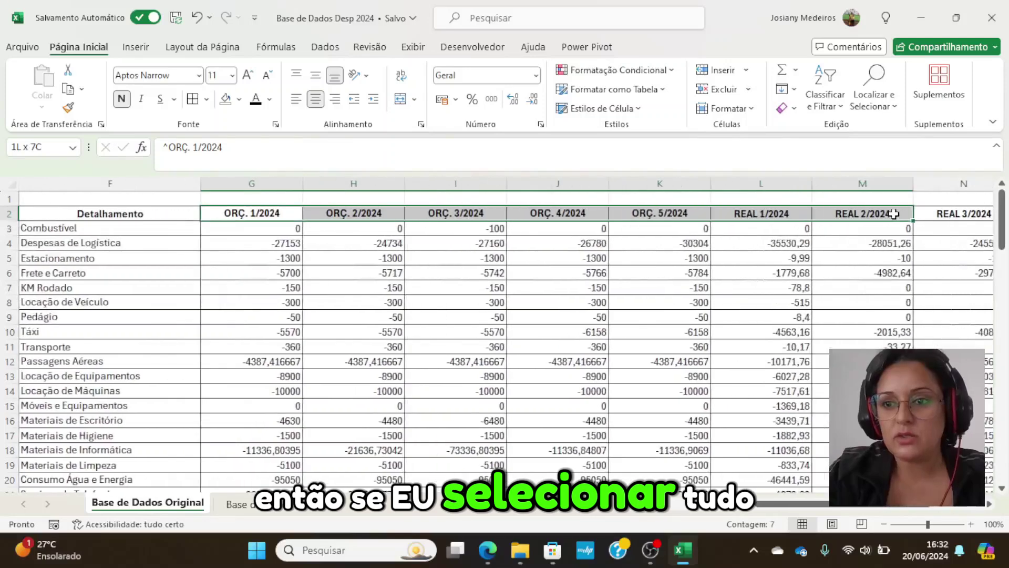
{"action": "key", "text": "shift+Right"}
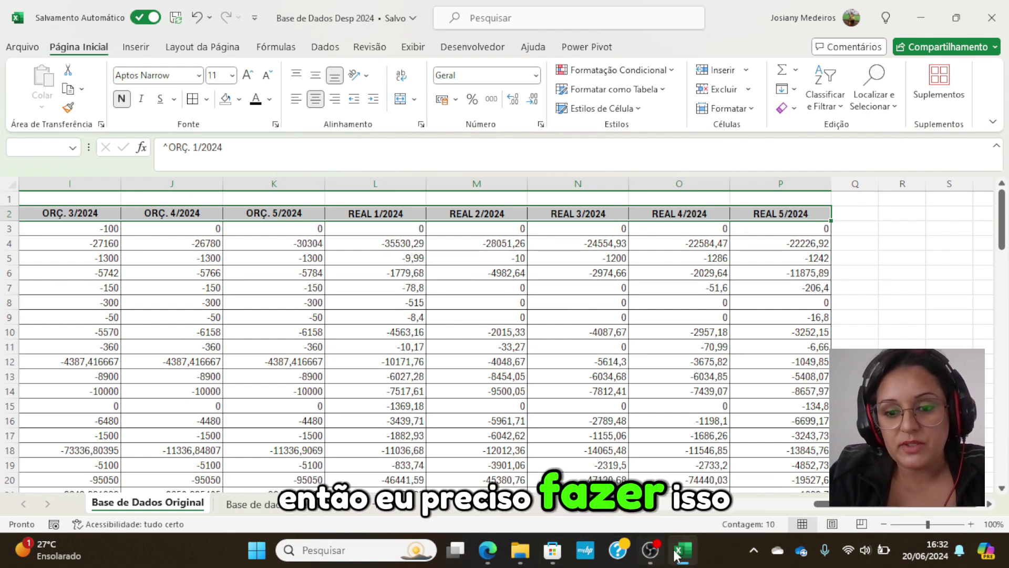
{"action": "mouse_move", "coordinate": [678, 553]}
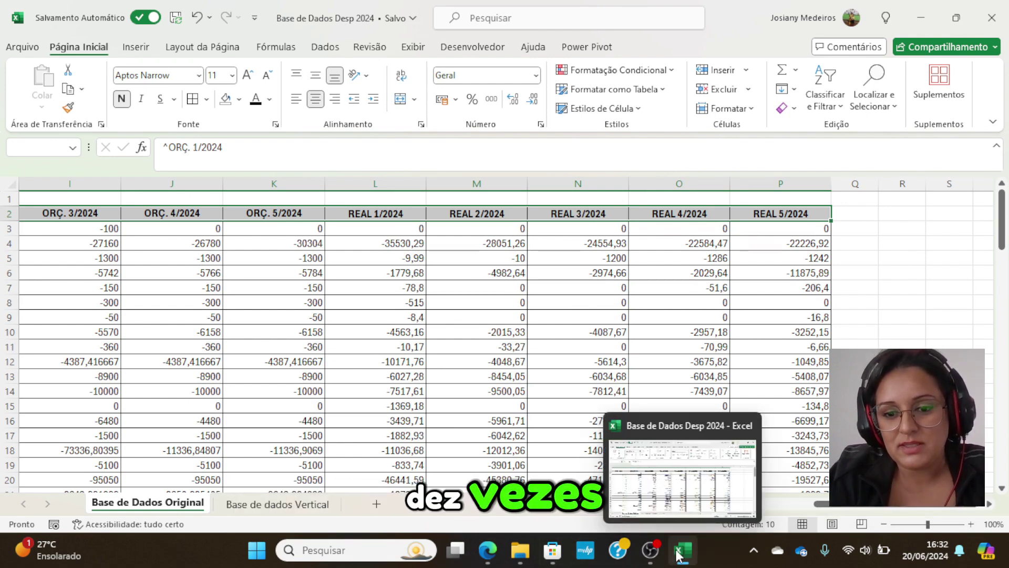
Step: On Base de dados Vertical, copy the Apoio sequence G3:G93 and paste it directly below, starting at G94
{"action": "left_click", "coordinate": [277, 503]}
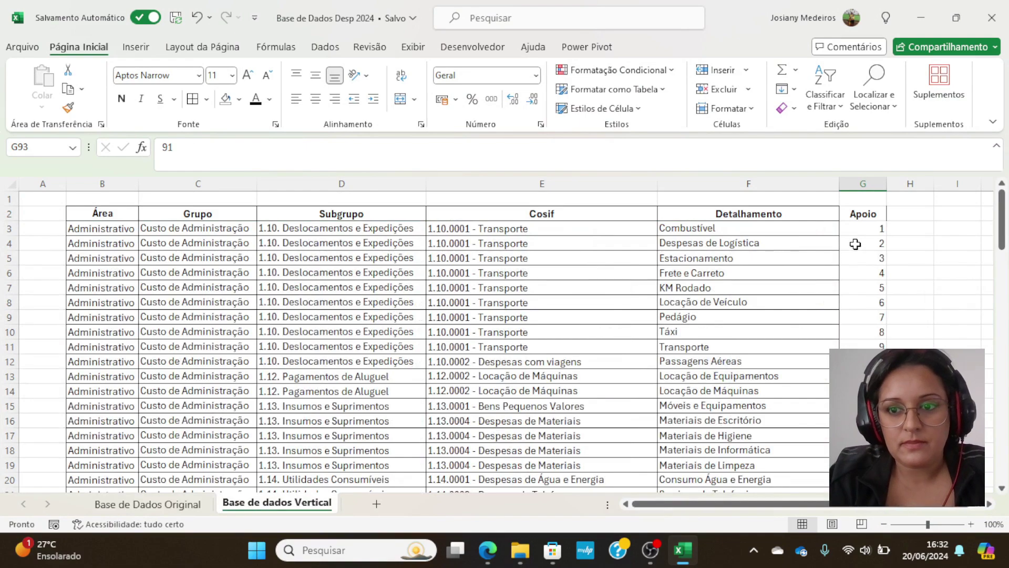
{"action": "left_click", "coordinate": [856, 213]}
{"action": "left_click_drag", "start_coordinate": [863, 227], "coordinate": [863, 464]}
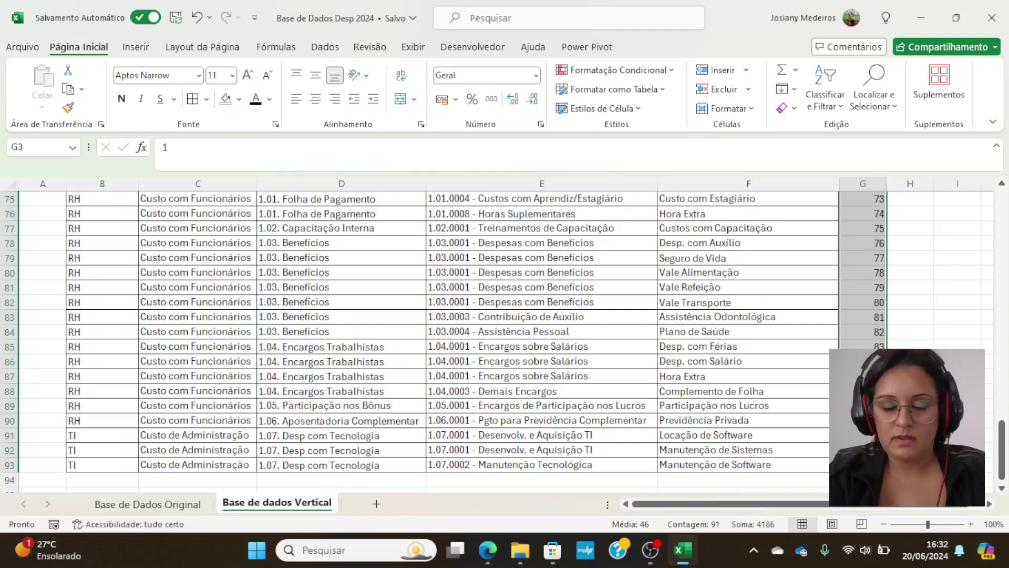
{"action": "key", "text": "ctrl+c"}
{"action": "scroll", "coordinate": [862, 465], "scroll_direction": "down", "scroll_amount": 2}
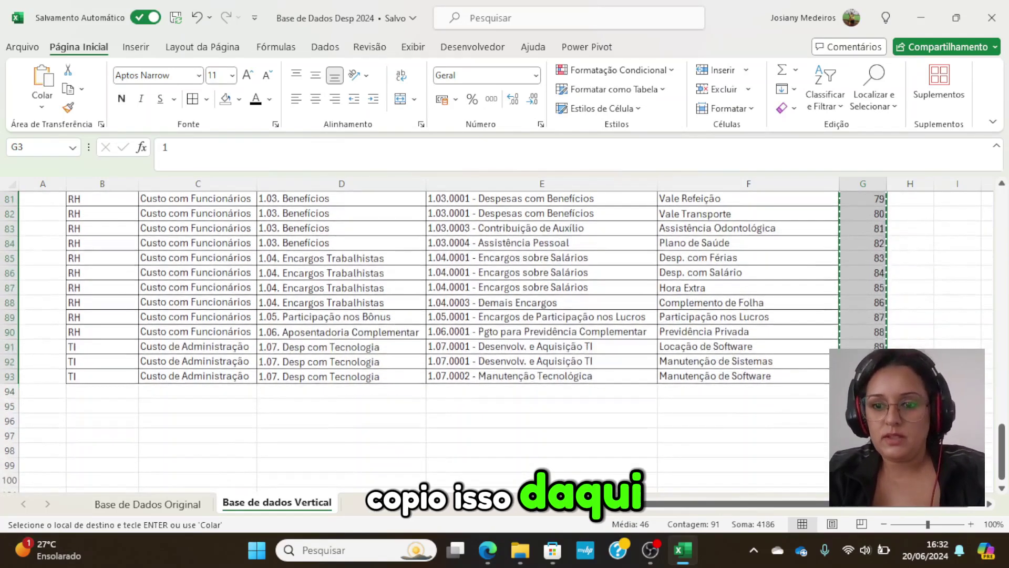
{"action": "left_click", "coordinate": [862, 392]}
{"action": "key", "text": "ctrl+v"}
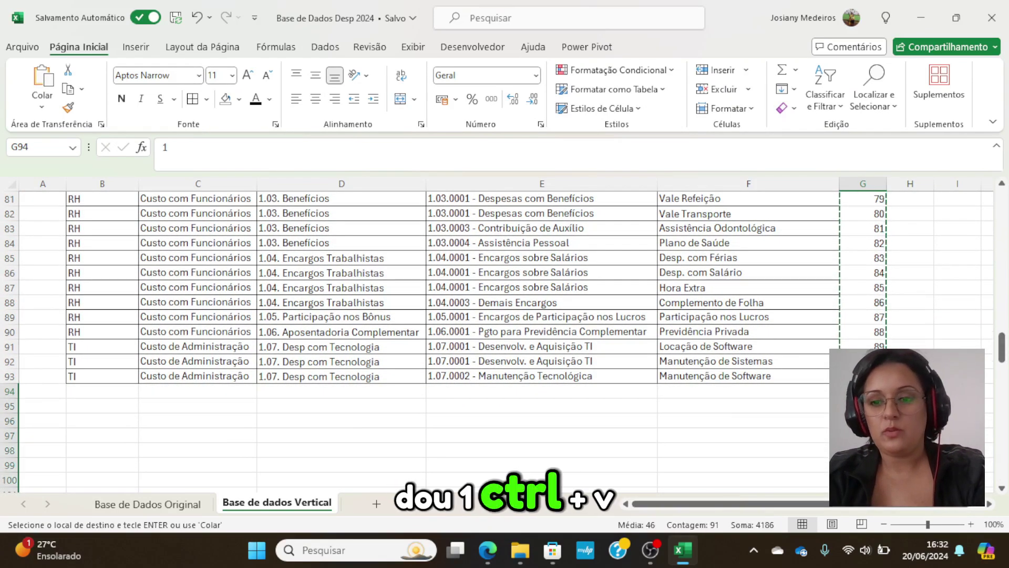
Step: Paste the 1 to 91 sequence eight more times down the Apoio column, from G185 through G912, each block directly below the previous one
{"action": "key", "text": "ctrl+c"}
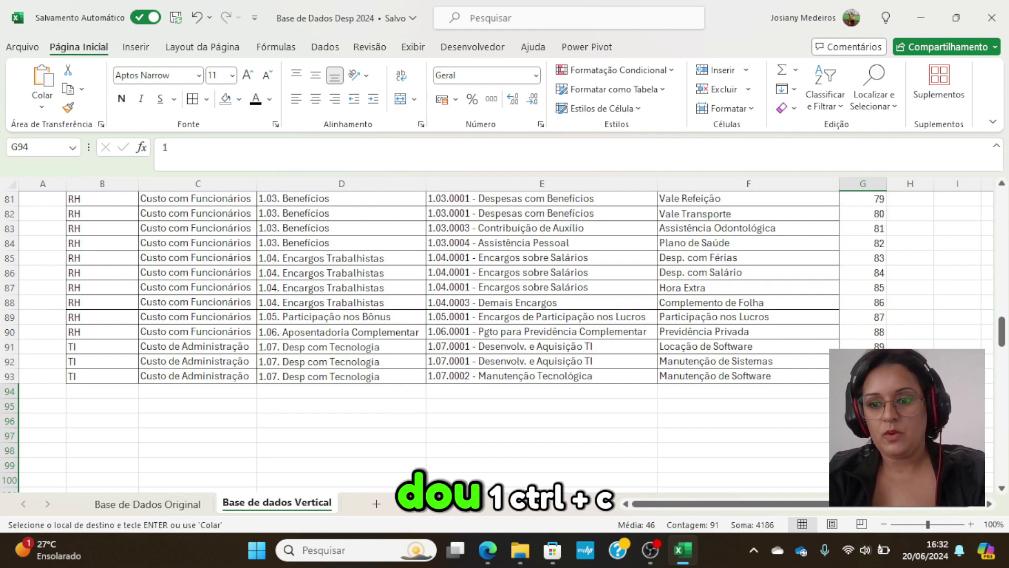
{"action": "key", "text": "ctrl+Down"}
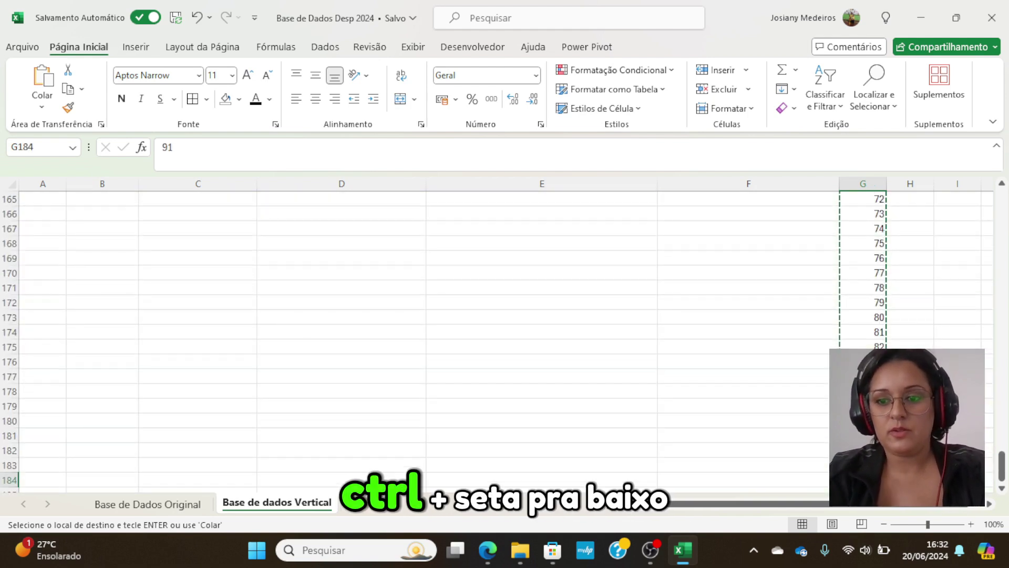
{"action": "key", "text": "Down"}
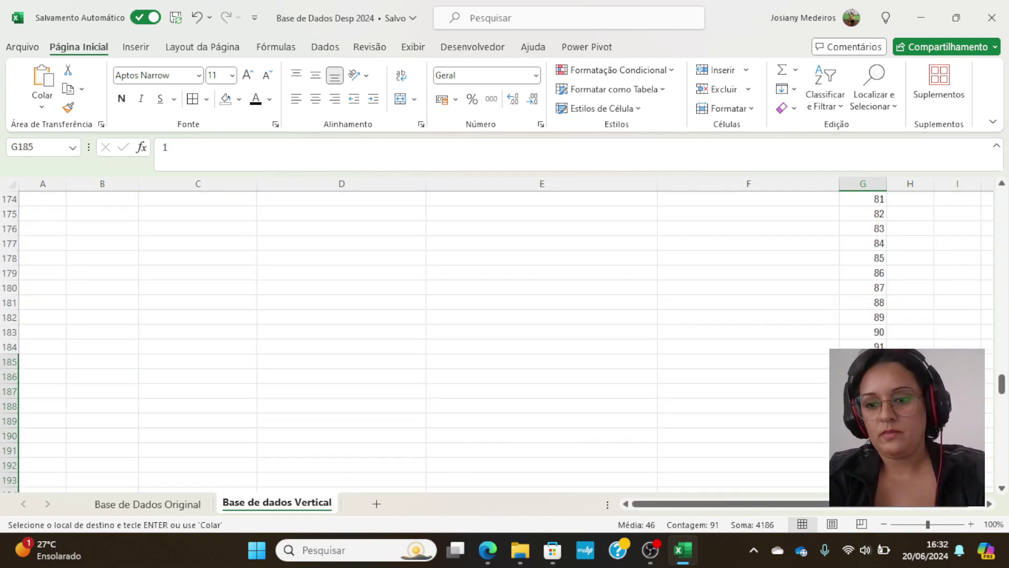
{"action": "key", "text": "ctrl+Down"}
{"action": "key", "text": "Down"}
{"action": "key", "text": "ctrl+v"}
{"action": "key", "text": "ctrl+Down"}
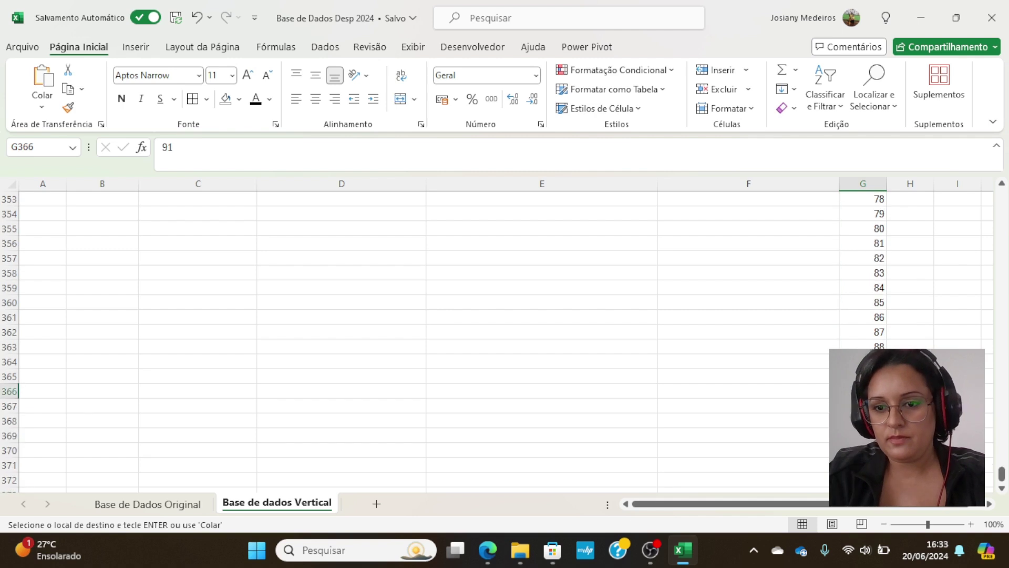
{"action": "key", "text": "Down"}
{"action": "key", "text": "ctrl+v"}
{"action": "key", "text": "ctrl+Down"}
{"action": "key", "text": "Down"}
{"action": "key", "text": "ctrl+v"}
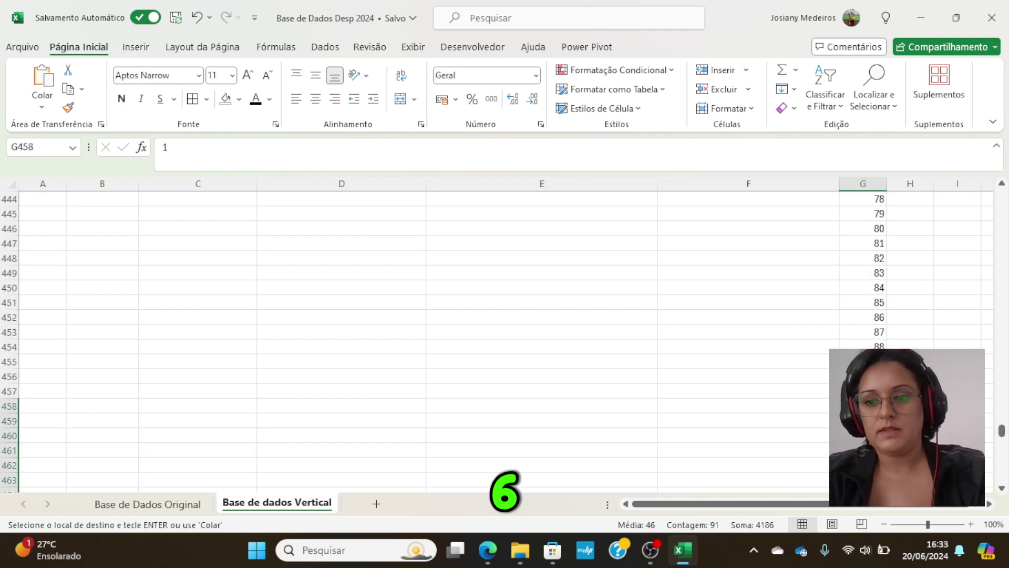
{"action": "key", "text": "ctrl+Down"}
{"action": "key", "text": "Down"}
{"action": "key", "text": "ctrl+v"}
{"action": "key", "text": "ctrl+Down"}
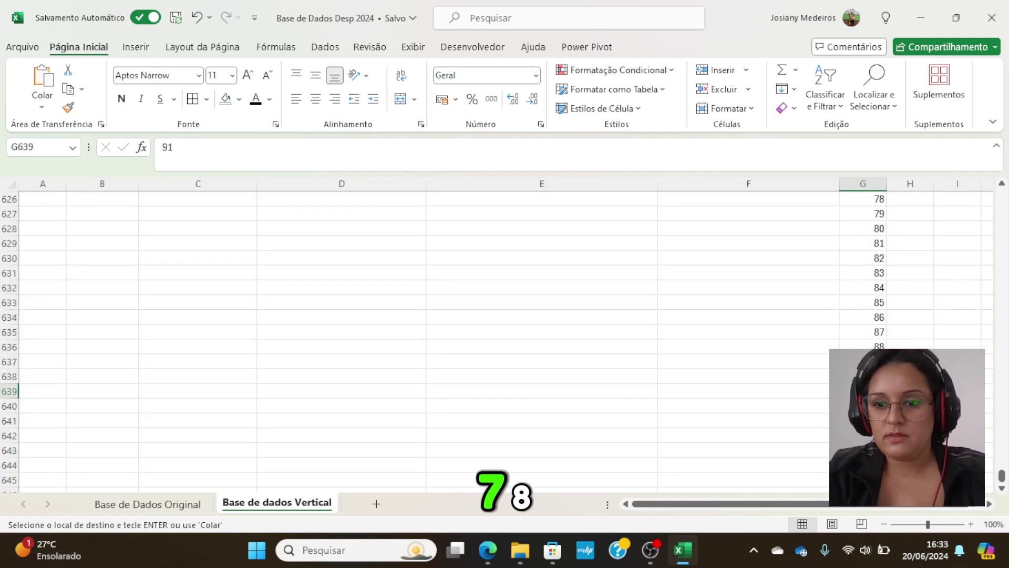
{"action": "key", "text": "Down"}
{"action": "key", "text": "ctrl+v"}
{"action": "key", "text": "ctrl+Down"}
{"action": "key", "text": "Down"}
{"action": "key", "text": "ctrl+v"}
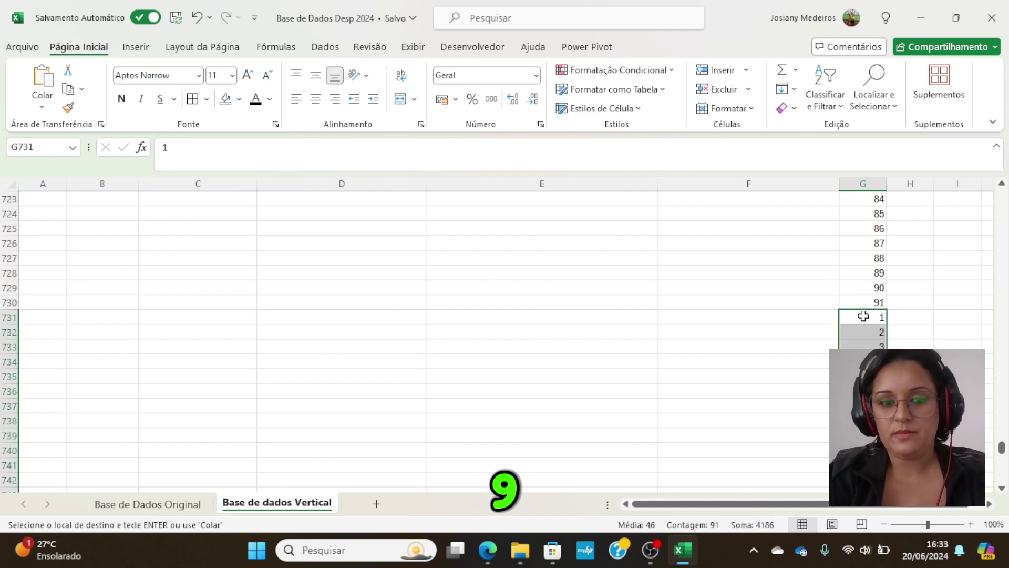
{"action": "key", "text": "ctrl+Down"}
{"action": "key", "text": "Down"}
{"action": "key", "text": "ctrl+v"}
{"action": "key", "text": "ctrl+Down"}
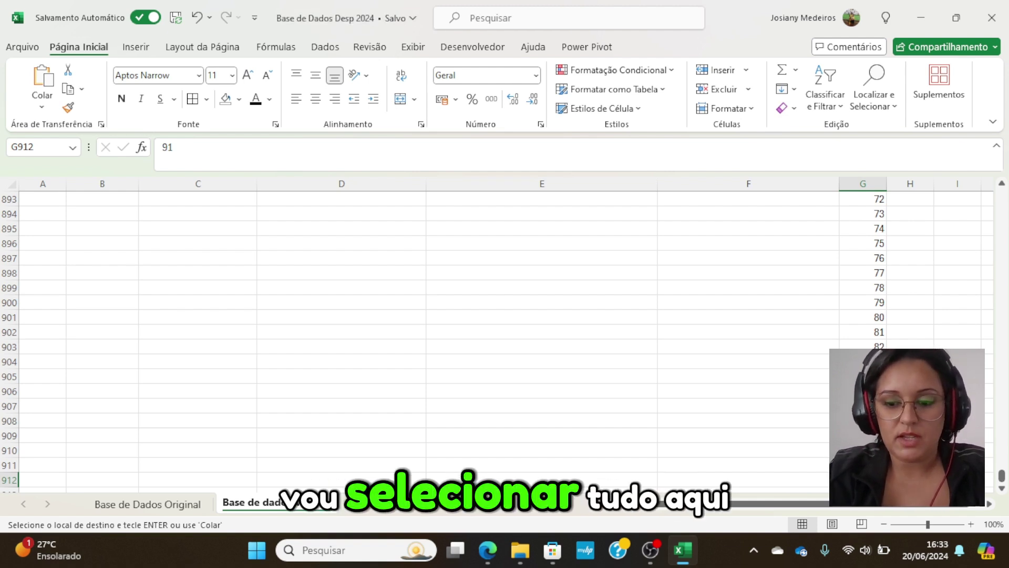
Step: Sort the range B2:G912, headers included, by the Apoio column's cell values from smallest to largest (Do Menor para o Maior)
{"action": "key", "text": "shift+Left"}
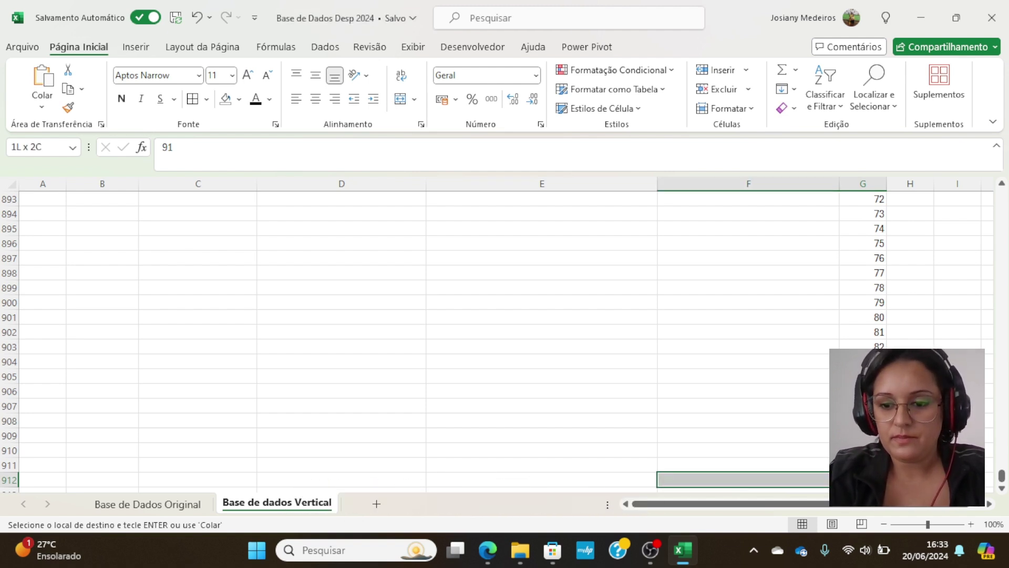
{"action": "key", "text": "ctrl+shift+Left"}
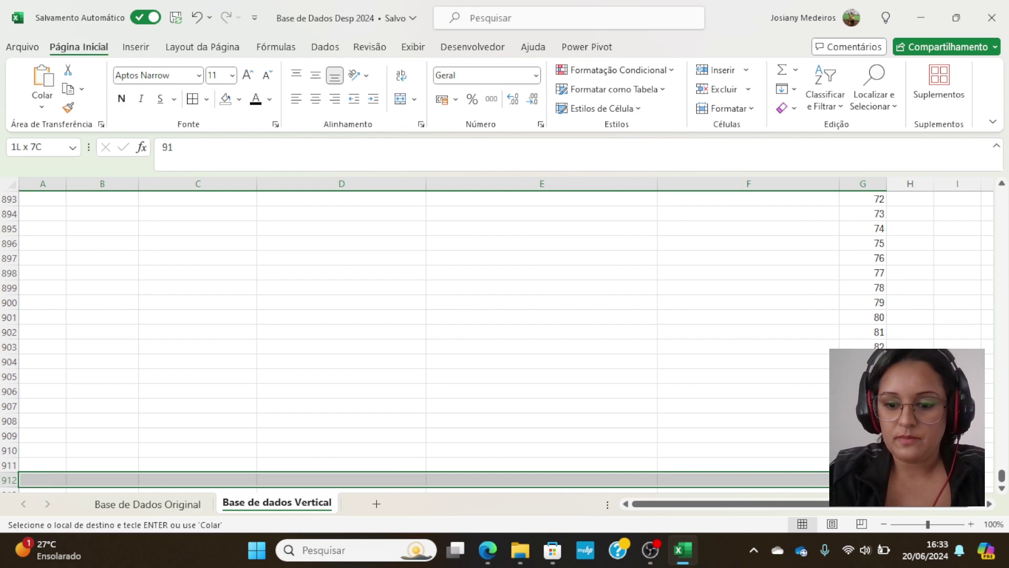
{"action": "key", "text": "shift+Up"}
{"action": "key", "text": "ctrl+shift+Up"}
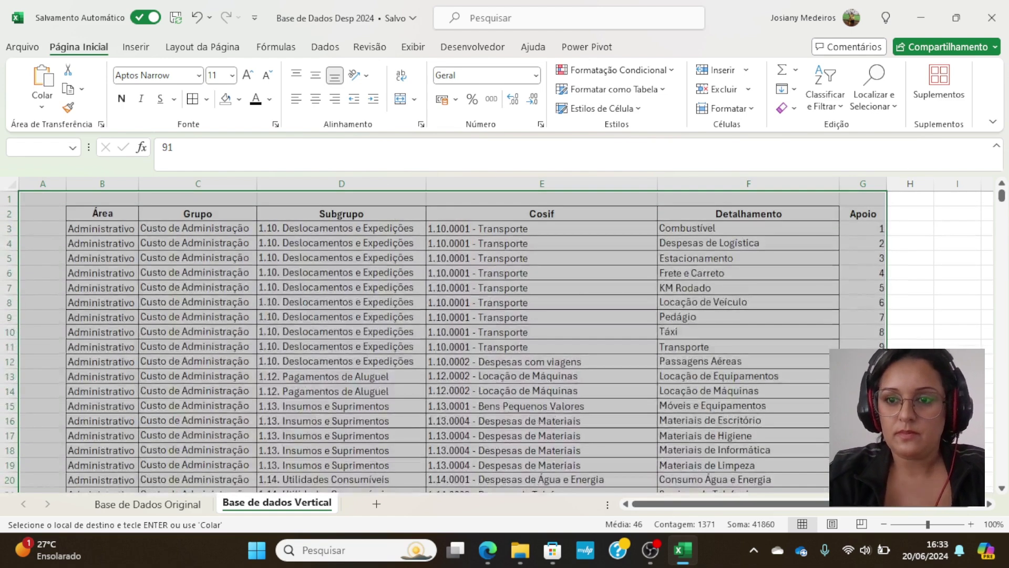
{"action": "key", "text": "shift+Down"}
{"action": "key", "text": "shift+Right"}
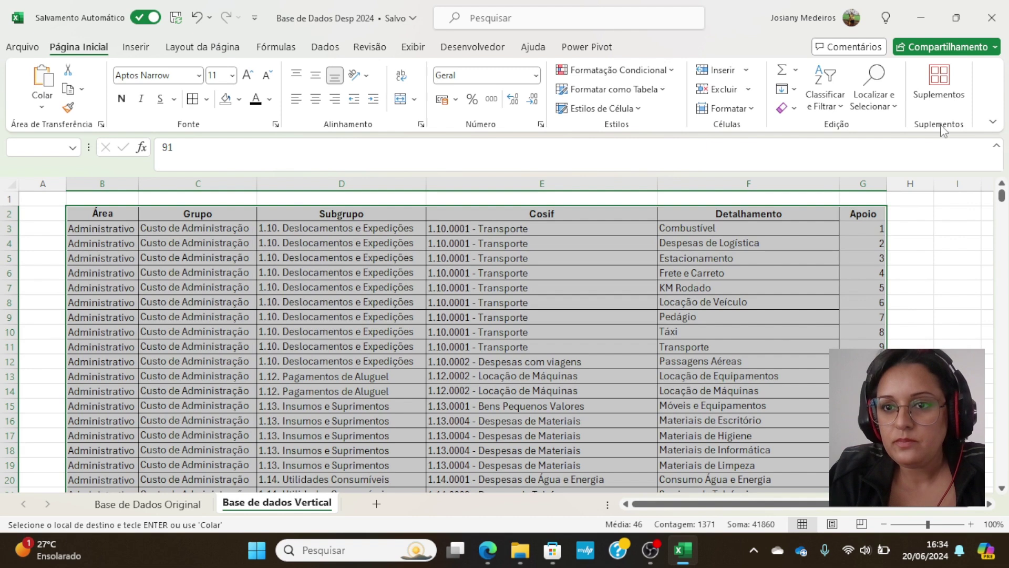
{"action": "left_click", "coordinate": [841, 109]}
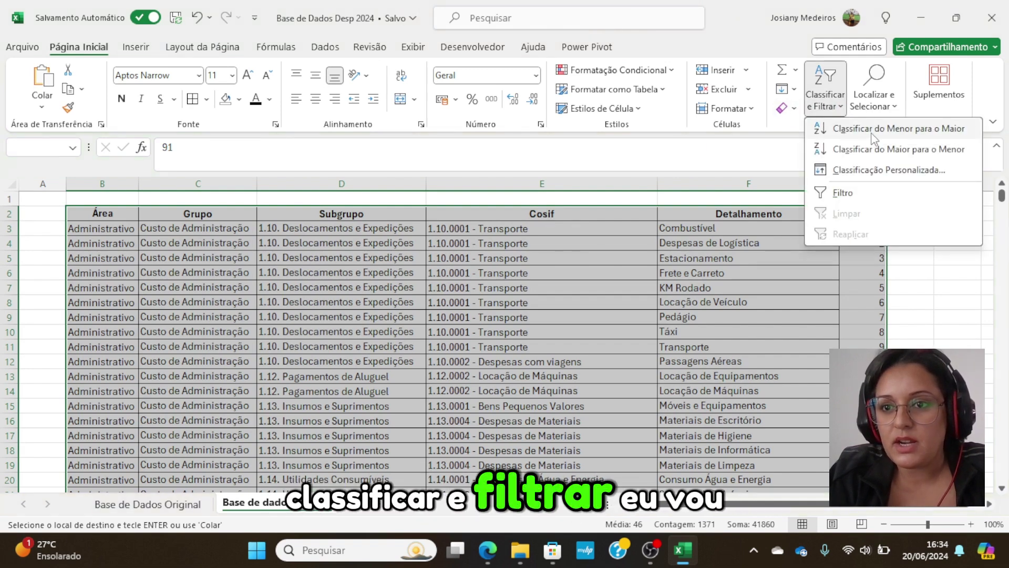
{"action": "left_click", "coordinate": [865, 176]}
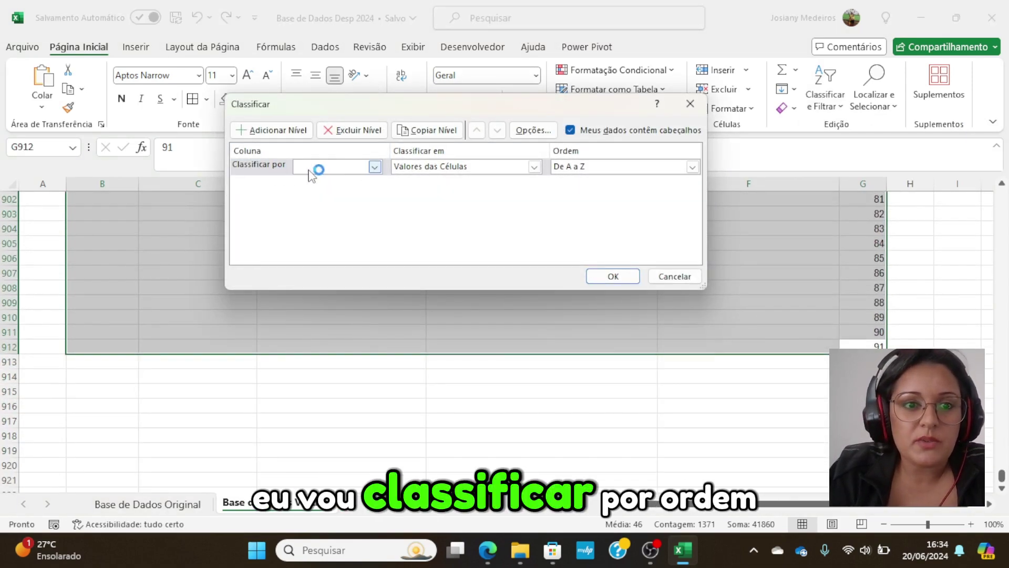
{"action": "left_click", "coordinate": [375, 168]}
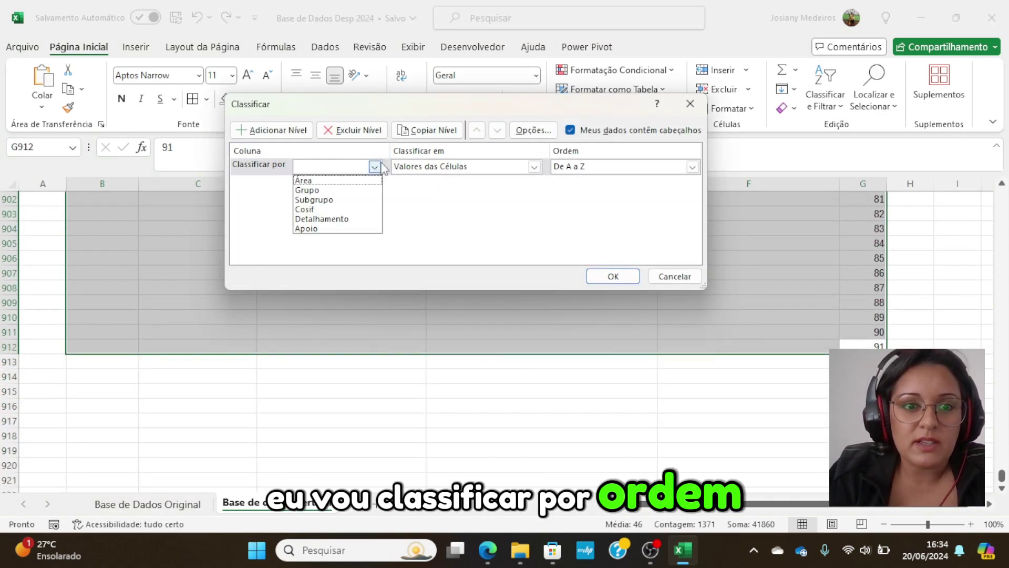
{"action": "left_click", "coordinate": [310, 229]}
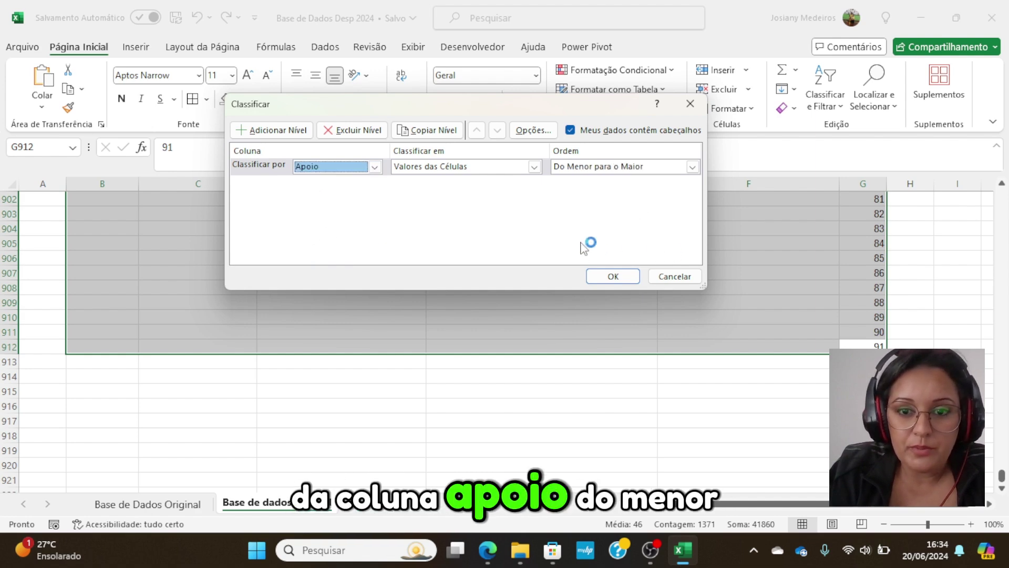
{"action": "left_click", "coordinate": [619, 282]}
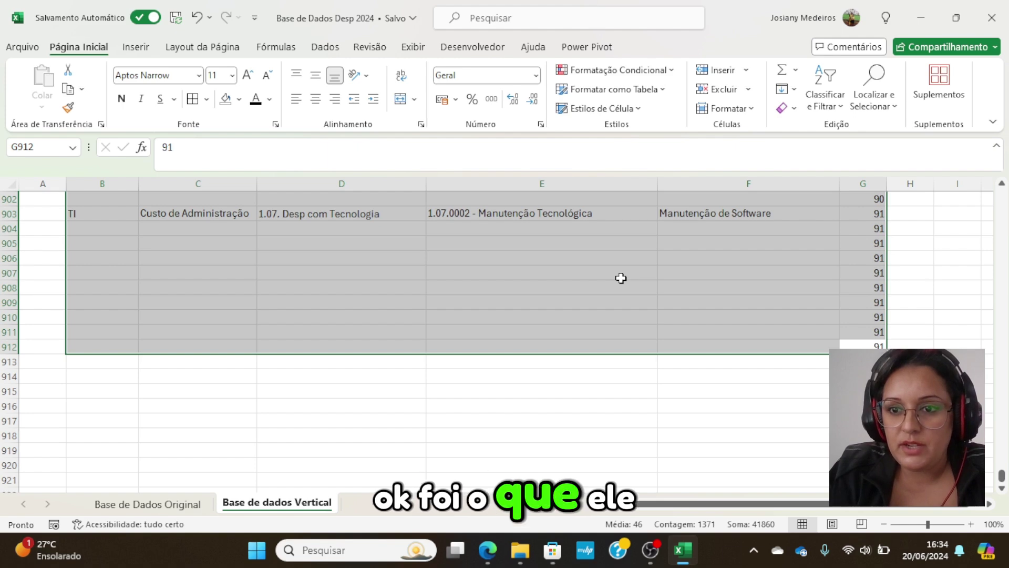
Step: Examine how the sorted rows are grouped by Apoio value and count the rows in the Manutenção de Sistemas block, from row 893 to 902
{"action": "scroll", "coordinate": [662, 275], "scroll_direction": "up", "scroll_amount": 5}
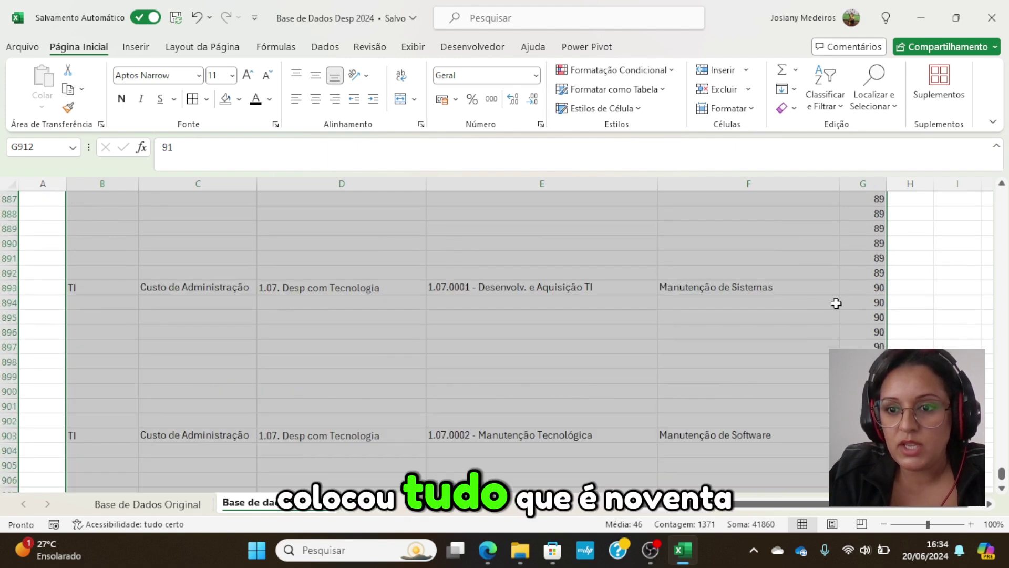
{"action": "scroll", "coordinate": [839, 283], "scroll_direction": "up", "scroll_amount": 2}
{"action": "scroll", "coordinate": [839, 282], "scroll_direction": "down", "scroll_amount": 6}
{"action": "scroll", "coordinate": [832, 283], "scroll_direction": "up", "scroll_amount": 2}
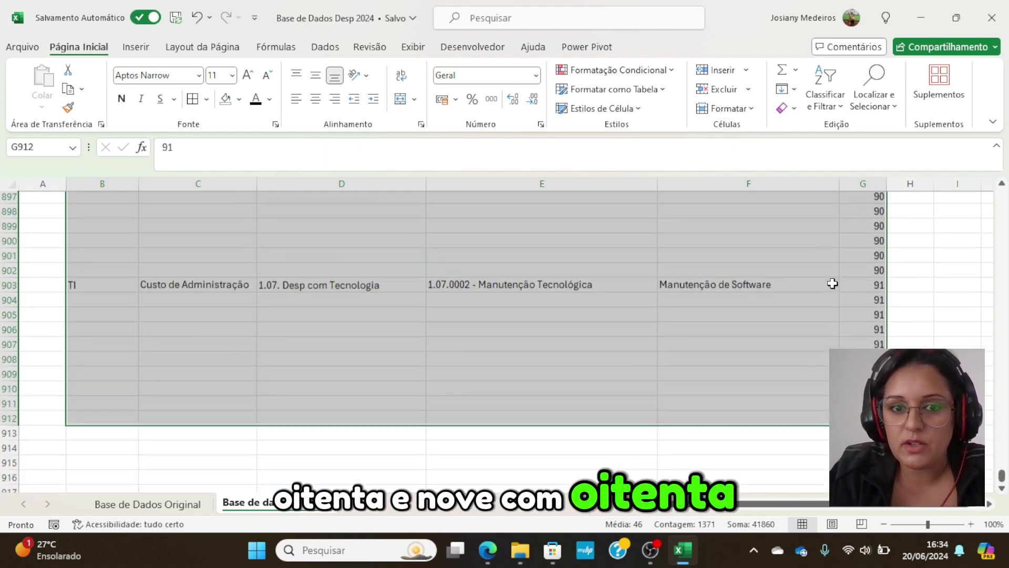
{"action": "left_click", "coordinate": [173, 214]}
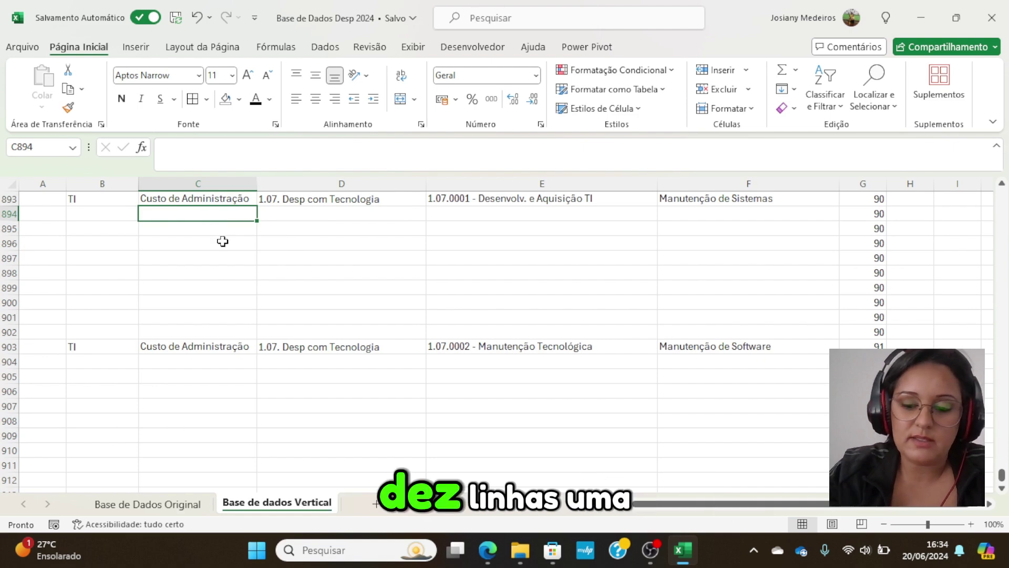
{"action": "key", "text": "Down"}
{"action": "key", "text": "Down"}
{"action": "key", "text": "Down"}
{"action": "key", "text": "Down"}
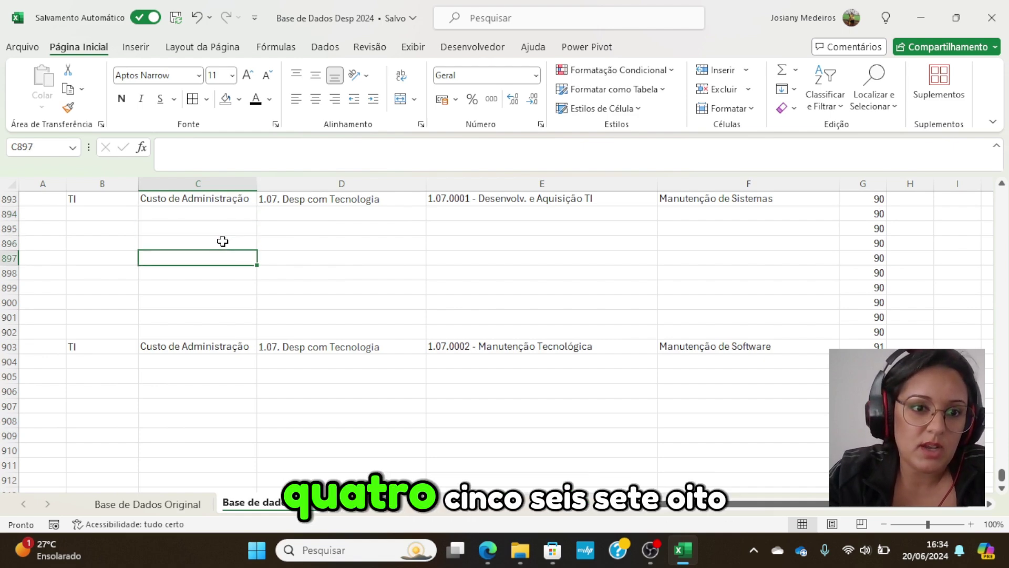
{"action": "key", "text": "Down"}
{"action": "key", "text": "Down"}
{"action": "key", "text": "Down"}
{"action": "key", "text": "Down"}
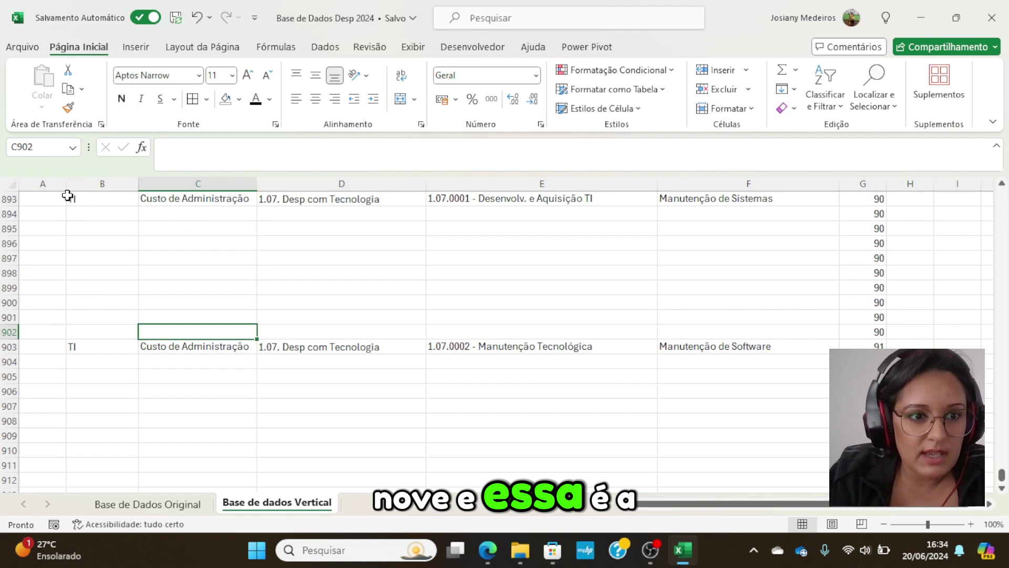
{"action": "left_click", "coordinate": [8, 198]}
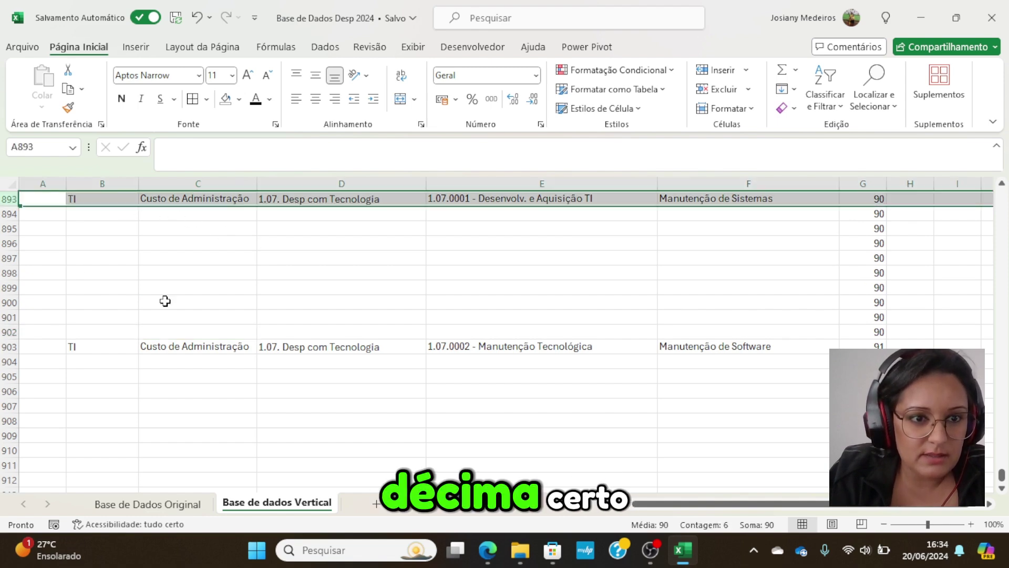
{"action": "left_click", "coordinate": [156, 199]}
{"action": "key", "text": "Down"}
{"action": "key", "text": "Down"}
{"action": "key", "text": "Down"}
{"action": "key", "text": "Down"}
{"action": "key", "text": "Down"}
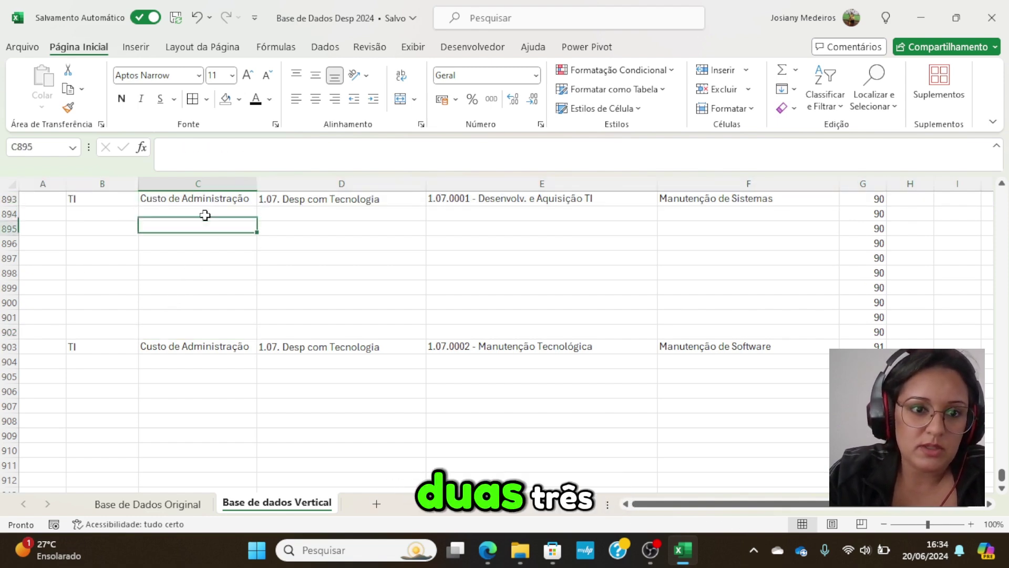
{"action": "key", "text": "Down"}
{"action": "key", "text": "Down"}
{"action": "key", "text": "Down"}
{"action": "key", "text": "Down"}
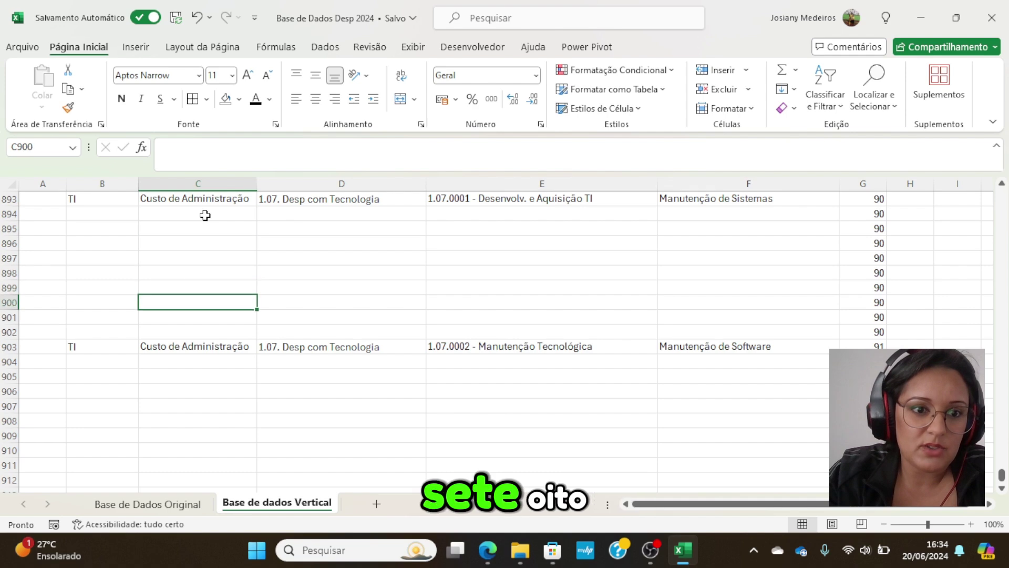
Step: Delete the Apoio helper column G from the Base de dados Vertical sheet
{"action": "scroll", "coordinate": [205, 215], "scroll_direction": "up", "scroll_amount": 20}
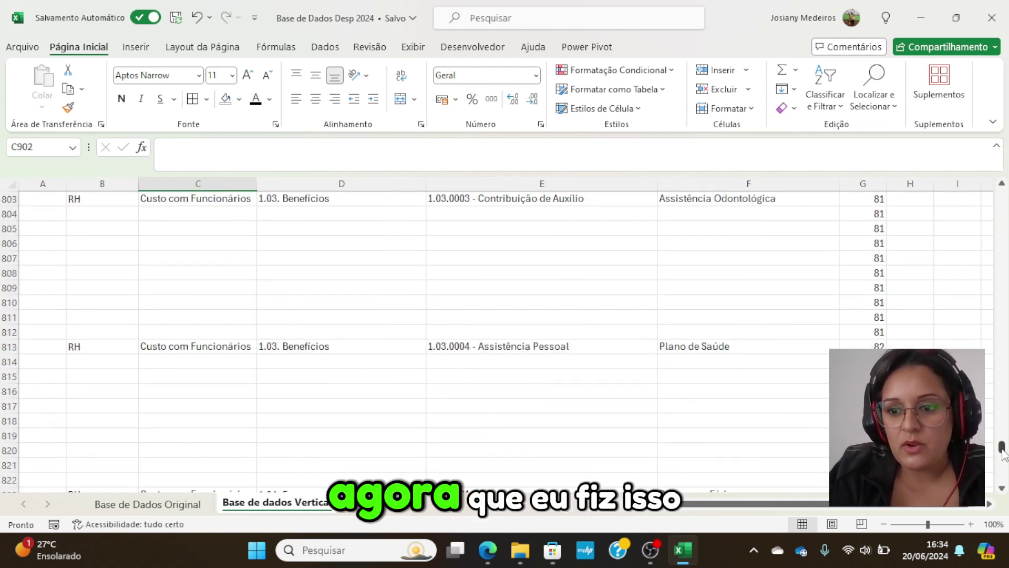
{"action": "left_click_drag", "start_coordinate": [1001, 446], "coordinate": [964, 162]}
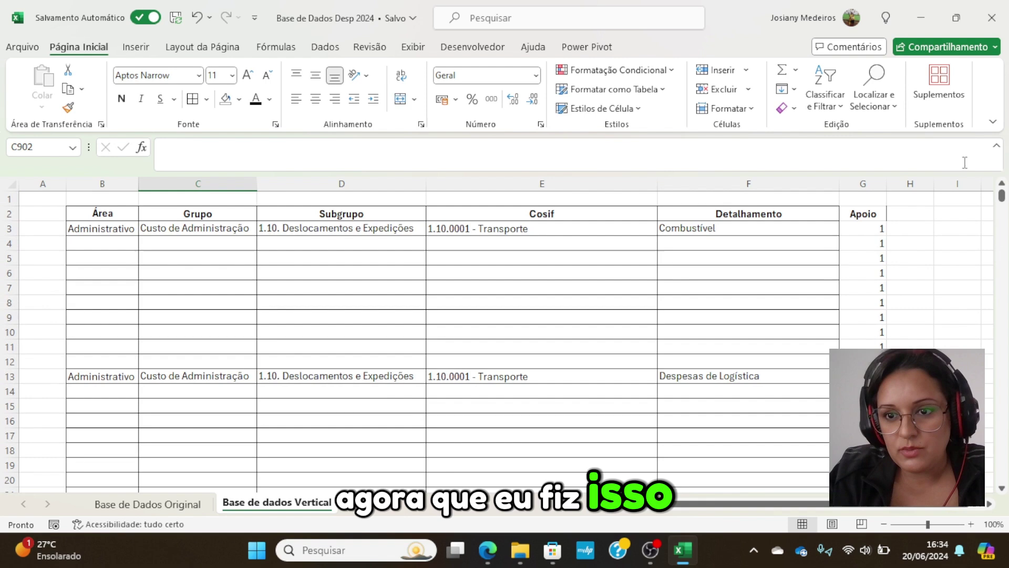
{"action": "left_click", "coordinate": [860, 184]}
{"action": "right_click", "coordinate": [861, 184]}
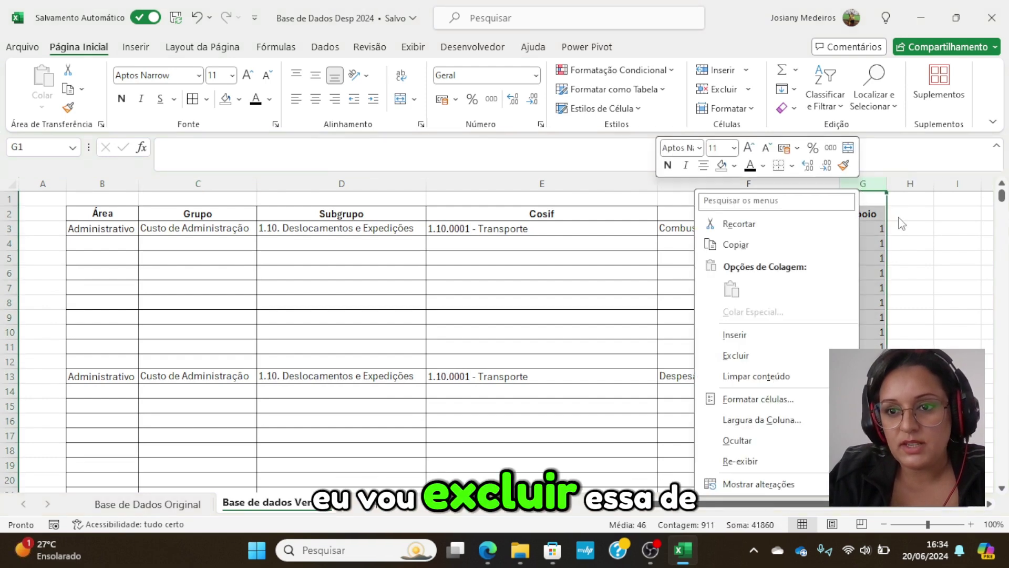
{"action": "left_click", "coordinate": [734, 372]}
Step: Apply all borders to the range B2:F912, from the Área header to the last Detalhamento row, and check them down to row 912
{"action": "left_click", "coordinate": [87, 213]}
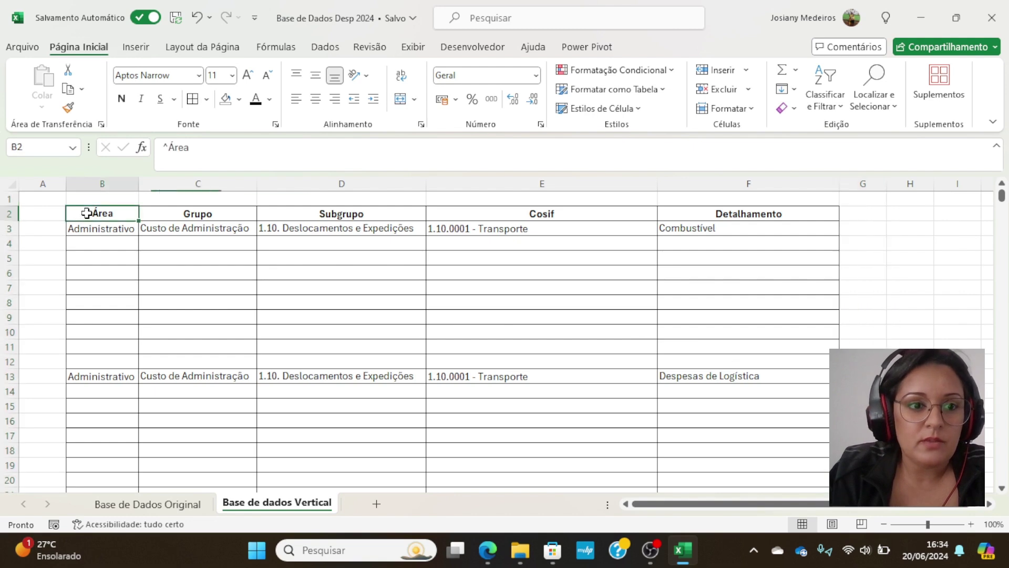
{"action": "key", "text": "shift+Right"}
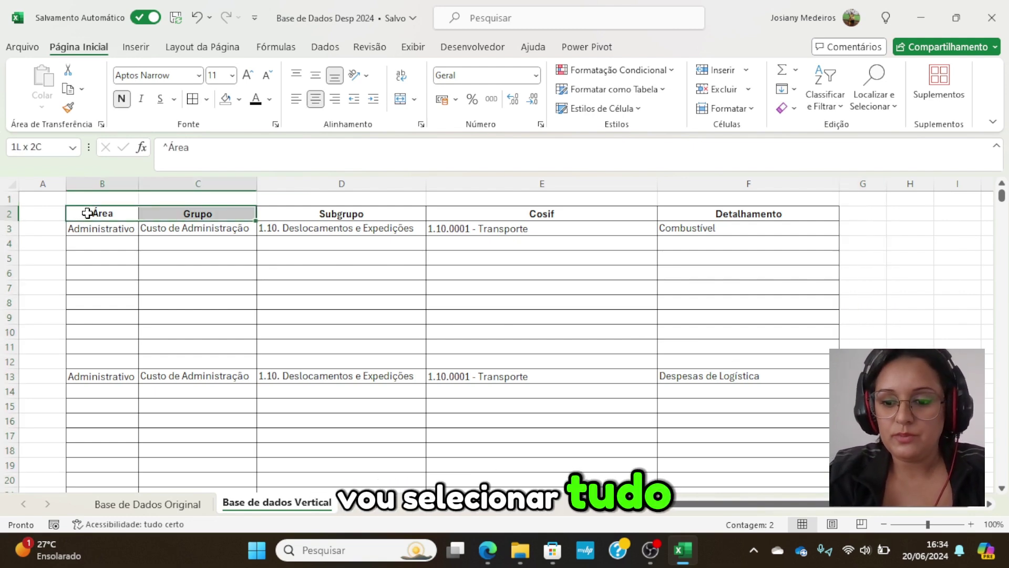
{"action": "key", "text": "shift+Right"}
{"action": "key", "text": "shift+Right"}
{"action": "key", "text": "shift+Right"}
{"action": "key", "text": "shift+Down"}
{"action": "key", "text": "ctrl+shift+Down"}
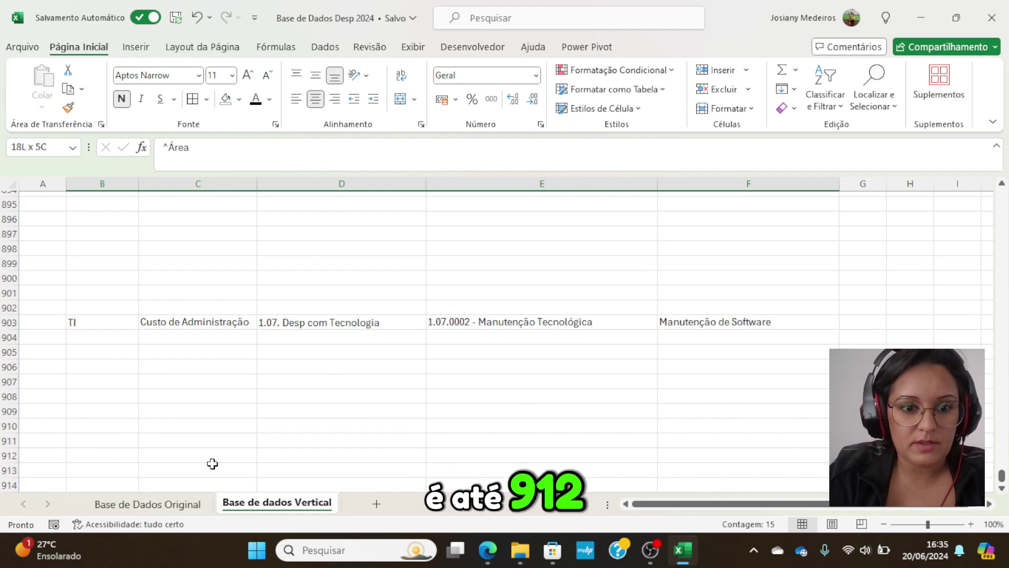
{"action": "left_click", "coordinate": [736, 455], "text": "shift"}
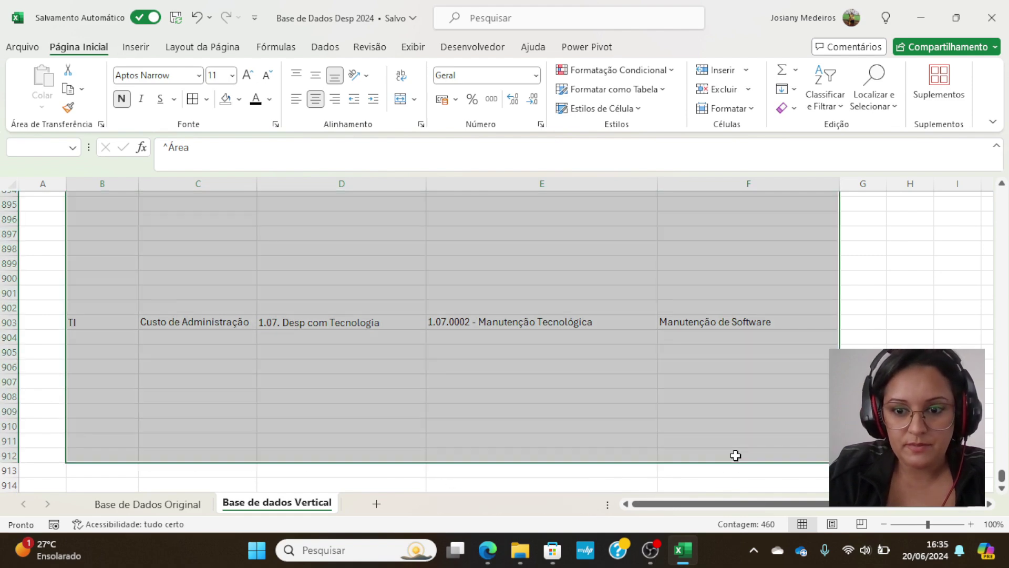
{"action": "left_click", "coordinate": [193, 99]}
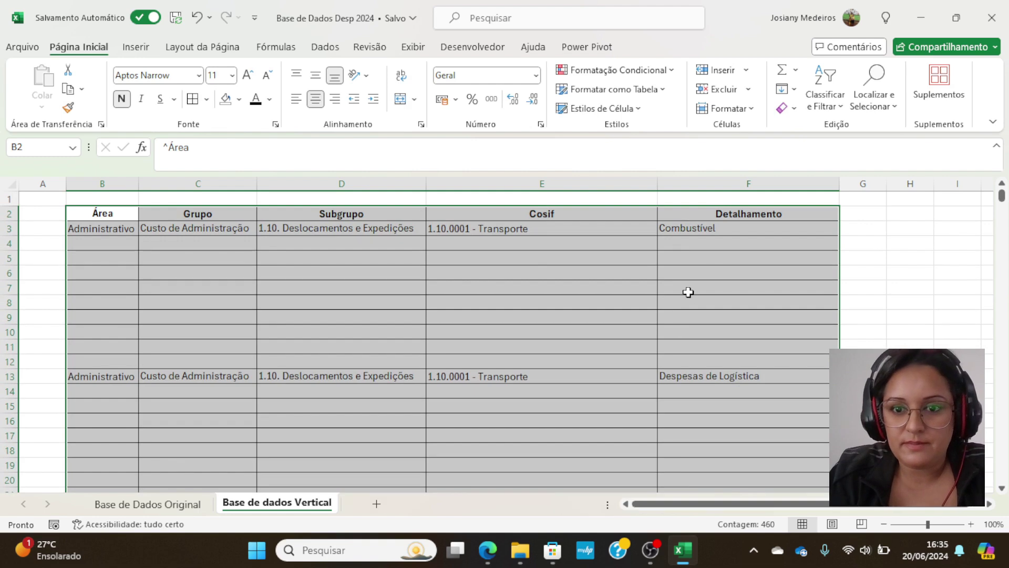
{"action": "scroll", "coordinate": [688, 291], "scroll_direction": "down", "scroll_amount": 20}
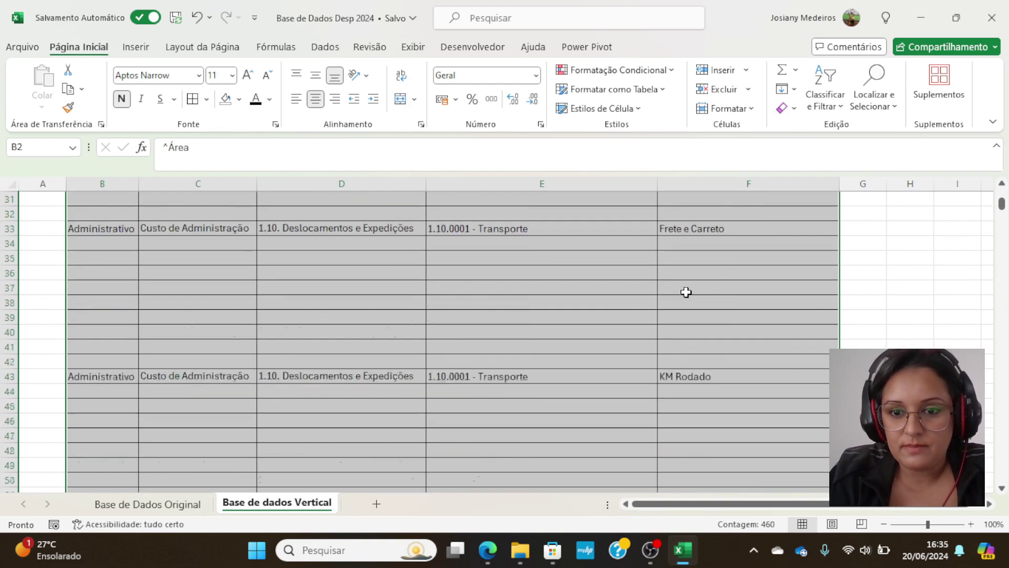
{"action": "scroll", "coordinate": [680, 286], "scroll_direction": "down", "scroll_amount": 20}
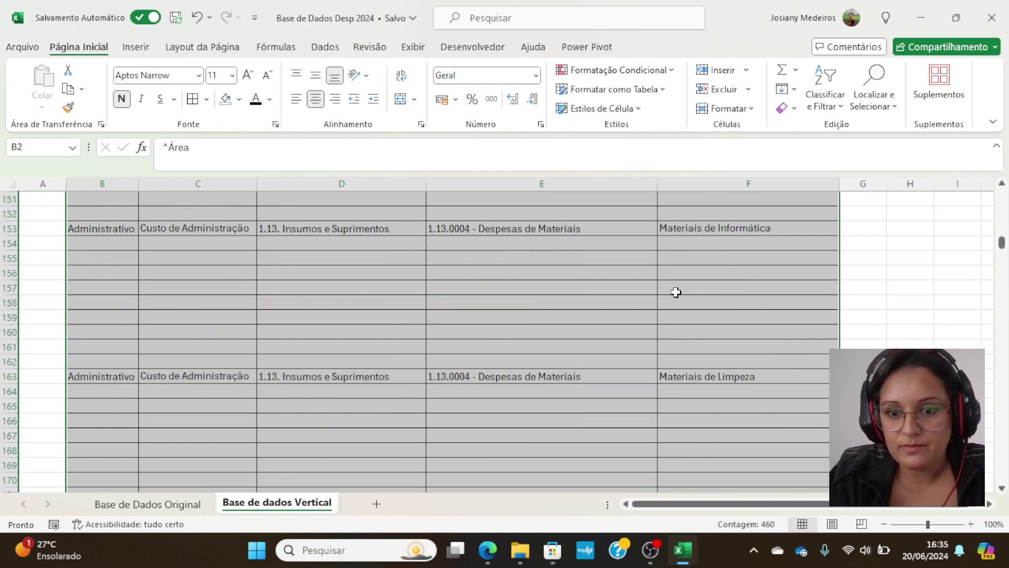
{"action": "scroll", "coordinate": [680, 300], "scroll_direction": "down", "scroll_amount": 16}
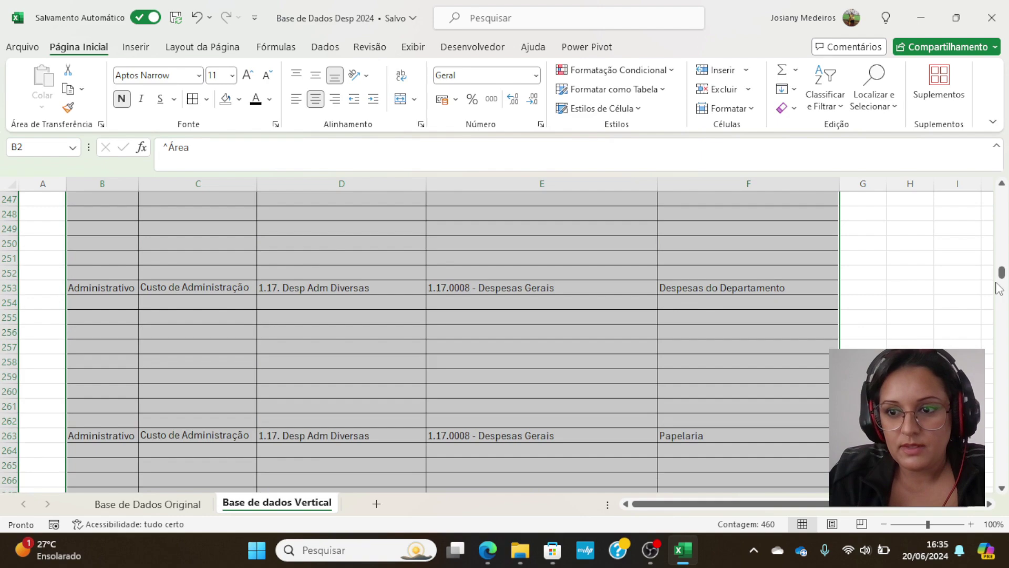
{"action": "left_click_drag", "start_coordinate": [999, 288], "coordinate": [1001, 476]}
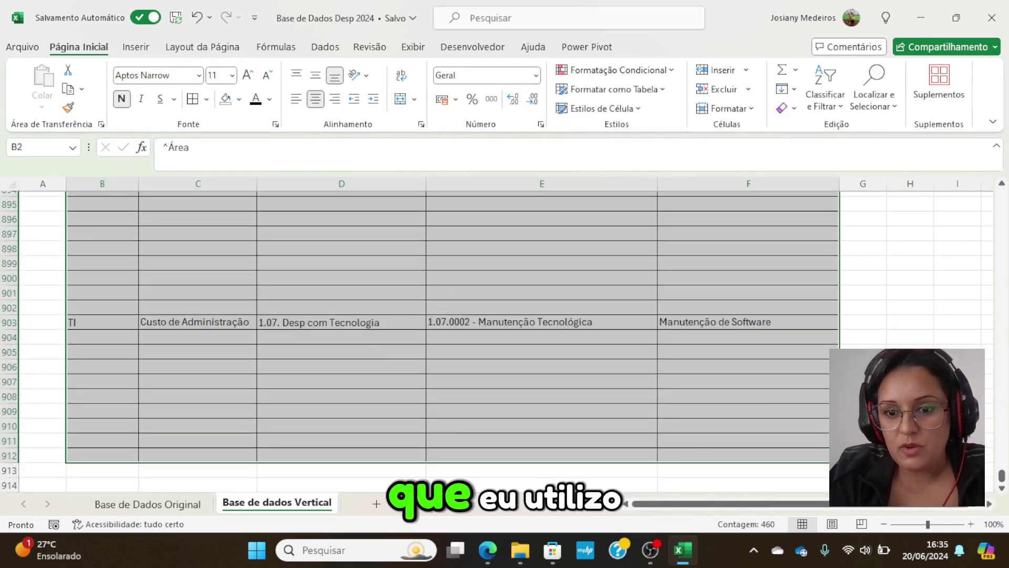
{"action": "scroll", "coordinate": [614, 421], "scroll_direction": "up", "scroll_amount": 8}
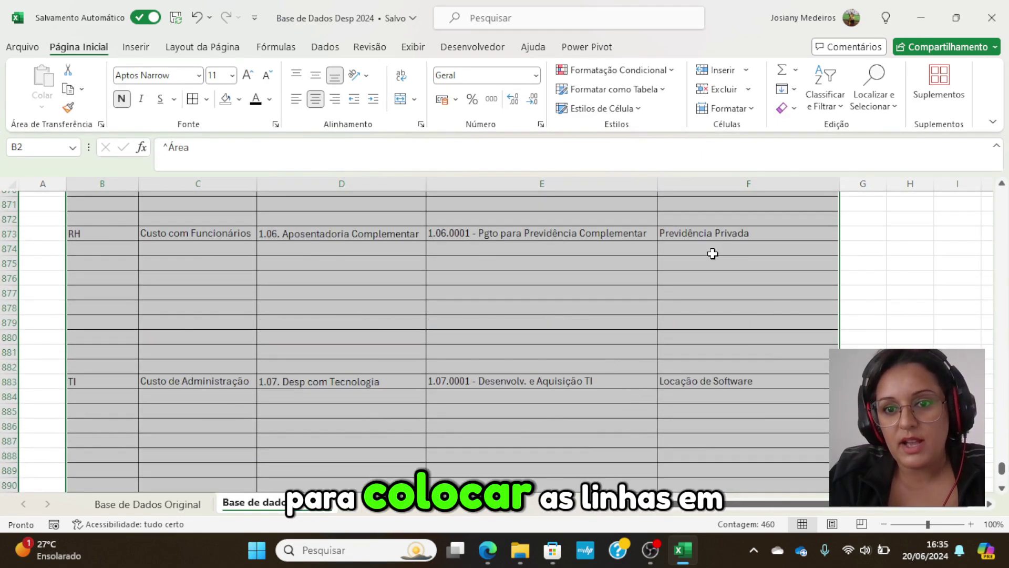
Step: Examine the first record and the blank cells below it in the Área, Grupo and Subgrupo columns
{"action": "left_click_drag", "start_coordinate": [999, 466], "coordinate": [1003, 186]}
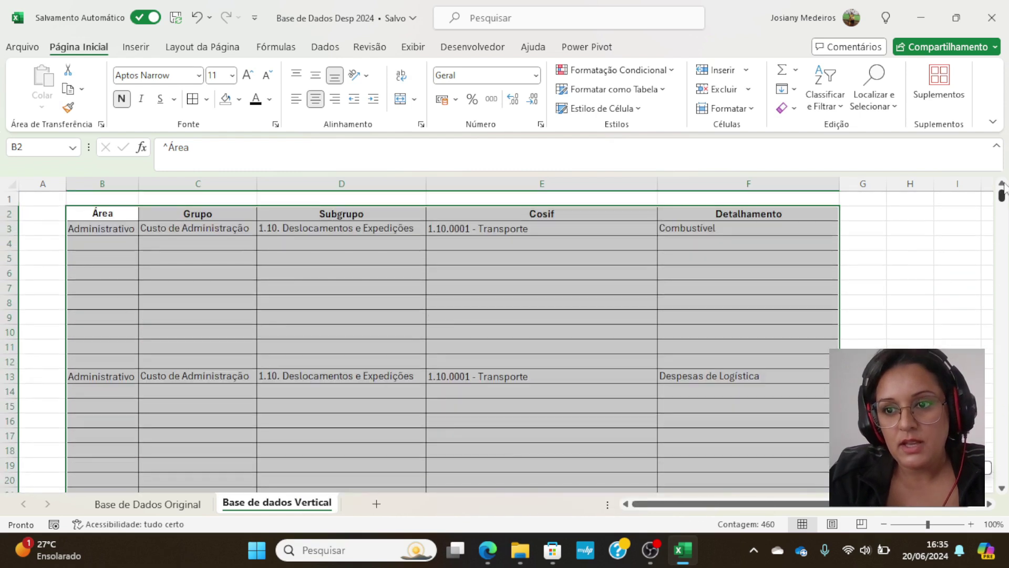
{"action": "left_click", "coordinate": [401, 226]}
{"action": "left_click", "coordinate": [479, 227]}
{"action": "left_click", "coordinate": [661, 228]}
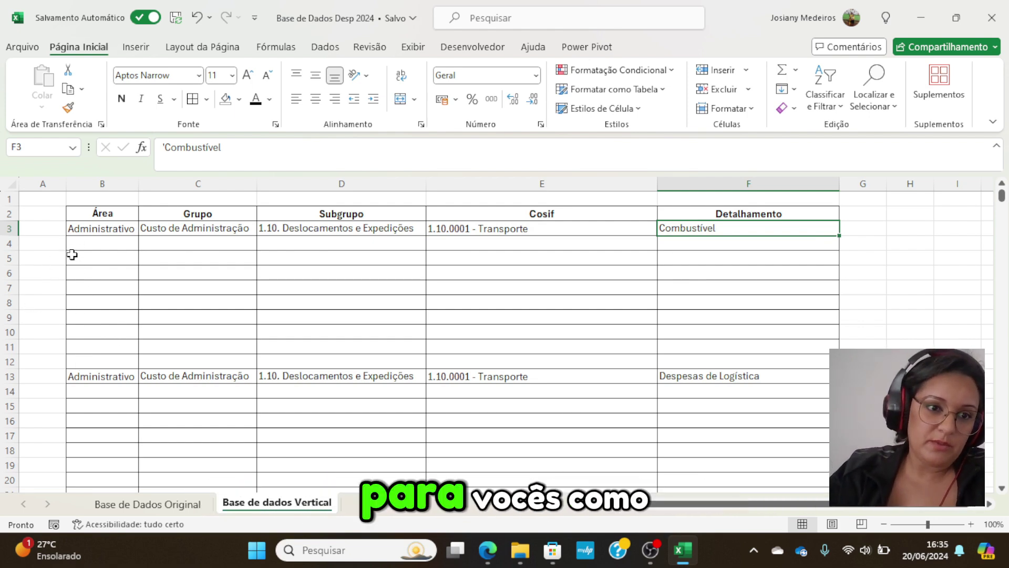
{"action": "left_click", "coordinate": [96, 242]}
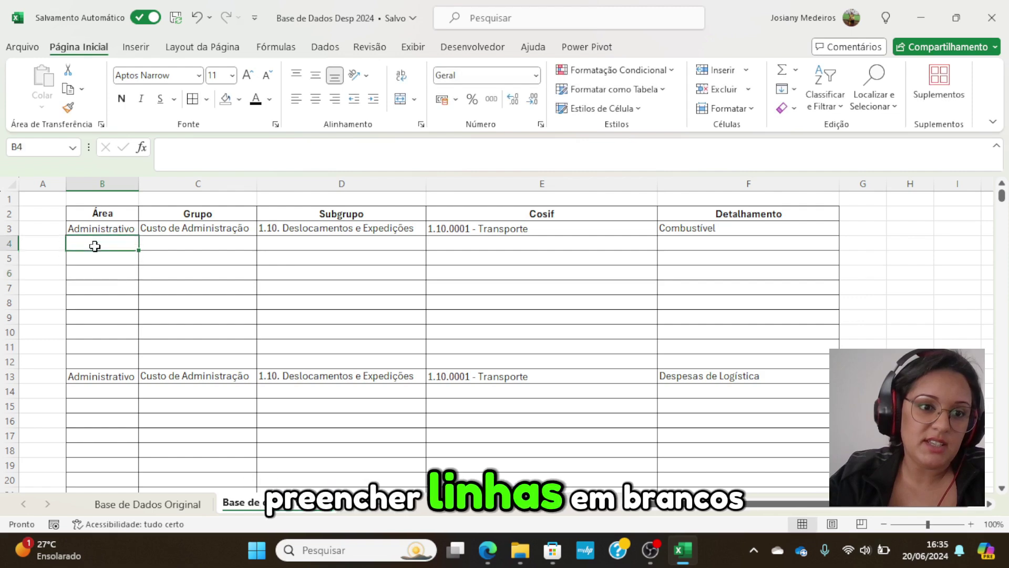
{"action": "left_click_drag", "start_coordinate": [95, 246], "coordinate": [118, 351]}
{"action": "left_click_drag", "start_coordinate": [172, 244], "coordinate": [194, 358]}
{"action": "left_click_drag", "start_coordinate": [294, 246], "coordinate": [309, 354]}
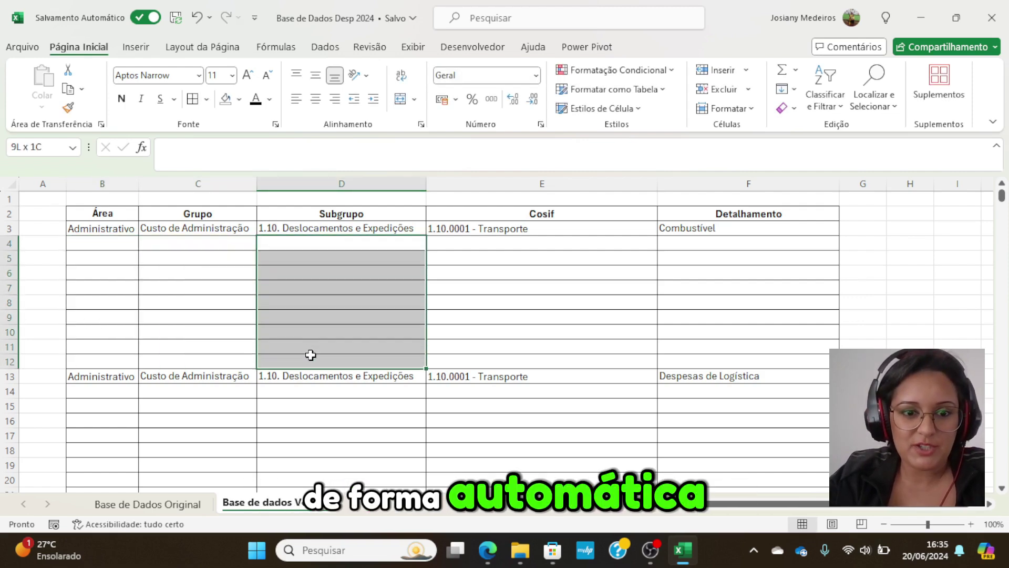
Step: Select only the blank cells within table B2:F912 and fill them all with the relative formula =B3, repeating the cell above
{"action": "key", "text": "ctrl+a"}
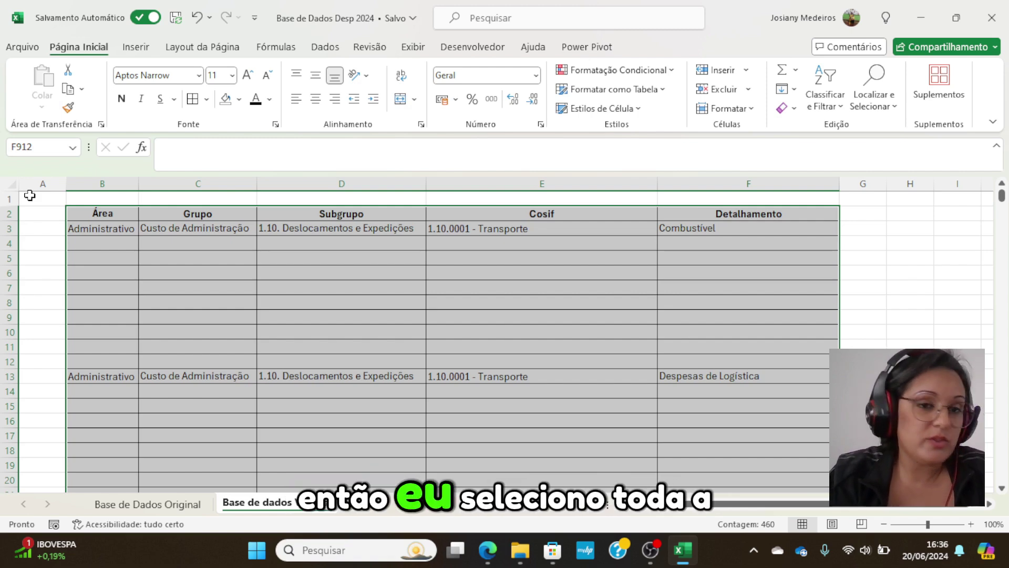
{"action": "scroll", "coordinate": [159, 290], "scroll_direction": "down", "scroll_amount": 2}
{"action": "scroll", "coordinate": [159, 291], "scroll_direction": "down", "scroll_amount": 20}
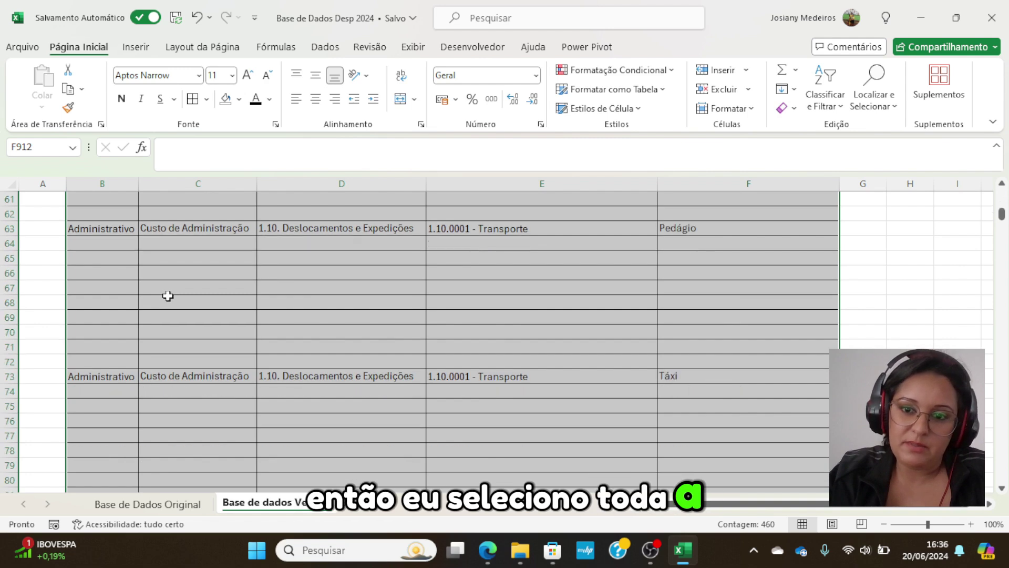
{"action": "scroll", "coordinate": [171, 301], "scroll_direction": "up", "scroll_amount": 20}
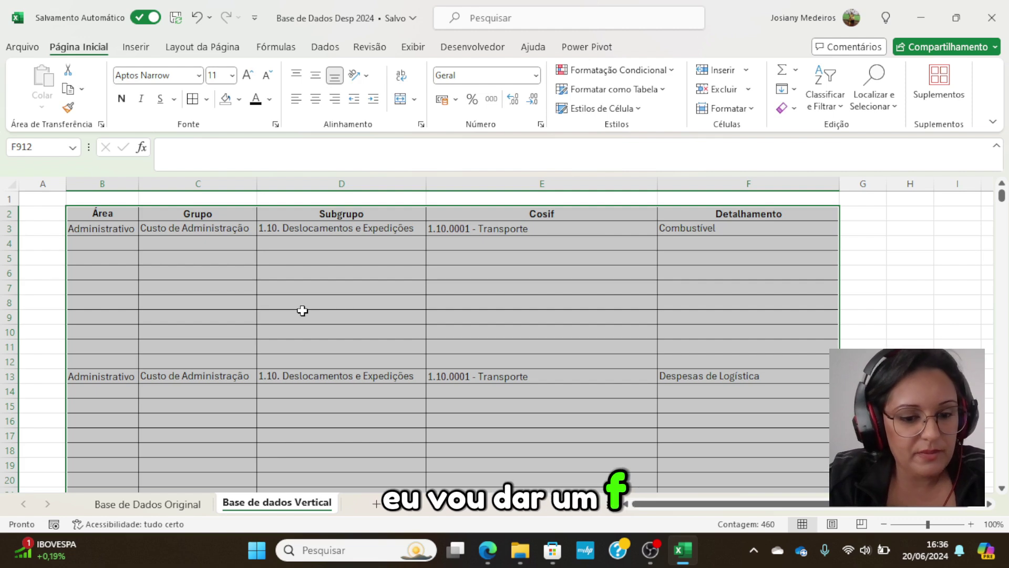
{"action": "key", "text": "F5"}
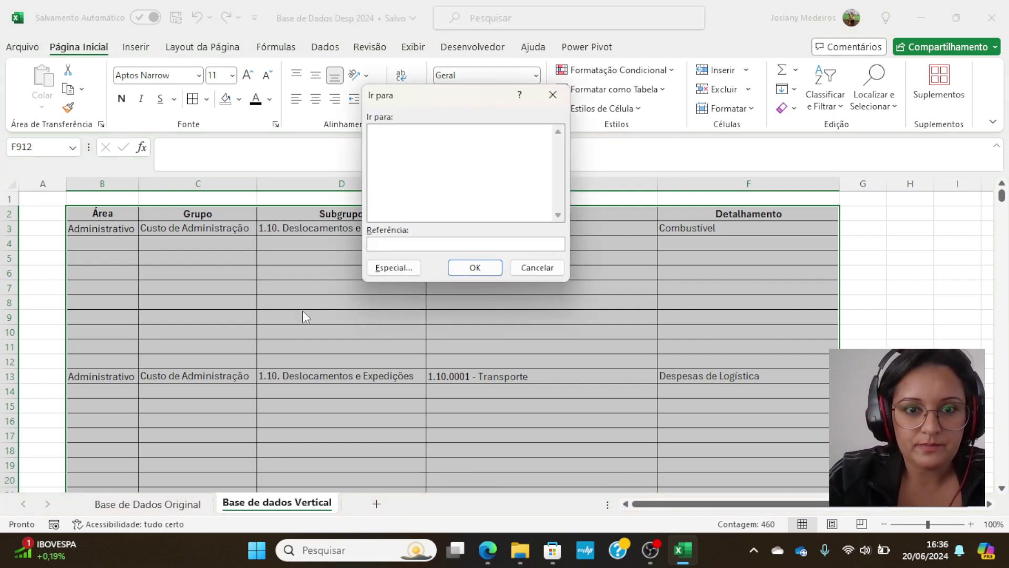
{"action": "left_click", "coordinate": [392, 269]}
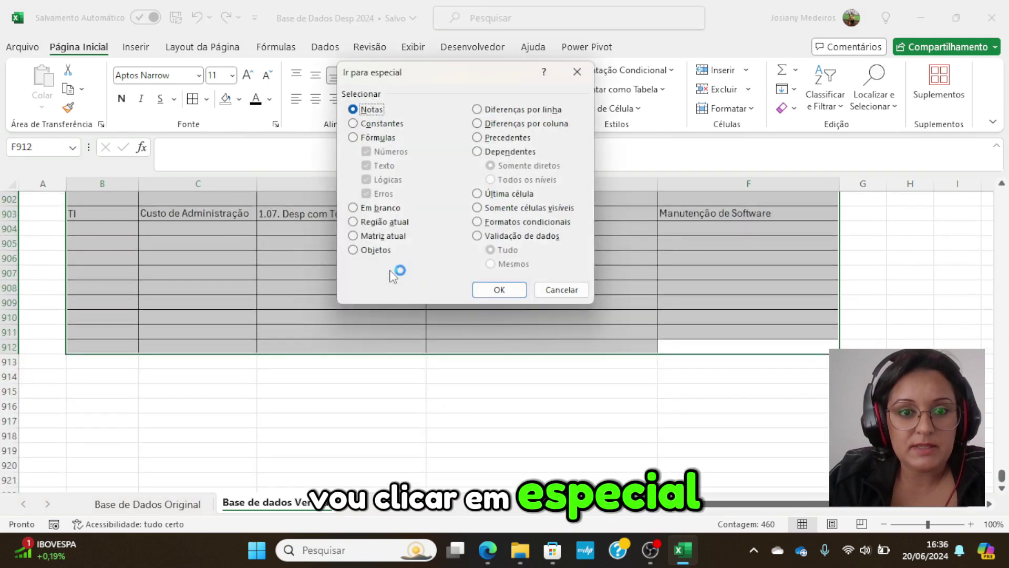
{"action": "left_click", "coordinate": [354, 209]}
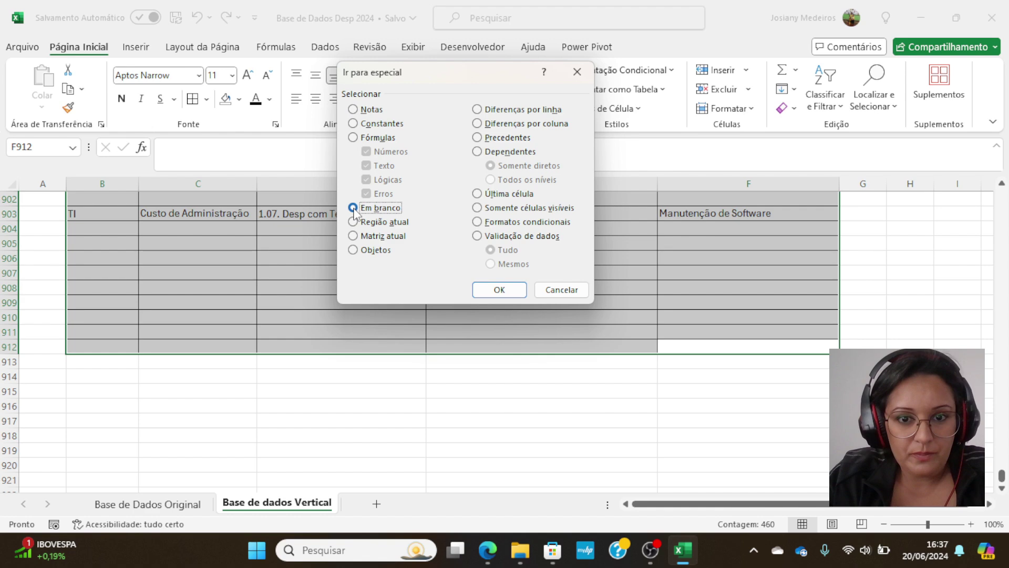
{"action": "left_click", "coordinate": [499, 289]}
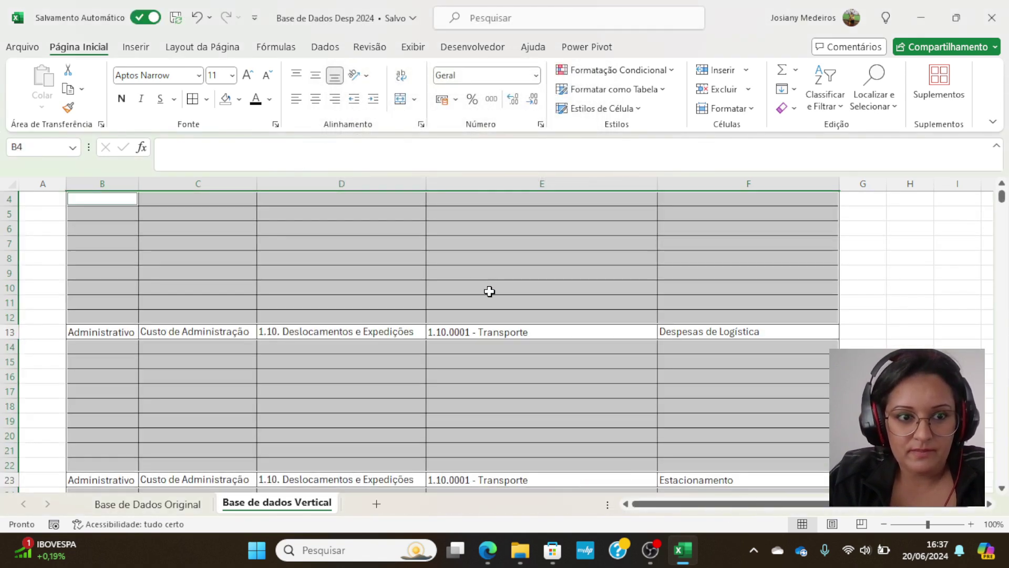
{"action": "scroll", "coordinate": [489, 291], "scroll_direction": "up", "scroll_amount": 1}
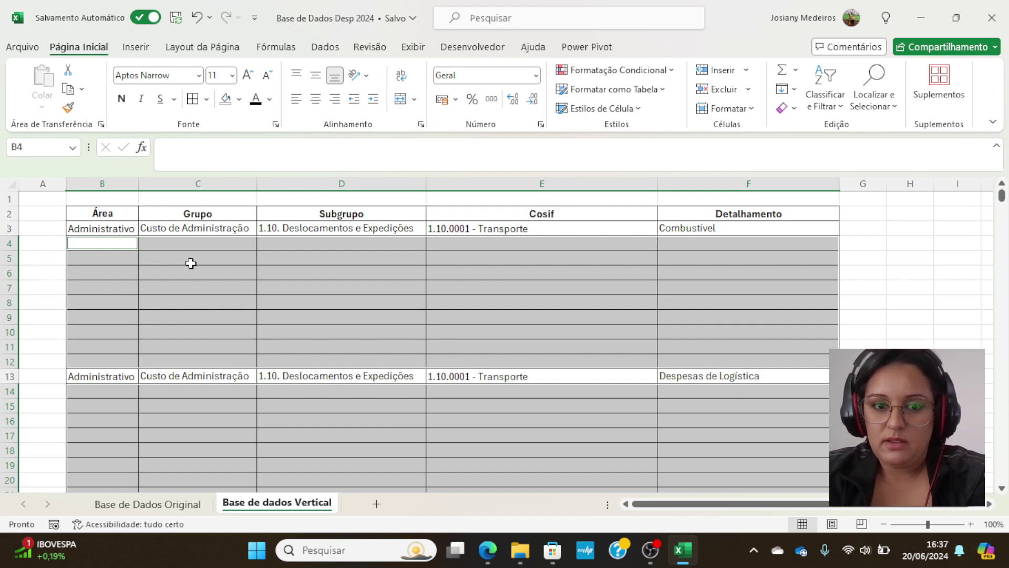
{"action": "type", "text": "="}
{"action": "key", "text": "Up"}
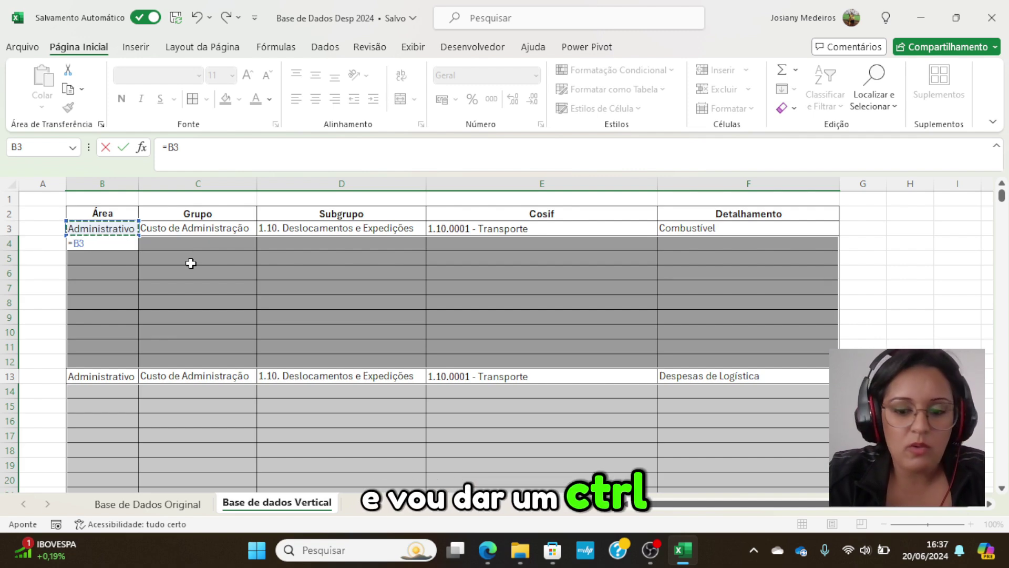
{"action": "key", "text": "ctrl+Return"}
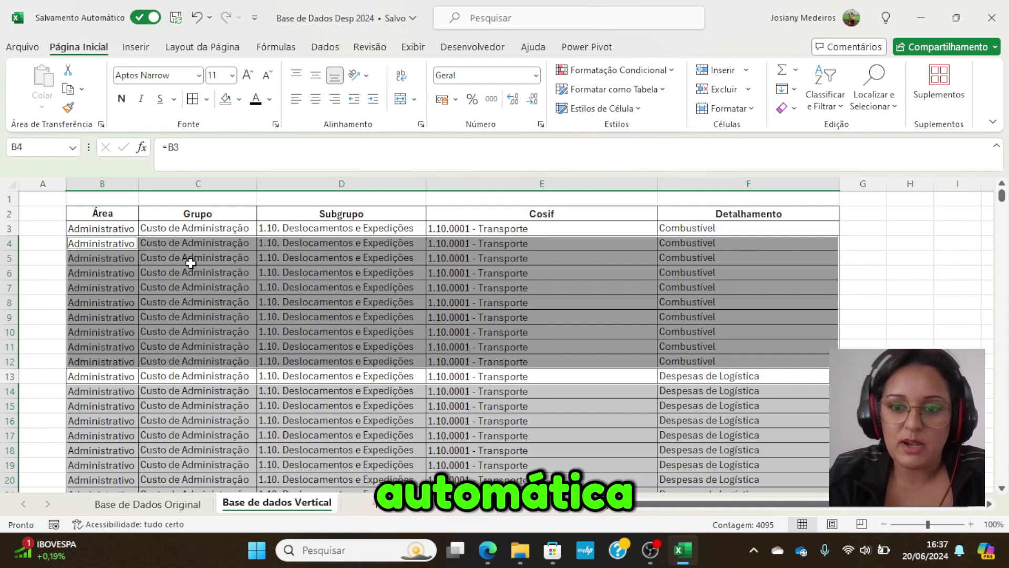
Step: Review the filled rows of the vertical table down to its last row, 912
{"action": "scroll", "coordinate": [286, 368], "scroll_direction": "down", "scroll_amount": 17}
{"action": "scroll", "coordinate": [289, 368], "scroll_direction": "down", "scroll_amount": 19}
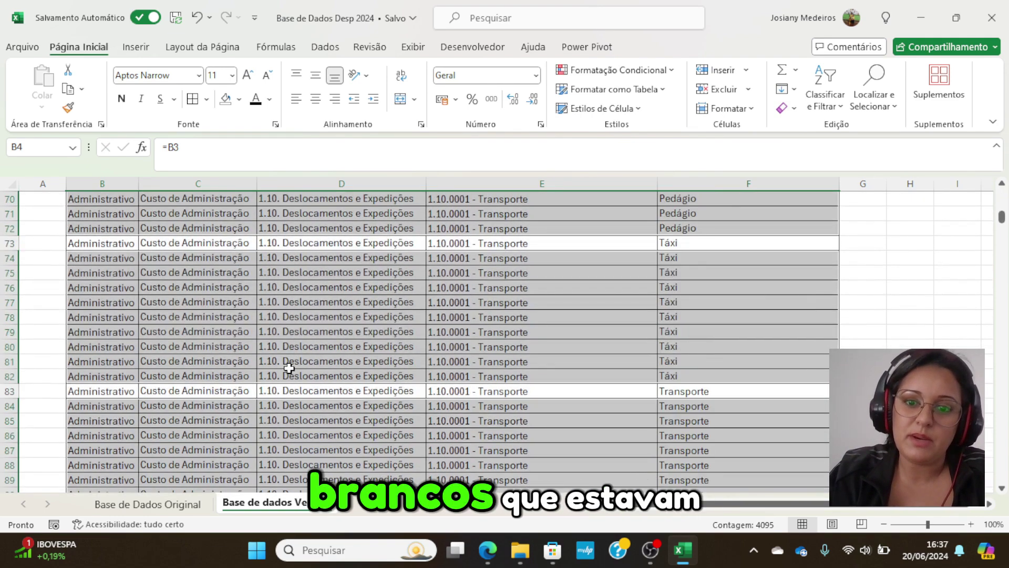
{"action": "scroll", "coordinate": [289, 368], "scroll_direction": "down", "scroll_amount": 20}
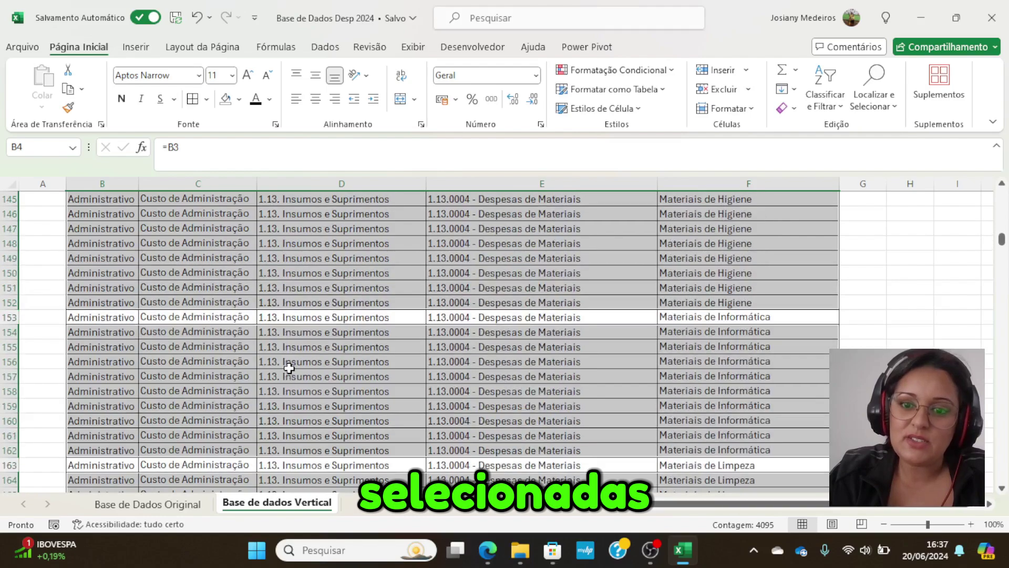
{"action": "scroll", "coordinate": [288, 368], "scroll_direction": "down", "scroll_amount": 20}
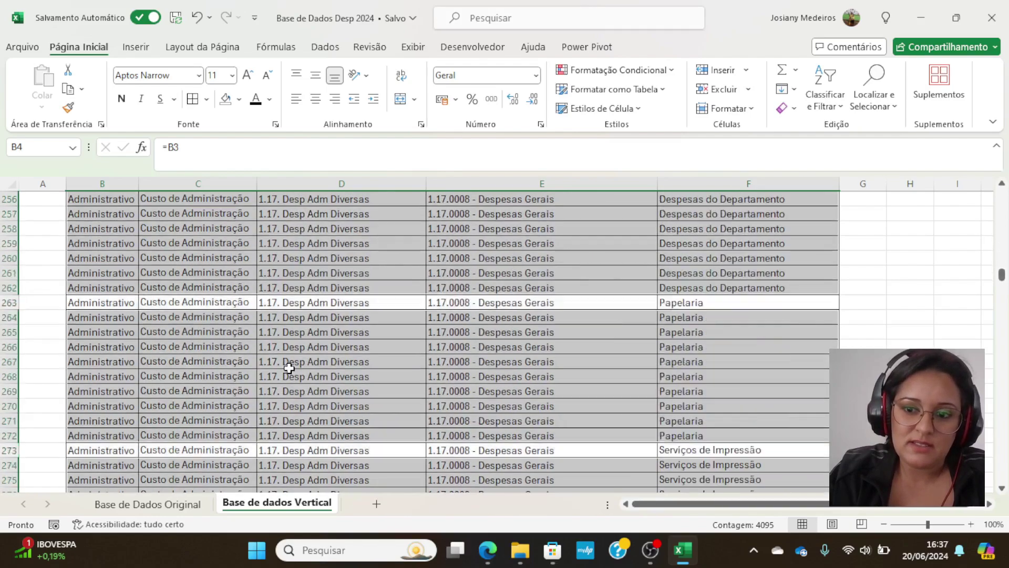
{"action": "scroll", "coordinate": [288, 371], "scroll_direction": "down", "scroll_amount": 14}
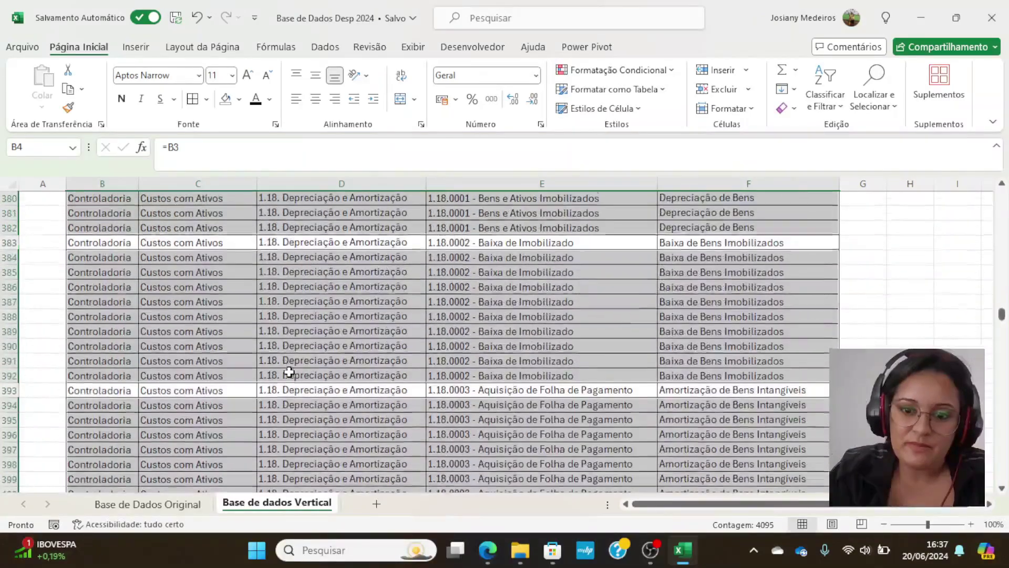
{"action": "left_click", "coordinate": [752, 360]}
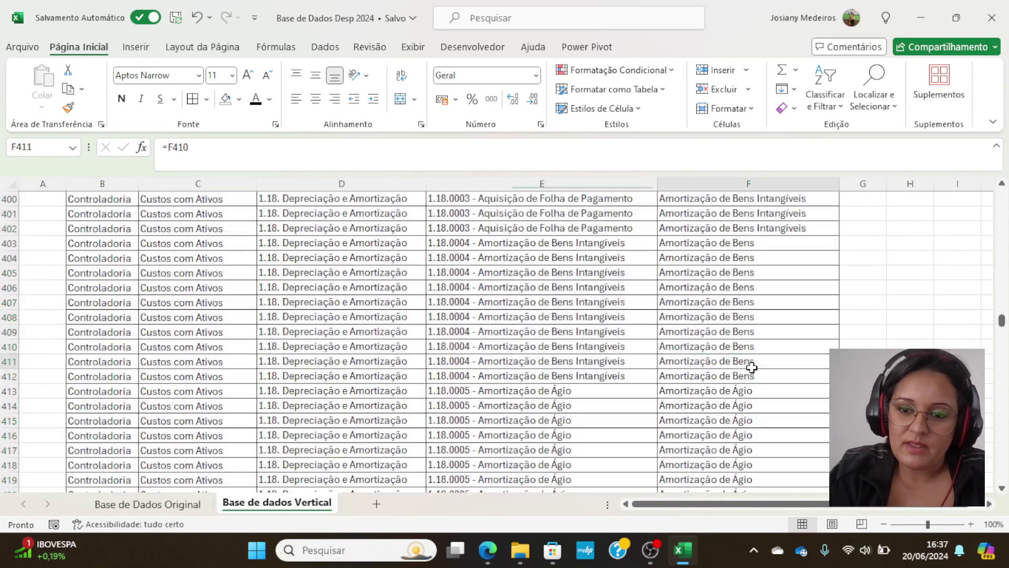
{"action": "double_click", "coordinate": [751, 368]}
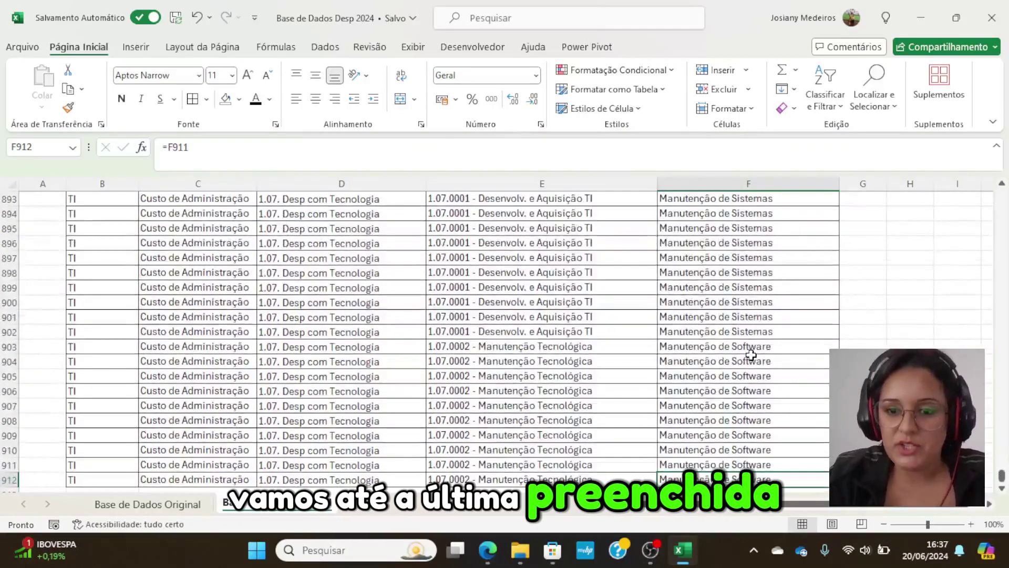
{"action": "scroll", "coordinate": [776, 331], "scroll_direction": "down", "scroll_amount": 2}
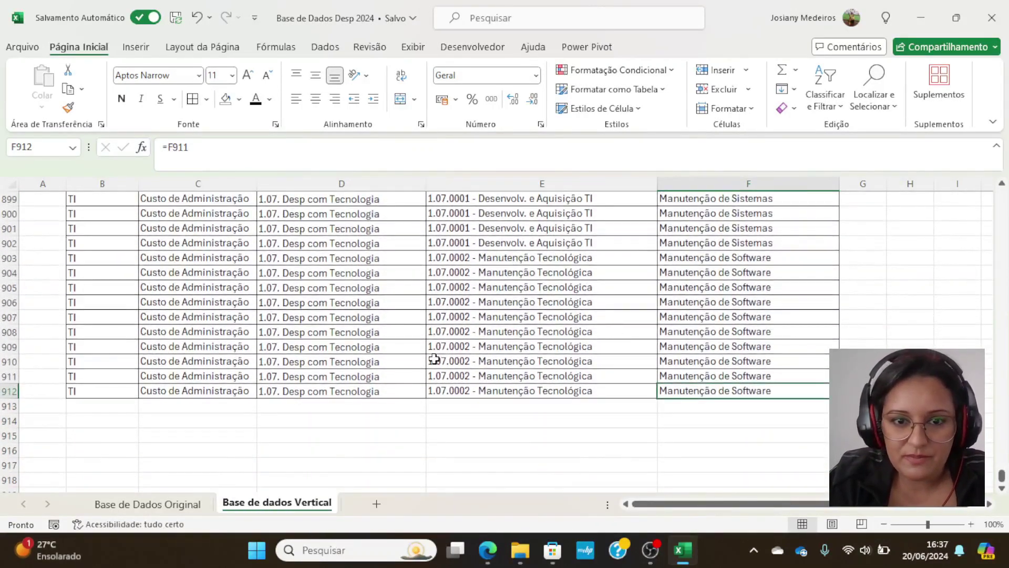
Step: Check the filled values in each column of the final TI rows and return to the table's first rows
{"action": "left_click_drag", "start_coordinate": [457, 257], "coordinate": [490, 392]}
{"action": "scroll", "coordinate": [462, 258], "scroll_direction": "up", "scroll_amount": 2}
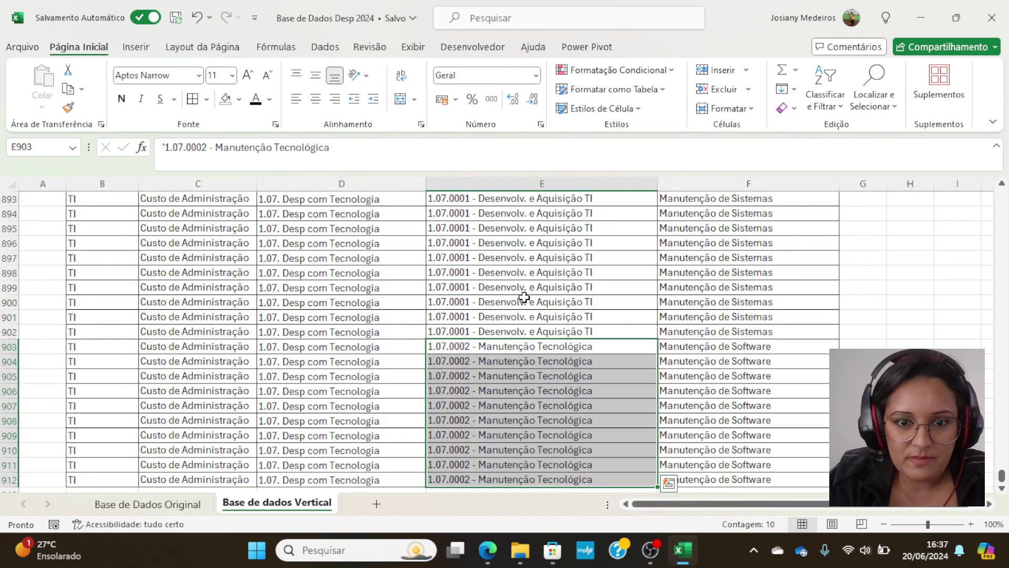
{"action": "scroll", "coordinate": [514, 293], "scroll_direction": "up", "scroll_amount": 2}
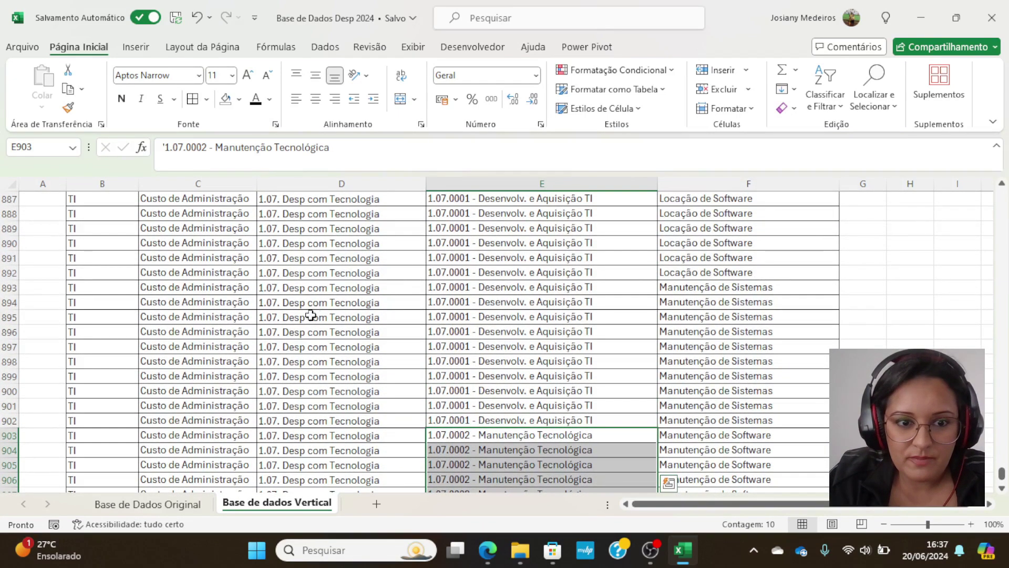
{"action": "left_click", "coordinate": [293, 327]}
{"action": "left_click", "coordinate": [208, 342]}
{"action": "left_click", "coordinate": [92, 348]}
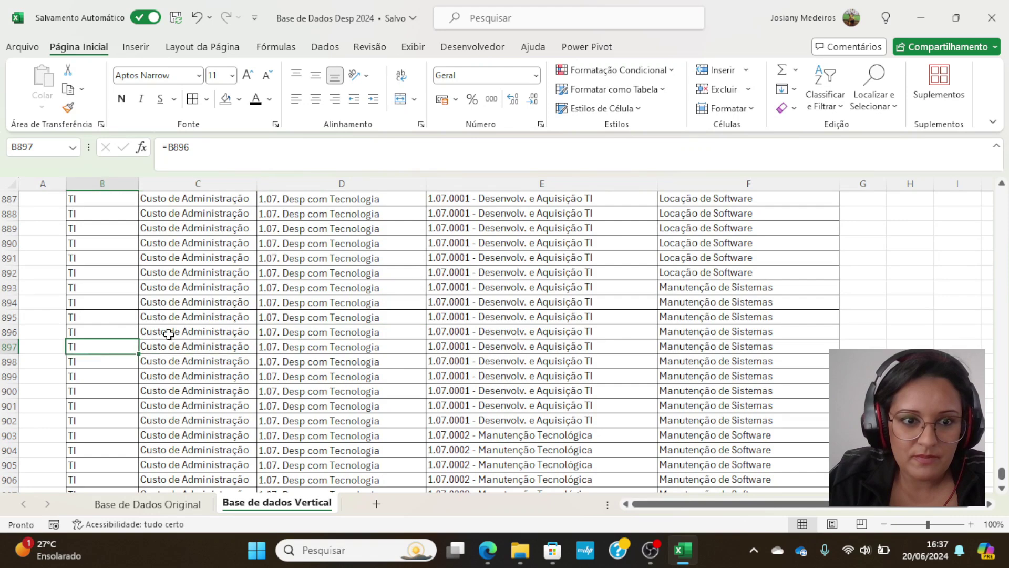
{"action": "scroll", "coordinate": [168, 334], "scroll_direction": "up", "scroll_amount": 3}
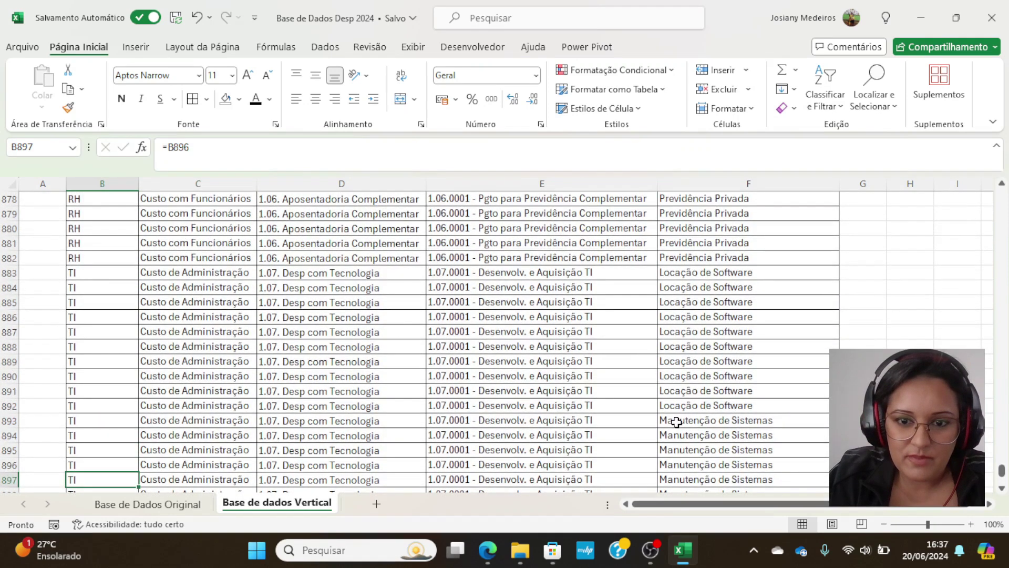
{"action": "left_click", "coordinate": [676, 422]}
{"action": "left_click_drag", "start_coordinate": [671, 276], "coordinate": [683, 390]}
{"action": "scroll", "coordinate": [673, 372], "scroll_direction": "up", "scroll_amount": 7}
{"action": "scroll", "coordinate": [673, 372], "scroll_direction": "up", "scroll_amount": 10}
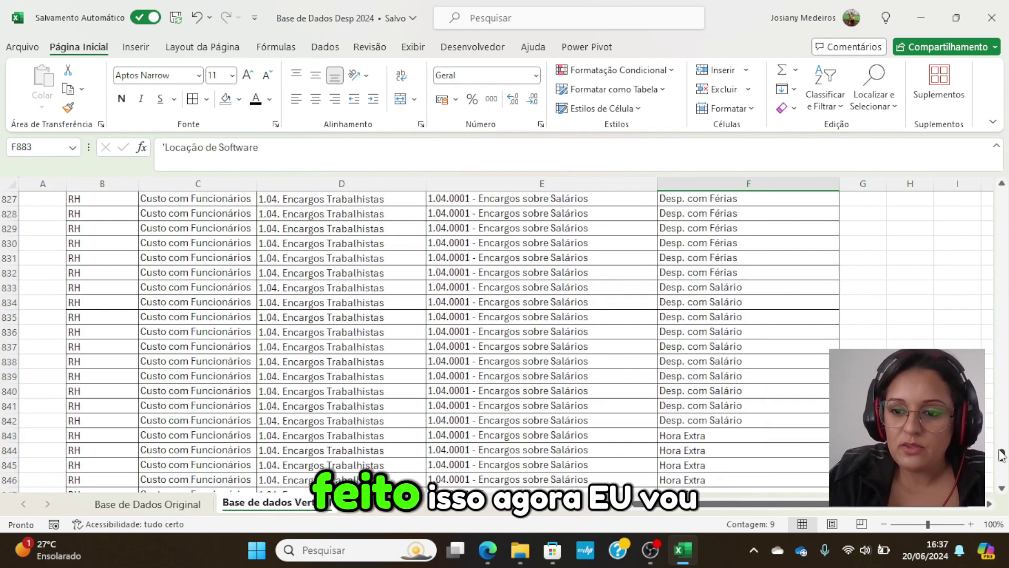
{"action": "left_click_drag", "start_coordinate": [1001, 456], "coordinate": [998, 196]}
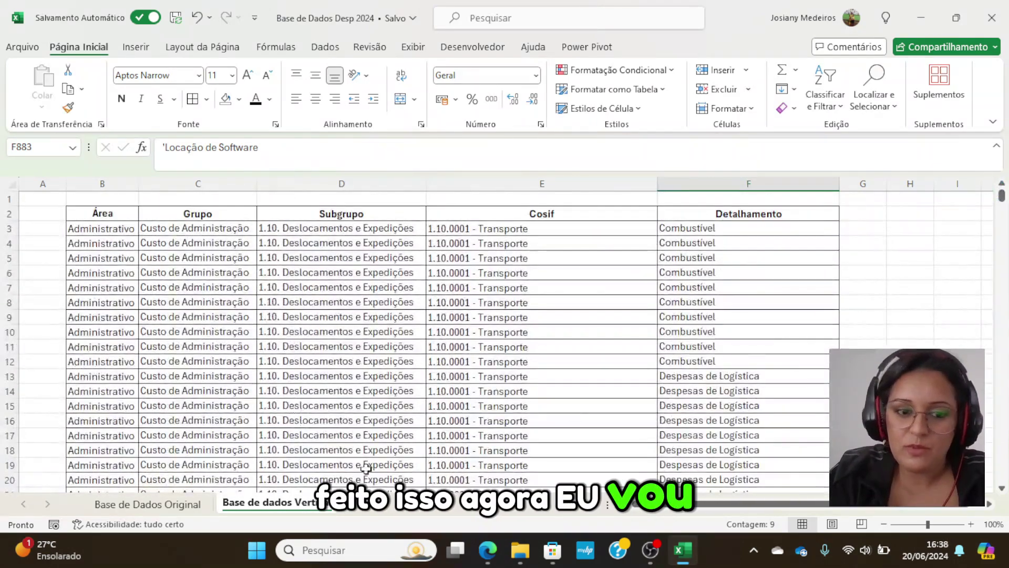
Step: Copy the period headers from ORÇ. 1/2024 to REAL 5/2024 (G2:P2) in the Base de Dados Original sheet
{"action": "left_click", "coordinate": [131, 505]}
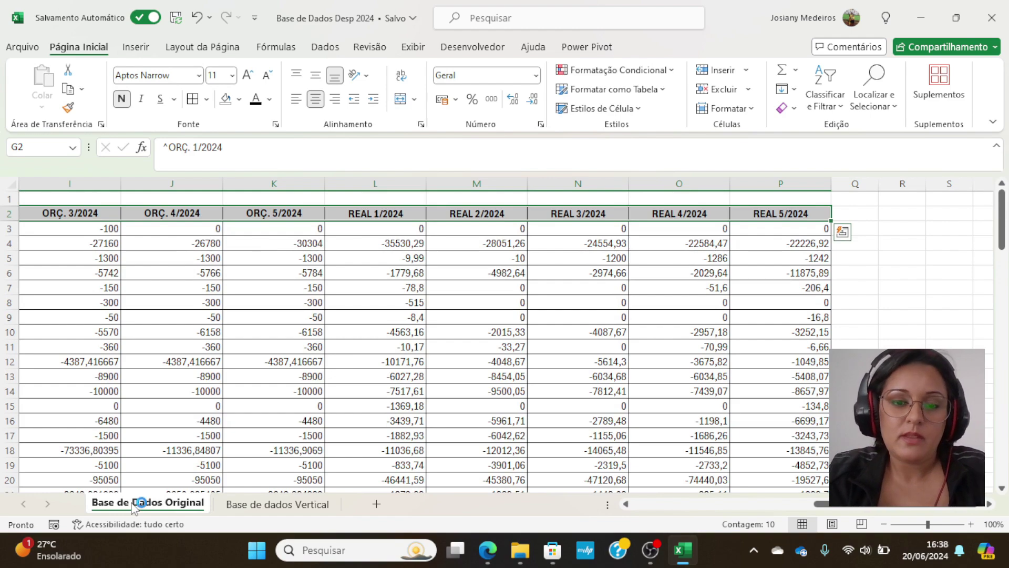
{"action": "left_click", "coordinate": [110, 218]}
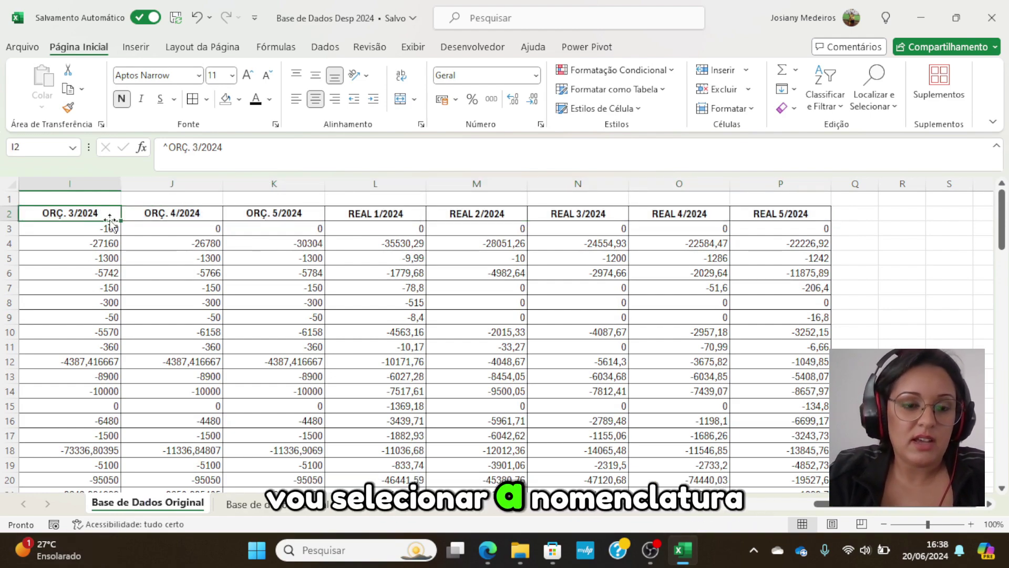
{"action": "key", "text": "Left"}
{"action": "key", "text": "Left"}
{"action": "key", "text": "Left"}
{"action": "key", "text": "Left"}
{"action": "key", "text": "Left"}
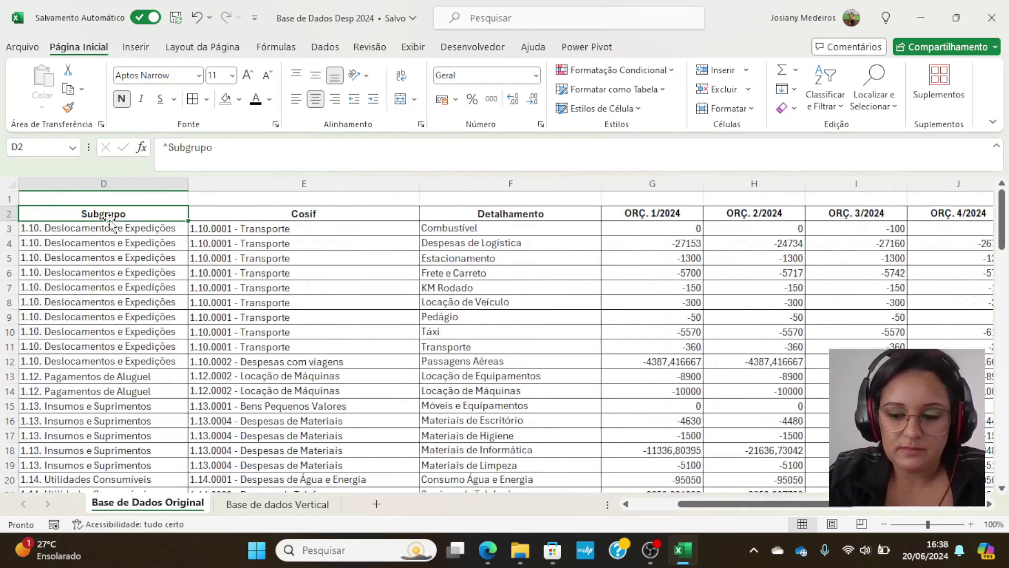
{"action": "key", "text": "Right"}
{"action": "key", "text": "Right"}
{"action": "key", "text": "Right"}
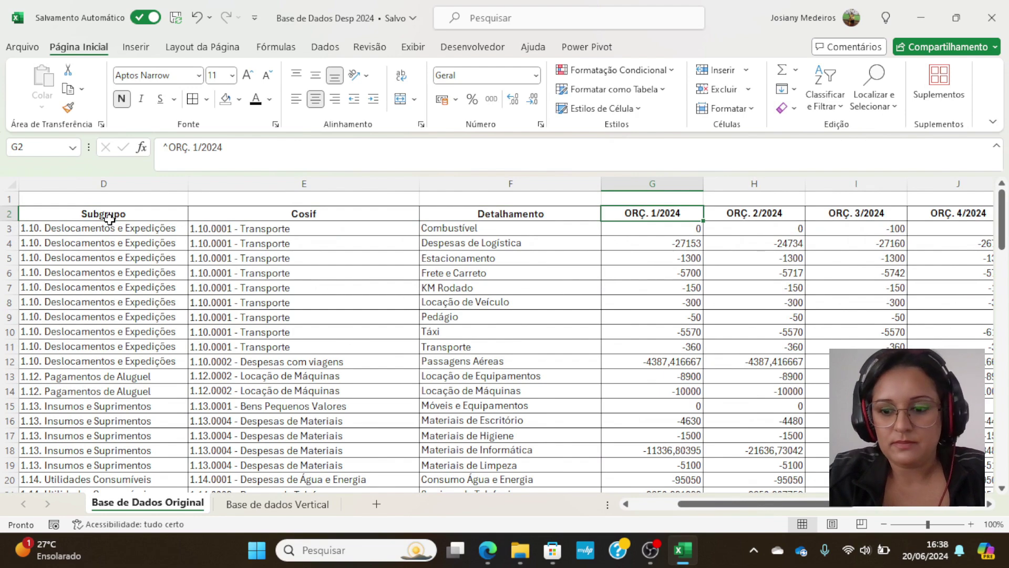
{"action": "key", "text": "shift+Right"}
{"action": "key", "text": "ctrl+shift+Right"}
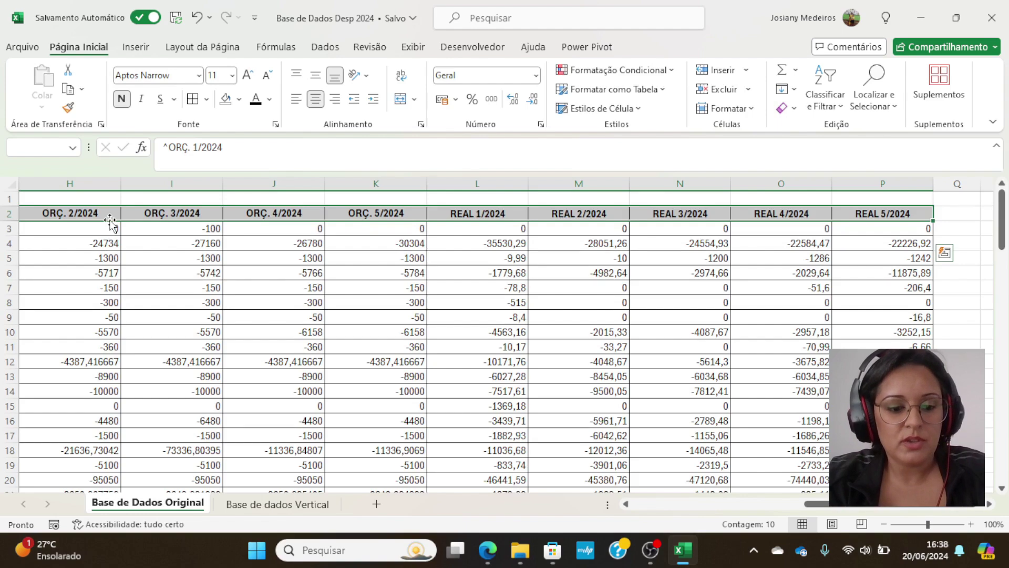
{"action": "key", "text": "ctrl+c"}
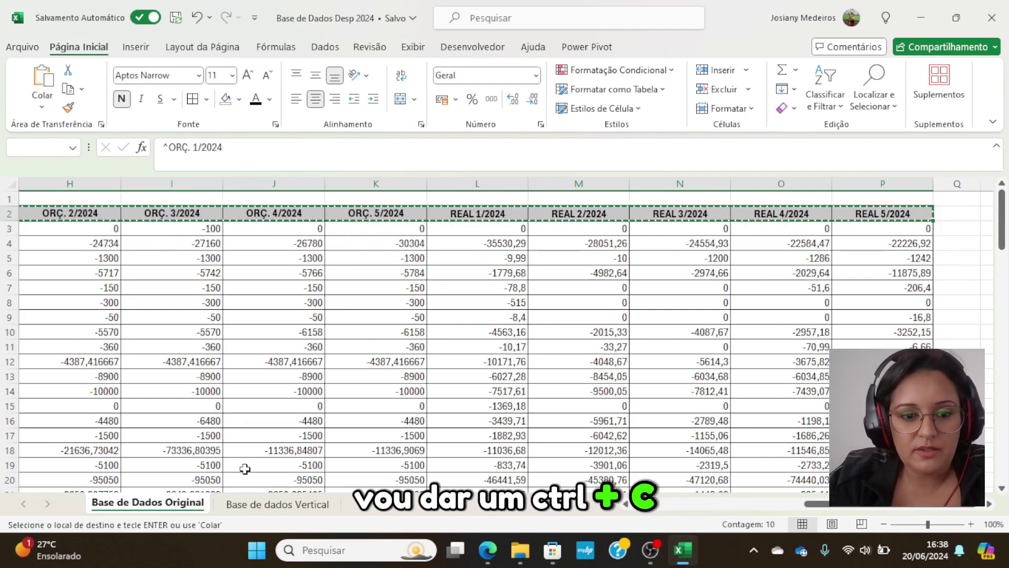
Step: Paste the copied period headers transposed into G3 of the Base de dados Vertical sheet and fit column G's width to them
{"action": "left_click", "coordinate": [268, 506]}
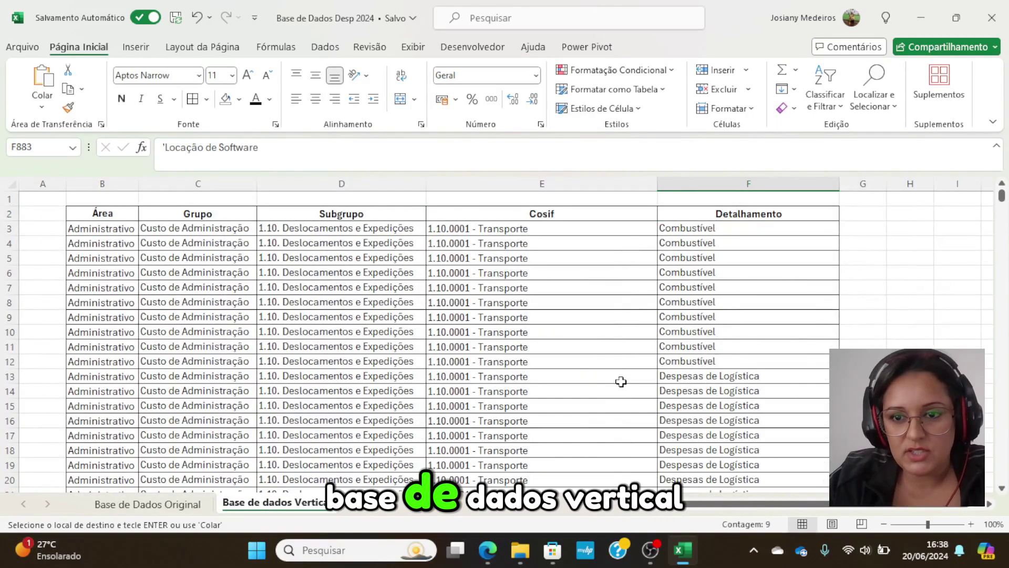
{"action": "left_click", "coordinate": [857, 228]}
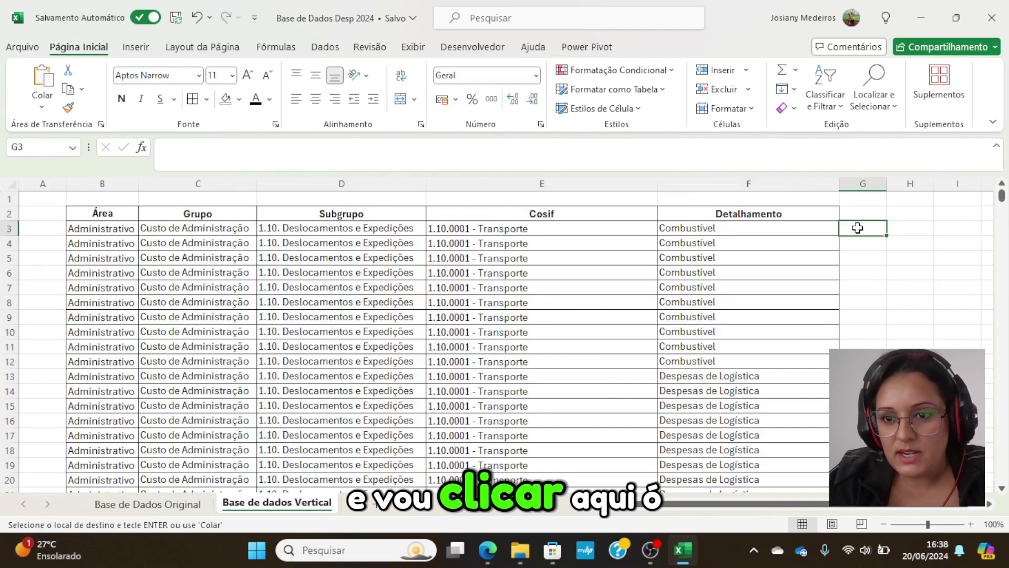
{"action": "left_click", "coordinate": [856, 213]}
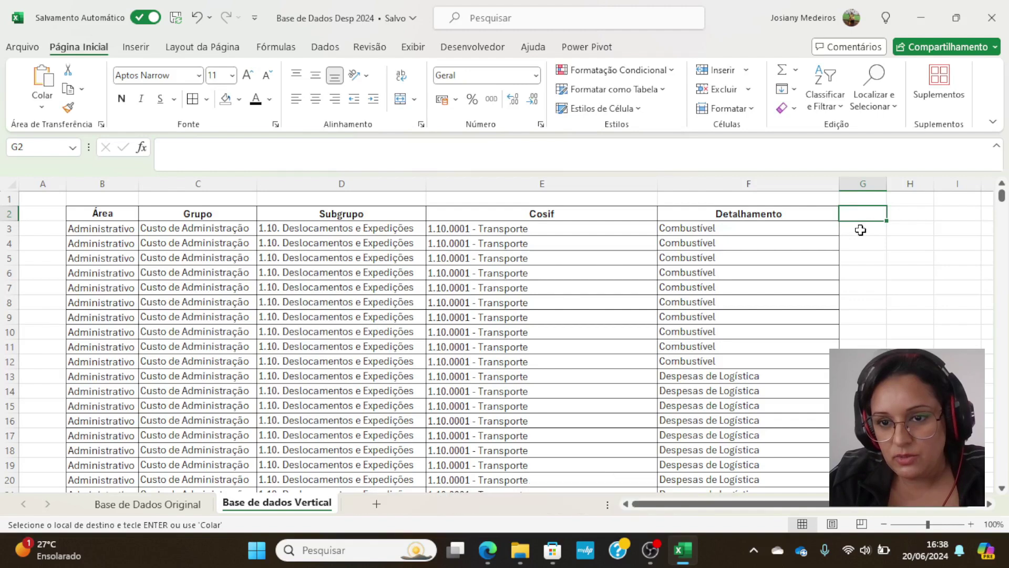
{"action": "left_click", "coordinate": [860, 230]}
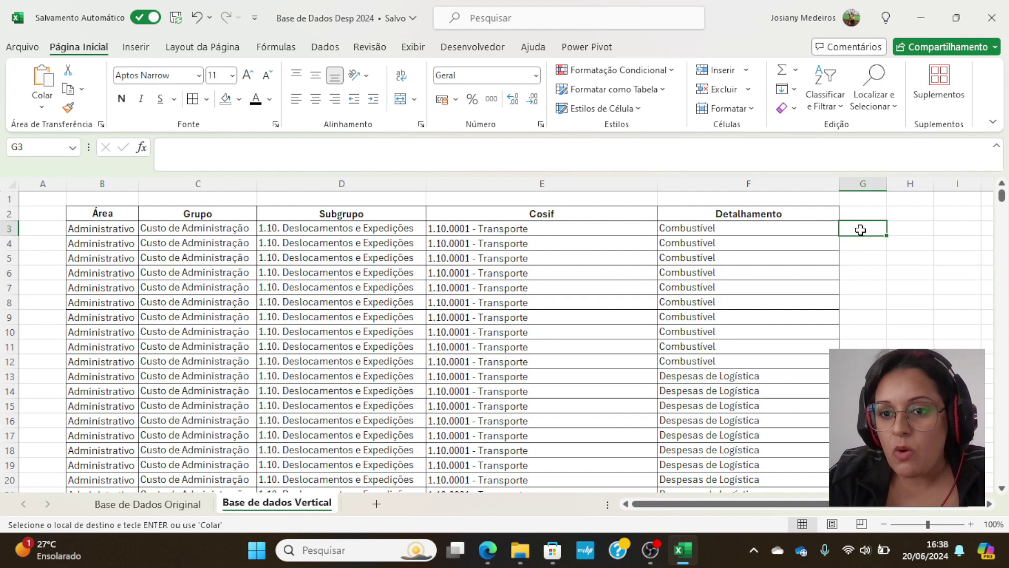
{"action": "right_click", "coordinate": [861, 230]}
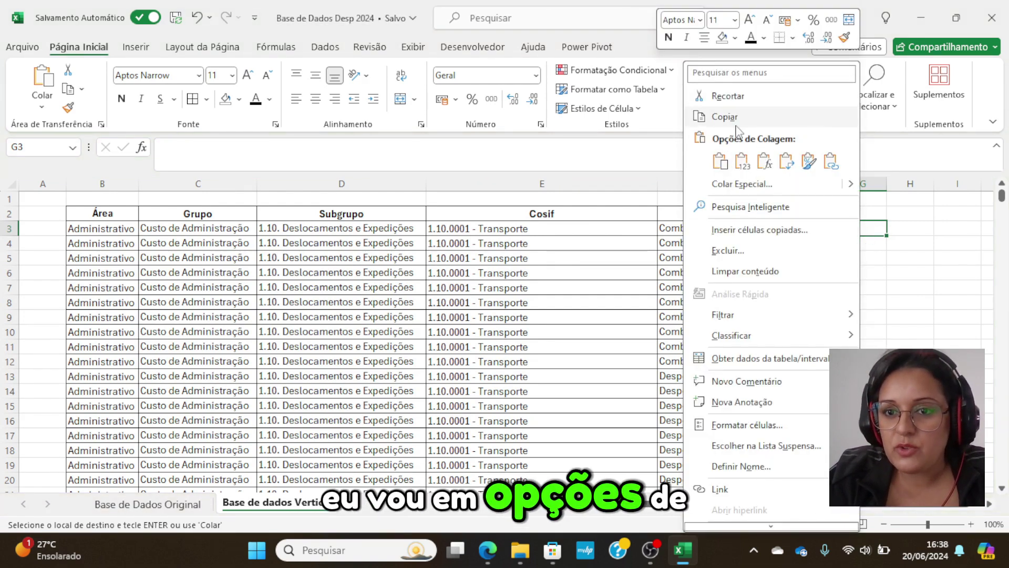
{"action": "mouse_move", "coordinate": [853, 188]}
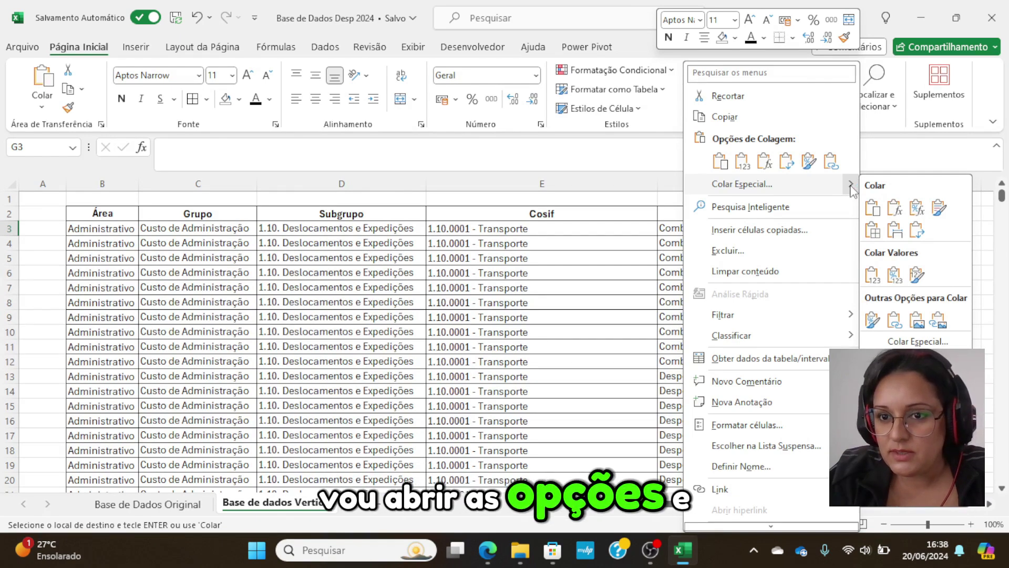
{"action": "left_click", "coordinate": [919, 235]}
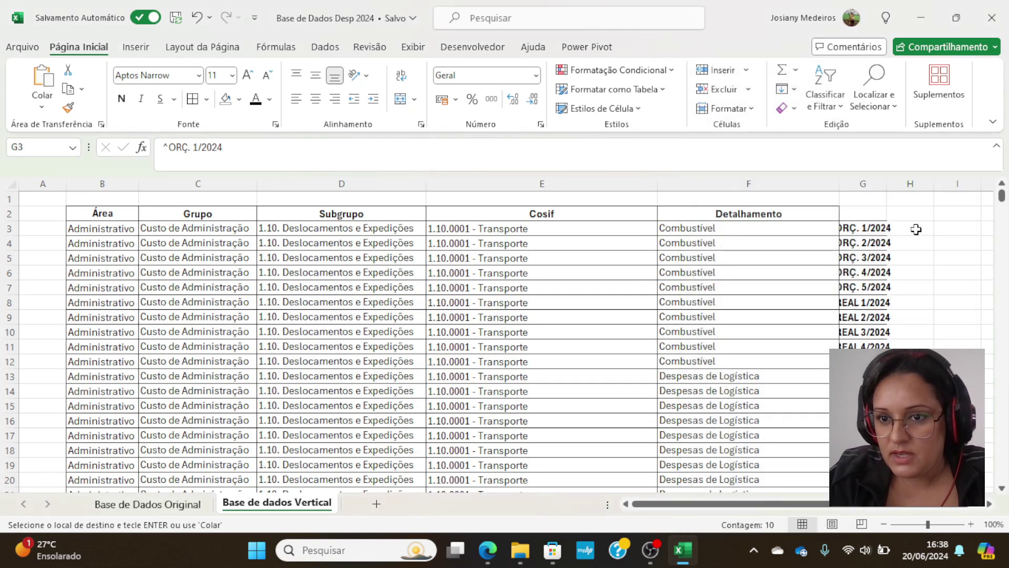
{"action": "double_click", "coordinate": [887, 183]}
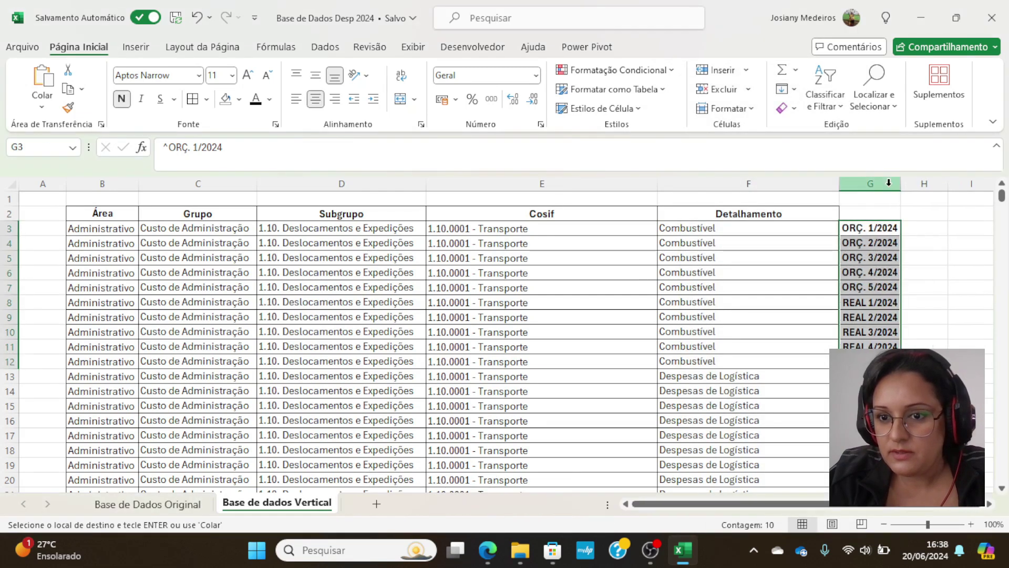
Step: Copy the ten periods in G3:G12 and paste them repeatedly down column G from G13 to the table's last row, 912
{"action": "left_click", "coordinate": [800, 235]}
{"action": "left_click_drag", "start_coordinate": [799, 238], "coordinate": [822, 360]}
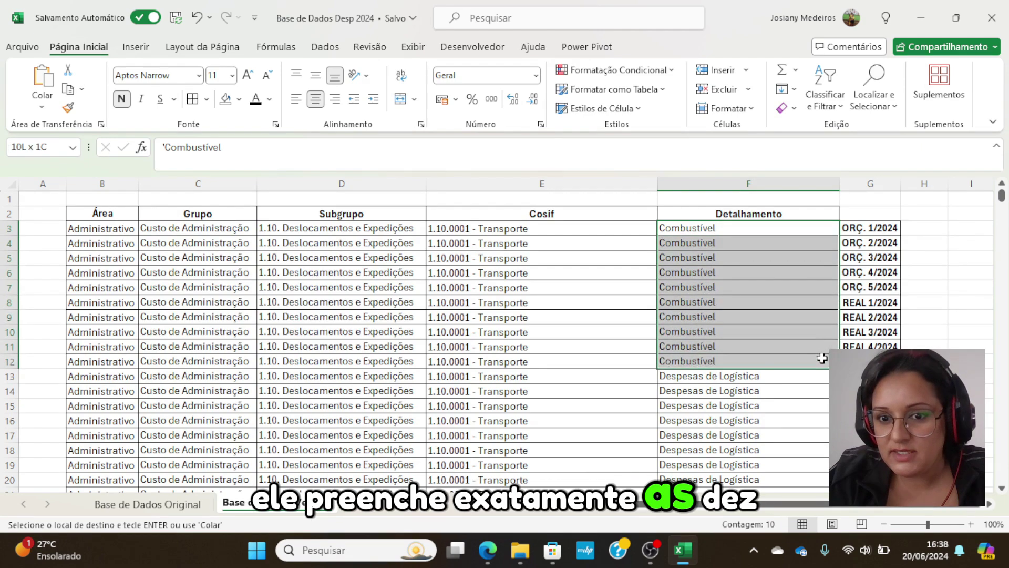
{"action": "left_click", "coordinate": [450, 228]}
{"action": "left_click_drag", "start_coordinate": [100, 233], "coordinate": [777, 360]}
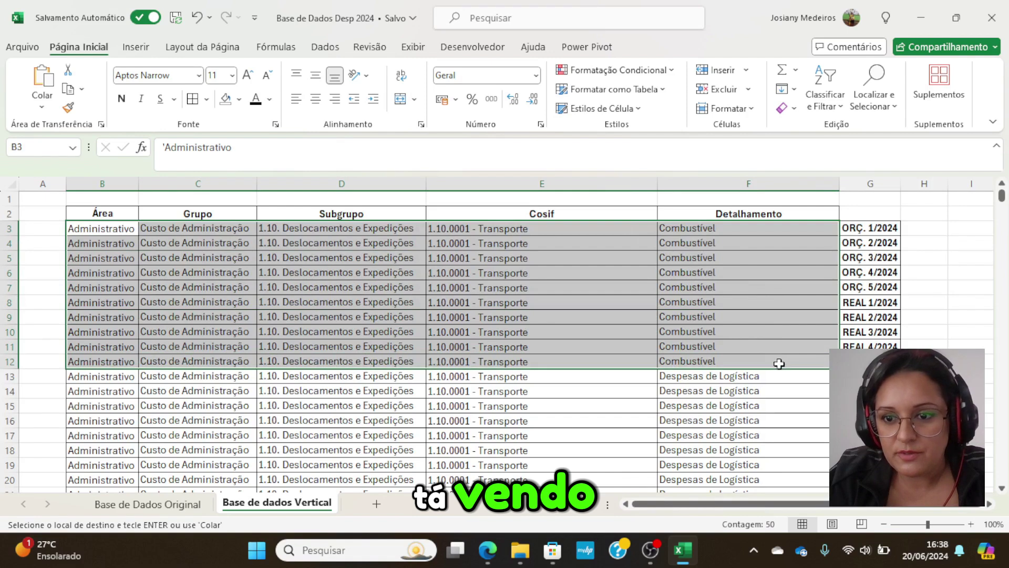
{"action": "left_click_drag", "start_coordinate": [868, 228], "coordinate": [870, 362]}
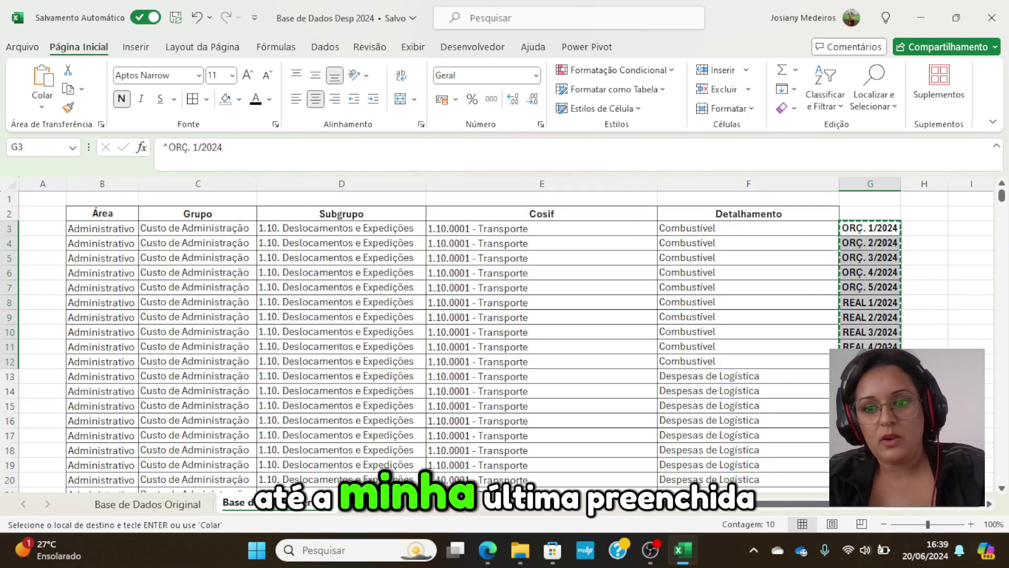
{"action": "left_click", "coordinate": [793, 378]}
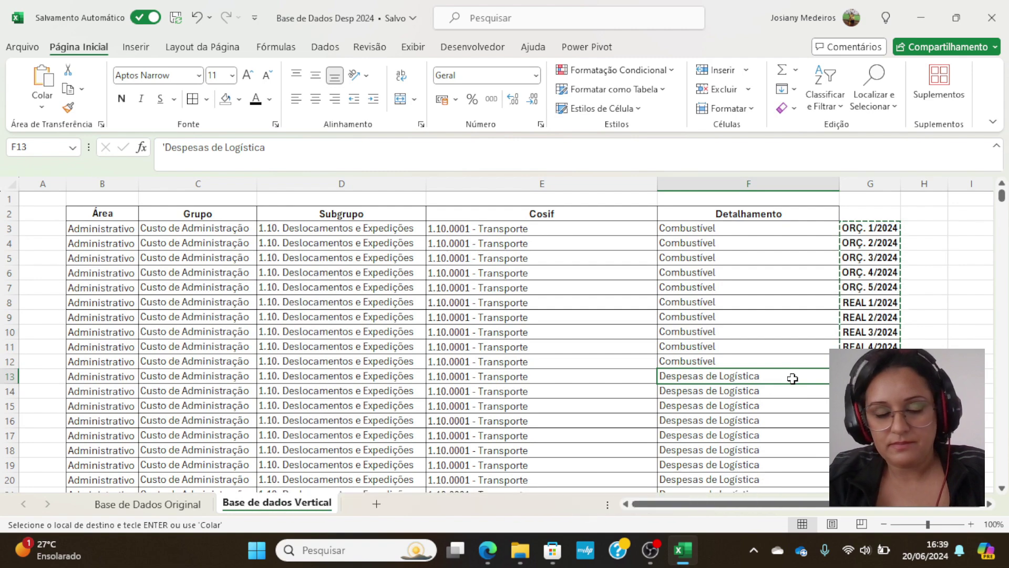
{"action": "left_click_drag", "start_coordinate": [870, 450], "coordinate": [857, 225]}
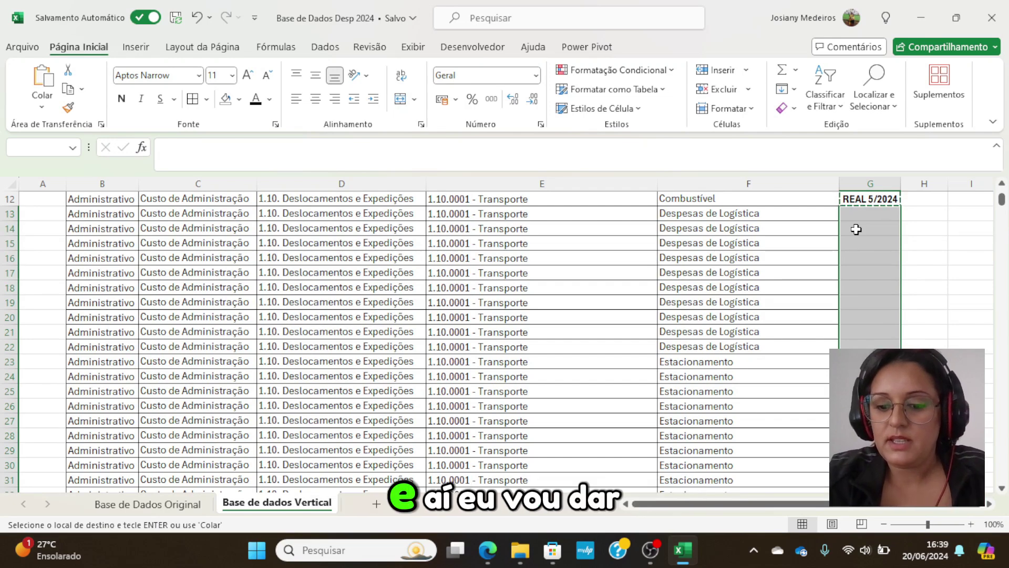
{"action": "key", "text": "Return"}
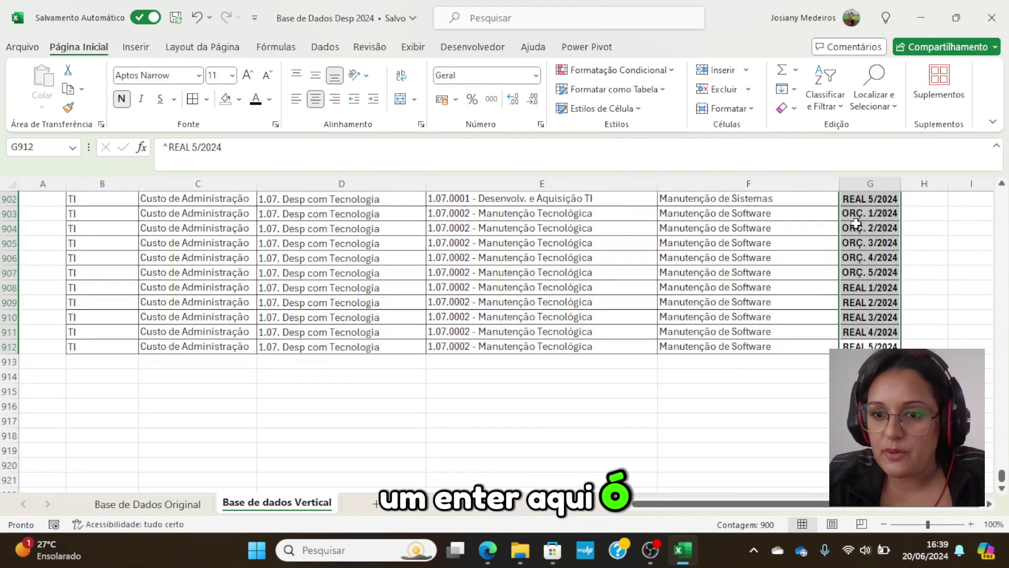
Step: Review the repeated periods in column G, checking the ORÇ. and REAL rows of Combustível and Despesas de Logística
{"action": "scroll", "coordinate": [857, 226], "scroll_direction": "up", "scroll_amount": 20}
{"action": "scroll", "coordinate": [859, 216], "scroll_direction": "up", "scroll_amount": 3}
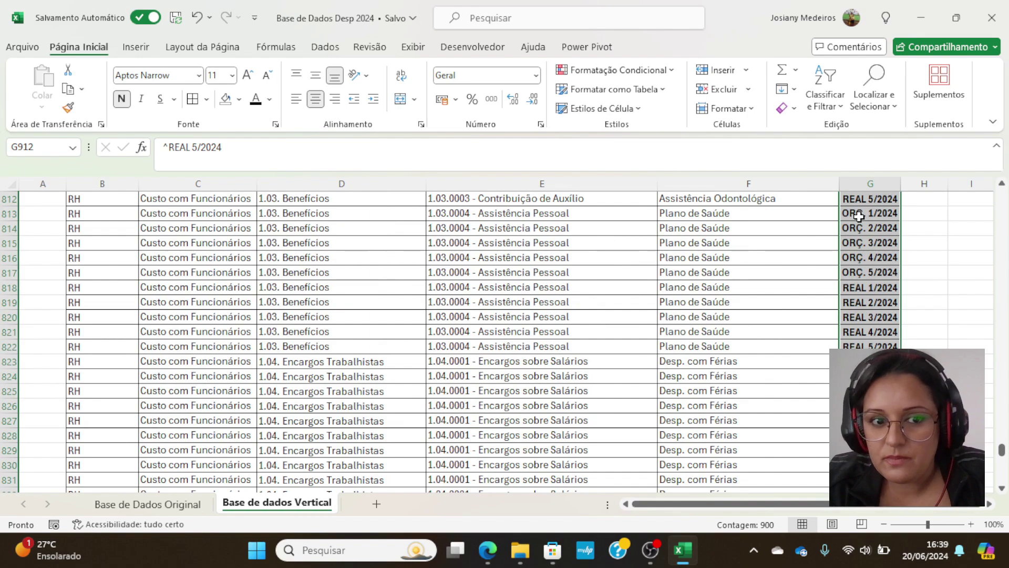
{"action": "scroll", "coordinate": [858, 216], "scroll_direction": "up", "scroll_amount": 11}
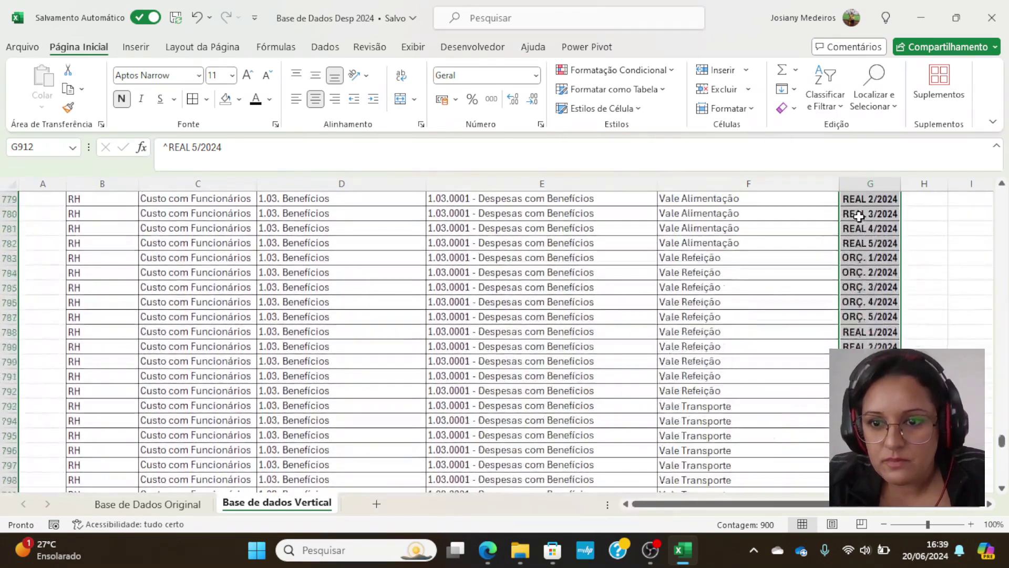
{"action": "scroll", "coordinate": [858, 216], "scroll_direction": "up", "scroll_amount": 20}
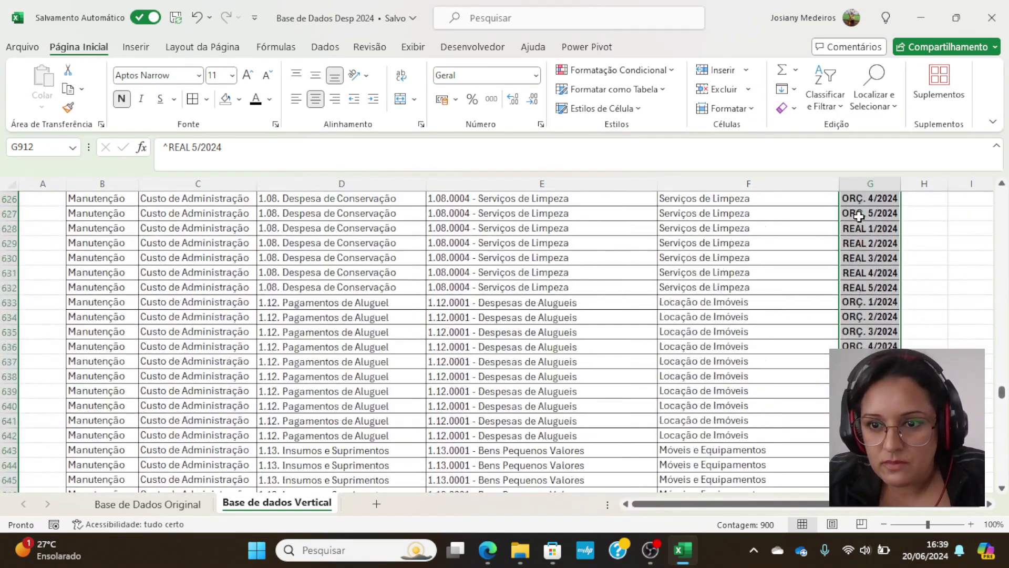
{"action": "scroll", "coordinate": [858, 216], "scroll_direction": "up", "scroll_amount": 17}
{"action": "left_click_drag", "start_coordinate": [1002, 376], "coordinate": [1004, 174]}
{"action": "left_click_drag", "start_coordinate": [852, 225], "coordinate": [805, 286]}
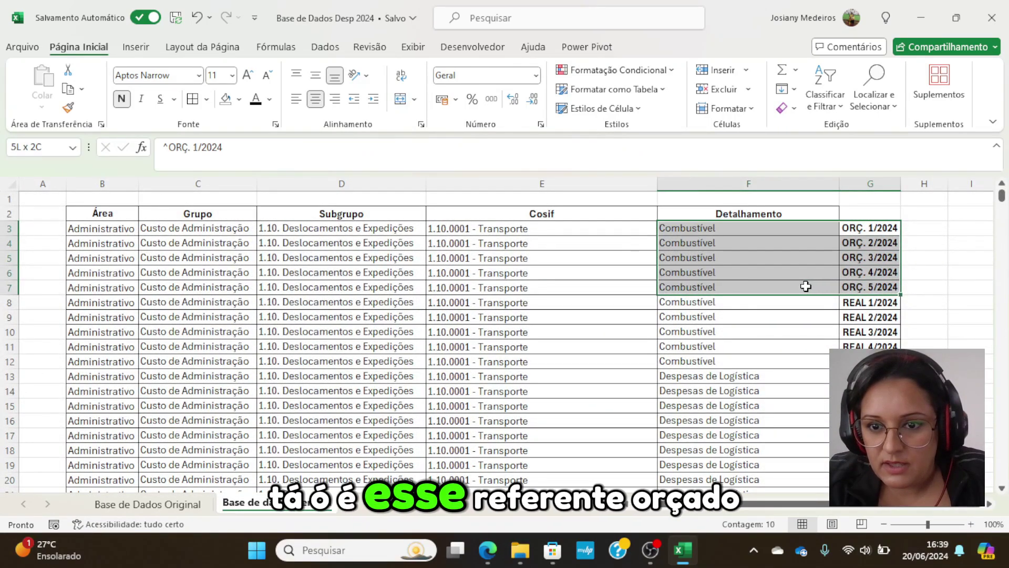
{"action": "left_click_drag", "start_coordinate": [870, 302], "coordinate": [736, 358]}
{"action": "scroll", "coordinate": [828, 381], "scroll_direction": "down", "scroll_amount": 2}
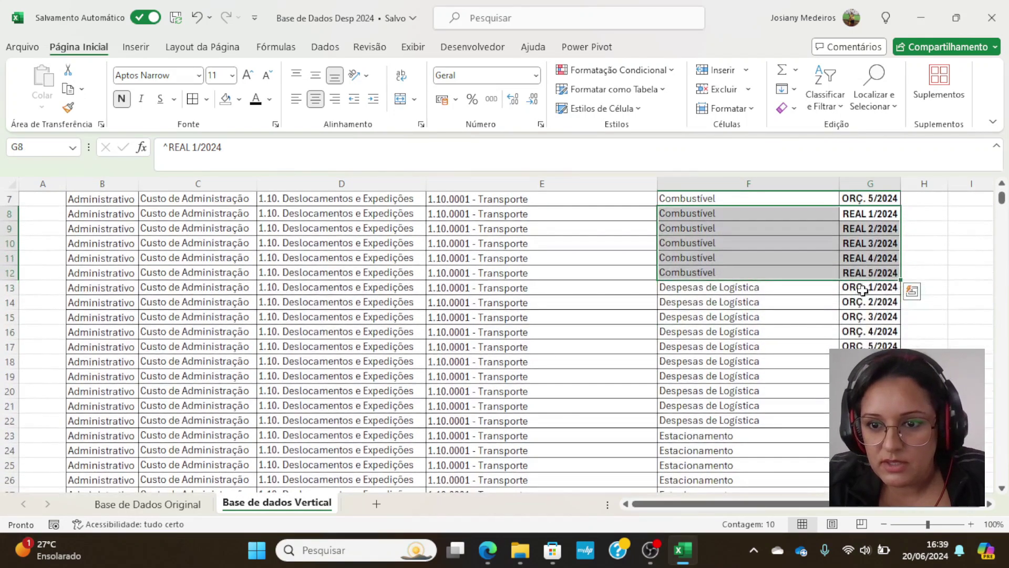
{"action": "left_click_drag", "start_coordinate": [869, 288], "coordinate": [795, 351]}
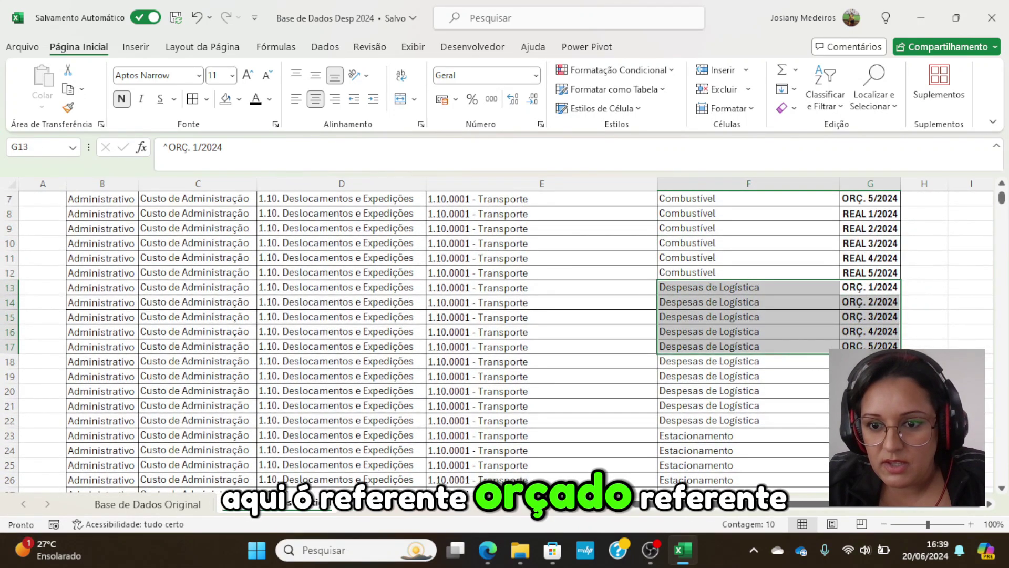
{"action": "left_click_drag", "start_coordinate": [869, 361], "coordinate": [803, 417]}
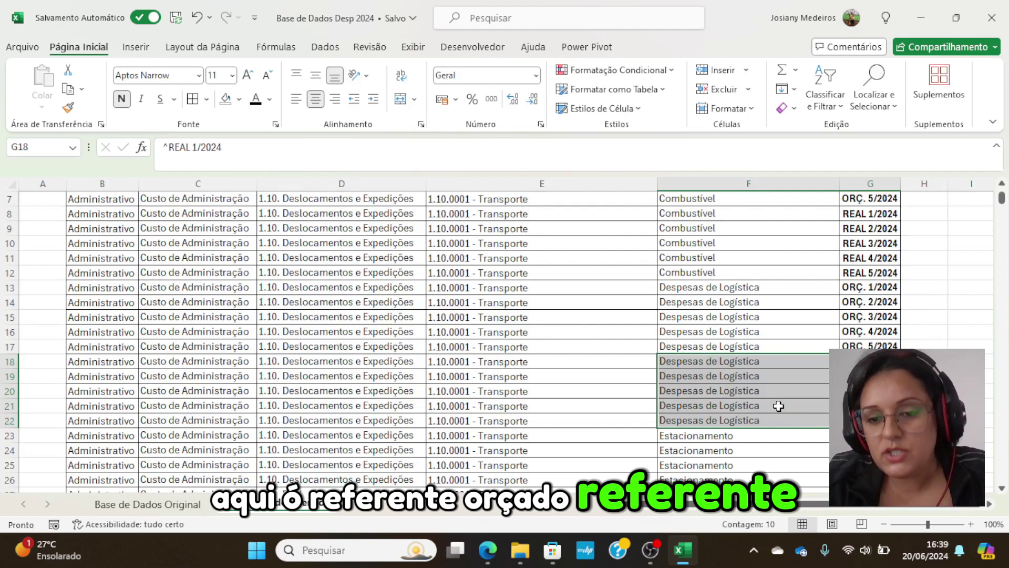
{"action": "scroll", "coordinate": [795, 404], "scroll_direction": "up", "scroll_amount": 2}
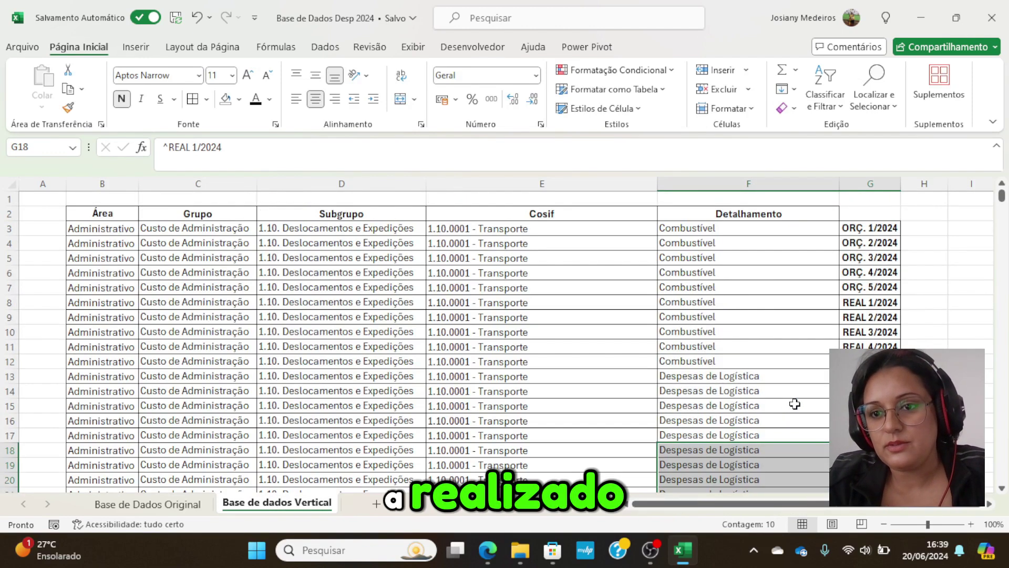
Step: Remove the bold formatting from the whole of column G and check the period rows
{"action": "left_click", "coordinate": [868, 181]}
{"action": "left_click", "coordinate": [121, 99]}
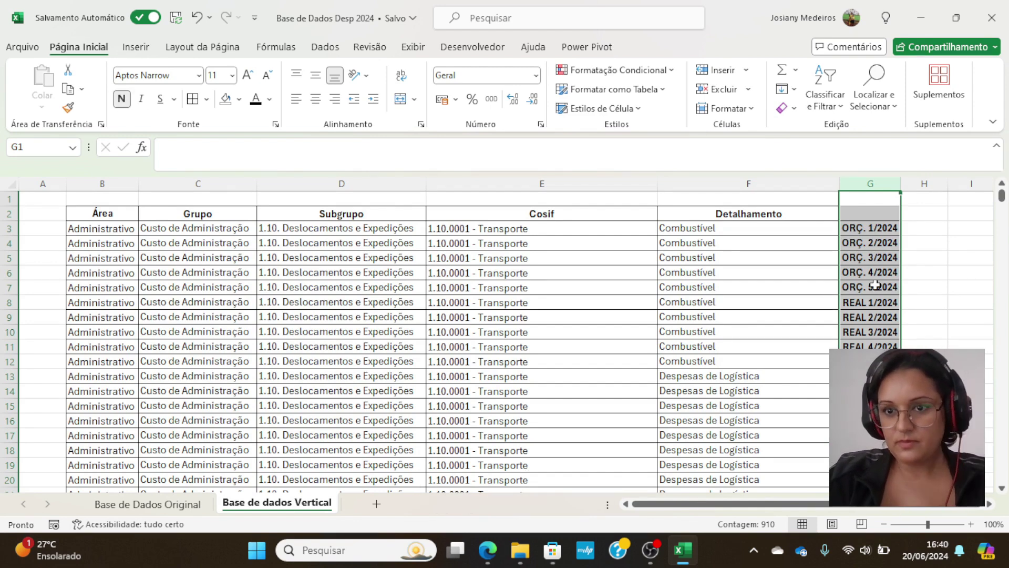
{"action": "left_click", "coordinate": [122, 104]}
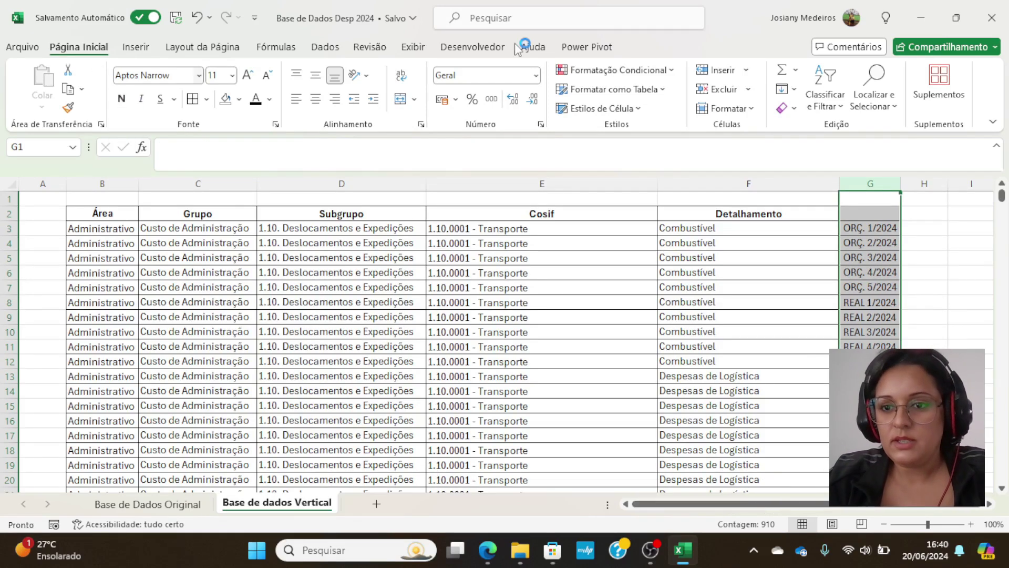
{"action": "left_click", "coordinate": [886, 228]}
{"action": "scroll", "coordinate": [879, 243], "scroll_direction": "down", "scroll_amount": 8}
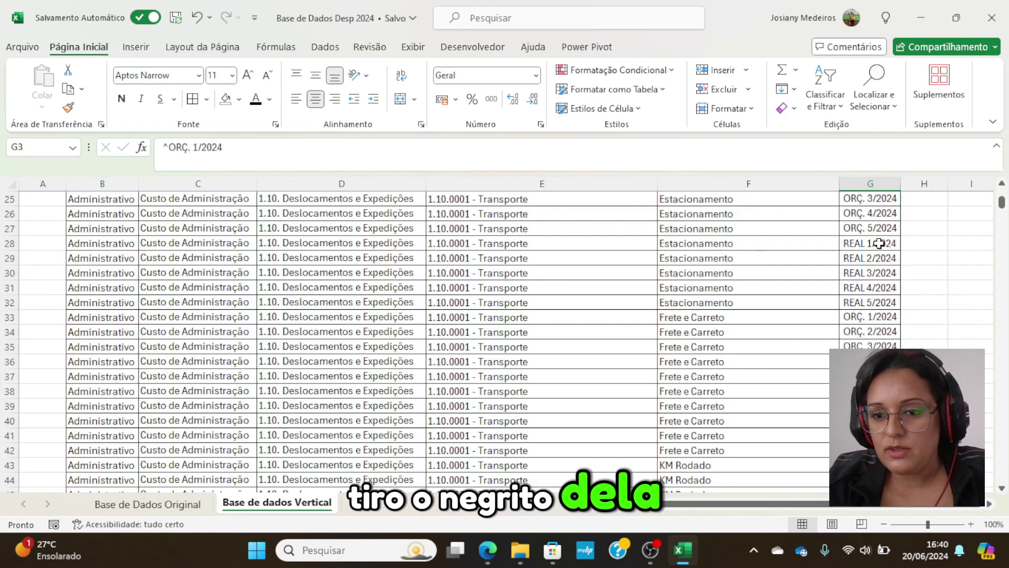
{"action": "scroll", "coordinate": [879, 243], "scroll_direction": "up", "scroll_amount": 8}
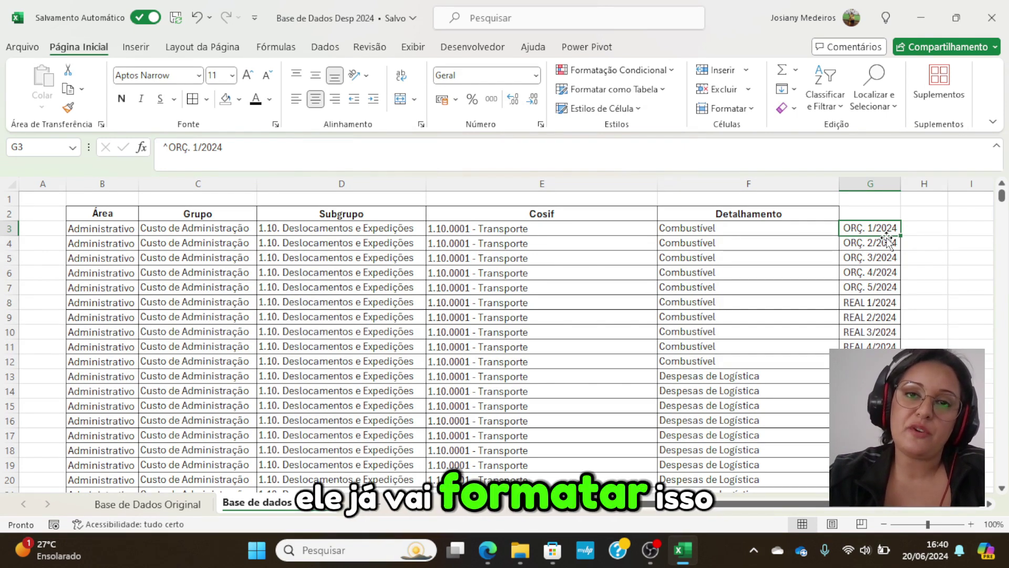
Step: Enter the header Data in cell H2
{"action": "left_click", "coordinate": [915, 213]}
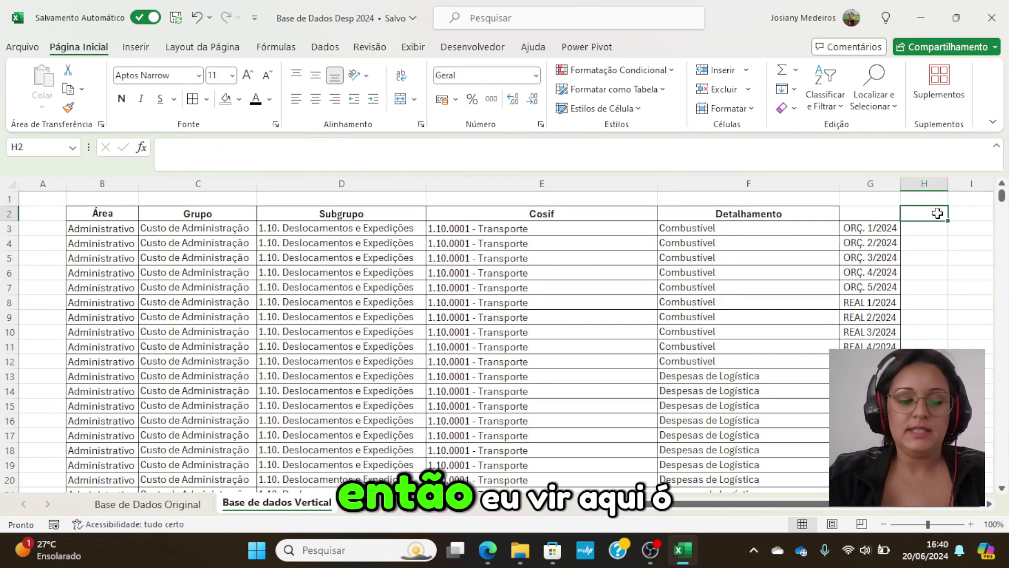
{"action": "type", "text": "Data"}
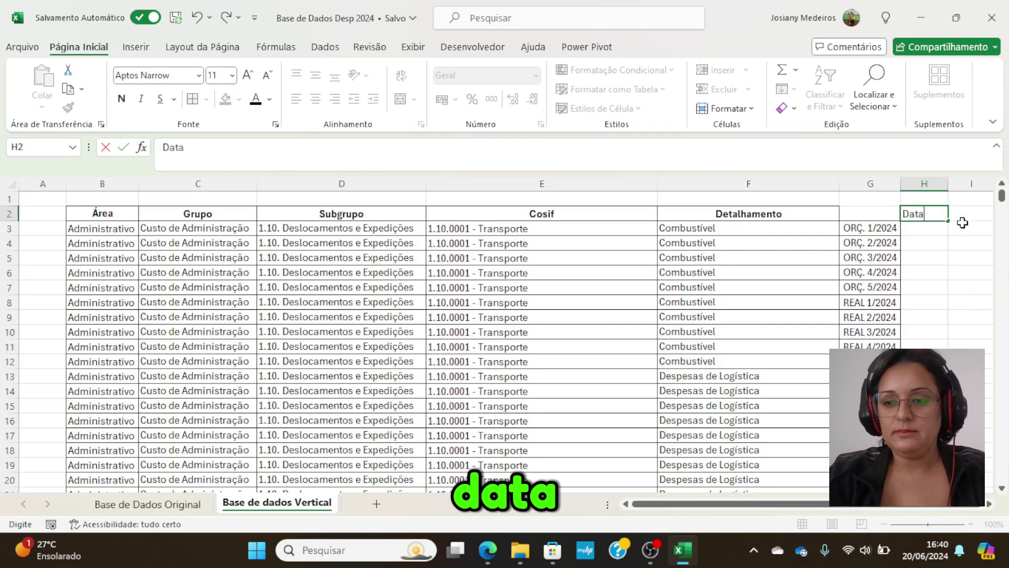
{"action": "key", "text": "Return"}
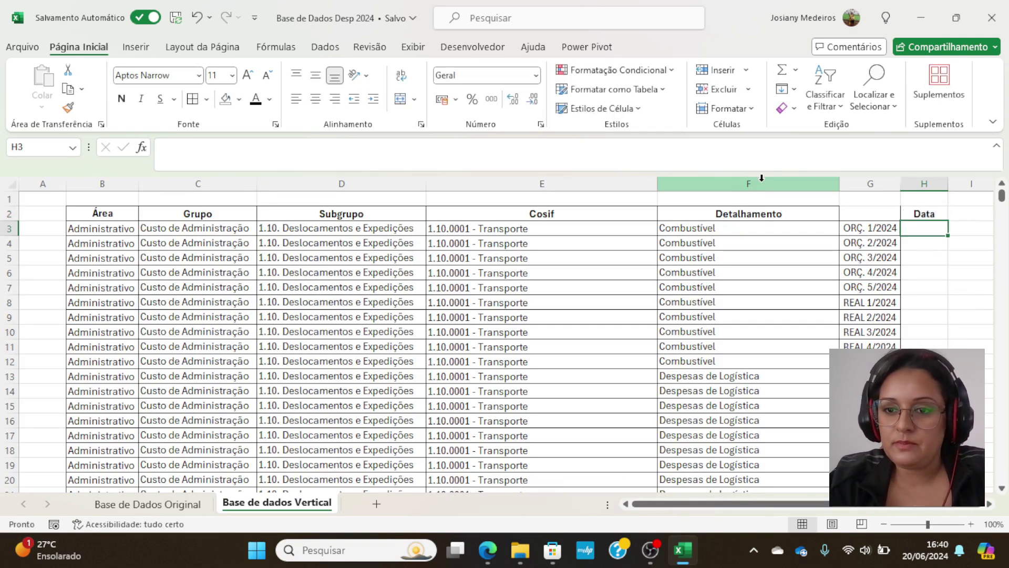
Step: Start a fixed-width (Largura fixa) Text to Columns conversion on the periods in G3:G912 and advance to the column breaks
{"action": "left_click", "coordinate": [862, 226]}
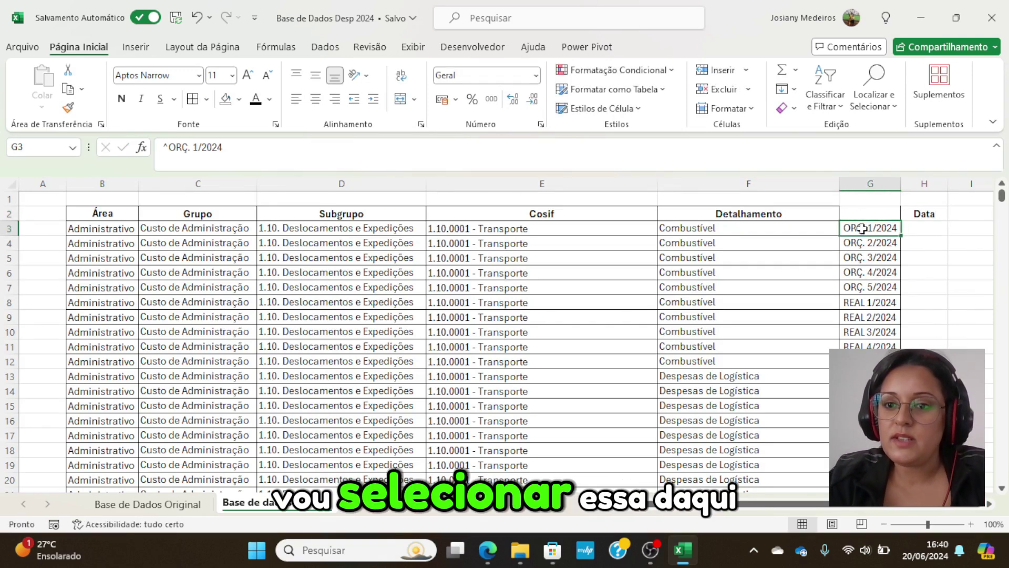
{"action": "key", "text": "shift+Down"}
{"action": "key", "text": "End"}
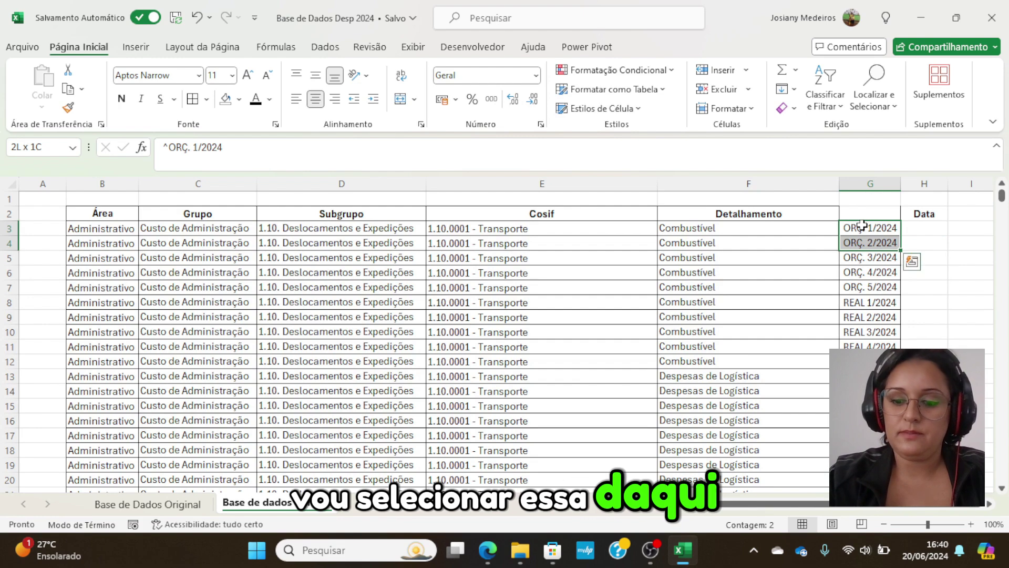
{"action": "key", "text": "shift+Down"}
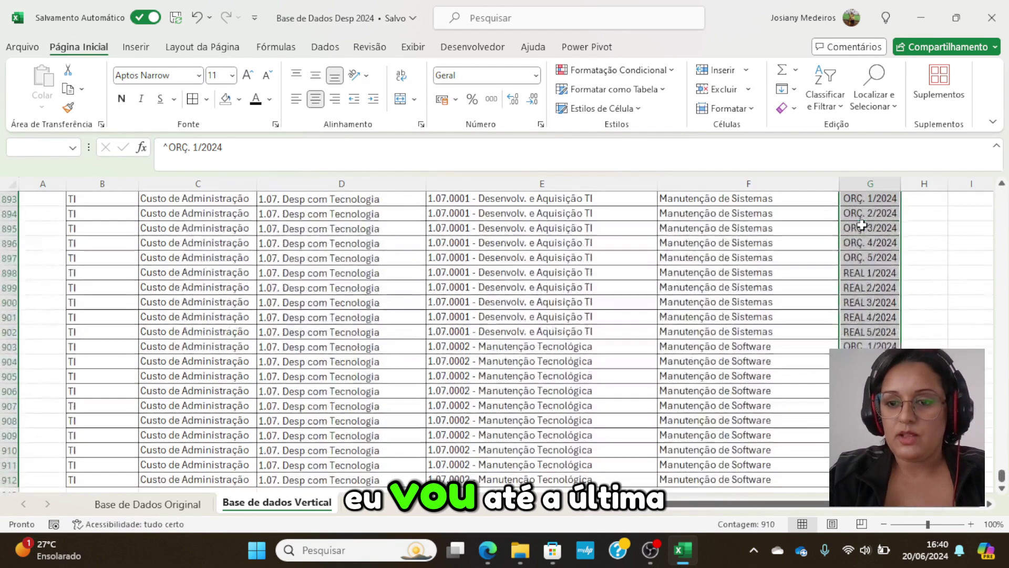
{"action": "left_click", "coordinate": [325, 47]}
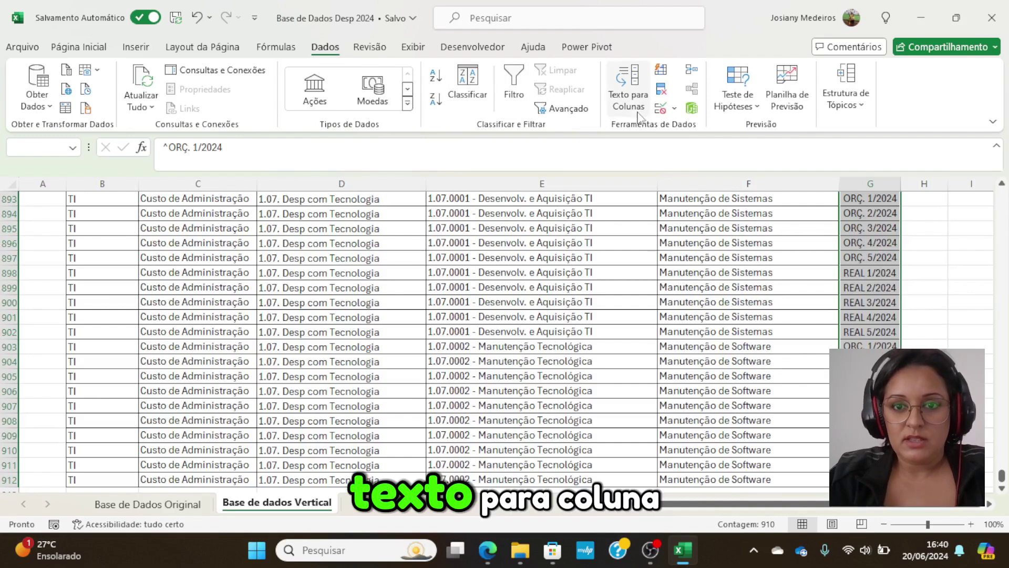
{"action": "left_click", "coordinate": [629, 97]}
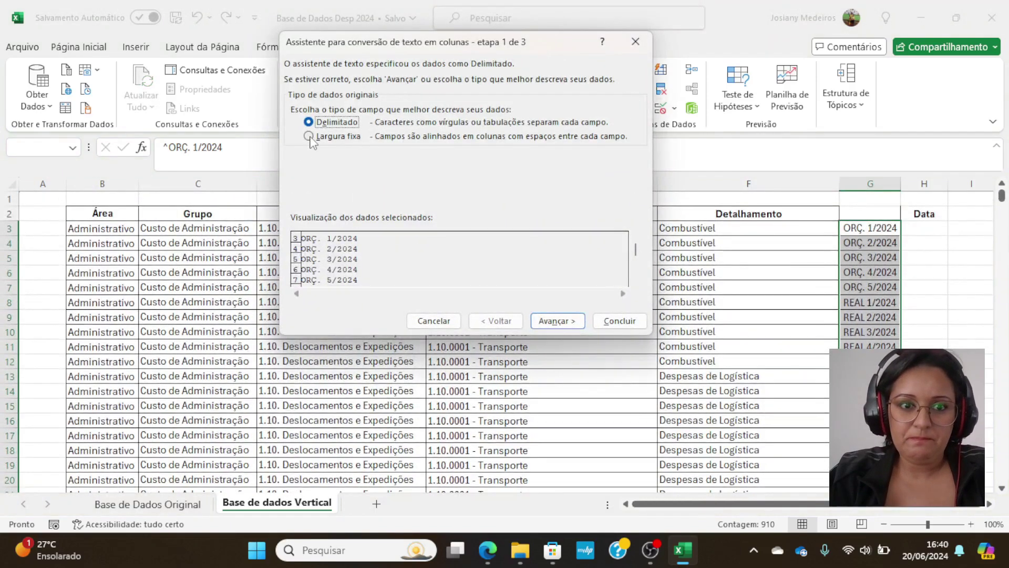
{"action": "left_click", "coordinate": [311, 138]}
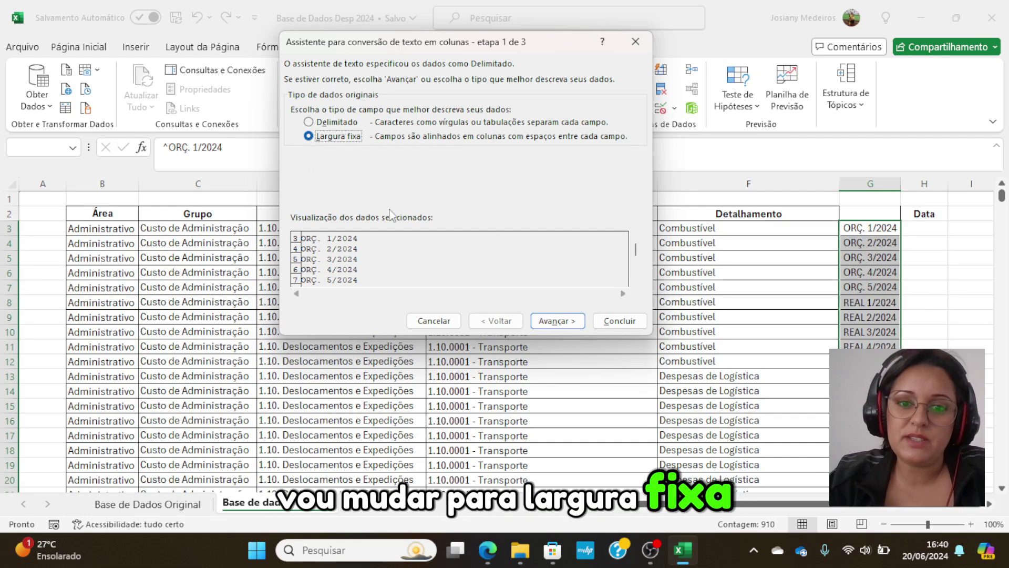
{"action": "left_click", "coordinate": [552, 323]}
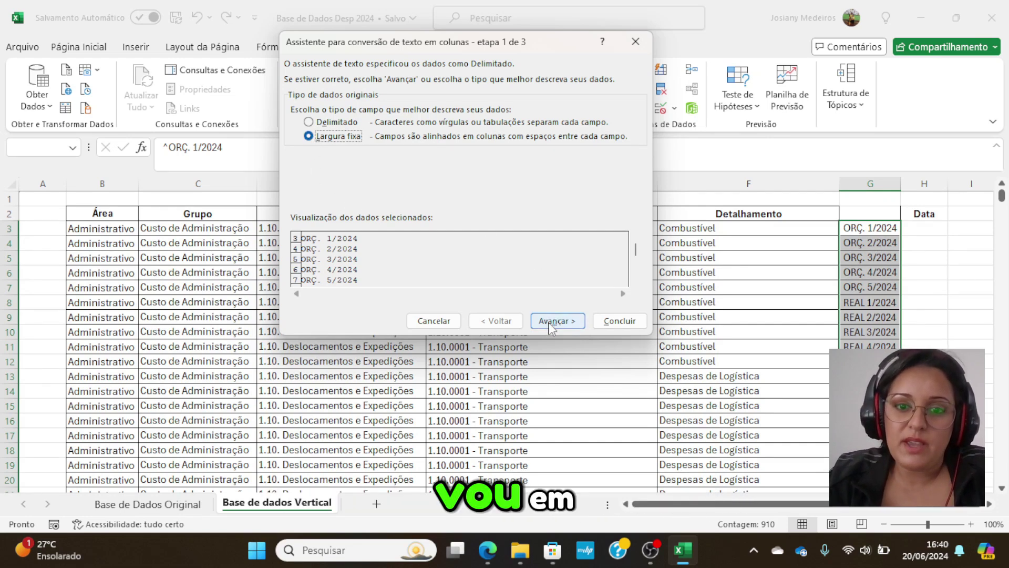
{"action": "left_click", "coordinate": [552, 322]}
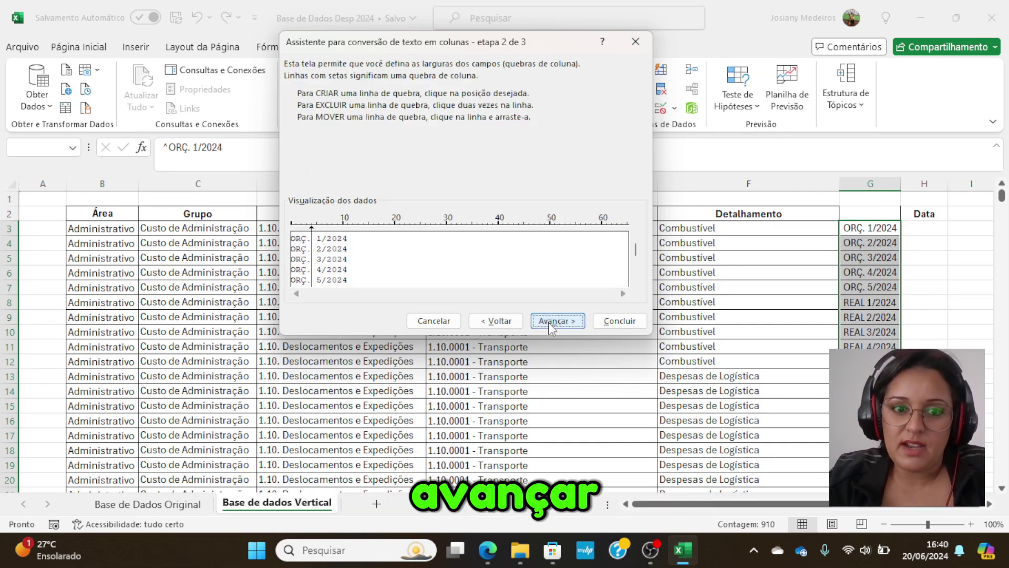
Step: Move the column break to position 5, just before the month number, and check it against the ORÇ. and REAL rows of the preview
{"action": "left_click", "coordinate": [333, 229]}
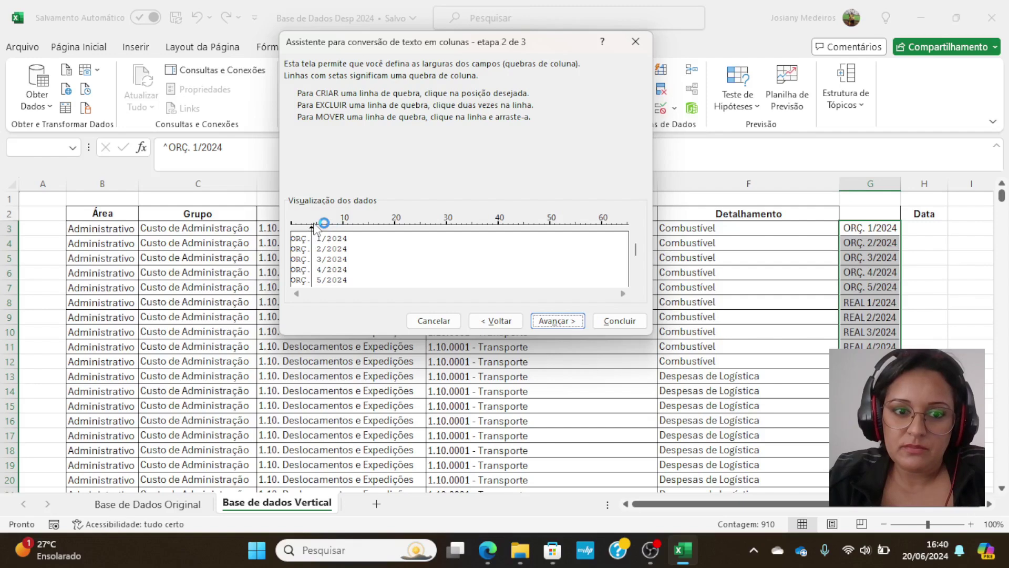
{"action": "left_click", "coordinate": [317, 229]}
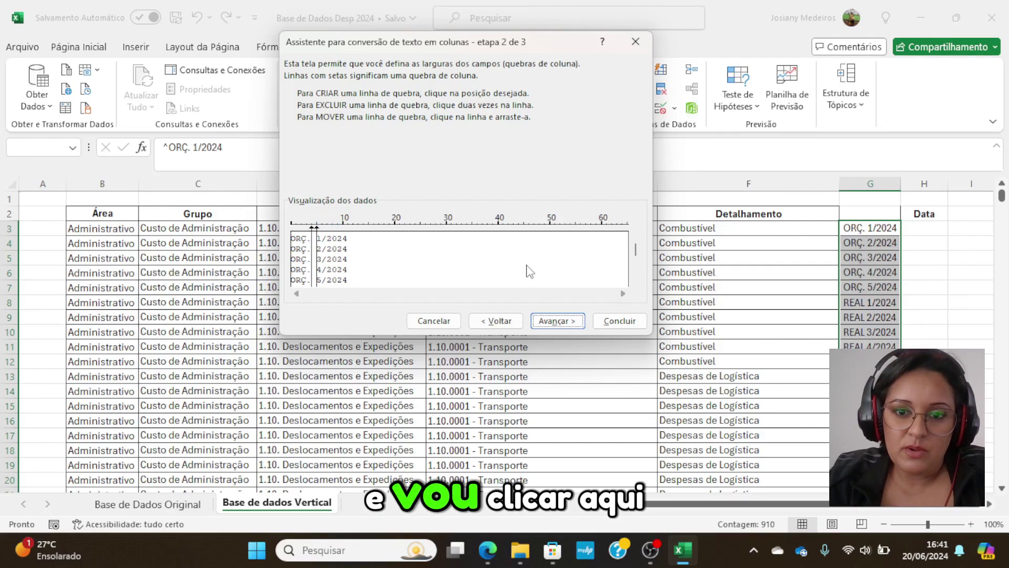
{"action": "left_click_drag", "start_coordinate": [637, 256], "coordinate": [642, 264]}
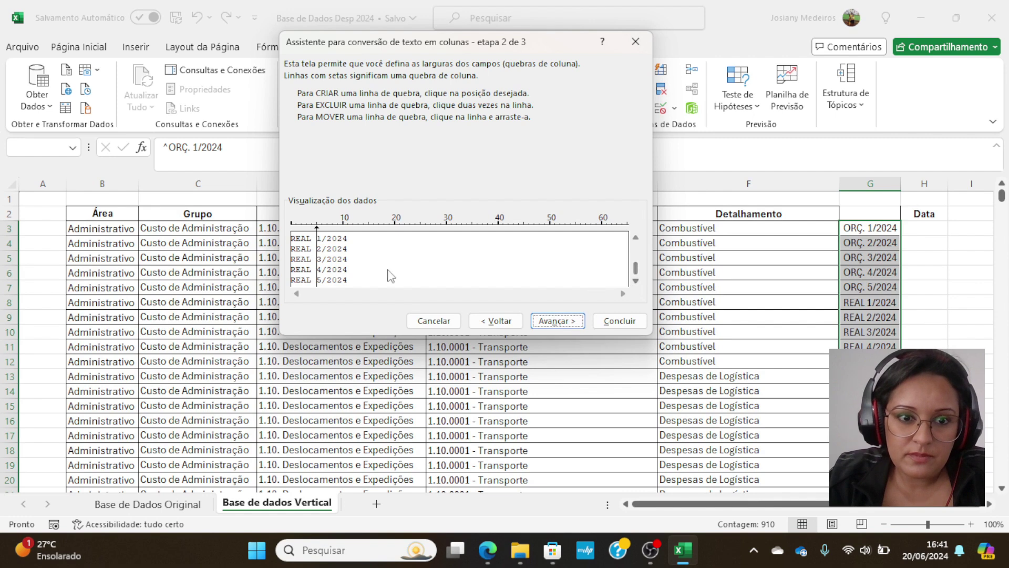
{"action": "left_click_drag", "start_coordinate": [636, 273], "coordinate": [643, 252]}
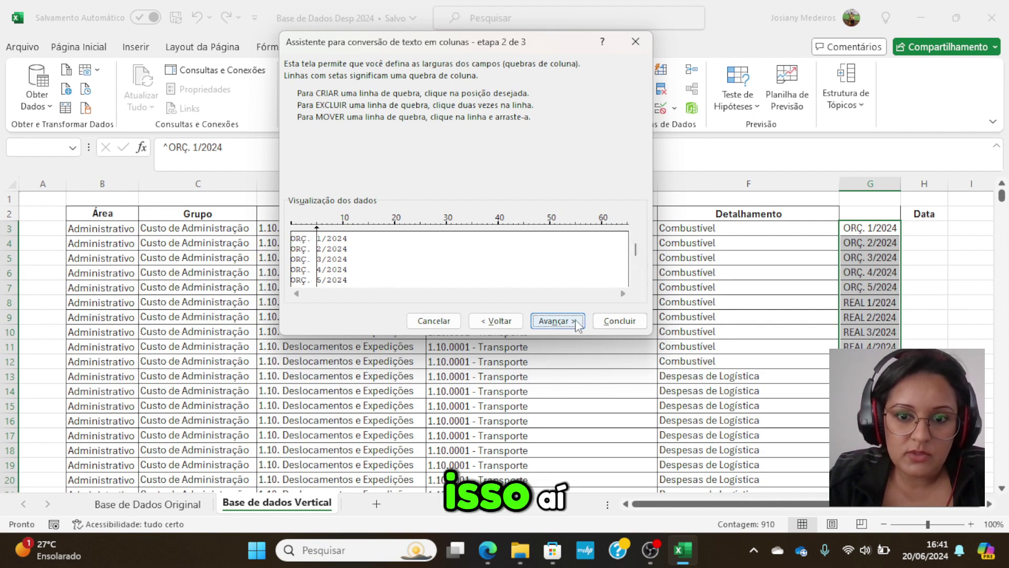
{"action": "left_click", "coordinate": [557, 321]}
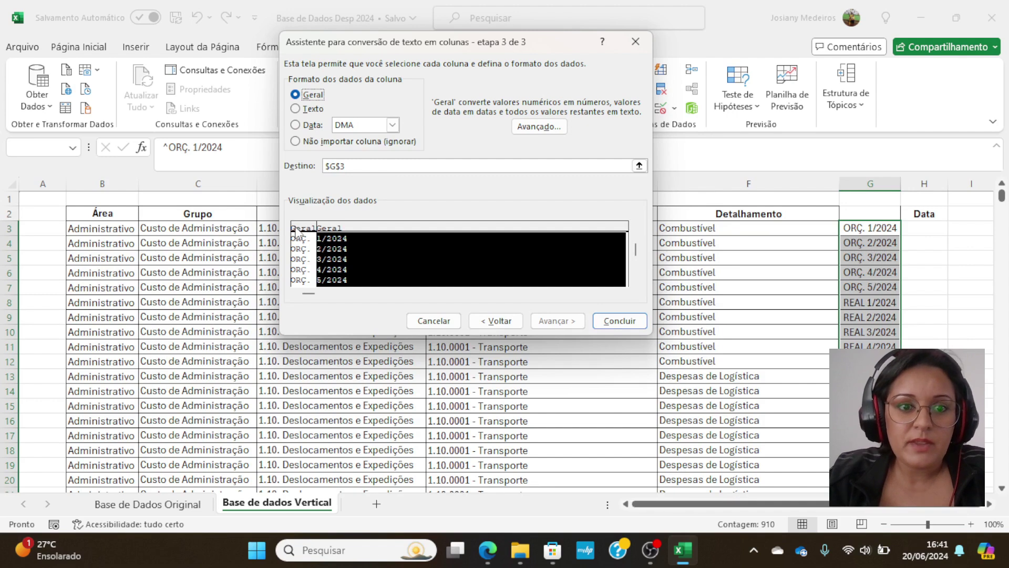
Step: Format the second split column as a DMA date, keep the first as Geral, and complete the conversion with destination G3
{"action": "left_click", "coordinate": [296, 231]}
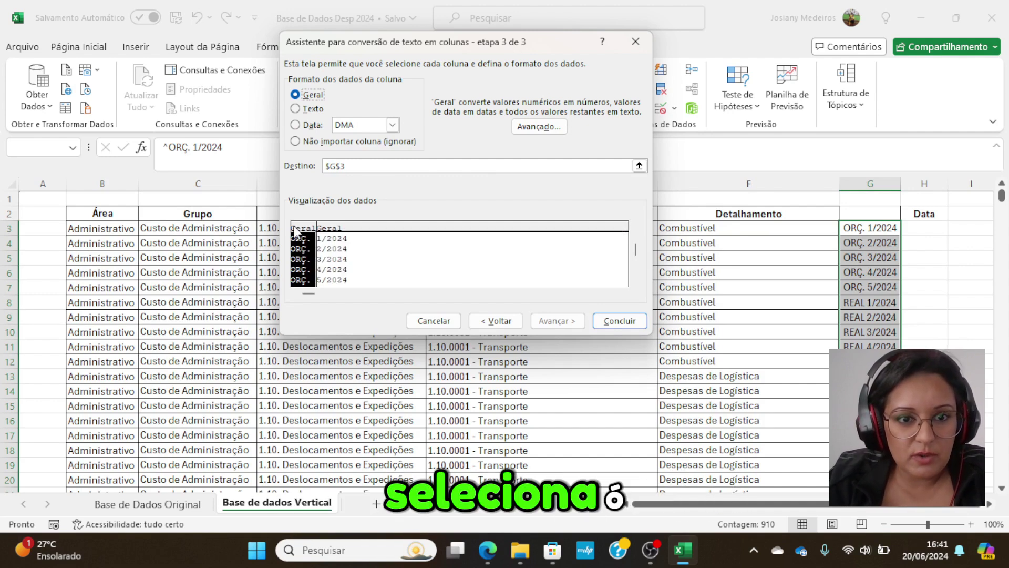
{"action": "left_click", "coordinate": [335, 231]}
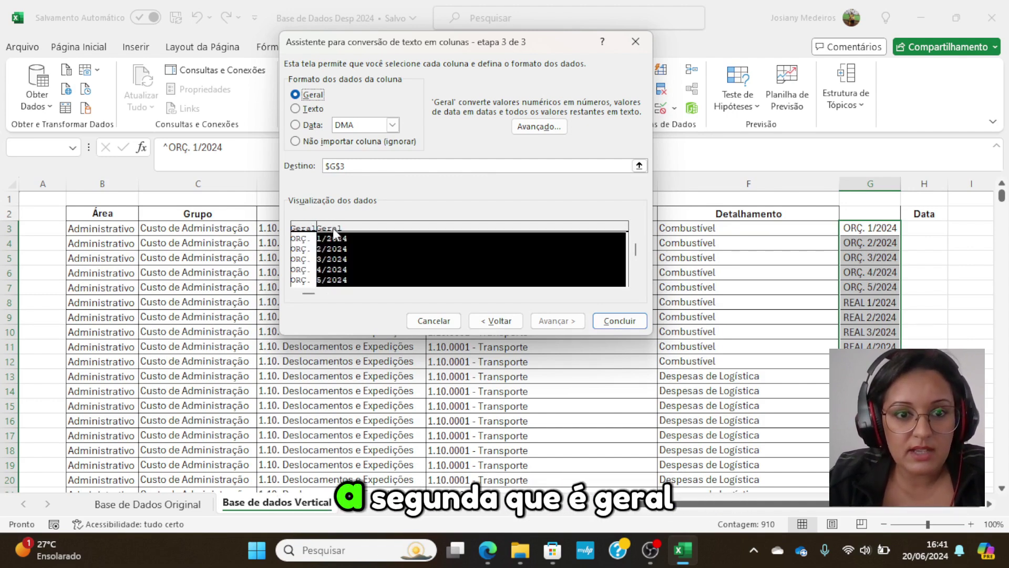
{"action": "left_click", "coordinate": [295, 126]}
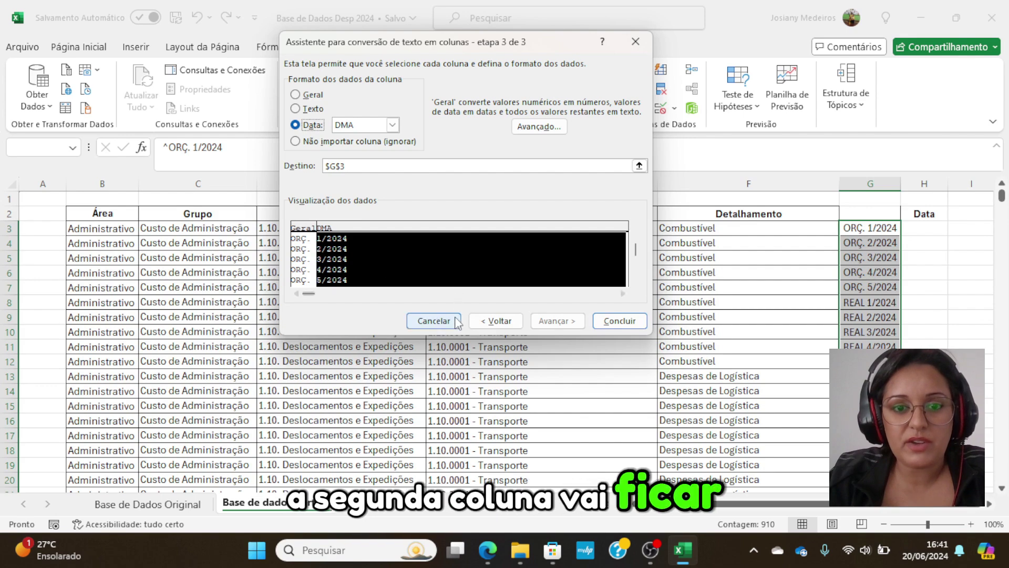
{"action": "left_click", "coordinate": [614, 321]}
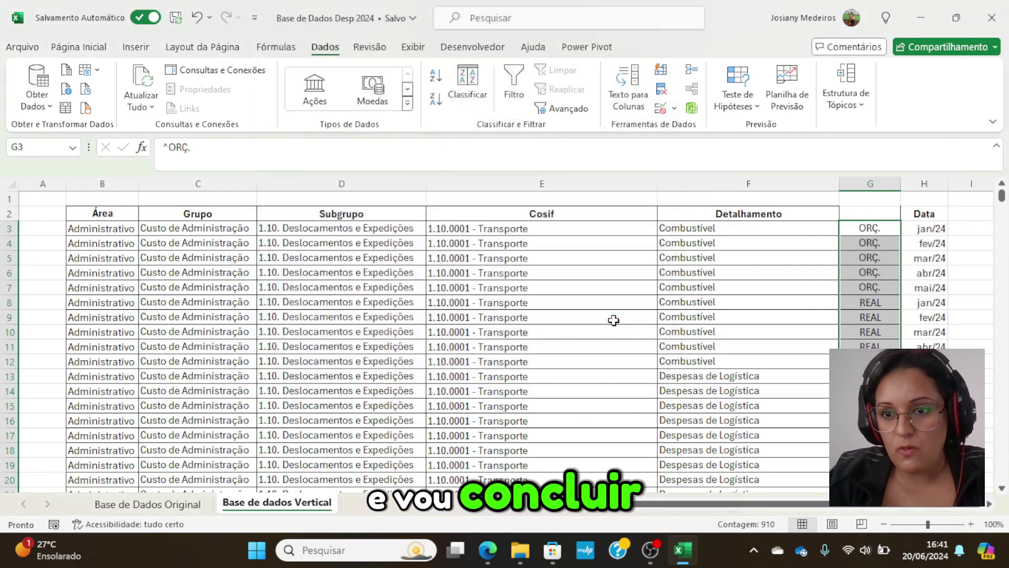
Step: Examine the split type and date values in columns G and H, checking the underlying dates of the cells from H3 to H12
{"action": "scroll", "coordinate": [941, 277], "scroll_direction": "down", "scroll_amount": 6}
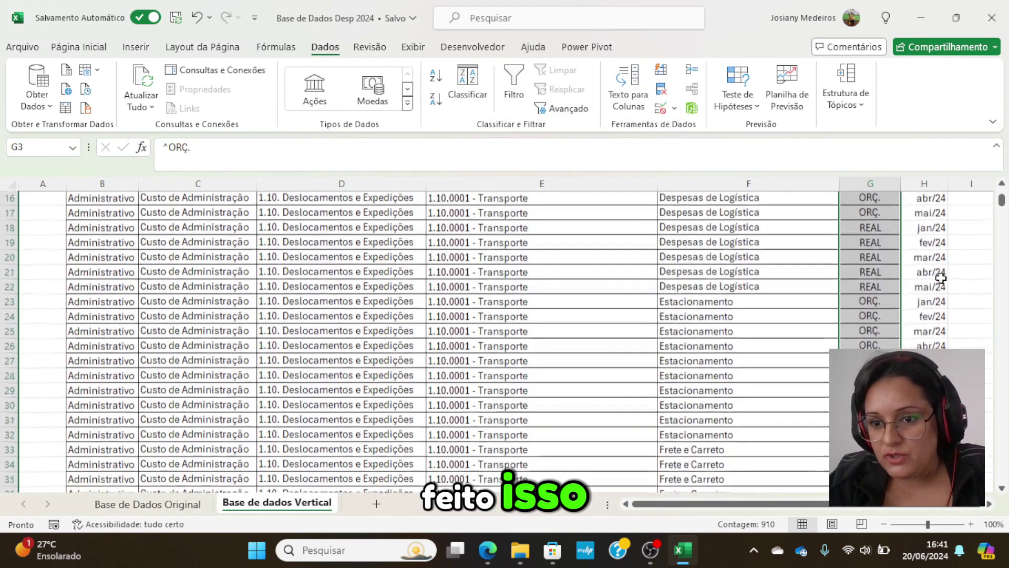
{"action": "scroll", "coordinate": [941, 277], "scroll_direction": "up", "scroll_amount": 6}
{"action": "left_click", "coordinate": [934, 228]}
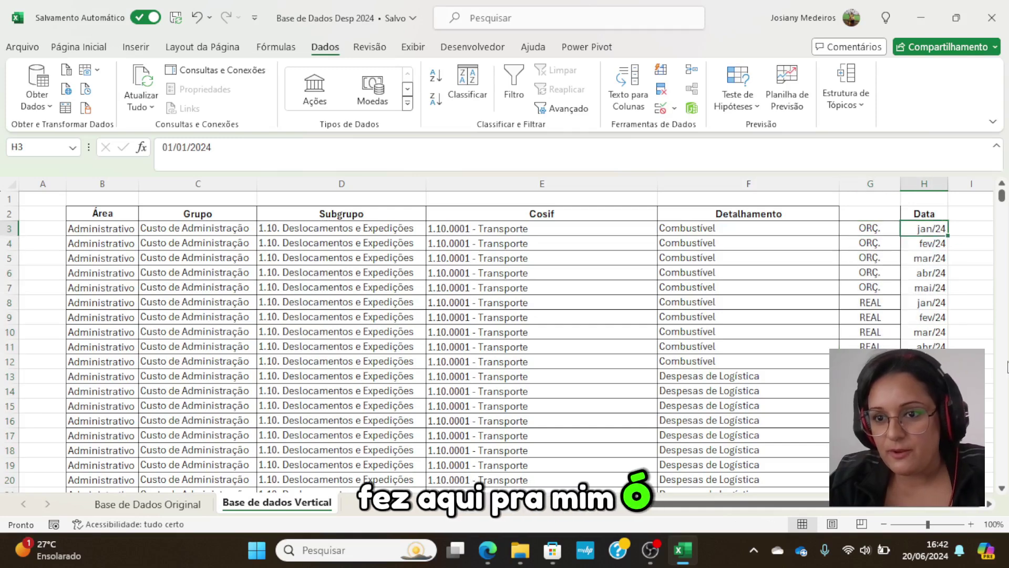
{"action": "key", "text": "Down"}
{"action": "key", "text": "Down"}
{"action": "key", "text": "Down"}
{"action": "key", "text": "Down"}
{"action": "key", "text": "Down"}
{"action": "key", "text": "Down"}
{"action": "key", "text": "Down"}
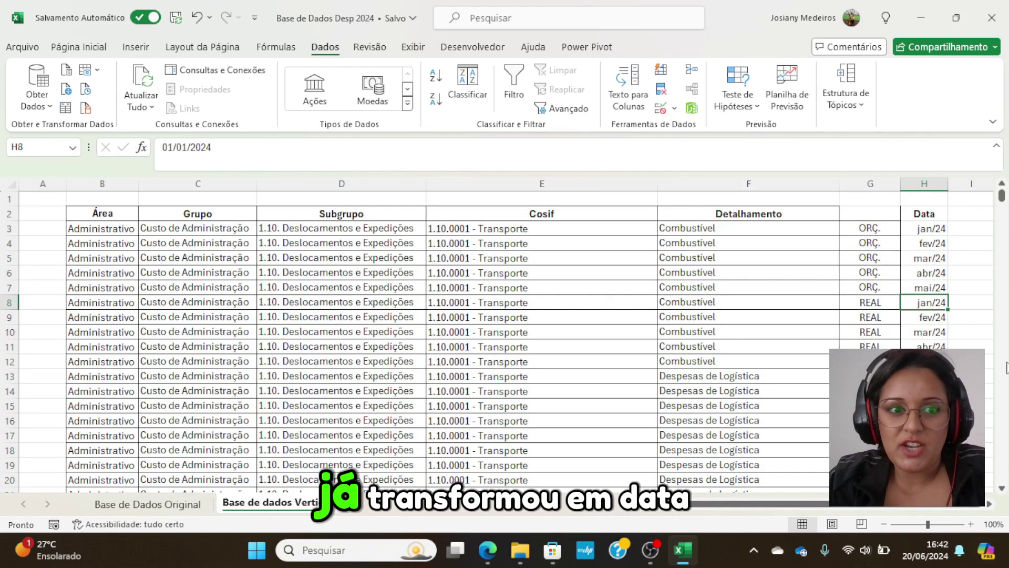
{"action": "key", "text": "Down"}
{"action": "key", "text": "Down"}
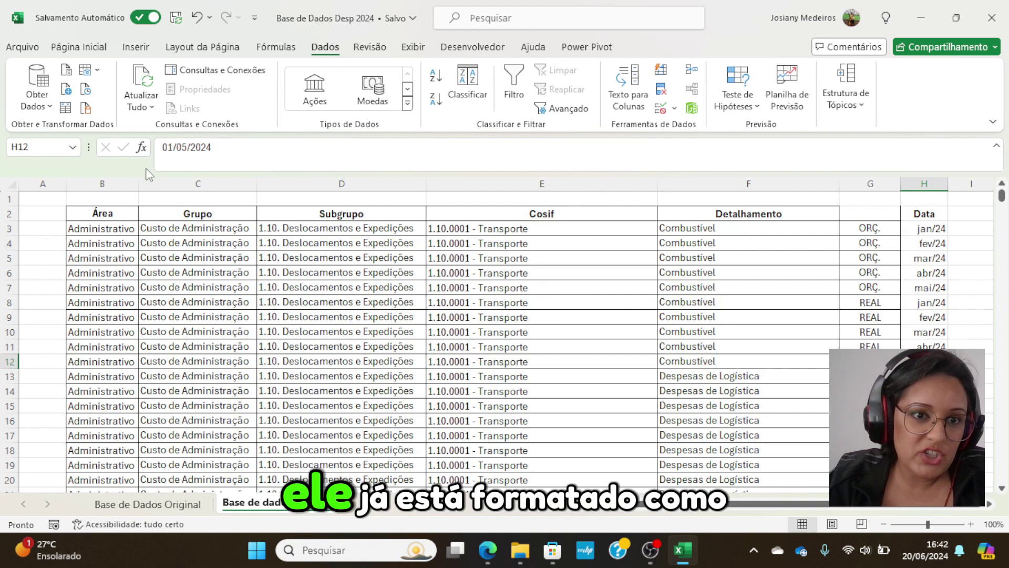
{"action": "left_click", "coordinate": [214, 148]}
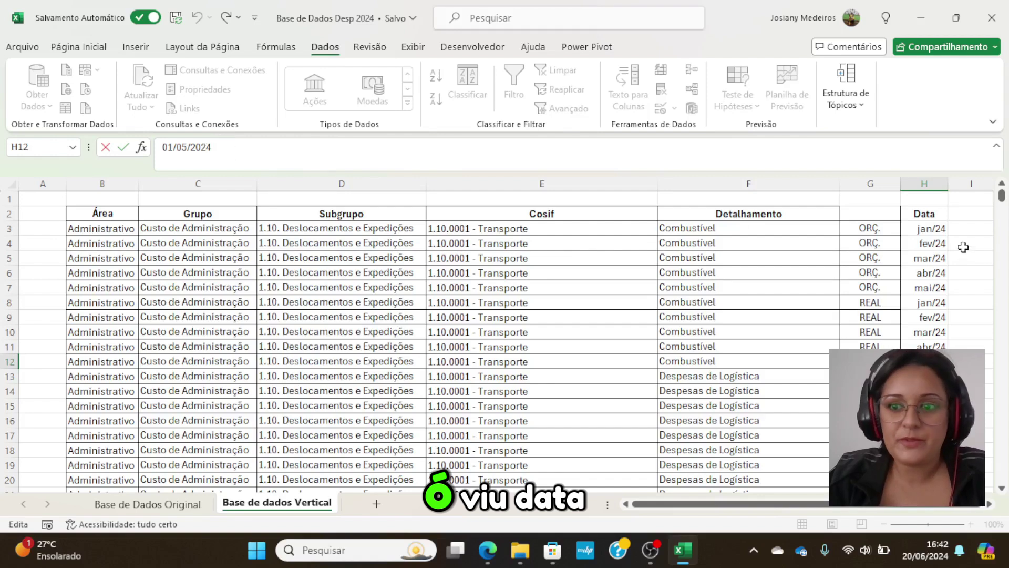
{"action": "left_click", "coordinate": [938, 245]}
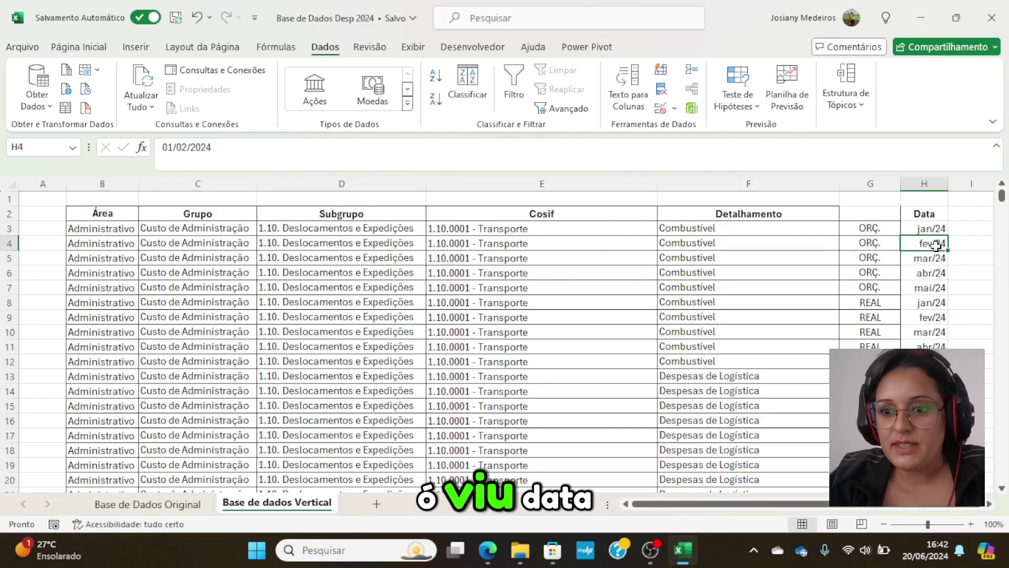
{"action": "left_click", "coordinate": [923, 185]}
Step: Enter the header Tipo in cell G2
{"action": "left_click", "coordinate": [868, 215]}
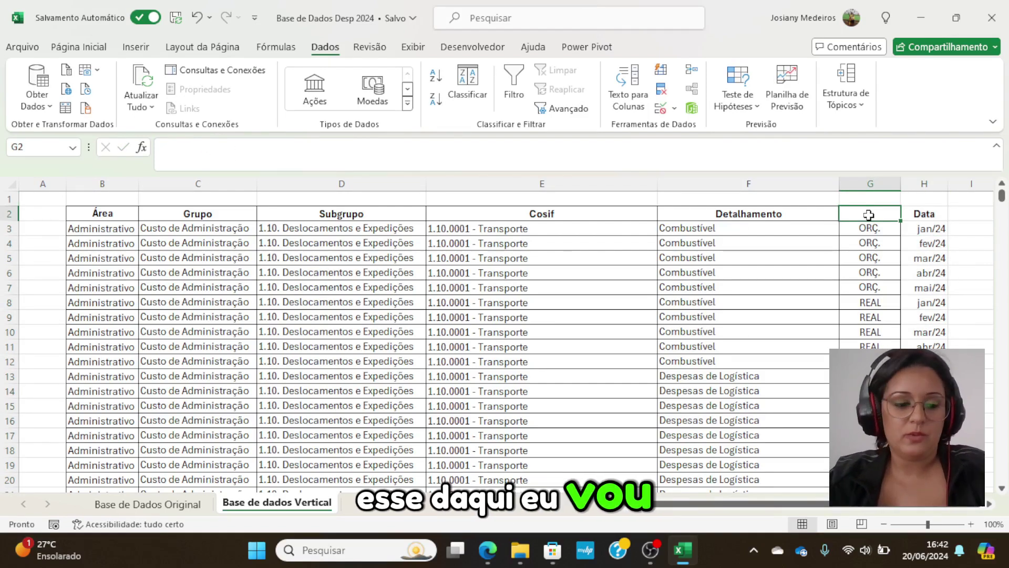
{"action": "type", "text": "TRip"}
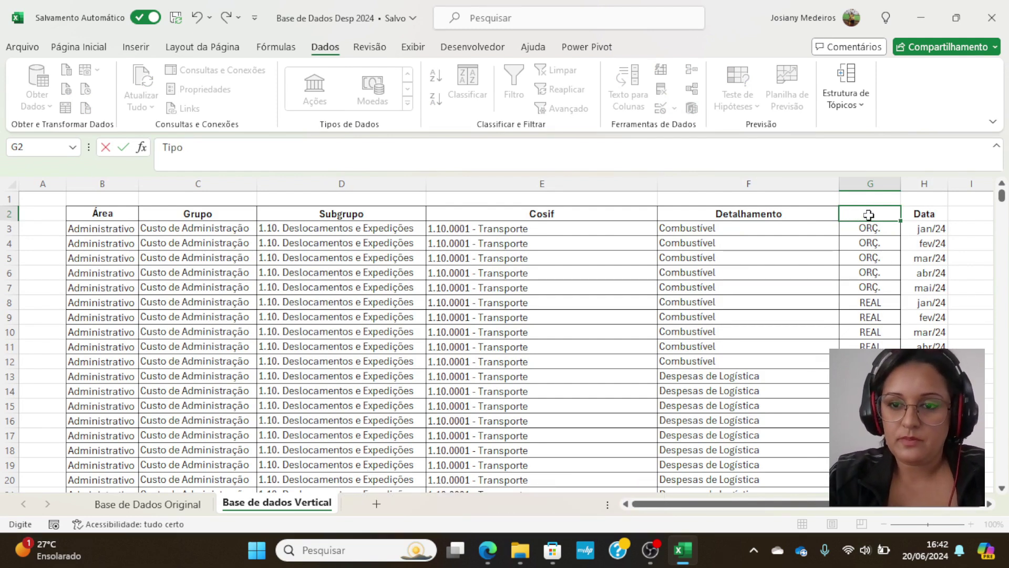
{"action": "key", "text": "Return"}
Step: Apply borders to all cells of the Tipo and Data columns, G2:H912
{"action": "left_click_drag", "start_coordinate": [868, 220], "coordinate": [925, 293]}
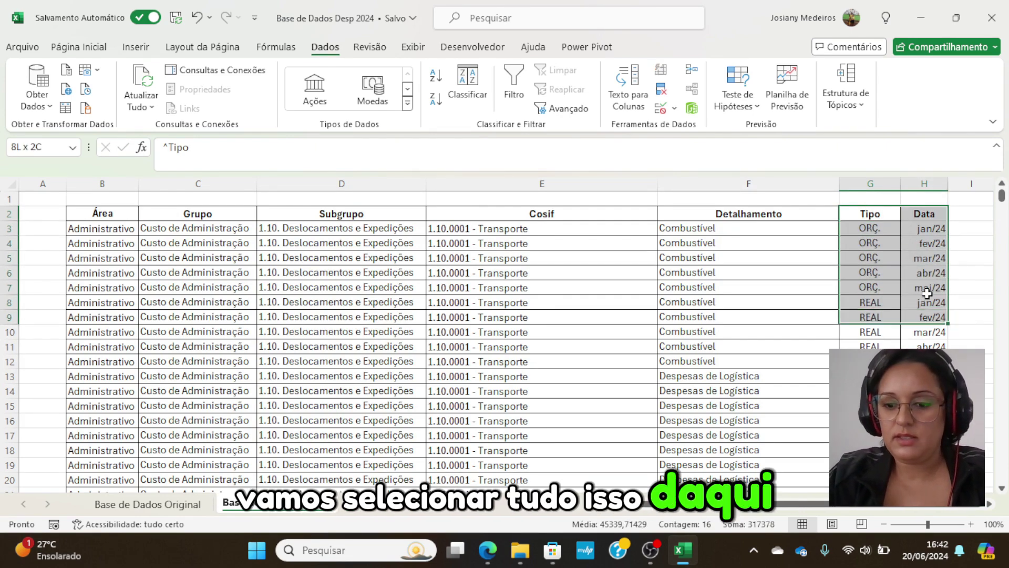
{"action": "key", "text": "ctrl+shift+Down"}
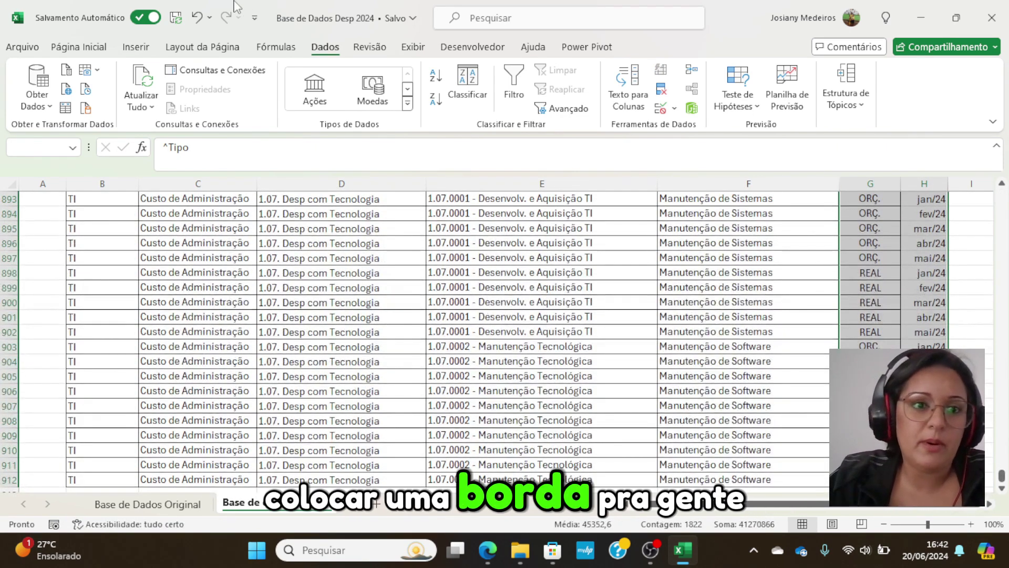
{"action": "left_click", "coordinate": [79, 47]}
{"action": "key", "text": "ctrl+BackSpace"}
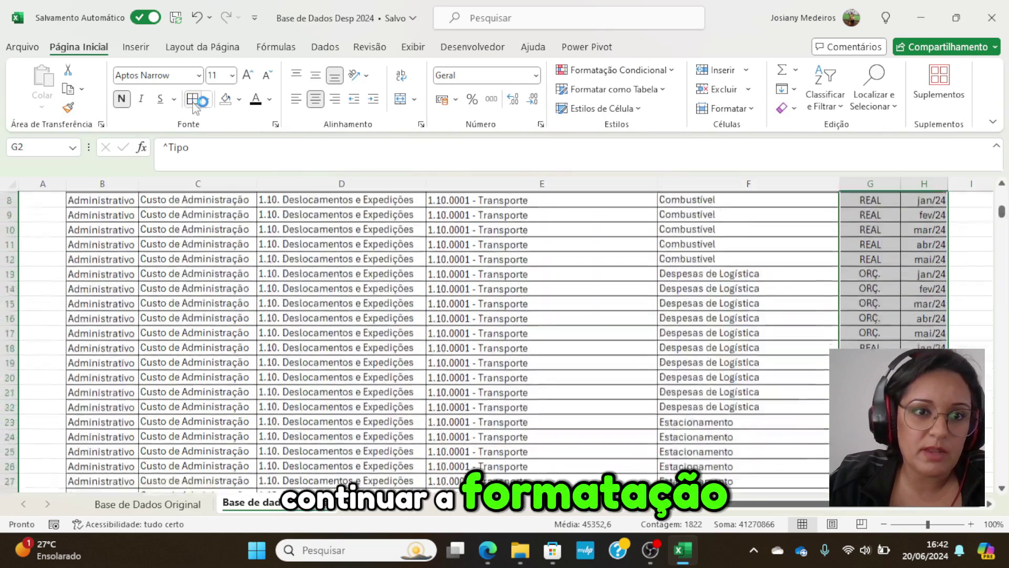
{"action": "left_click", "coordinate": [876, 213]}
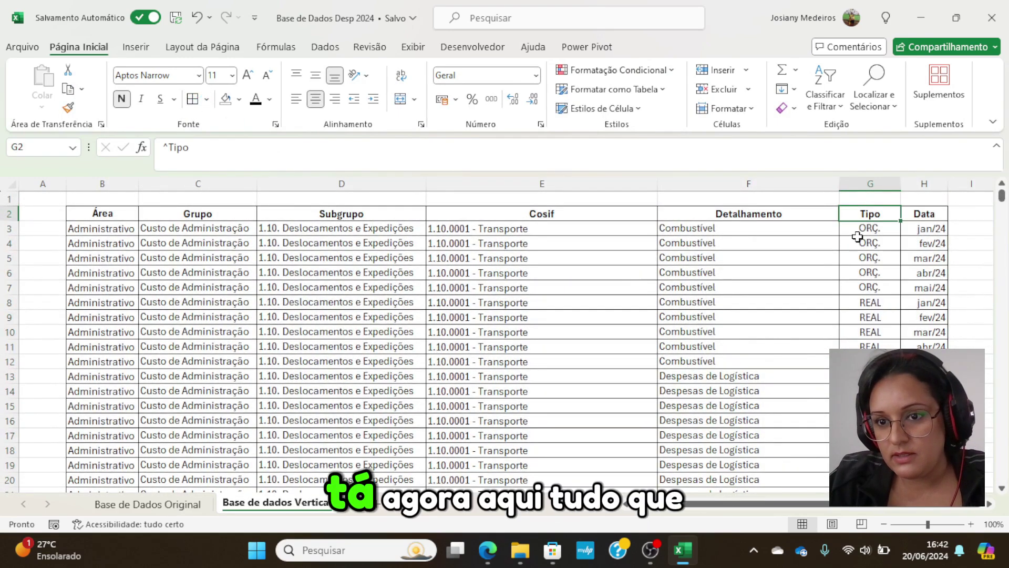
Step: Replace every ORÇ. with Orçado in the Tipo column, range G3:G912
{"action": "left_click", "coordinate": [859, 231]}
{"action": "key", "text": "shift+Down"}
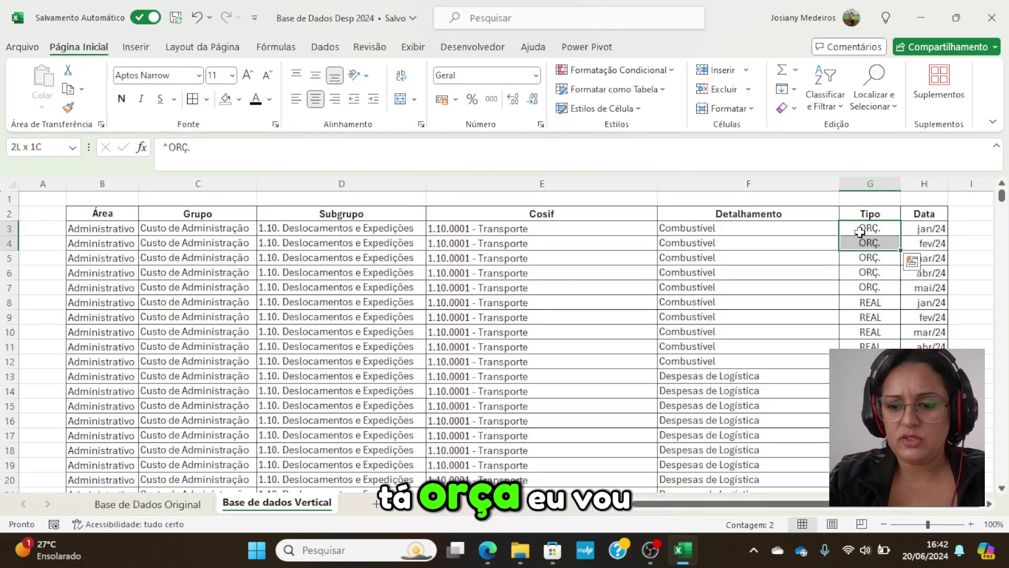
{"action": "key", "text": "ctrl+shift+Down"}
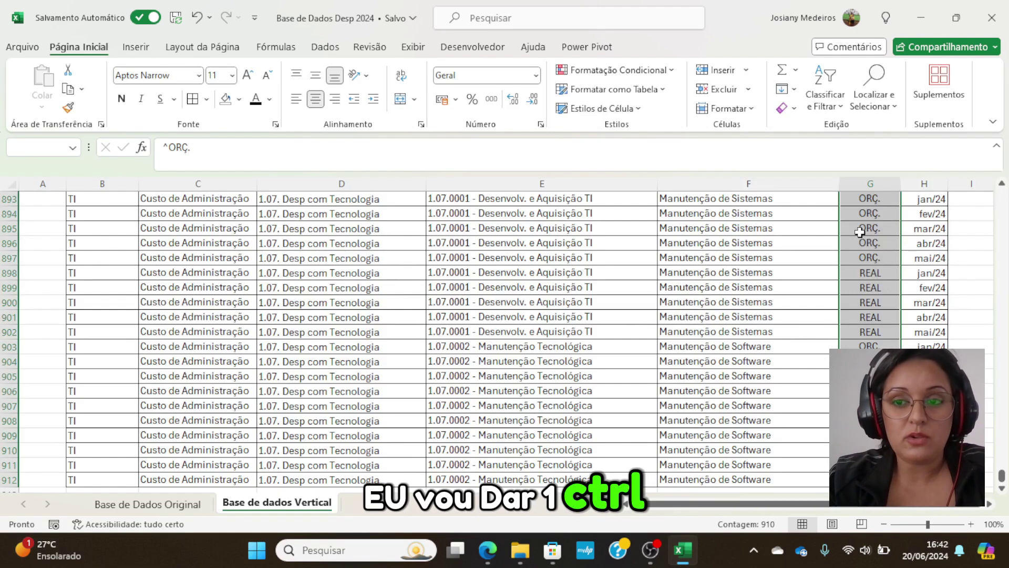
{"action": "key", "text": "ctrl+l"}
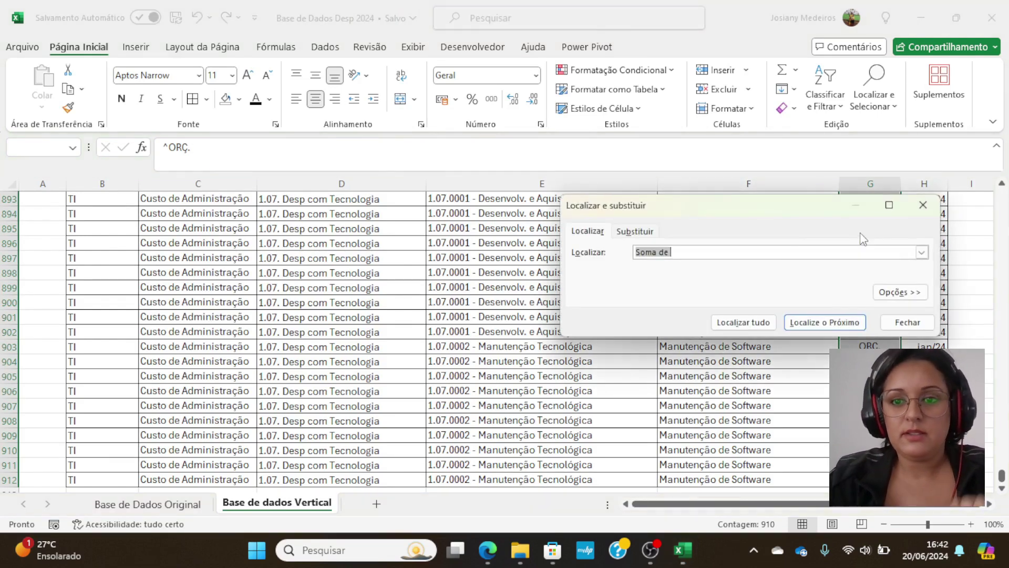
{"action": "left_click", "coordinate": [636, 232]}
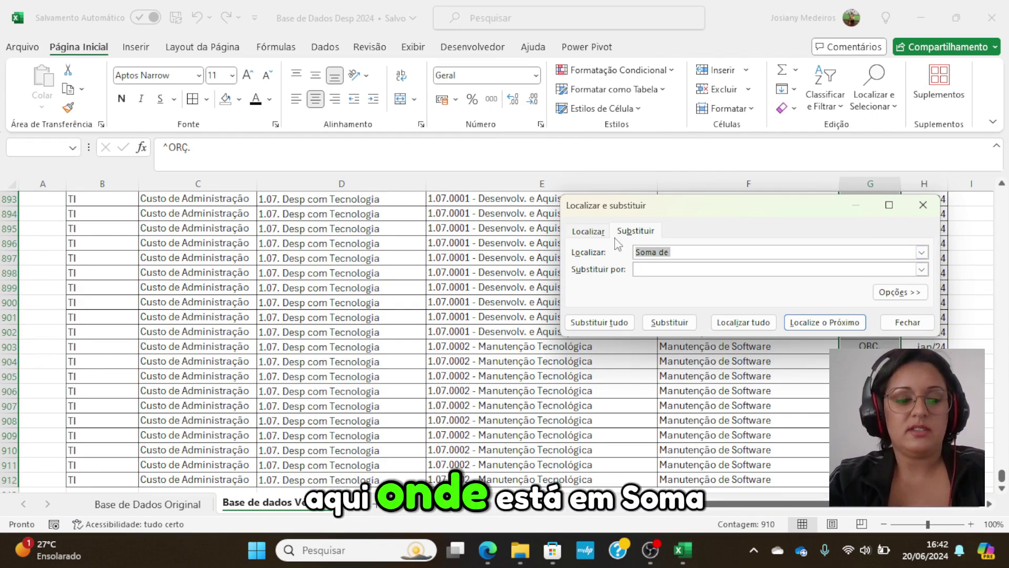
{"action": "type", "text": "O"}
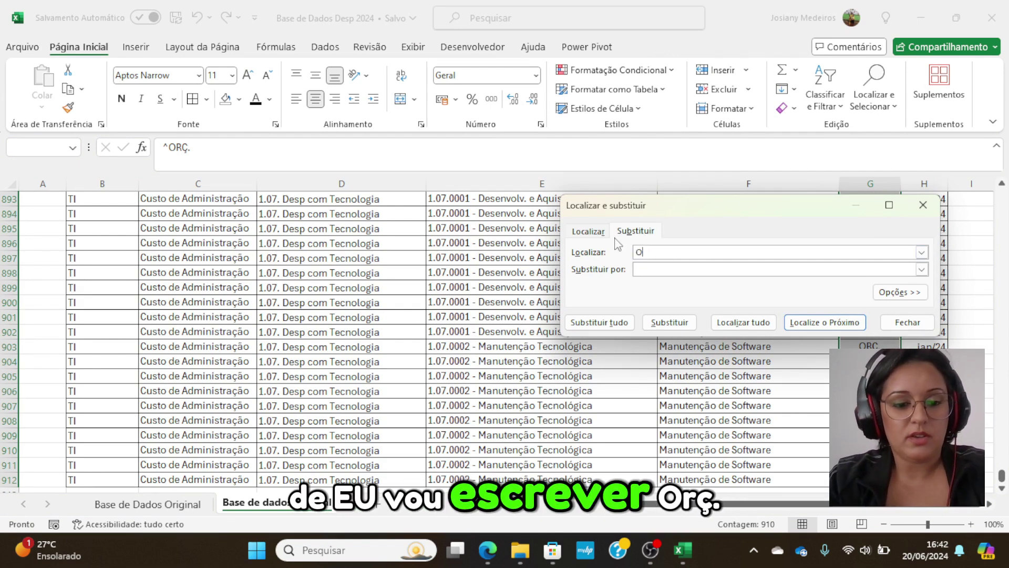
{"action": "type", "text": "rç"}
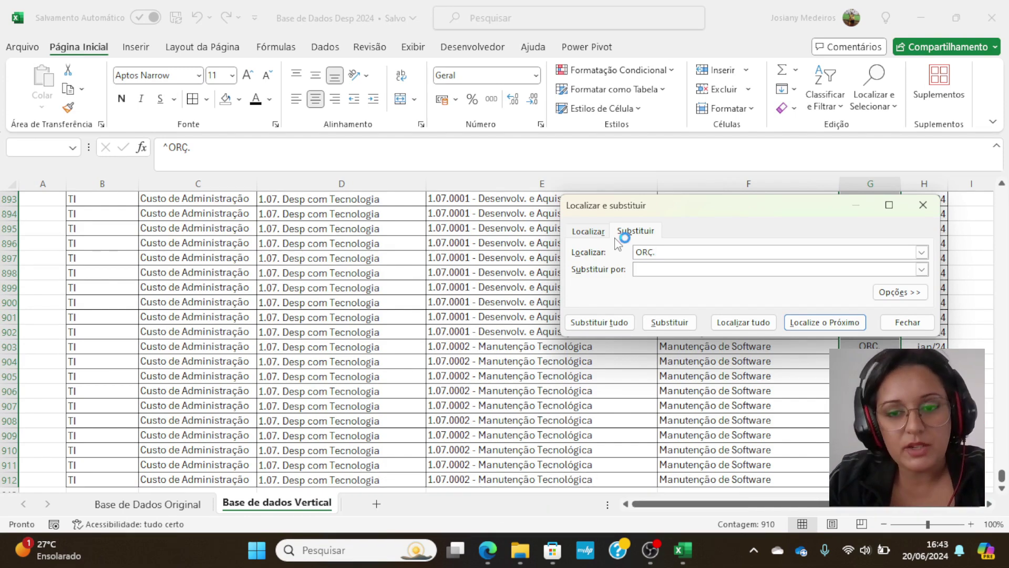
{"action": "left_click", "coordinate": [655, 269]}
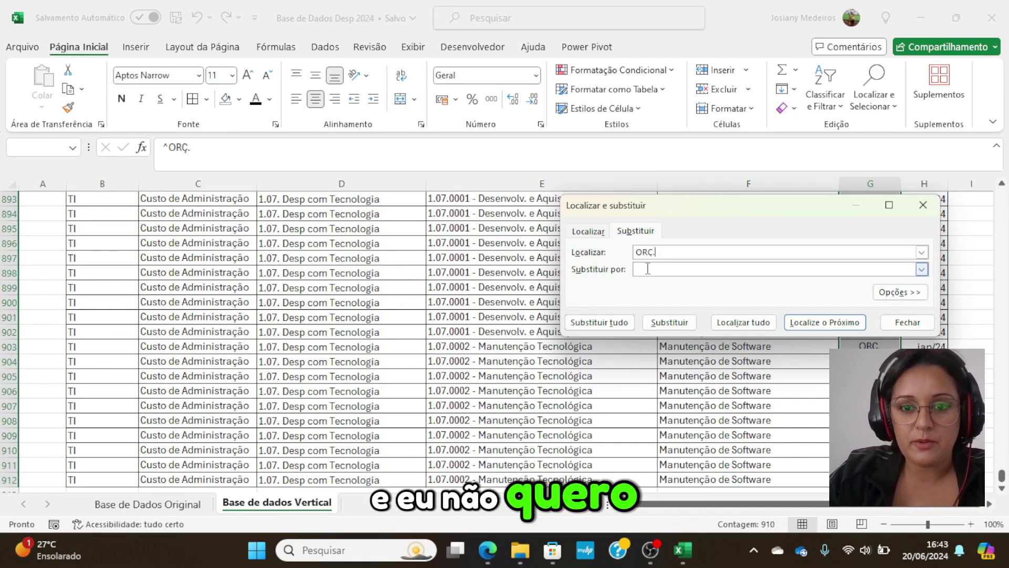
{"action": "type", "text": "oRÇADO"}
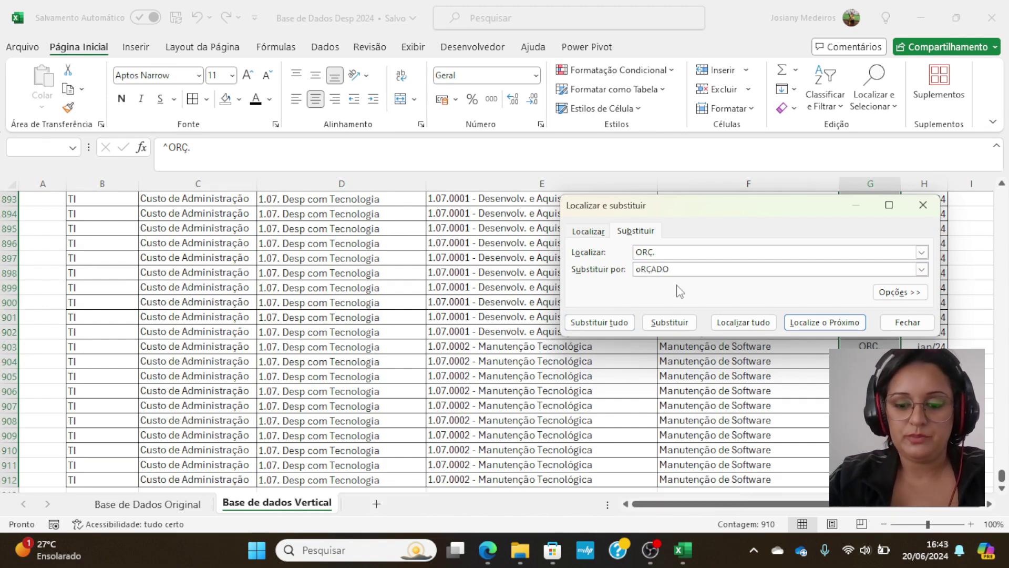
{"action": "key", "text": "BackSpace"}
{"action": "key", "text": "BackSpace"}
{"action": "key", "text": "BackSpace"}
{"action": "key", "text": "BackSpace"}
{"action": "key", "text": "BackSpace"}
{"action": "key", "text": "BackSpace"}
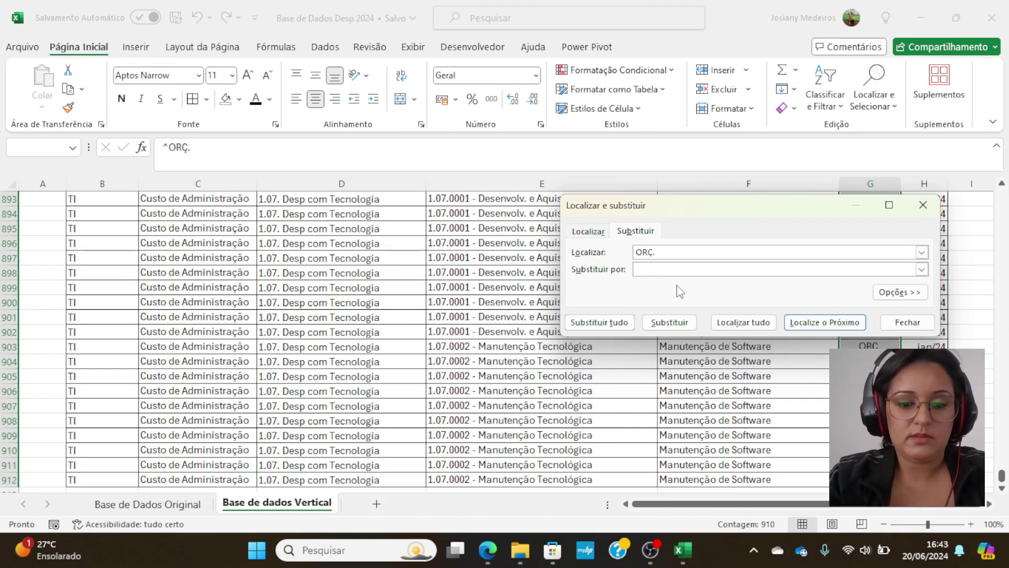
{"action": "type", "text": "Orac"}
{"action": "key", "text": "BackSpace"}
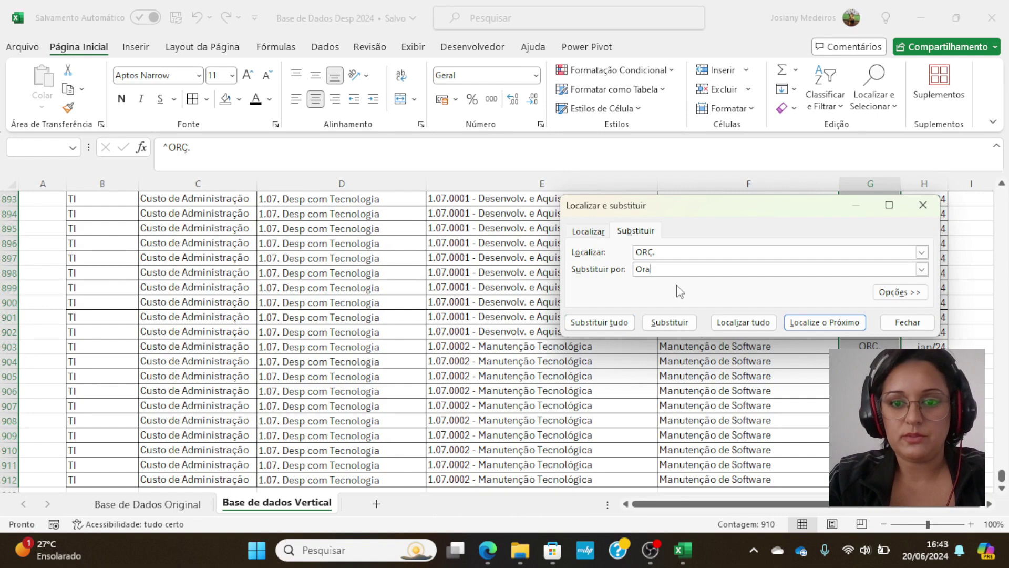
{"action": "type", "text": "çado"}
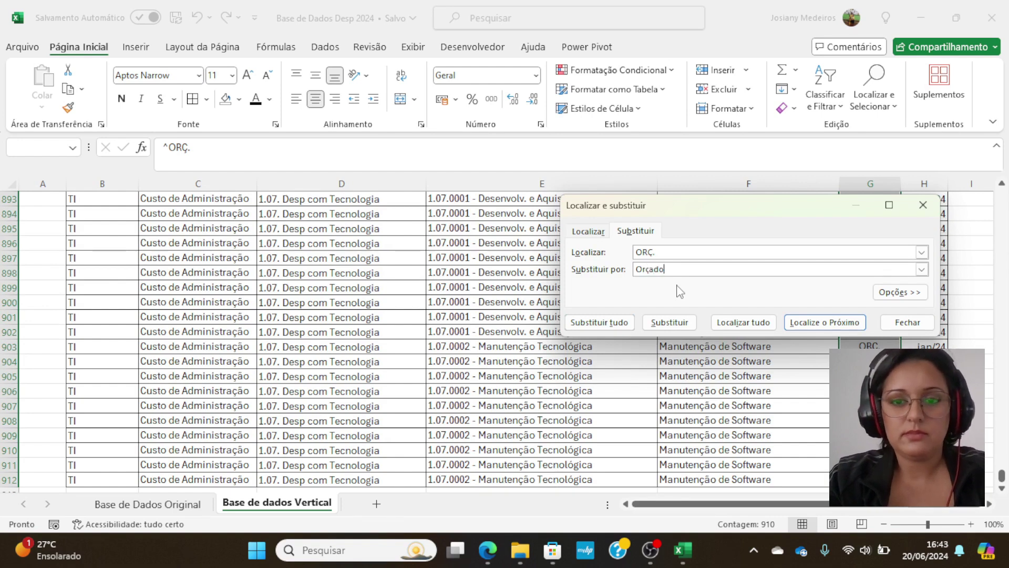
{"action": "left_click", "coordinate": [607, 322]}
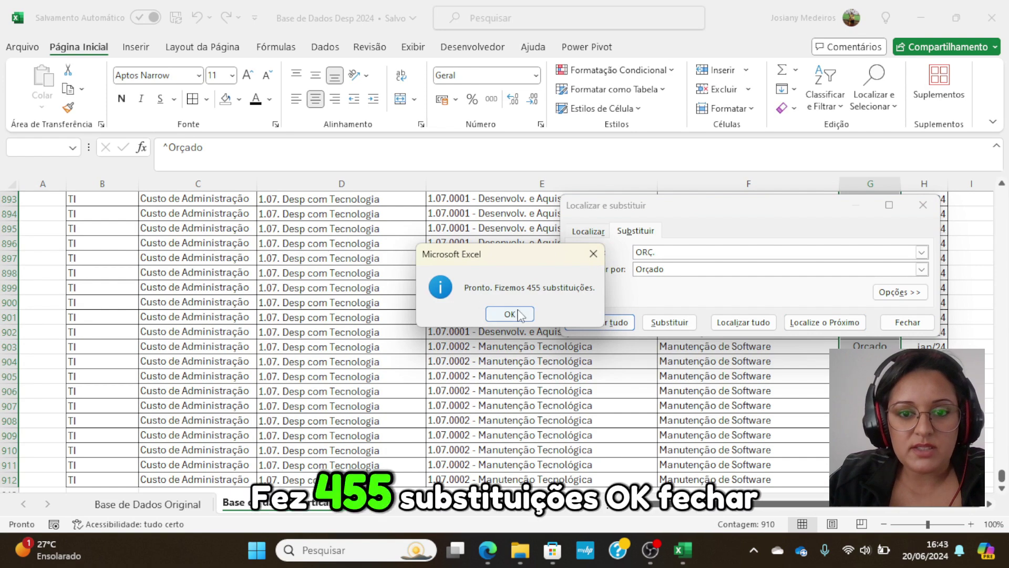
{"action": "left_click", "coordinate": [510, 314]}
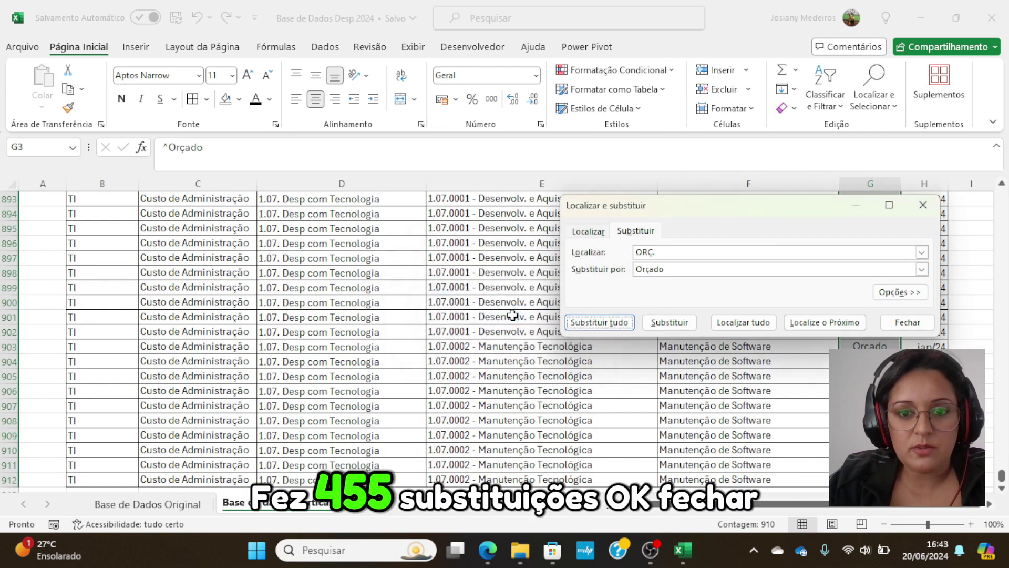
{"action": "left_click", "coordinate": [899, 322]}
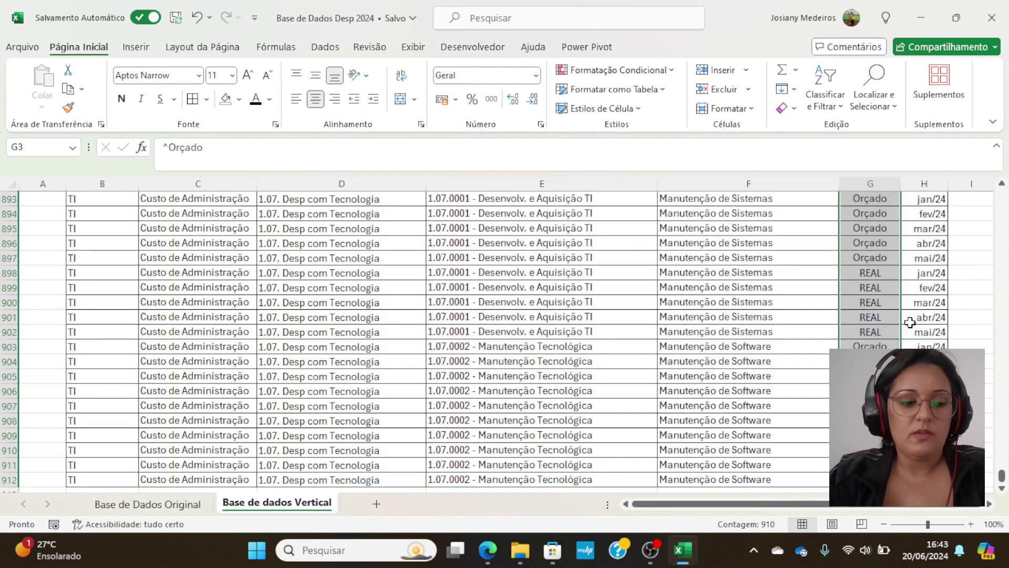
Step: Replace every Real with Realizado in the same Tipo range, G3:G912
{"action": "key", "text": "ctrl+l"}
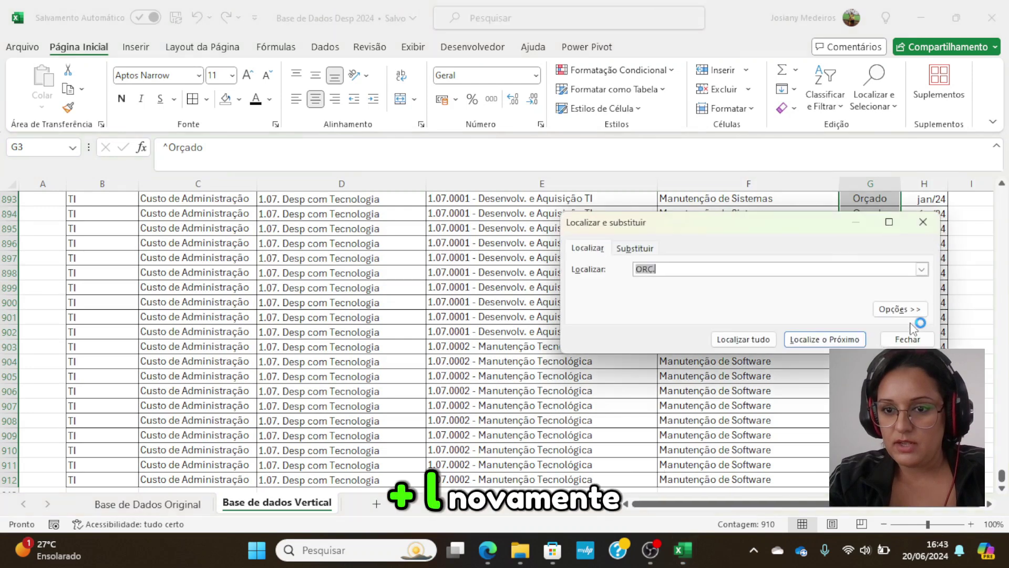
{"action": "left_click", "coordinate": [635, 248]}
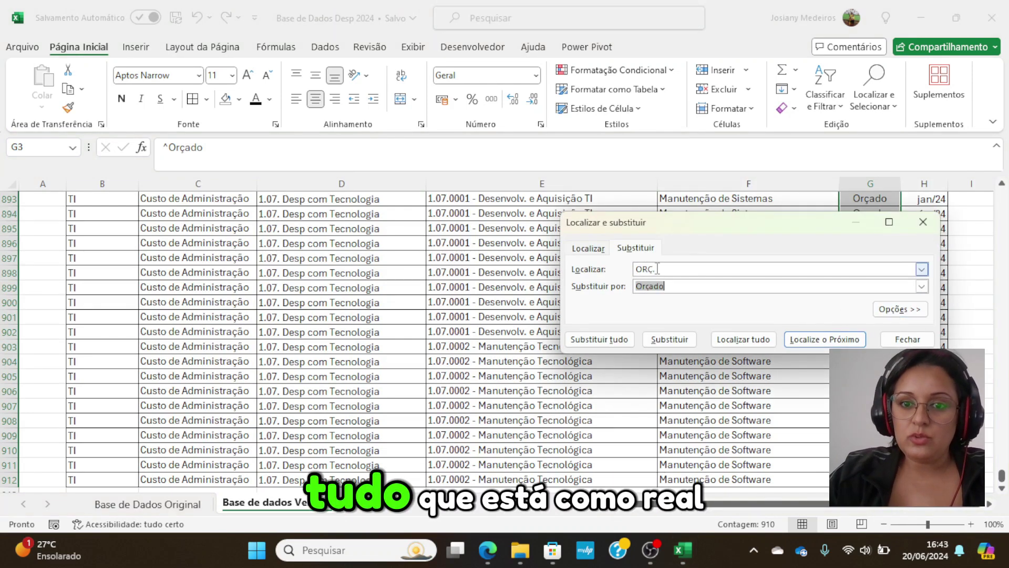
{"action": "type", "text": "Real"}
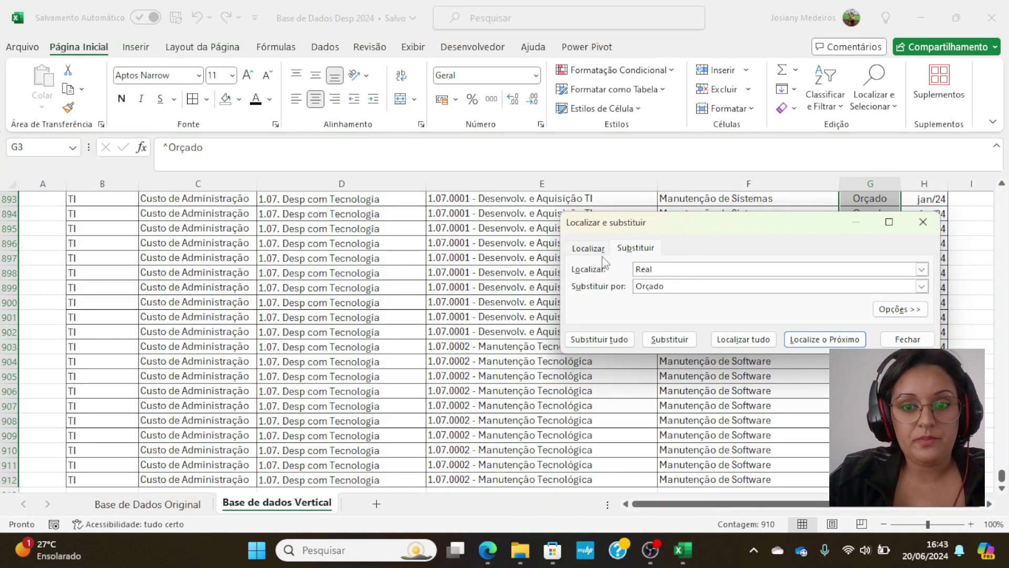
{"action": "key", "text": "Tab"}
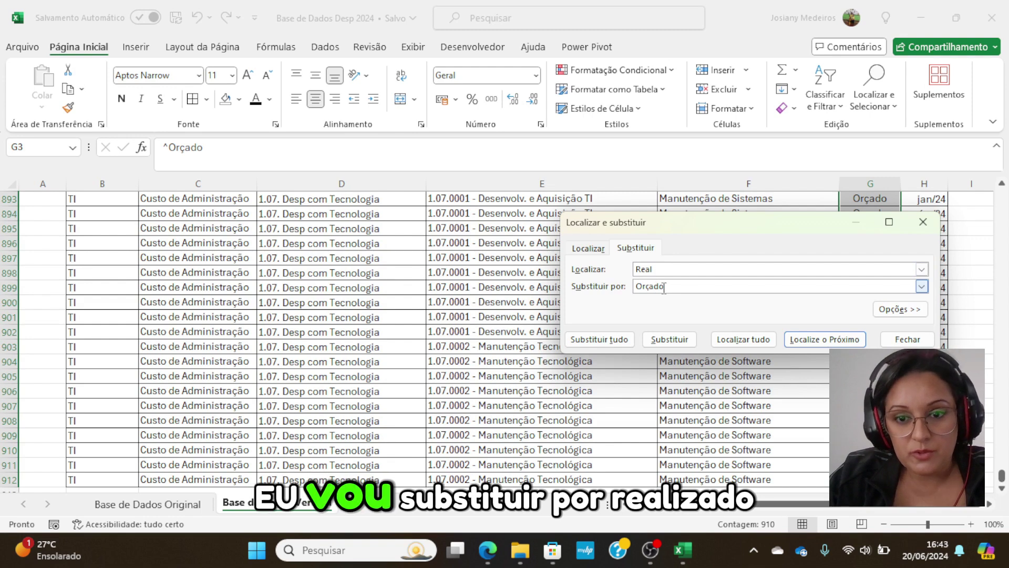
{"action": "type", "text": "Reali"}
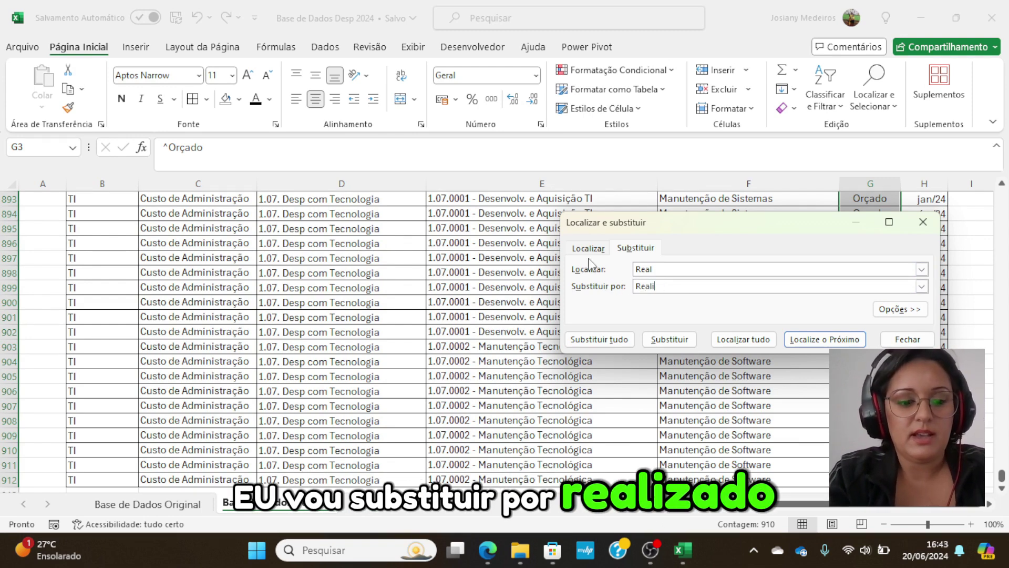
{"action": "type", "text": "zado"}
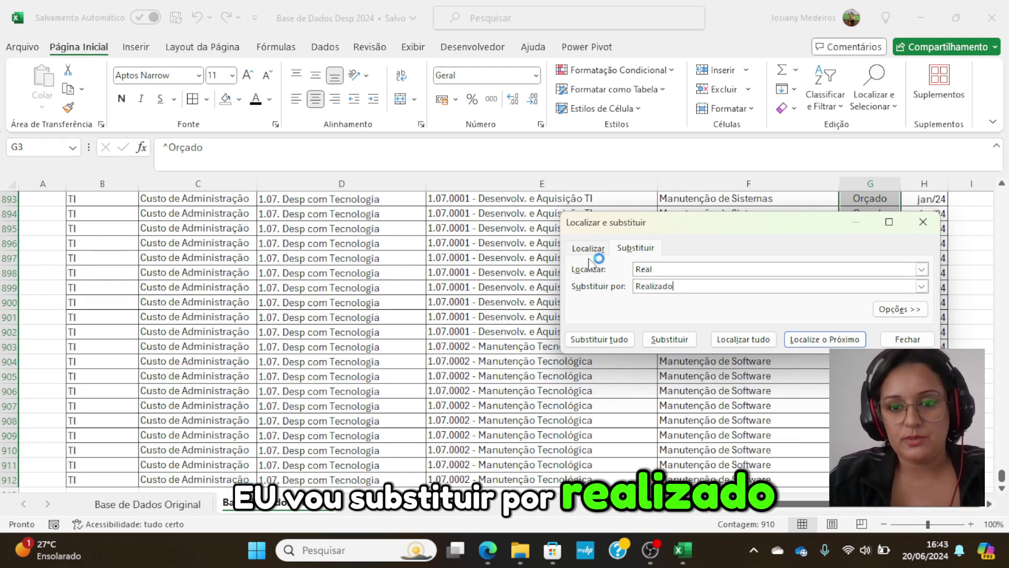
{"action": "left_click", "coordinate": [591, 342]}
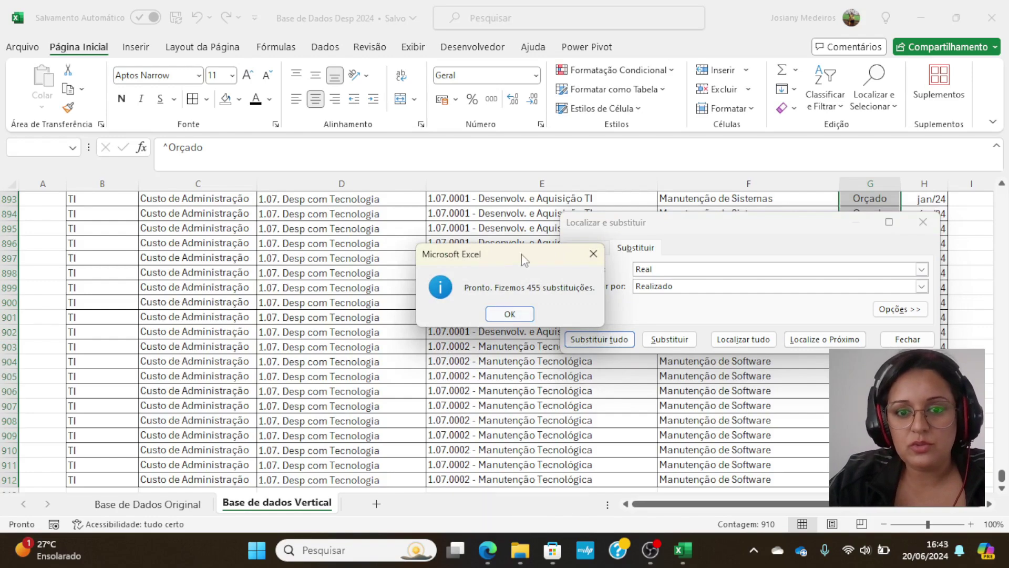
{"action": "left_click", "coordinate": [518, 318]}
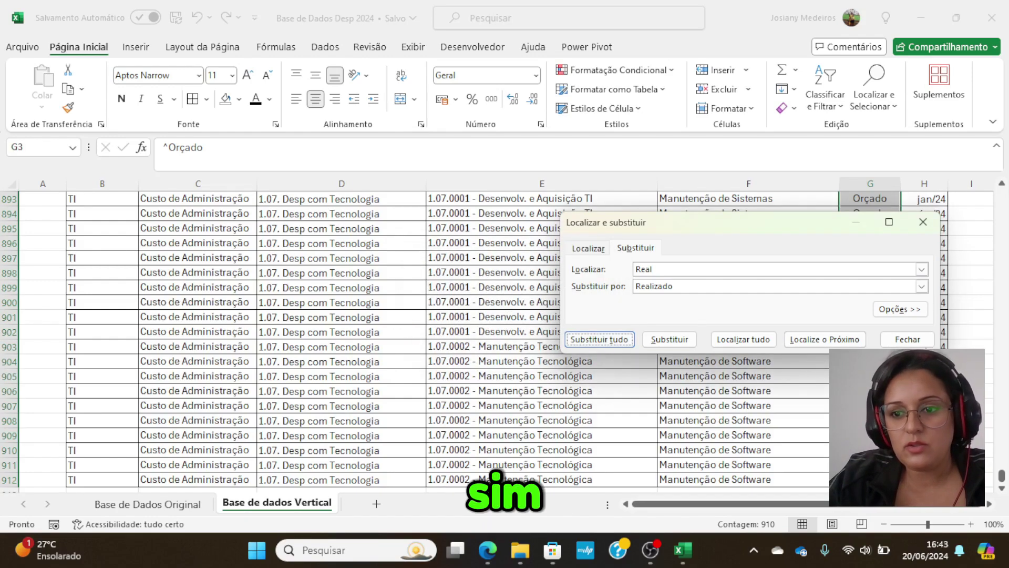
{"action": "left_click", "coordinate": [908, 339]}
Step: Review the Tipo and Data columns of the vertical sheet against the period headers in Base de Dados Original
{"action": "scroll", "coordinate": [920, 343], "scroll_direction": "up", "scroll_amount": 20}
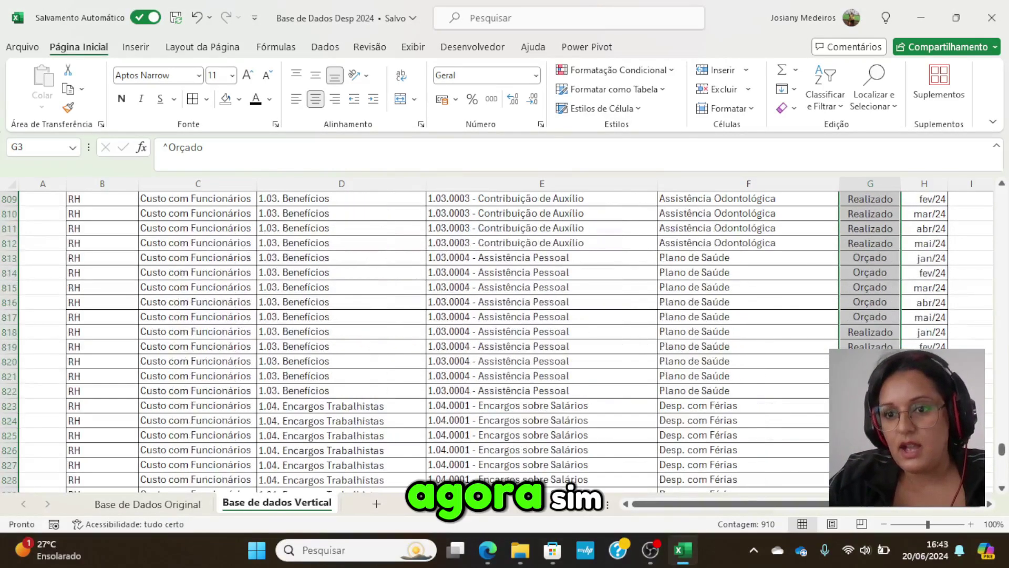
{"action": "scroll", "coordinate": [920, 342], "scroll_direction": "up", "scroll_amount": 7}
{"action": "left_click_drag", "start_coordinate": [1002, 447], "coordinate": [1002, 198]}
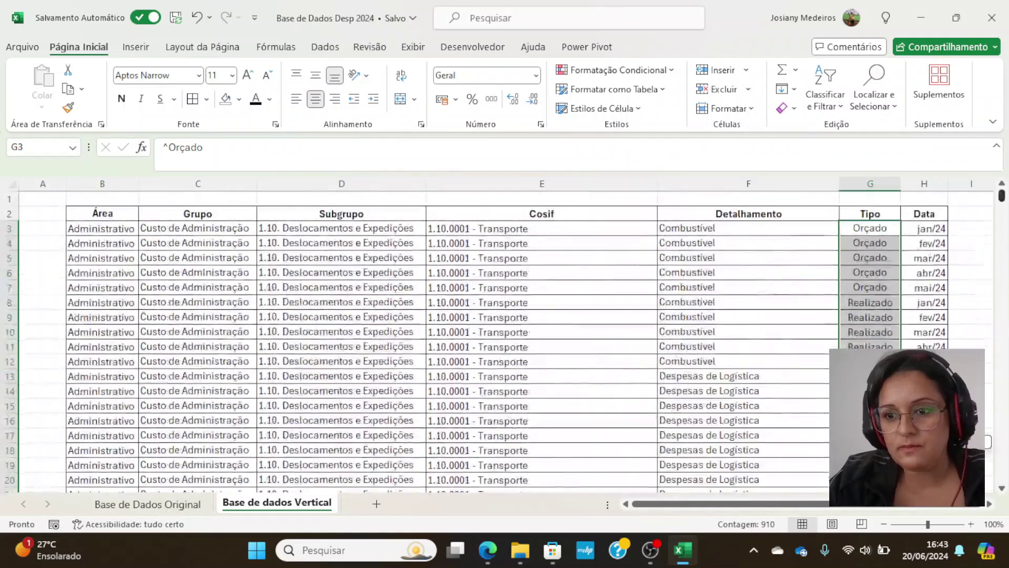
{"action": "left_click", "coordinate": [867, 214]}
{"action": "left_click", "coordinate": [871, 184]}
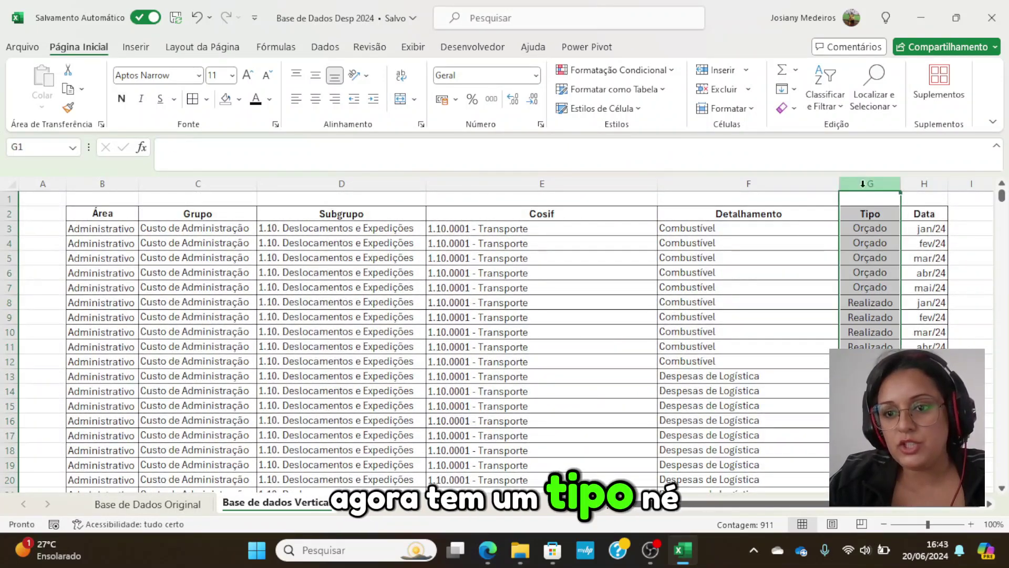
{"action": "left_click", "coordinate": [142, 506]}
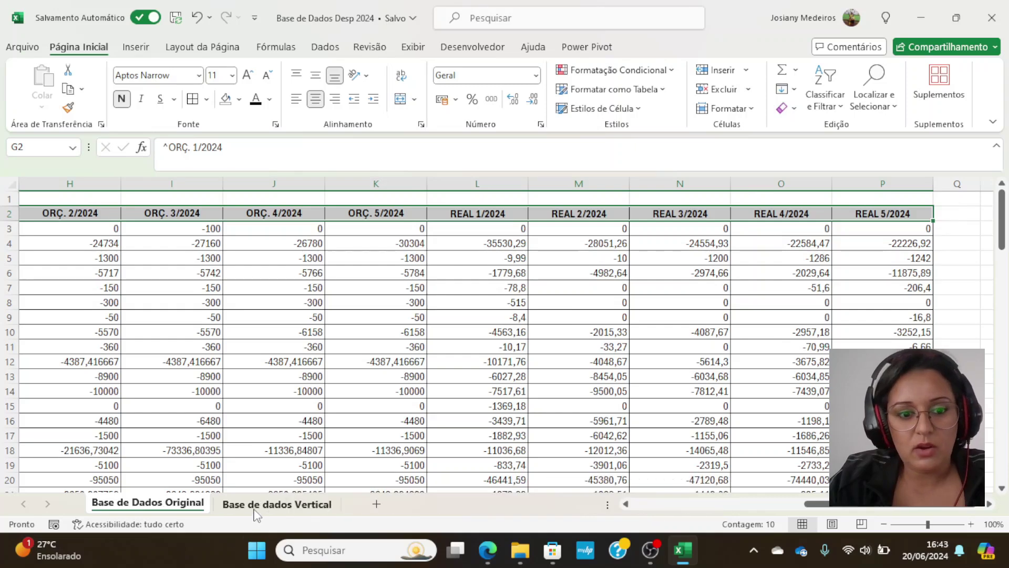
{"action": "key", "text": "ctrl+Page_Down"}
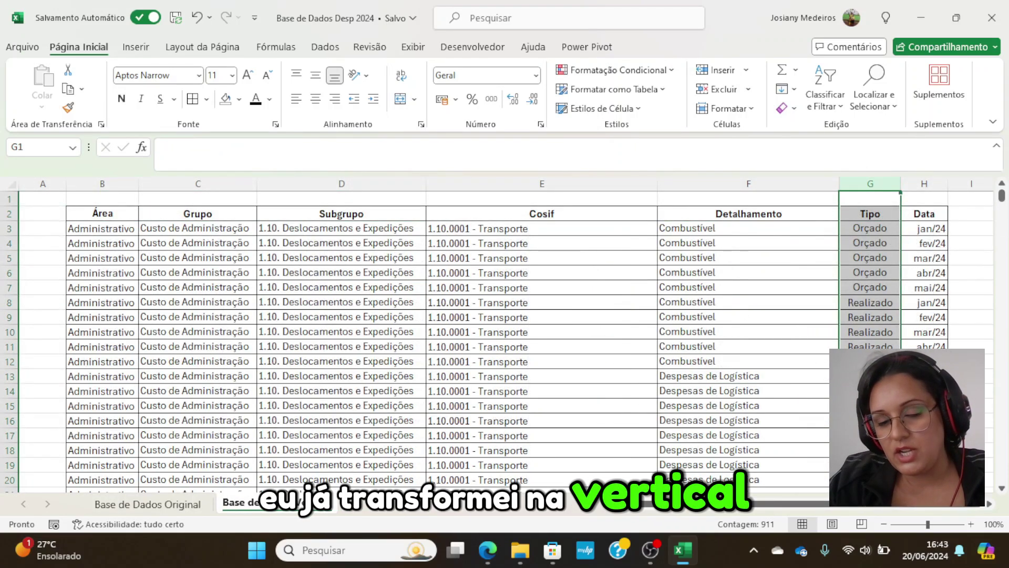
{"action": "left_click", "coordinate": [126, 506]}
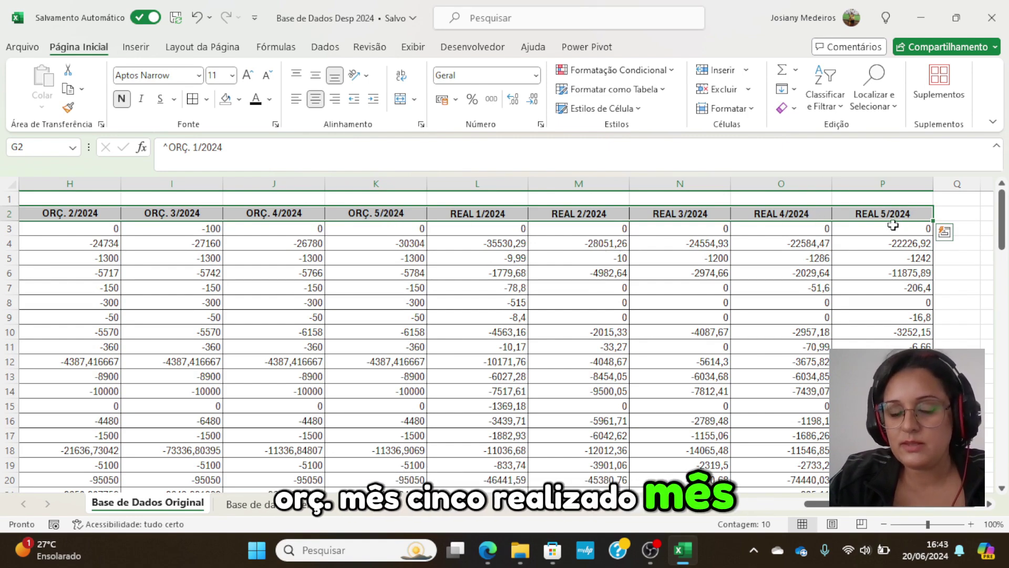
{"action": "left_click", "coordinate": [262, 504]}
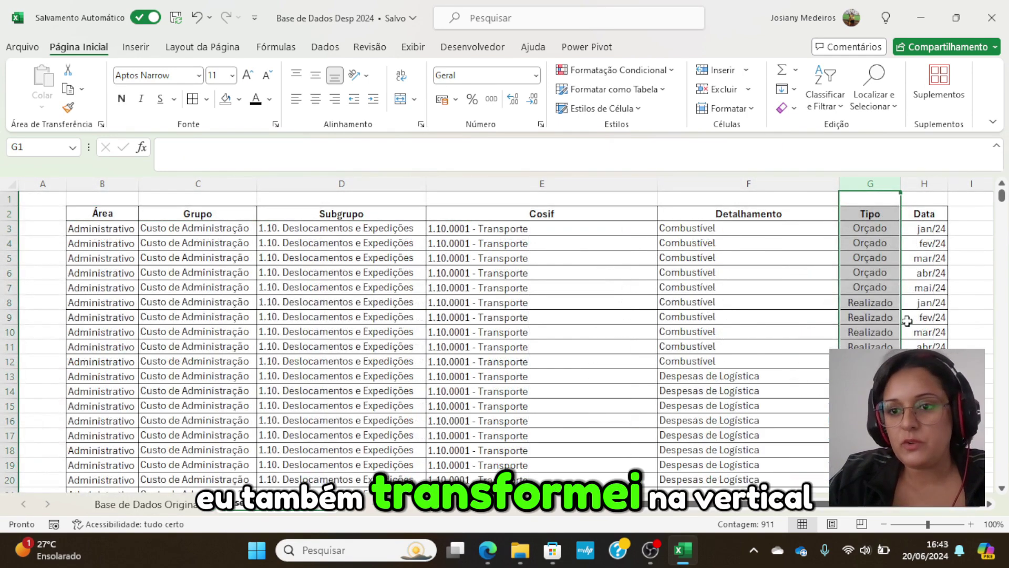
{"action": "left_click", "coordinate": [927, 184]}
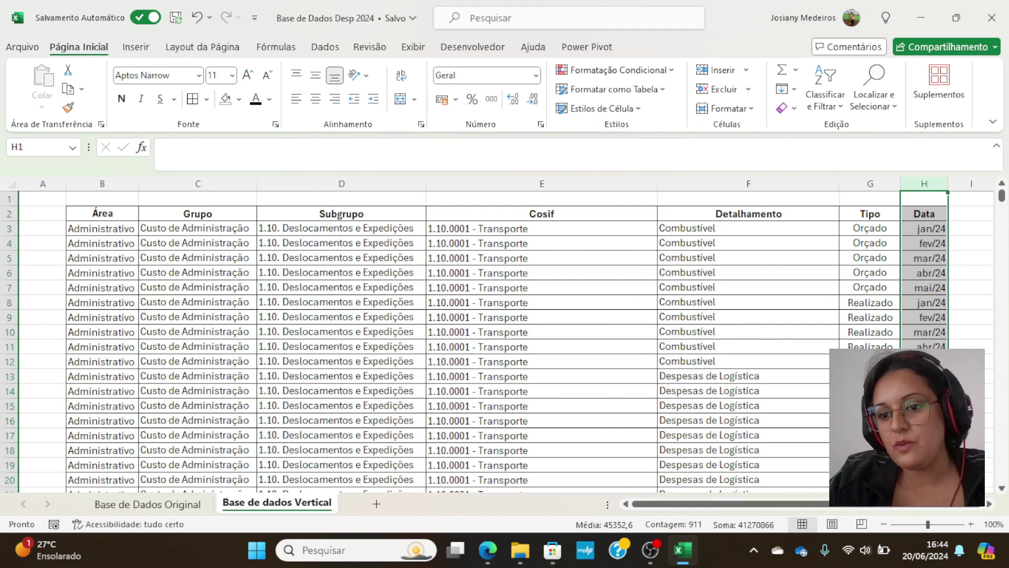
{"action": "scroll", "coordinate": [505, 336], "scroll_direction": "down", "scroll_amount": 20}
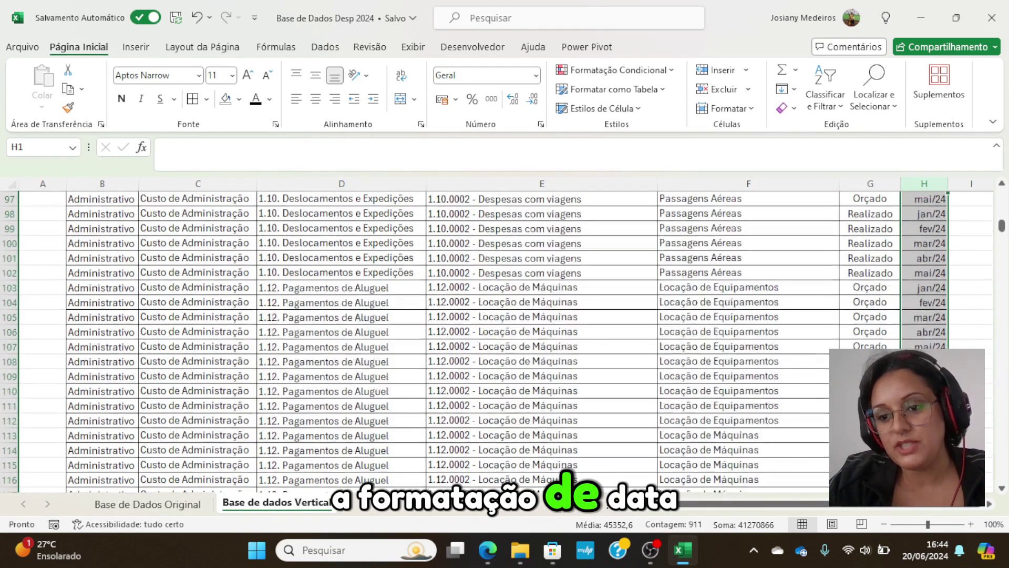
{"action": "scroll", "coordinate": [505, 337], "scroll_direction": "up", "scroll_amount": 20}
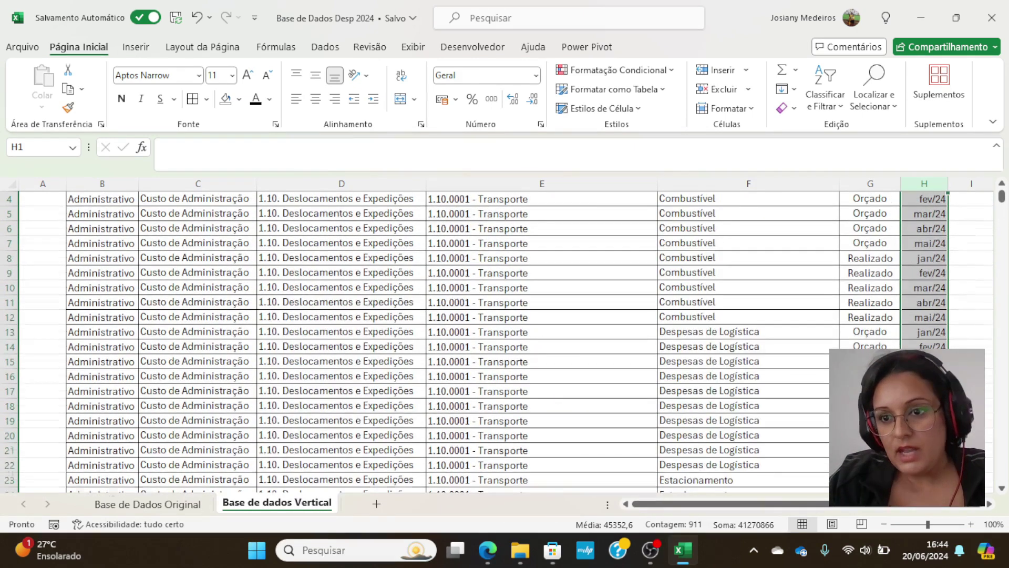
{"action": "scroll", "coordinate": [505, 337], "scroll_direction": "up", "scroll_amount": 1}
Step: Move along row 2 from the Data header to cell S2 to view the empty columns beside the vertical table
{"action": "left_click", "coordinate": [910, 215]}
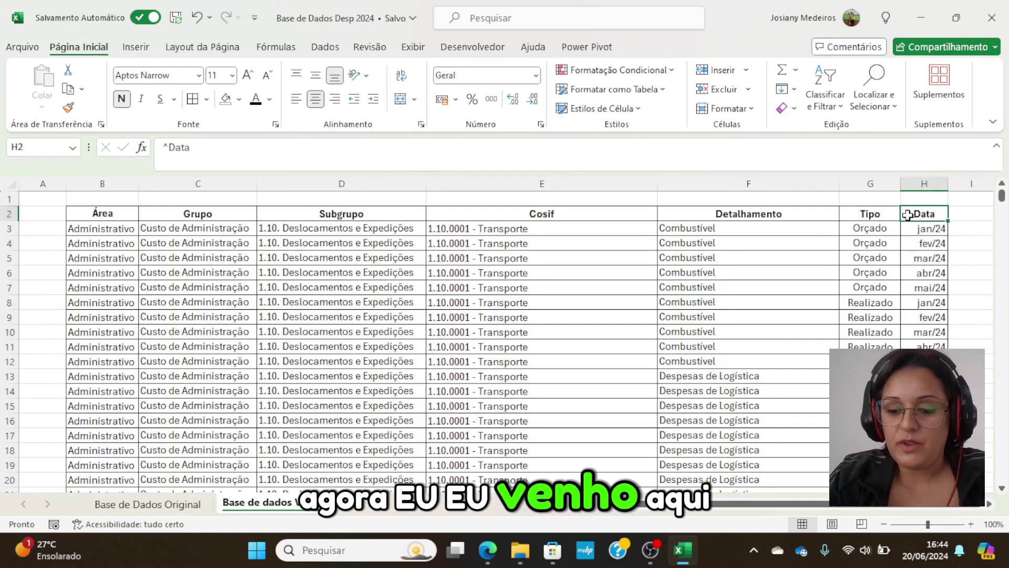
{"action": "key", "text": "Right"}
{"action": "key", "text": "Right"}
{"action": "key", "text": "Right"}
{"action": "key", "text": "Right"}
{"action": "key", "text": "Right"}
{"action": "key", "text": "Right"}
{"action": "key", "text": "Right"}
{"action": "key", "text": "Right"}
{"action": "key", "text": "Right"}
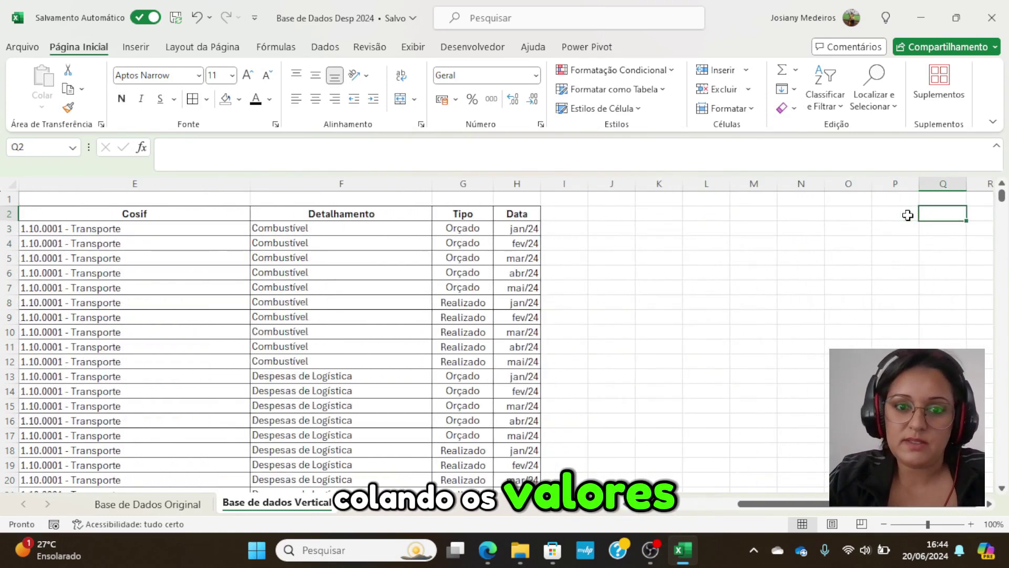
{"action": "key", "text": "Right"}
{"action": "key", "text": "Right"}
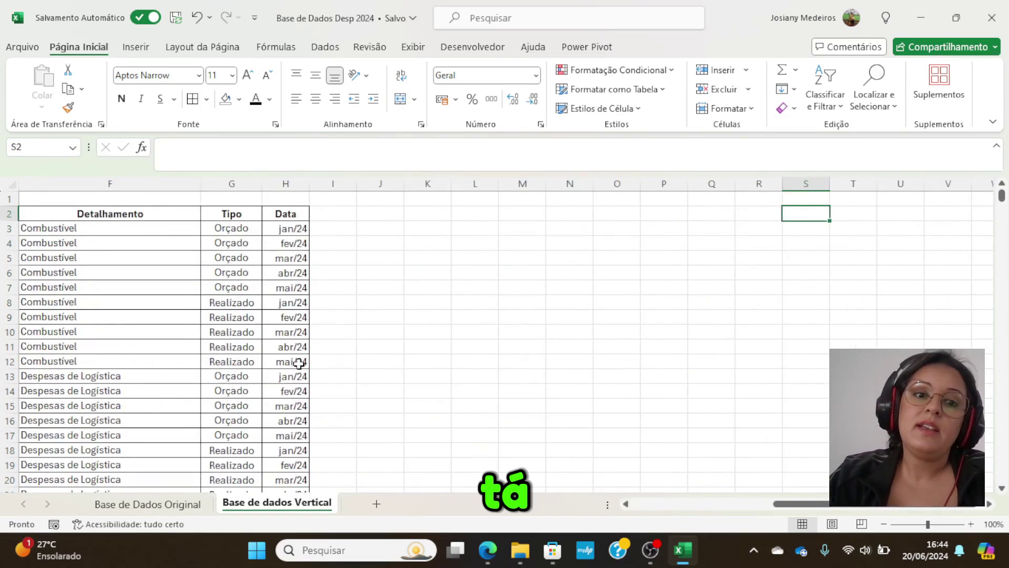
Step: Compare the empty cells beside the Combustível rows, I3:I12, with the period columns in Base de Dados Original
{"action": "left_click", "coordinate": [340, 210]}
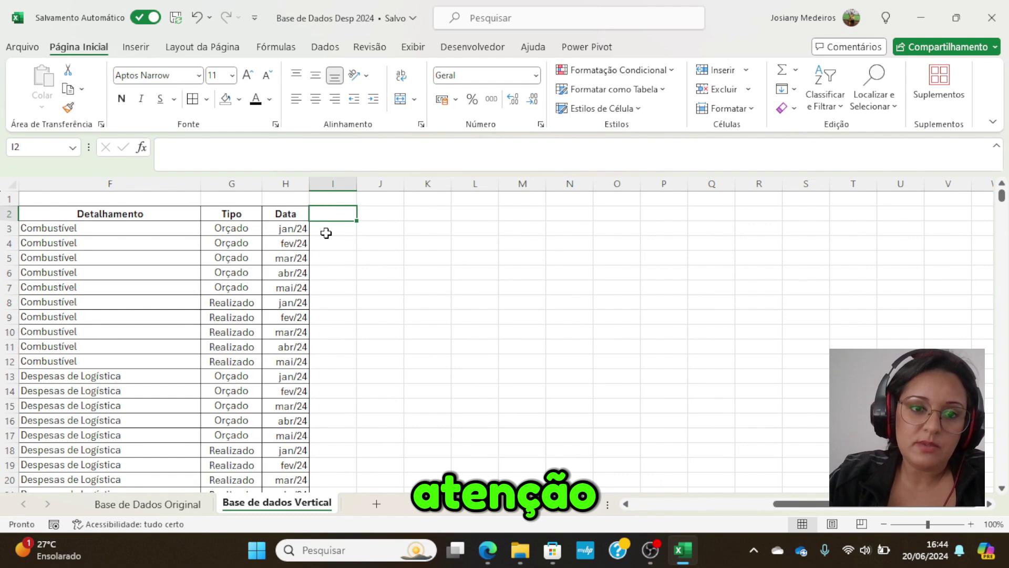
{"action": "left_click_drag", "start_coordinate": [332, 375], "coordinate": [331, 480]}
{"action": "left_click_drag", "start_coordinate": [321, 230], "coordinate": [323, 321]}
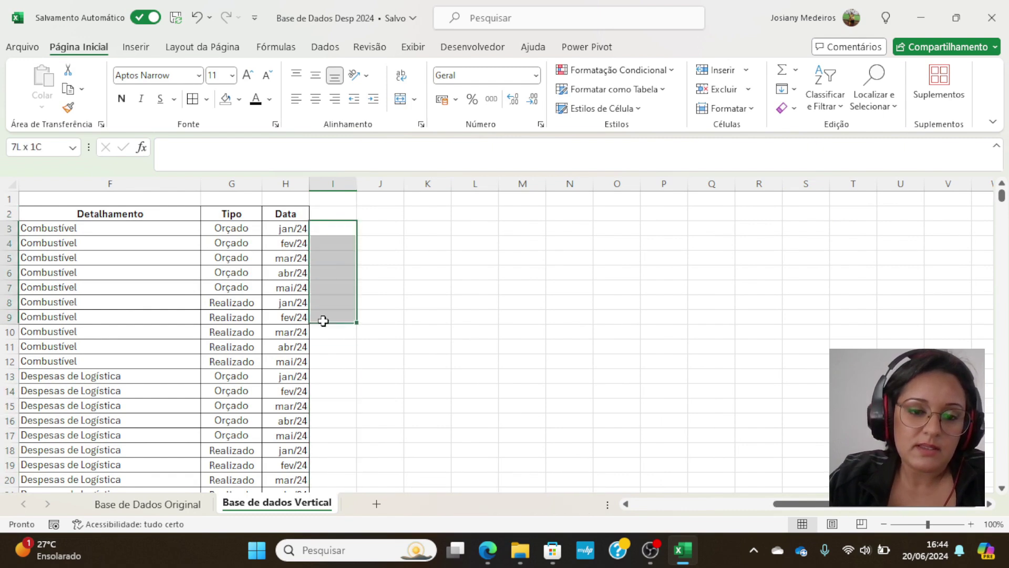
{"action": "left_click_drag", "start_coordinate": [319, 227], "coordinate": [324, 365]}
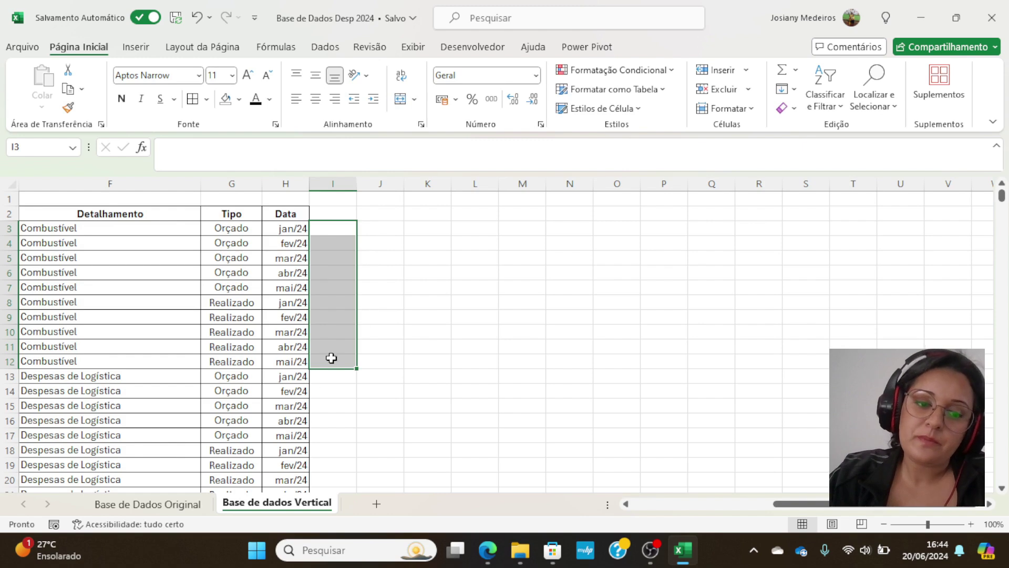
{"action": "left_click", "coordinate": [167, 506]}
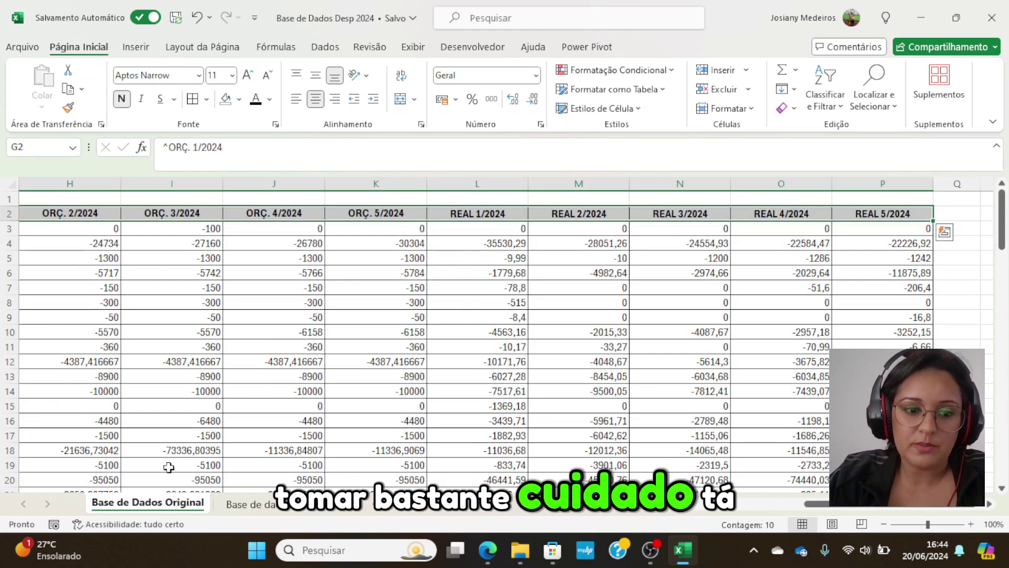
{"action": "left_click", "coordinate": [70, 347]}
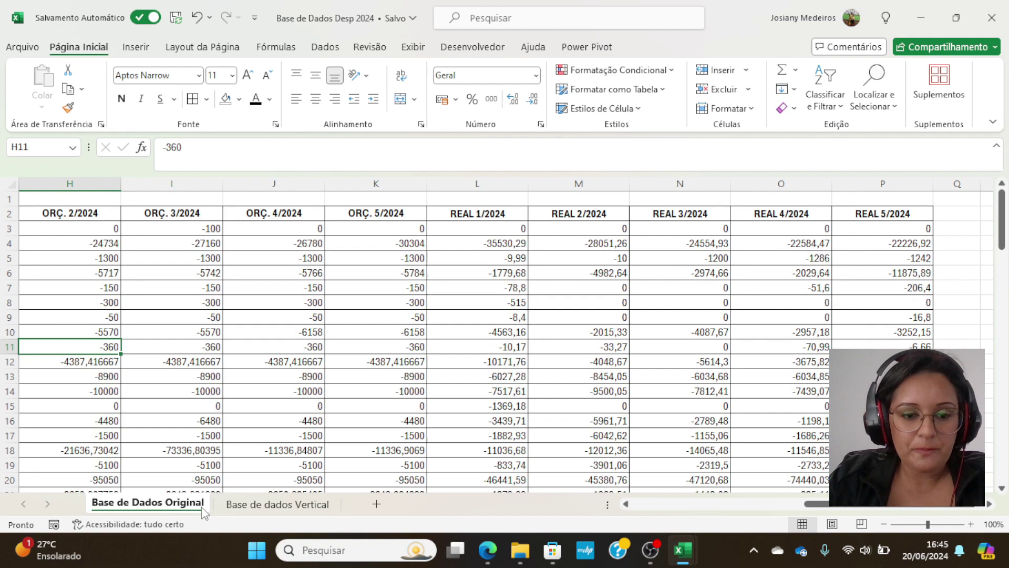
{"action": "left_click", "coordinate": [276, 505]}
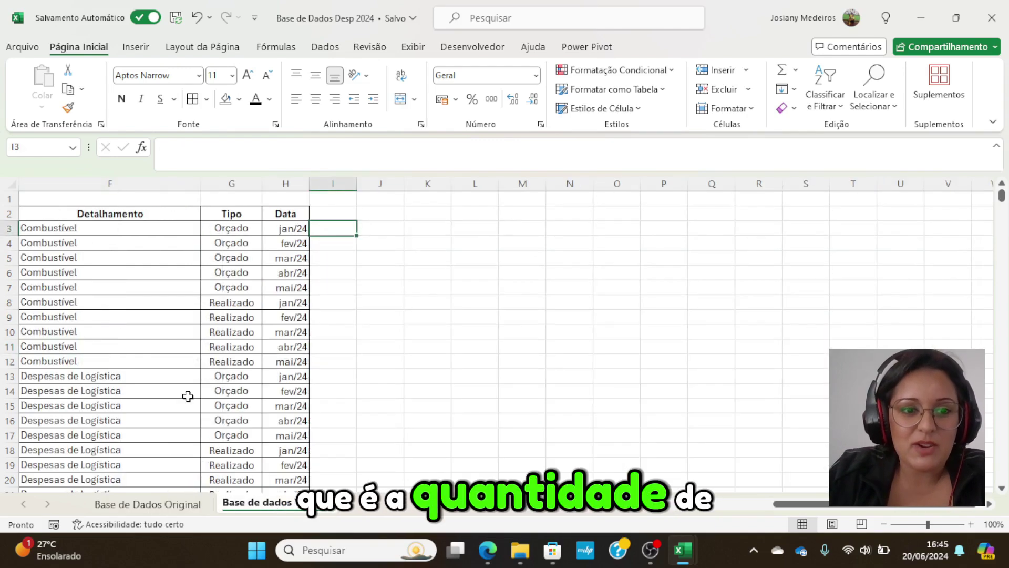
Step: Review the first blocks of rows in the vertical table, from the Área column across to Data
{"action": "left_click", "coordinate": [293, 230]}
{"action": "key", "text": "Left"}
{"action": "key", "text": "Left"}
{"action": "key", "text": "Left"}
{"action": "key", "text": "Left"}
{"action": "key", "text": "Left"}
{"action": "key", "text": "Left"}
{"action": "key", "text": "Left"}
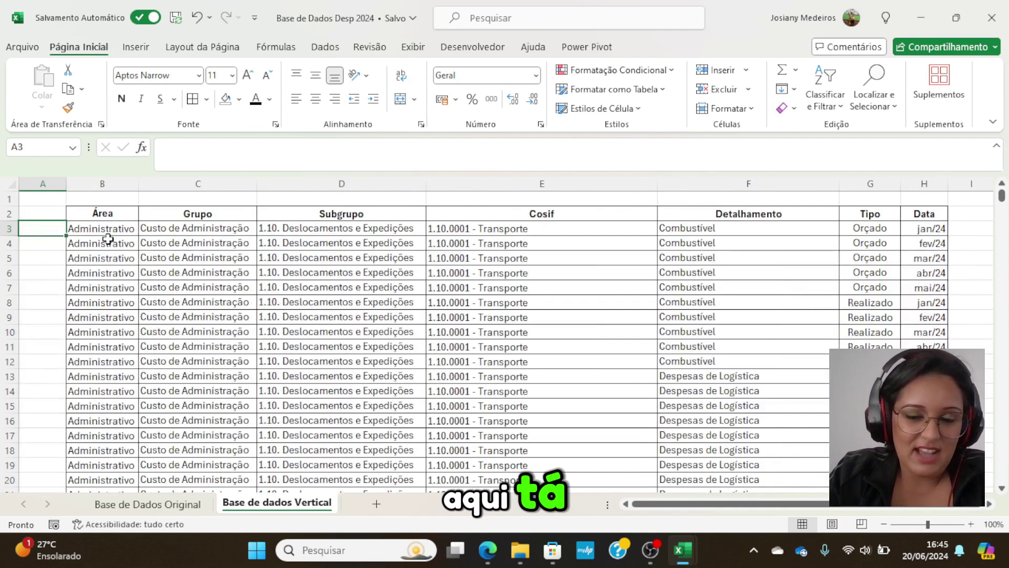
{"action": "key", "text": "Right"}
{"action": "key", "text": "Down"}
{"action": "key", "text": "Down"}
{"action": "key", "text": "Down"}
{"action": "key", "text": "Down"}
{"action": "key", "text": "Down"}
{"action": "key", "text": "Down"}
{"action": "key", "text": "Down"}
{"action": "key", "text": "Down"}
{"action": "key", "text": "Down"}
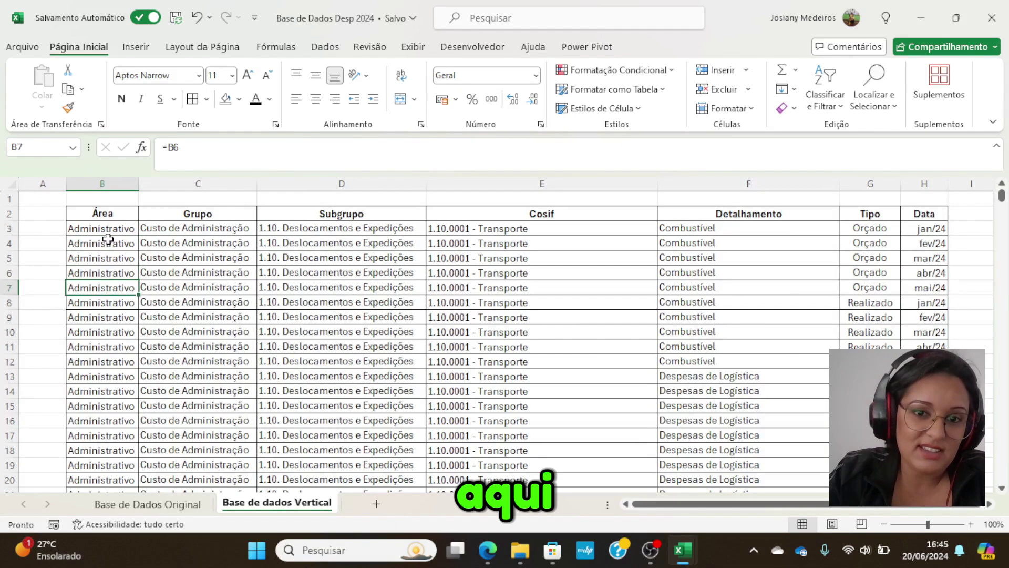
{"action": "key", "text": "Down"}
{"action": "key", "text": "Down"}
{"action": "key", "text": "Right"}
{"action": "key", "text": "Right"}
{"action": "key", "text": "Right"}
{"action": "key", "text": "Right"}
{"action": "key", "text": "Right"}
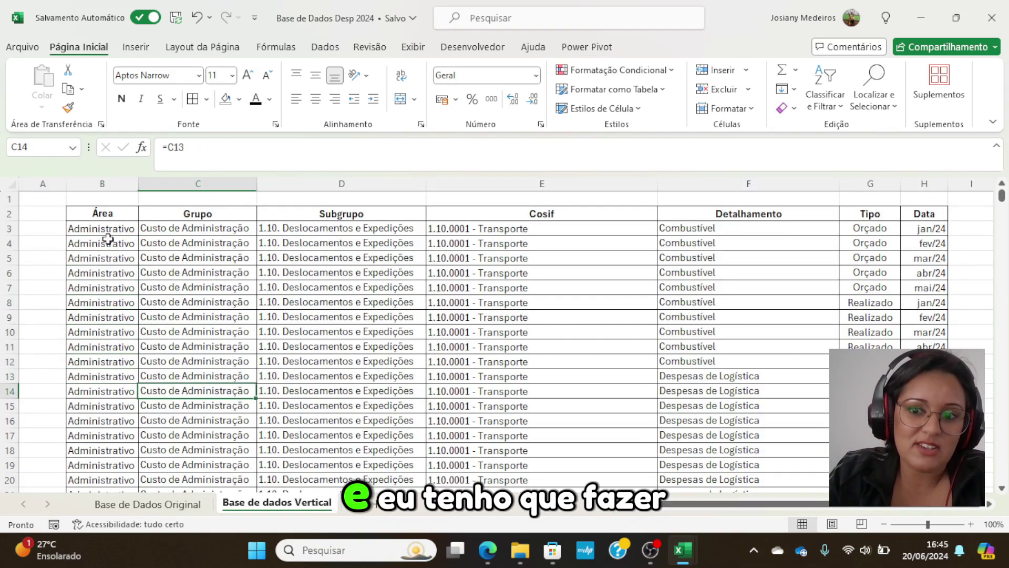
{"action": "key", "text": "Right"}
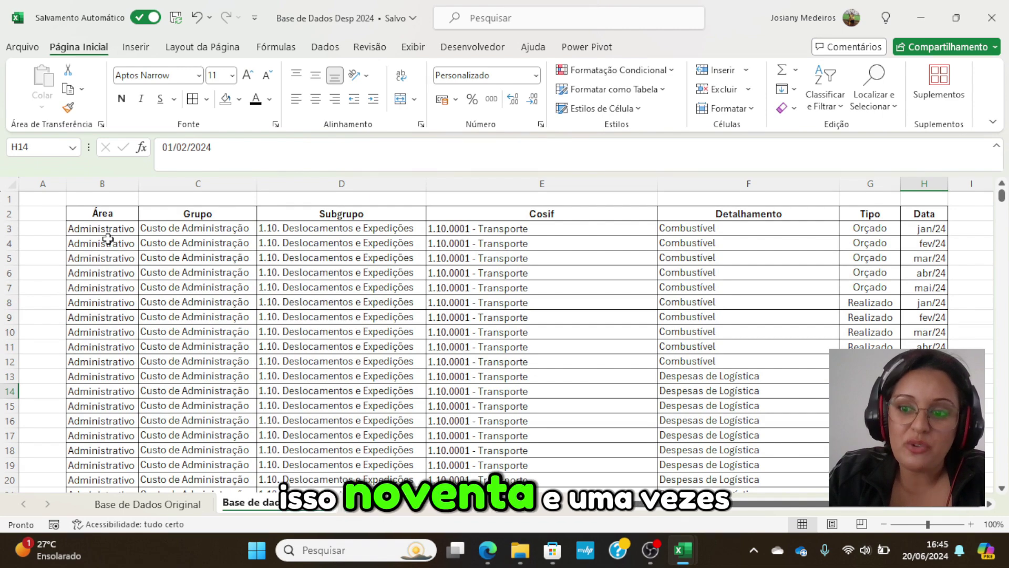
Step: Check the first empty value cell, I3, against the numeric values of the first row in Base de Dados Original
{"action": "left_click", "coordinate": [957, 228]}
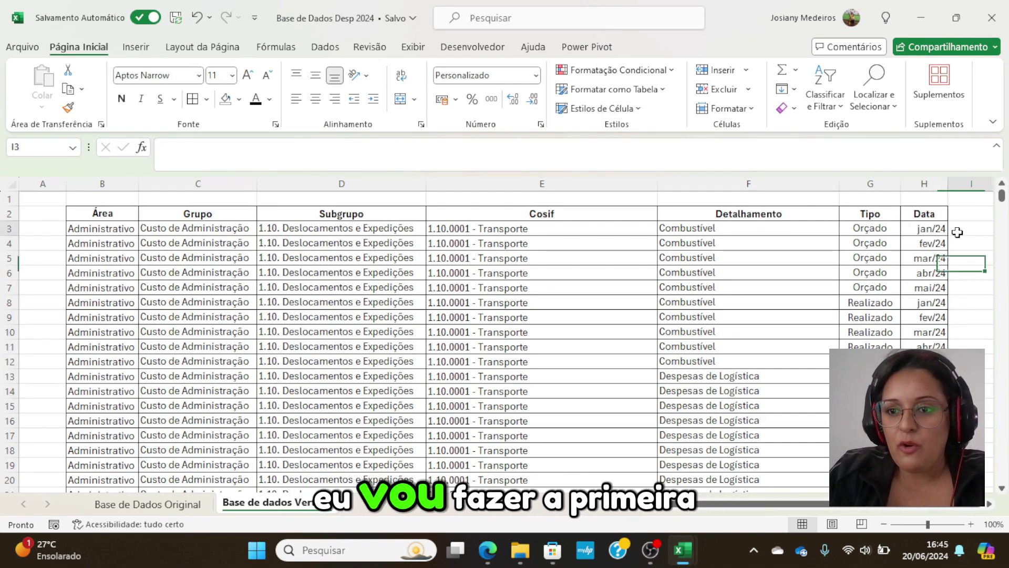
{"action": "key", "text": "Right"}
{"action": "key", "text": "Left"}
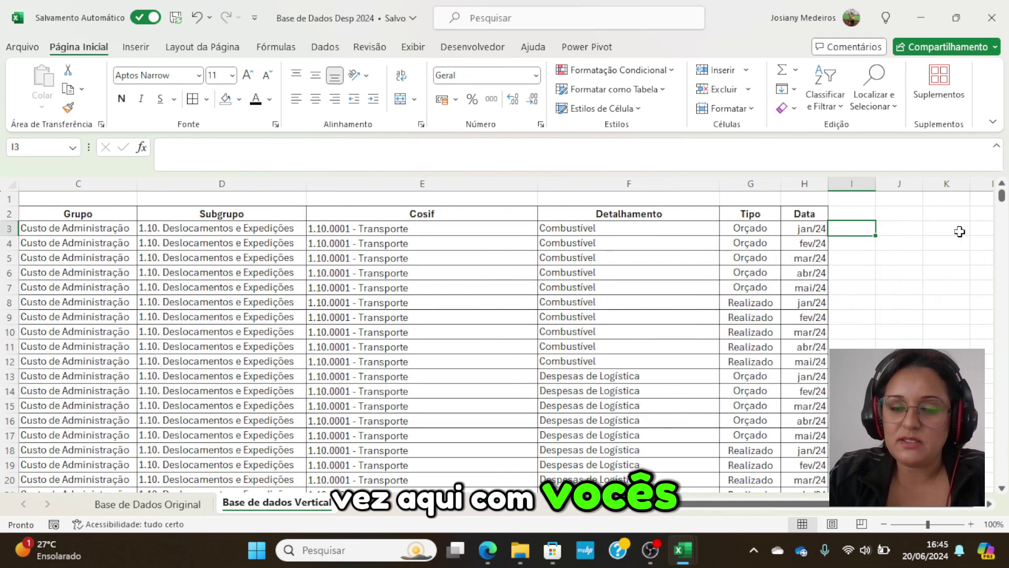
{"action": "left_click", "coordinate": [186, 506]}
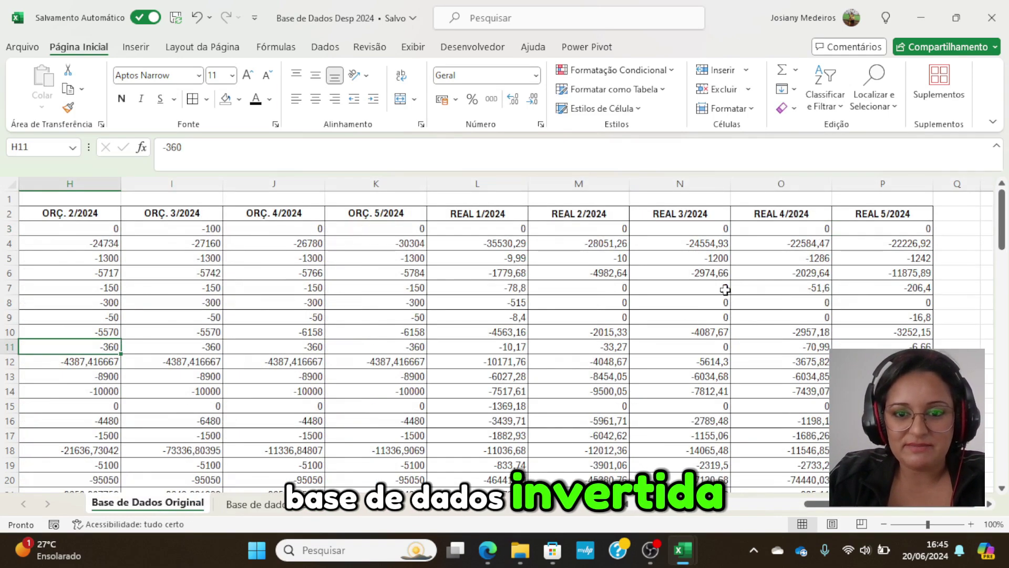
{"action": "left_click", "coordinate": [573, 228]}
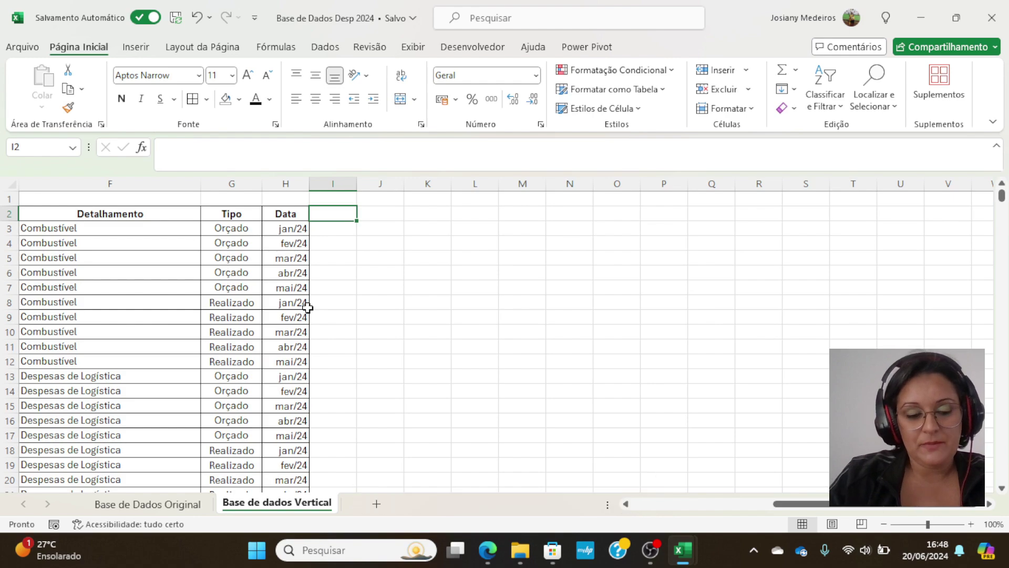
Step: Switch to the Pasta1 workbook and copy all numeric values from ORÇ. 1/2024 to REAL 5/2024, range G3:P93
{"action": "key", "text": "alt+Tab"}
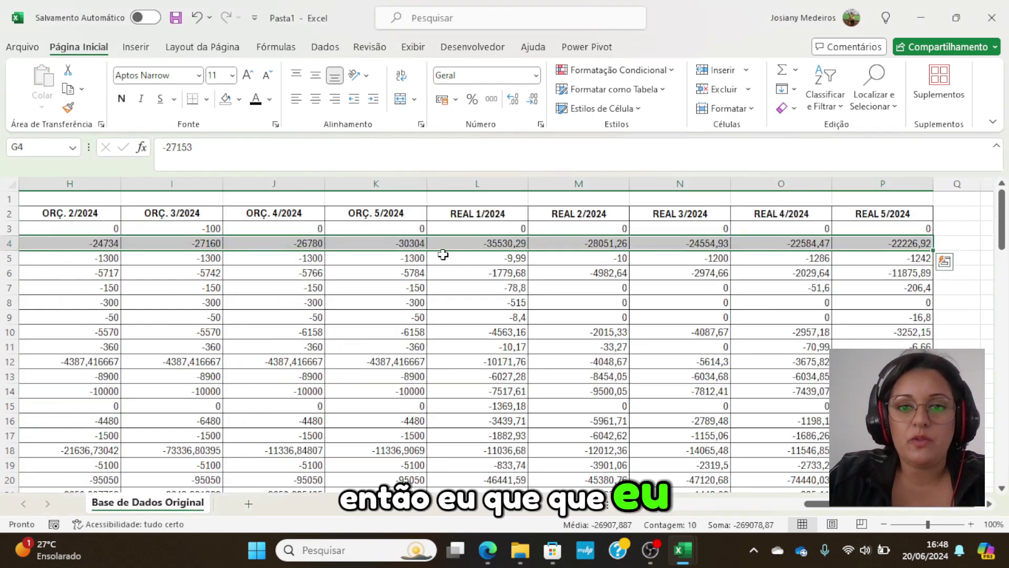
{"action": "left_click", "coordinate": [286, 229]}
{"action": "key", "text": "Left"}
{"action": "key", "text": "Left"}
{"action": "key", "text": "Left"}
{"action": "key", "text": "Left"}
{"action": "key", "text": "Left"}
{"action": "key", "text": "Left"}
{"action": "key", "text": "Left"}
{"action": "key", "text": "Left"}
{"action": "key", "text": "Left"}
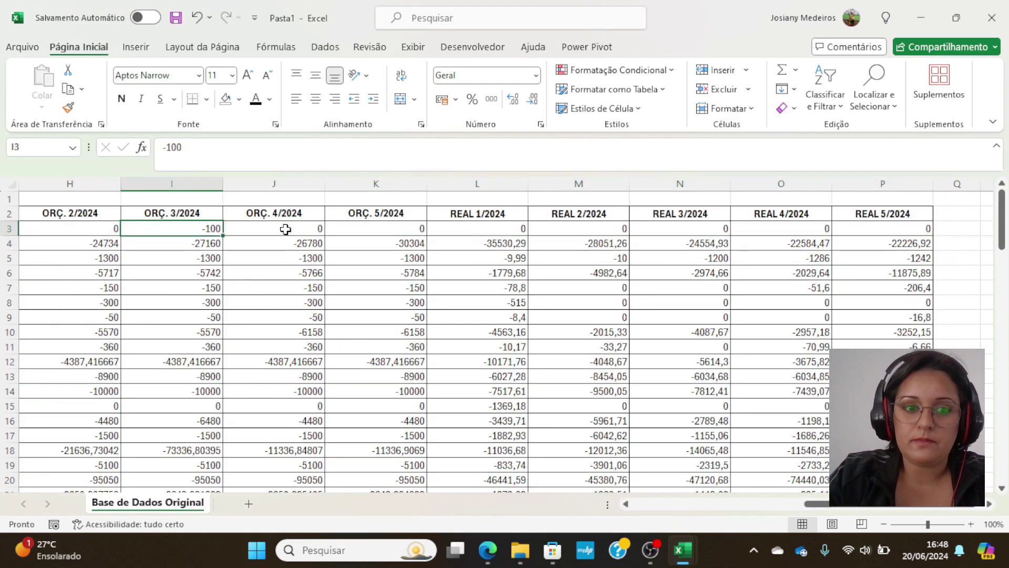
{"action": "key", "text": "Right"}
{"action": "key", "text": "Right"}
{"action": "key", "text": "Right"}
{"action": "key", "text": "Right"}
{"action": "key", "text": "Right"}
{"action": "key", "text": "Right"}
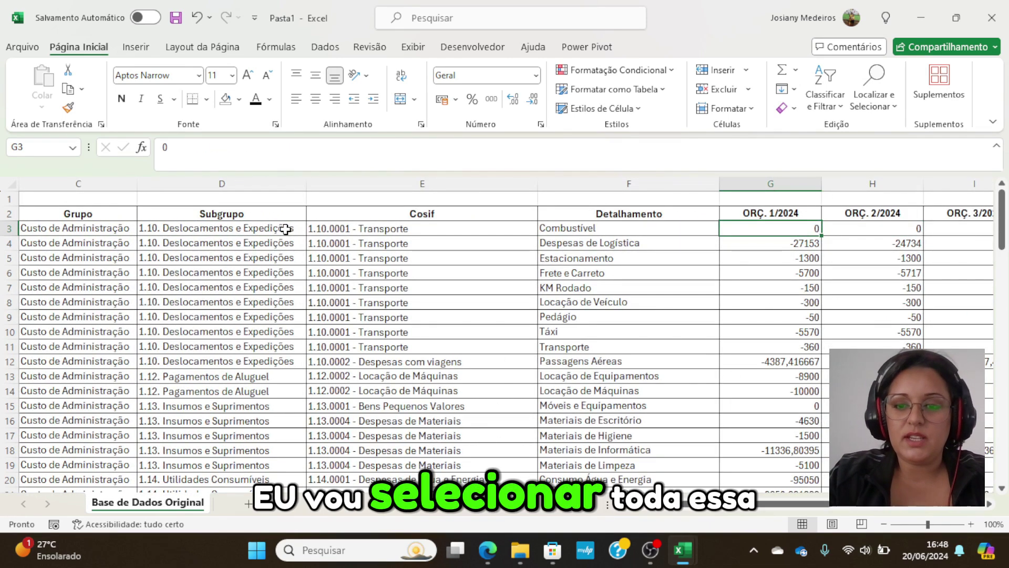
{"action": "key", "text": "shift+Down"}
{"action": "key", "text": "End"}
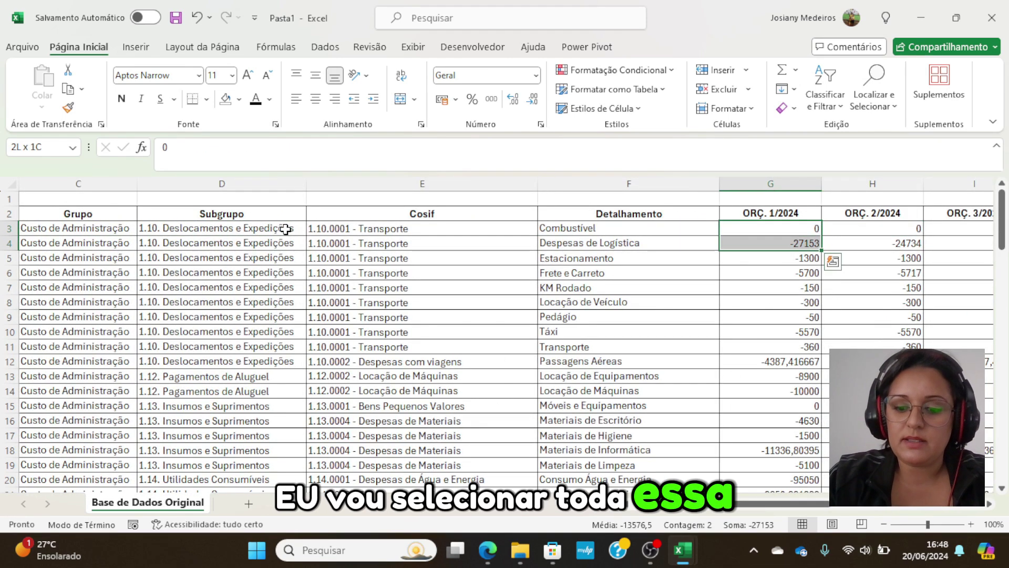
{"action": "key", "text": "shift+Down"}
{"action": "key", "text": "shift+Right"}
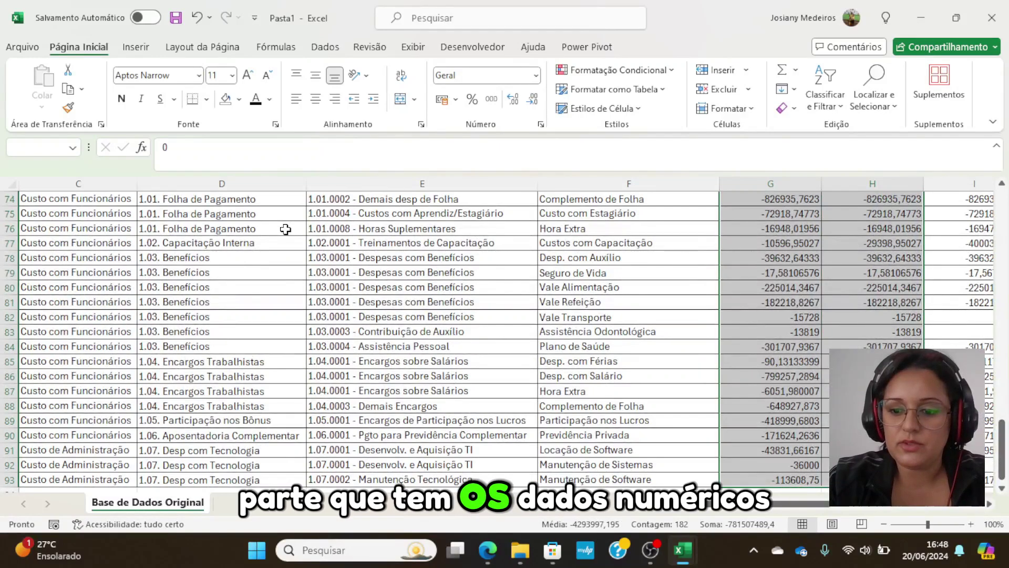
{"action": "key", "text": "shift+Right"}
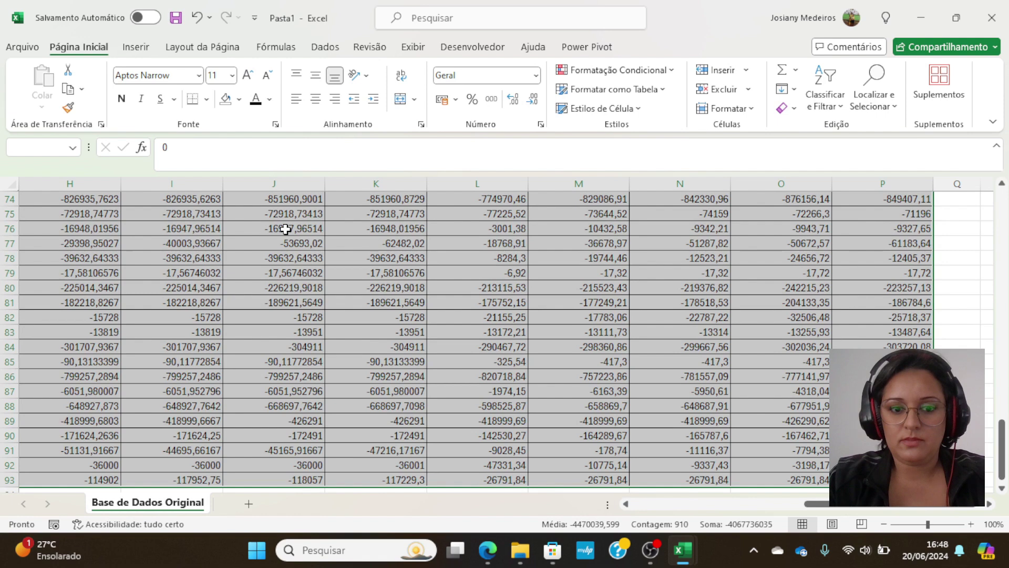
{"action": "key", "text": "ctrl+c"}
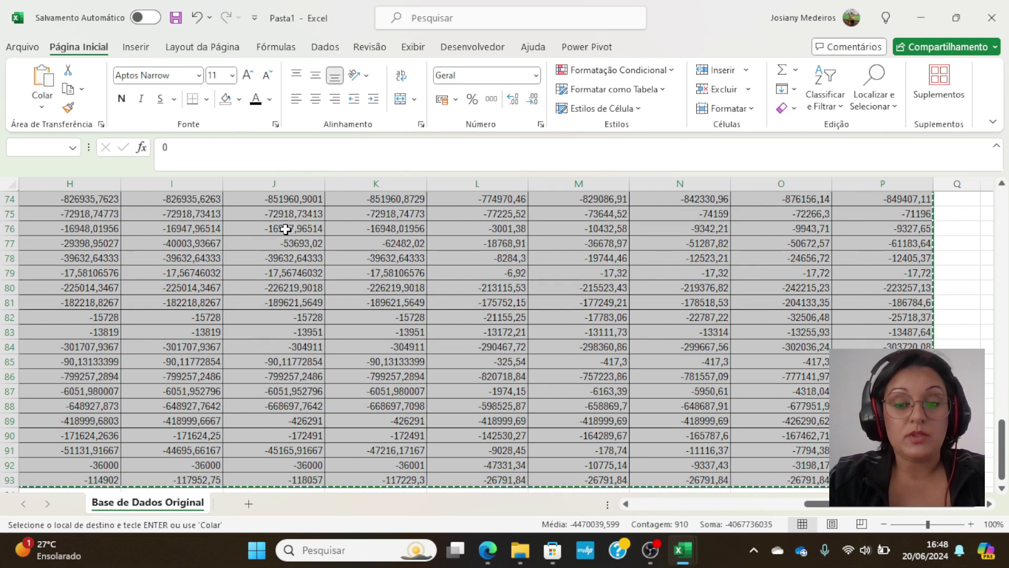
Step: Paste the copied values transposed at K3 of Base de dados Vertical in the Base de Dados Desp 2024 workbook
{"action": "left_click", "coordinate": [248, 503]}
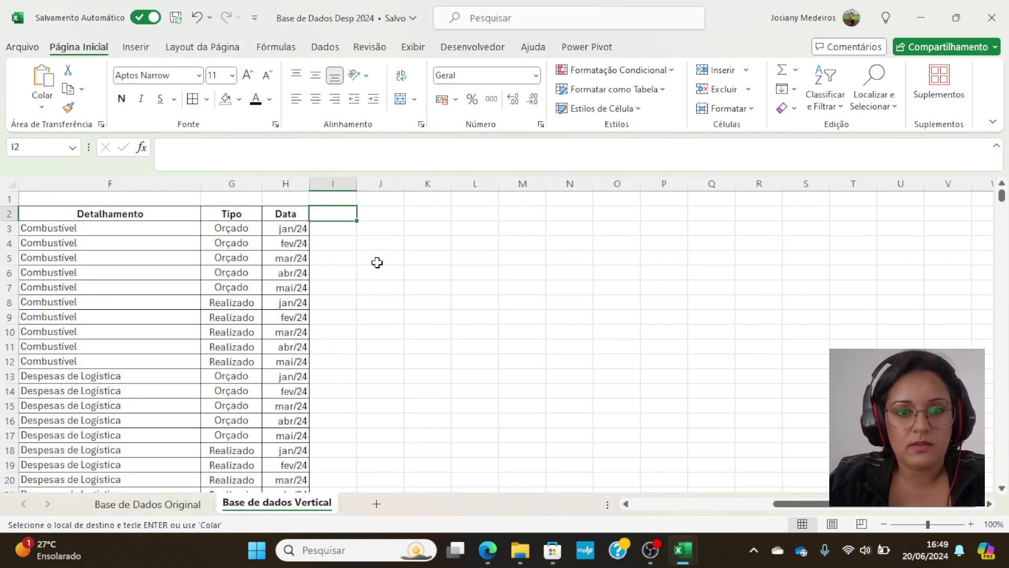
{"action": "left_click", "coordinate": [417, 233]}
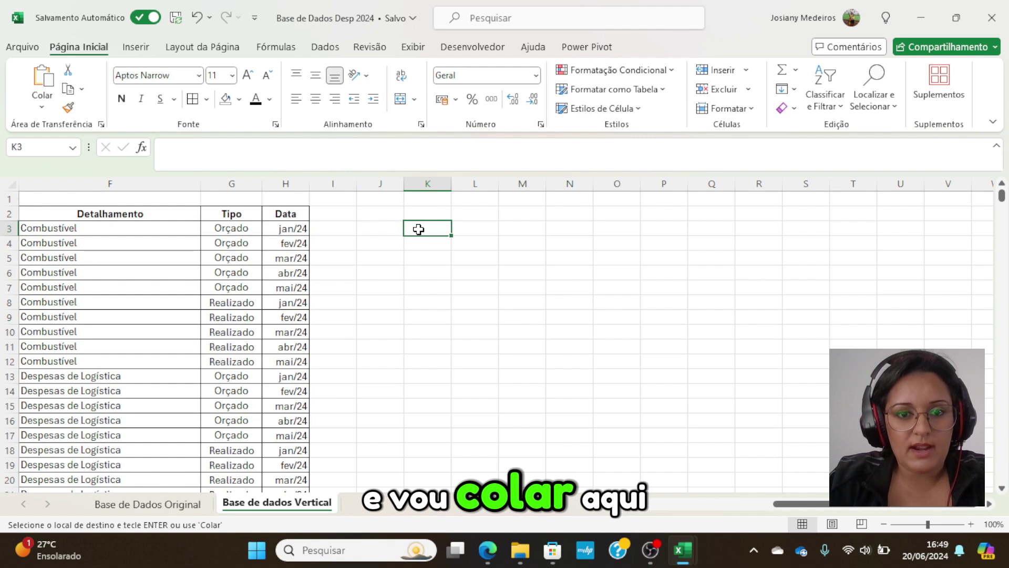
{"action": "right_click", "coordinate": [420, 235]}
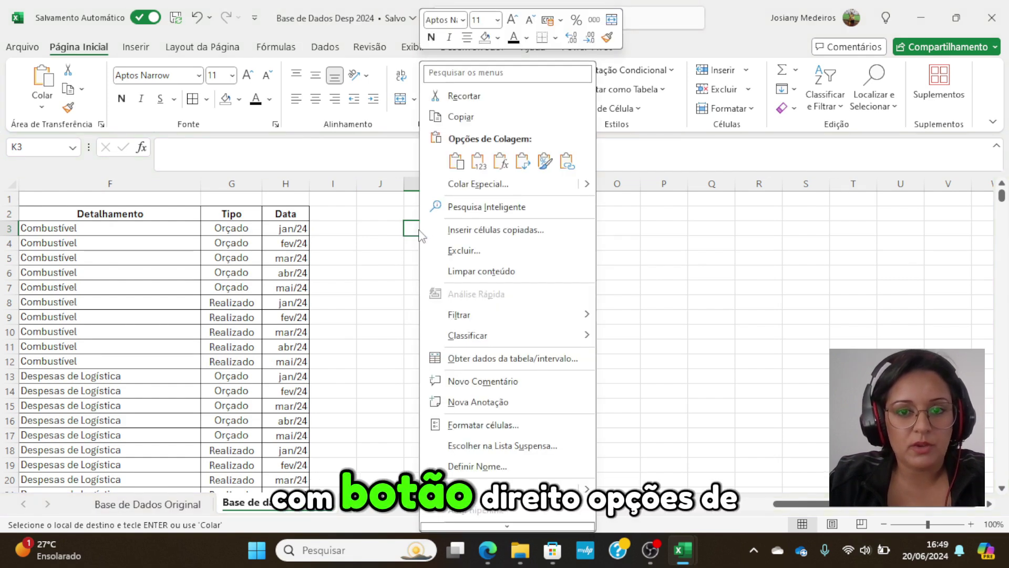
{"action": "mouse_move", "coordinate": [588, 187]}
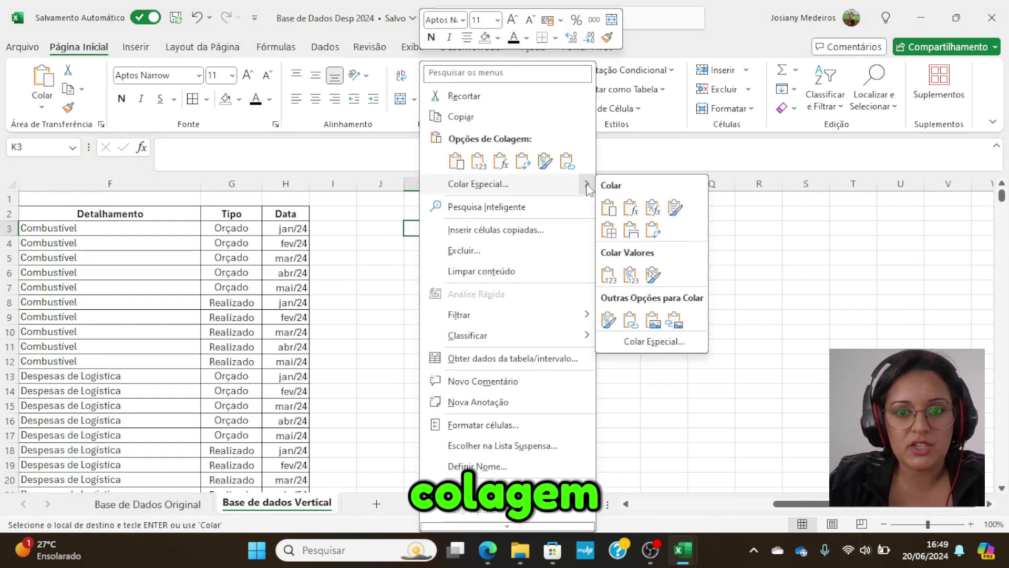
{"action": "left_click", "coordinate": [654, 231]}
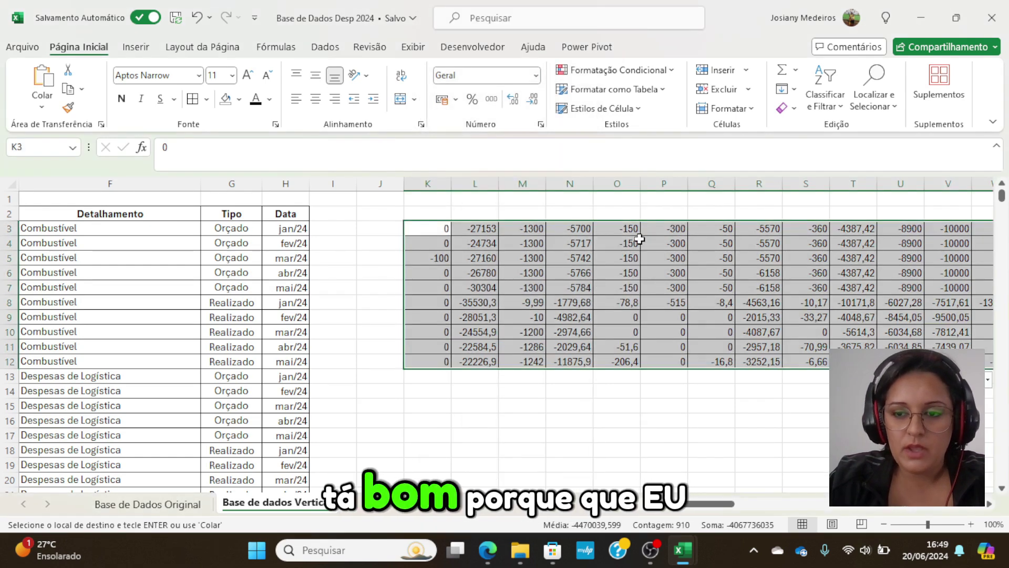
Step: Move the transposed Combustível values from K3:K12 to column I, starting at I3
{"action": "left_click_drag", "start_coordinate": [439, 227], "coordinate": [440, 361]}
{"action": "key", "text": "ctrl+x"}
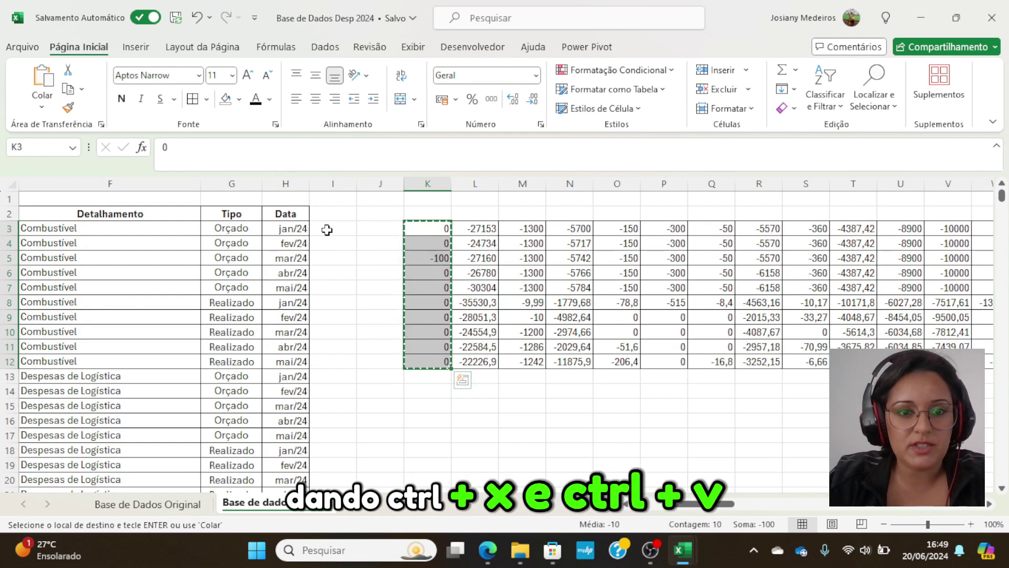
{"action": "left_click", "coordinate": [329, 228]}
{"action": "key", "text": "ctrl+v"}
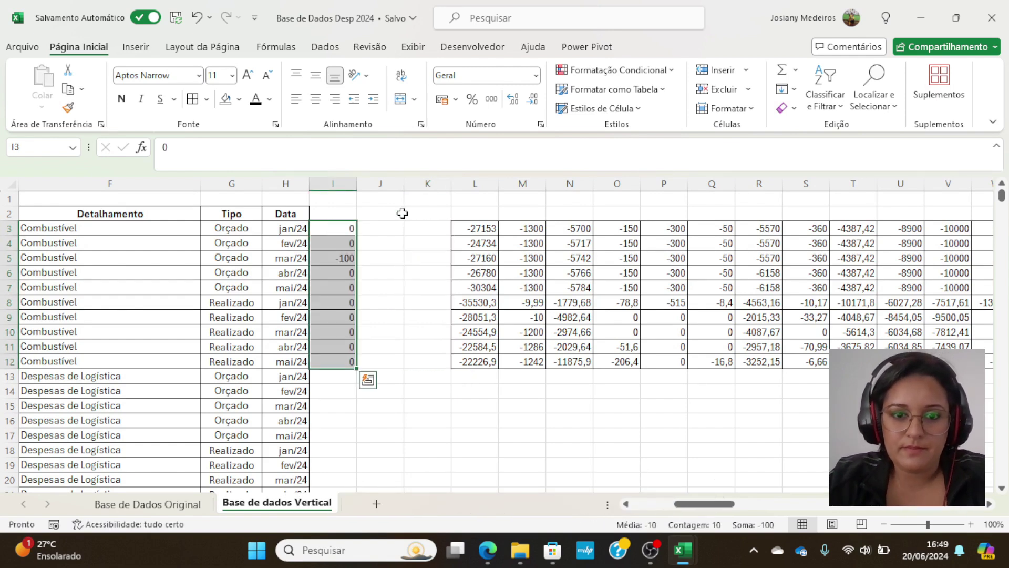
Step: Move the transposed Despesas de Logística values from L3:L12 to column I, starting at I13
{"action": "left_click_drag", "start_coordinate": [482, 230], "coordinate": [471, 357]}
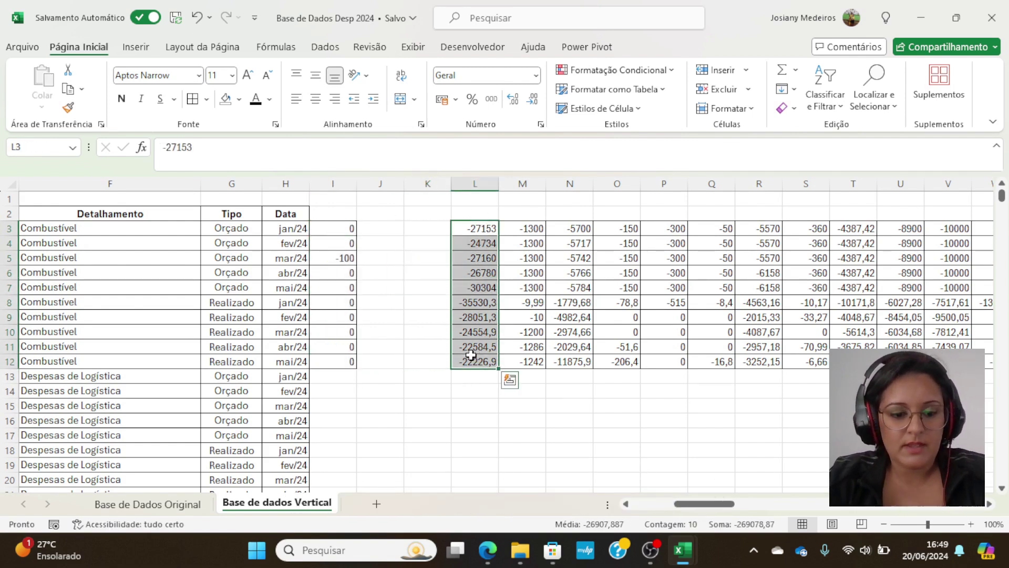
{"action": "key", "text": "ctrl+x"}
{"action": "left_click", "coordinate": [327, 390]}
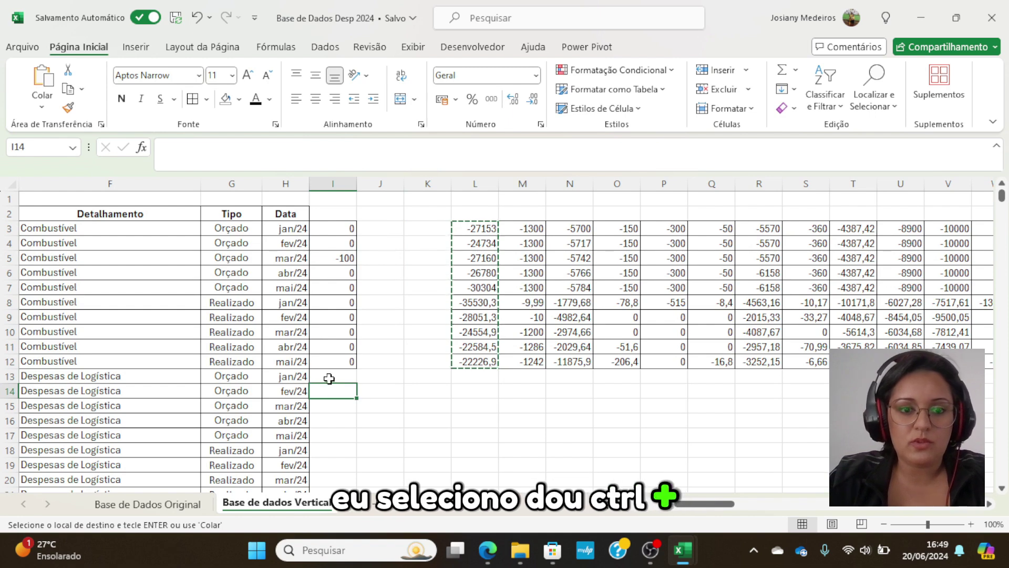
{"action": "left_click", "coordinate": [327, 379]}
{"action": "key", "text": "ctrl+v"}
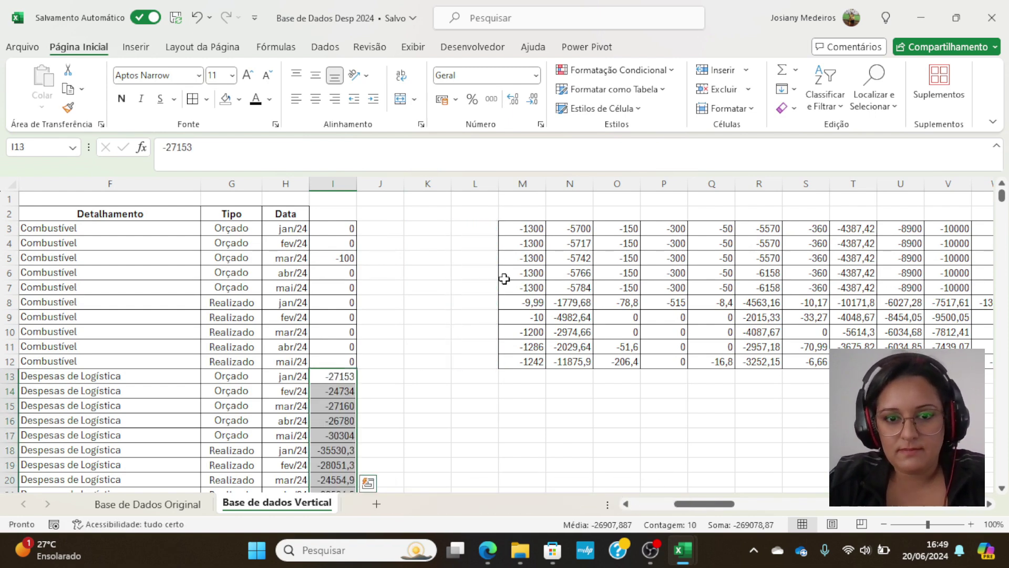
Step: Move the transposed Estacionamento values from M3:M12 to column I, starting at I23
{"action": "left_click_drag", "start_coordinate": [527, 225], "coordinate": [526, 358]}
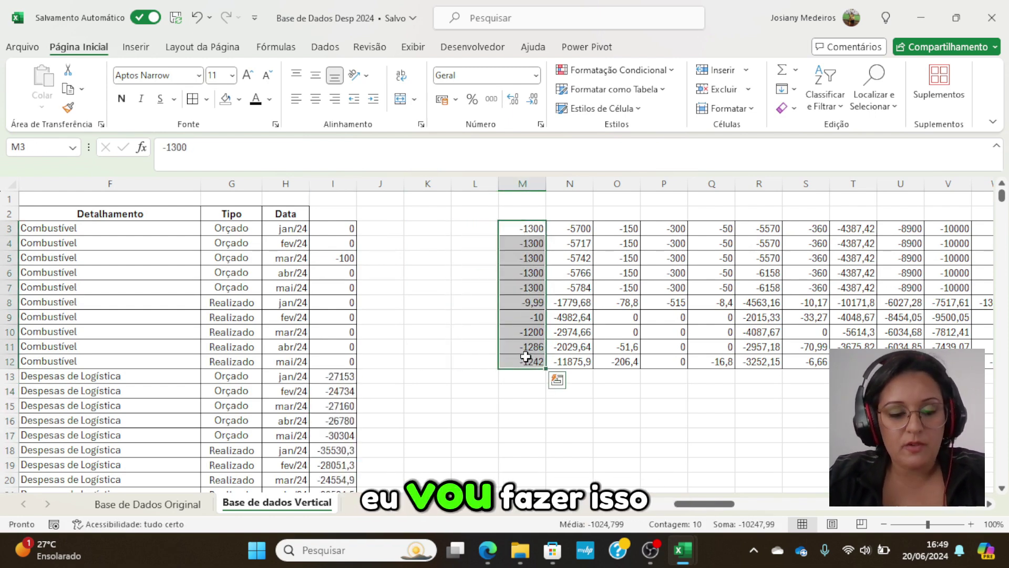
{"action": "key", "text": "ctrl+x"}
{"action": "scroll", "coordinate": [526, 357], "scroll_direction": "down", "scroll_amount": 5}
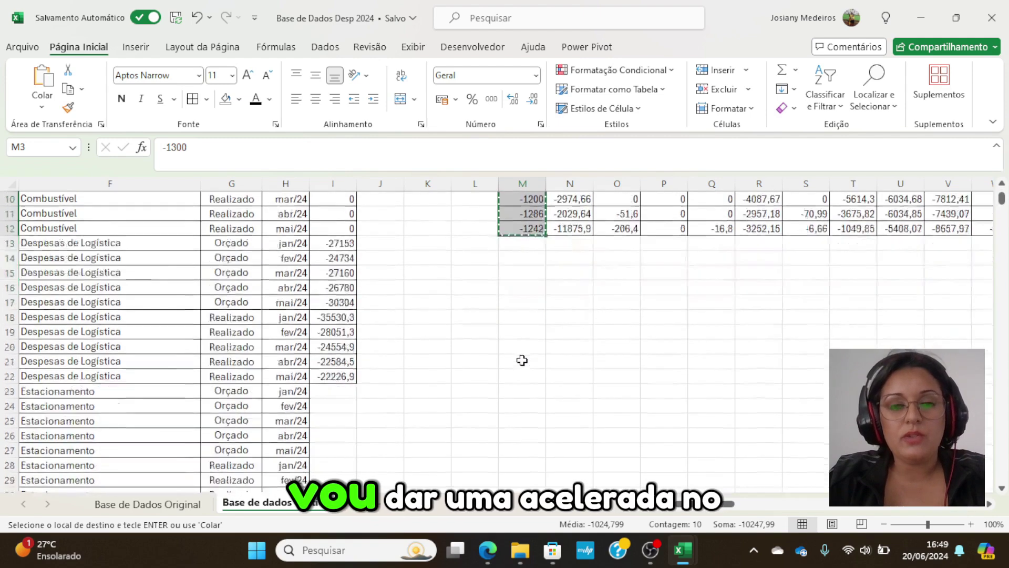
{"action": "left_click", "coordinate": [317, 302]}
{"action": "key", "text": "ctrl+v"}
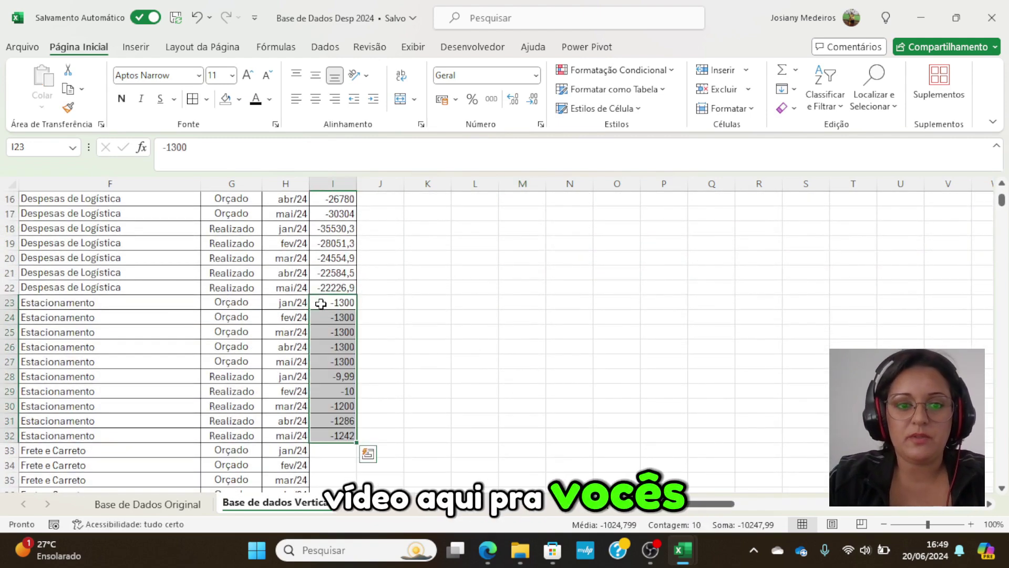
Step: Review the completed vertical database from its last entries in row 912 back up to the headers in row 2
{"action": "scroll", "coordinate": [404, 274], "scroll_direction": "up", "scroll_amount": 5}
{"action": "left_click_drag", "start_coordinate": [573, 228], "coordinate": [574, 363]}
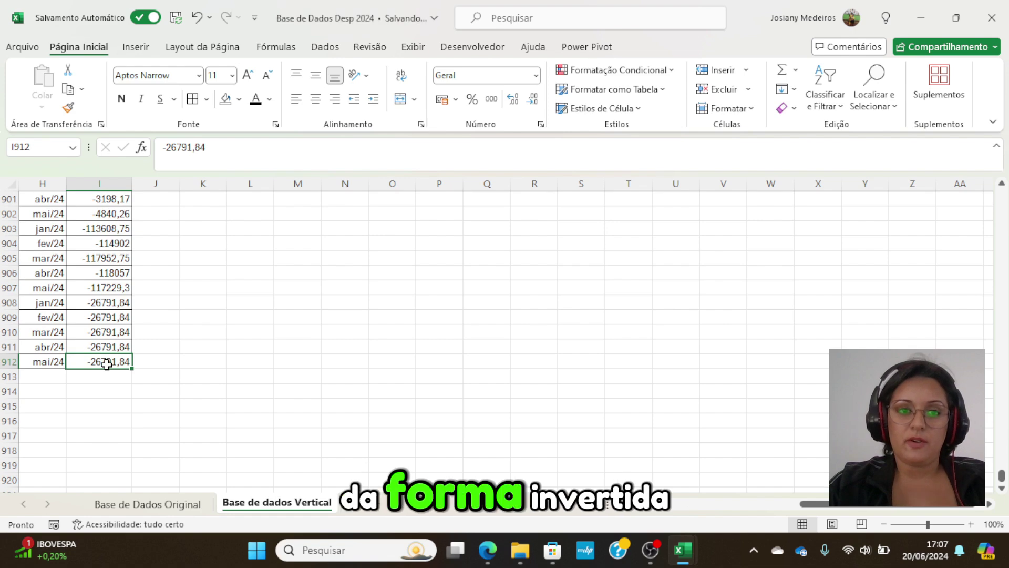
{"action": "scroll", "coordinate": [145, 362], "scroll_direction": "up", "scroll_amount": 3}
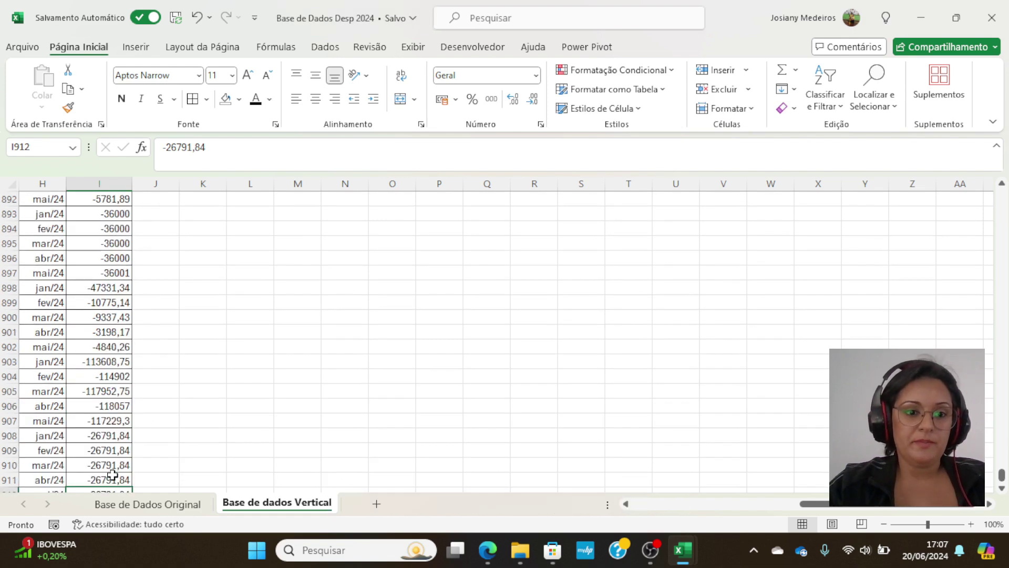
{"action": "scroll", "coordinate": [111, 470], "scroll_direction": "down", "scroll_amount": 1}
{"action": "left_click_drag", "start_coordinate": [105, 450], "coordinate": [158, 79]}
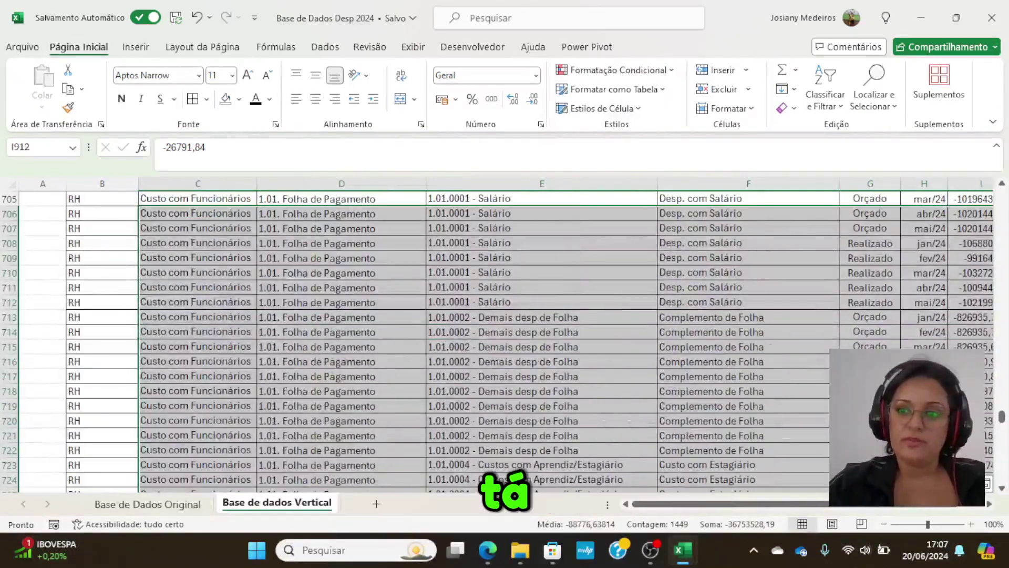
{"action": "left_click_drag", "start_coordinate": [1002, 421], "coordinate": [1002, 195]}
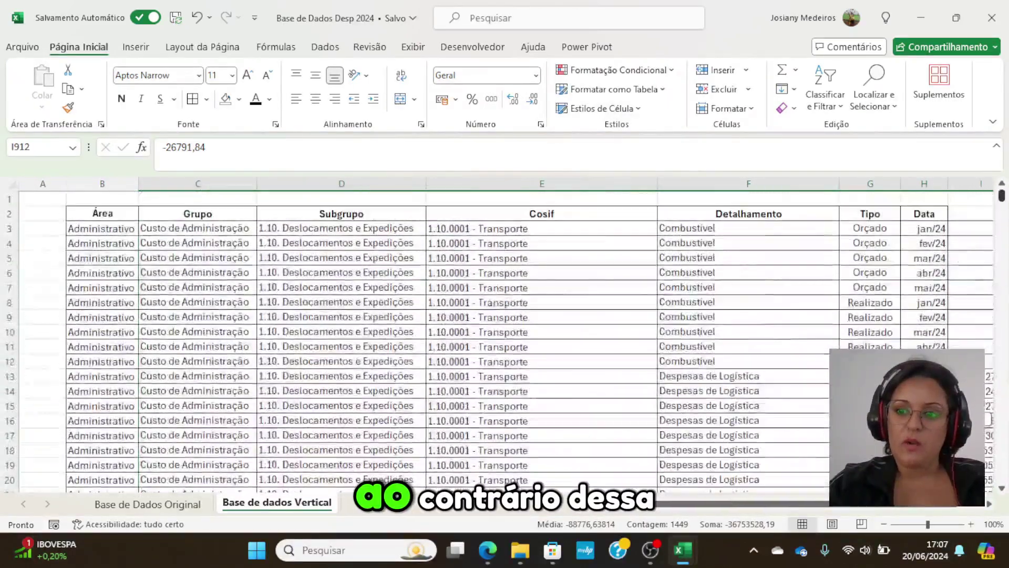
Step: Examine the header row of Base de Dados Original from Grupo across the monthly ORÇ. and REAL columns to REAL 5/2024
{"action": "left_click", "coordinate": [138, 504]}
{"action": "left_click", "coordinate": [107, 216]}
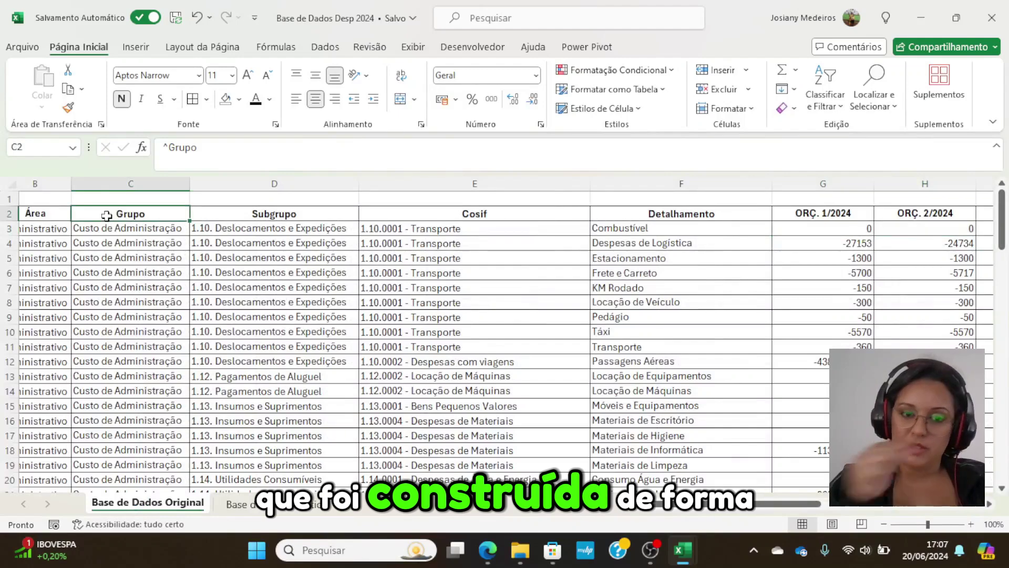
{"action": "key", "text": "Right"}
{"action": "key", "text": "Right"}
{"action": "key", "text": "Right"}
{"action": "key", "text": "Right"}
{"action": "key", "text": "Right"}
{"action": "key", "text": "Right"}
{"action": "key", "text": "Right"}
{"action": "key", "text": "Right"}
{"action": "key", "text": "Right"}
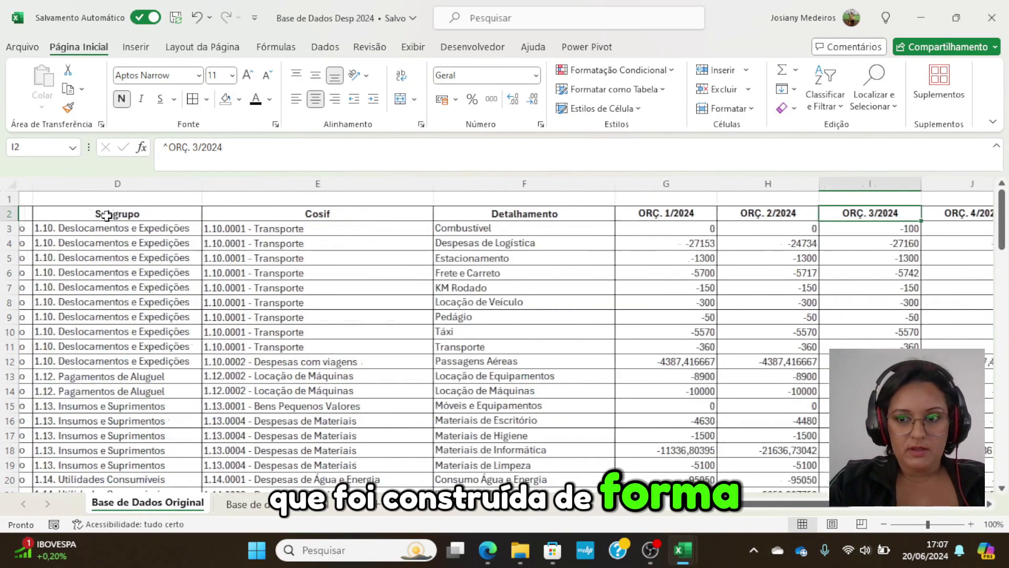
{"action": "key", "text": "Right"}
{"action": "key", "text": "Right"}
{"action": "key", "text": "Right"}
{"action": "key", "text": "Right"}
{"action": "key", "text": "Right"}
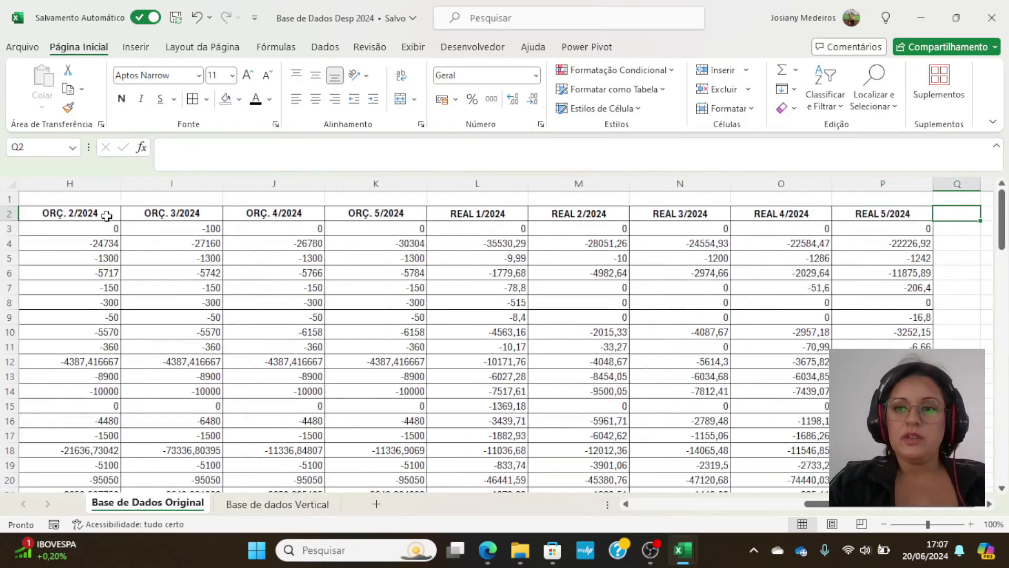
Step: Recheck the ORÇ. 1/2024 to REAL 5/2024 headers and the empty columns beyond them in Base de Dados Original
{"action": "key", "text": "Left"}
{"action": "key", "text": "Left"}
{"action": "key", "text": "Left"}
{"action": "key", "text": "Left"}
{"action": "key", "text": "Left"}
{"action": "key", "text": "Left"}
{"action": "key", "text": "Left"}
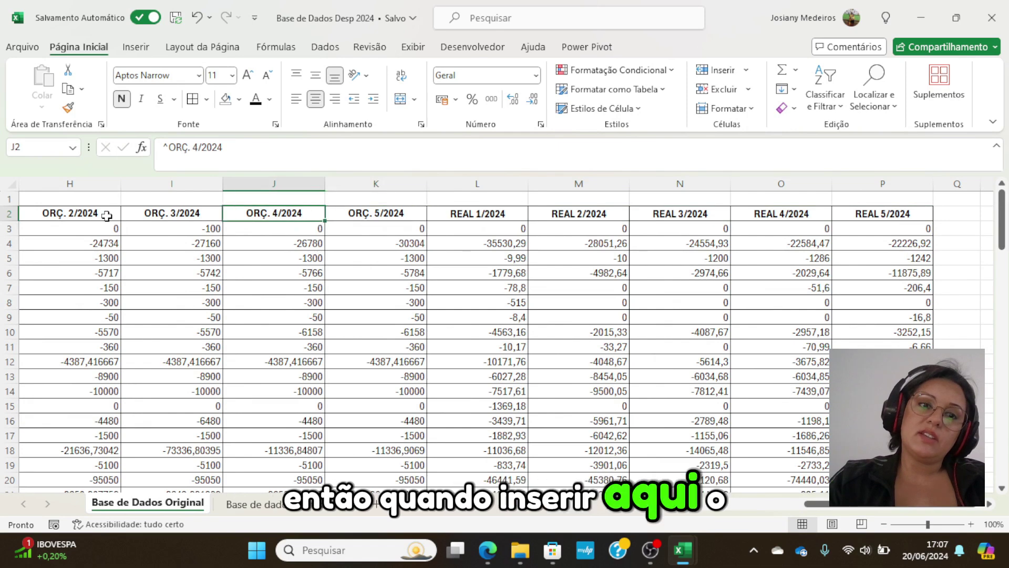
{"action": "key", "text": "Left"}
{"action": "key", "text": "Left"}
{"action": "key", "text": "Left"}
{"action": "key", "text": "Left"}
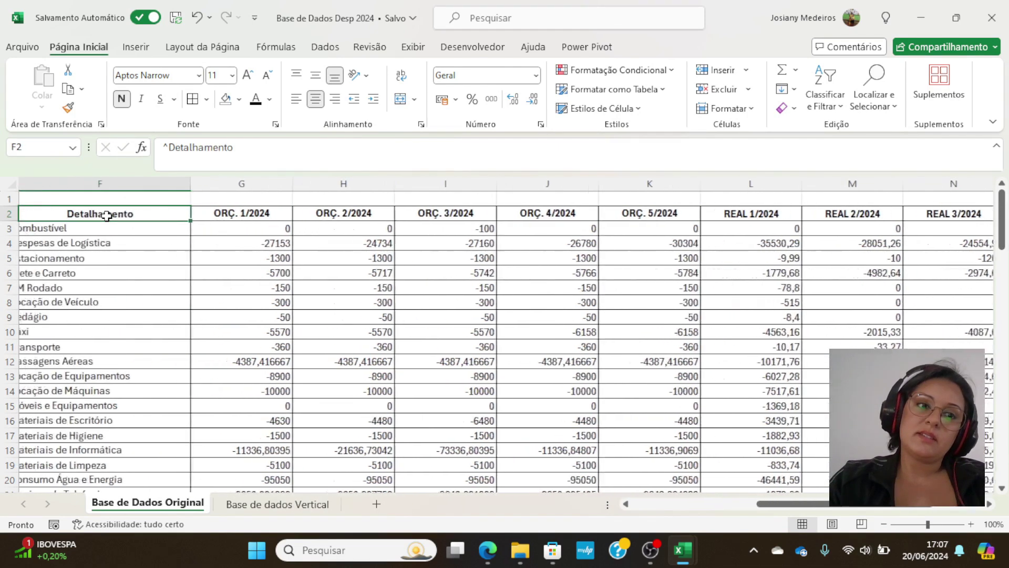
{"action": "key", "text": "Right"}
{"action": "key", "text": "Right"}
{"action": "key", "text": "Right"}
{"action": "key", "text": "Right"}
{"action": "key", "text": "Right"}
{"action": "key", "text": "Right"}
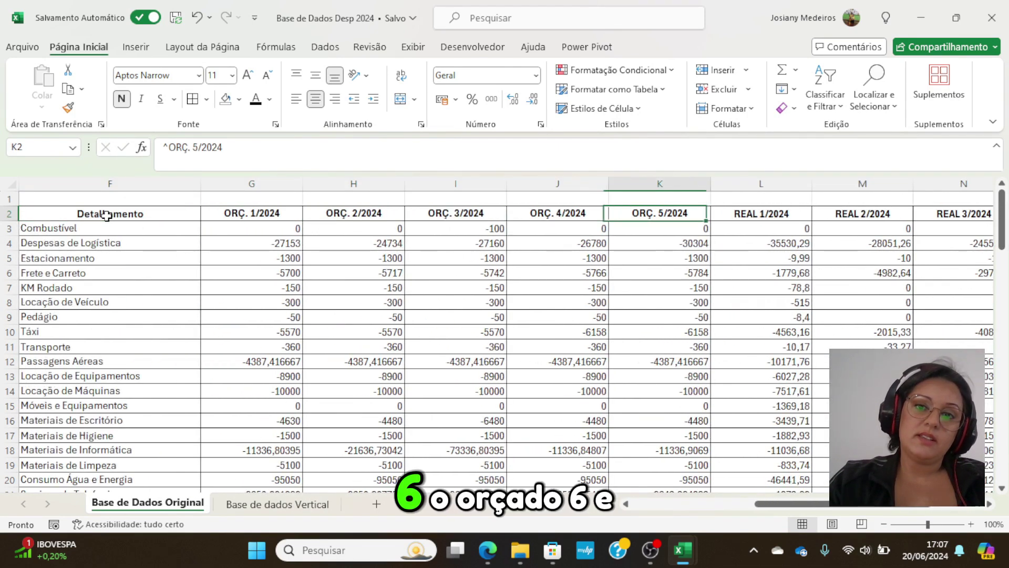
{"action": "key", "text": "Right"}
{"action": "key", "text": "Right"}
{"action": "key", "text": "Right"}
{"action": "key", "text": "Right"}
{"action": "key", "text": "Right"}
{"action": "key", "text": "Right"}
{"action": "key", "text": "Right"}
{"action": "key", "text": "Right"}
{"action": "key", "text": "Right"}
{"action": "key", "text": "Right"}
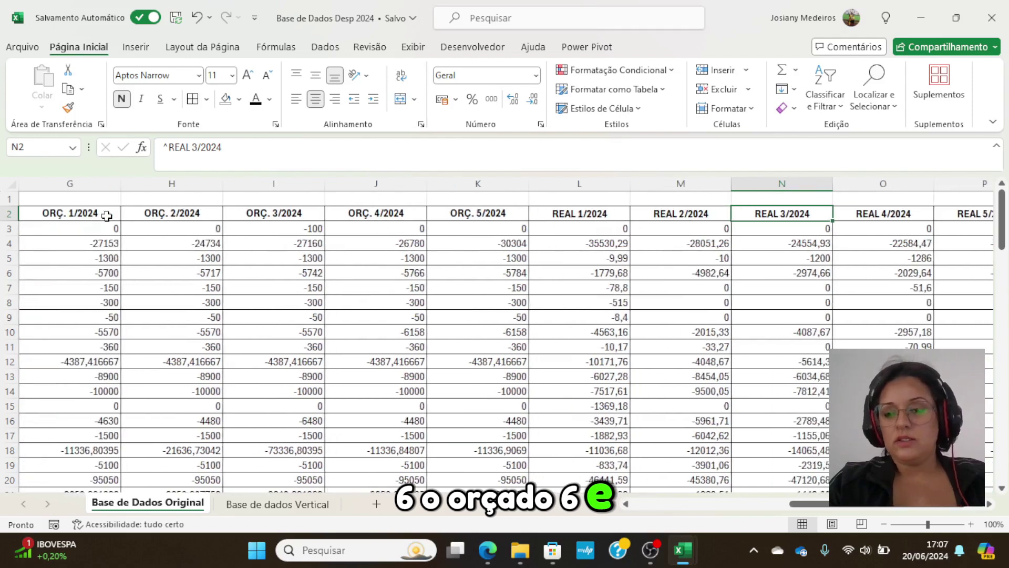
{"action": "key", "text": "Left"}
{"action": "key", "text": "Left"}
{"action": "key", "text": "Left"}
{"action": "key", "text": "Left"}
{"action": "key", "text": "Left"}
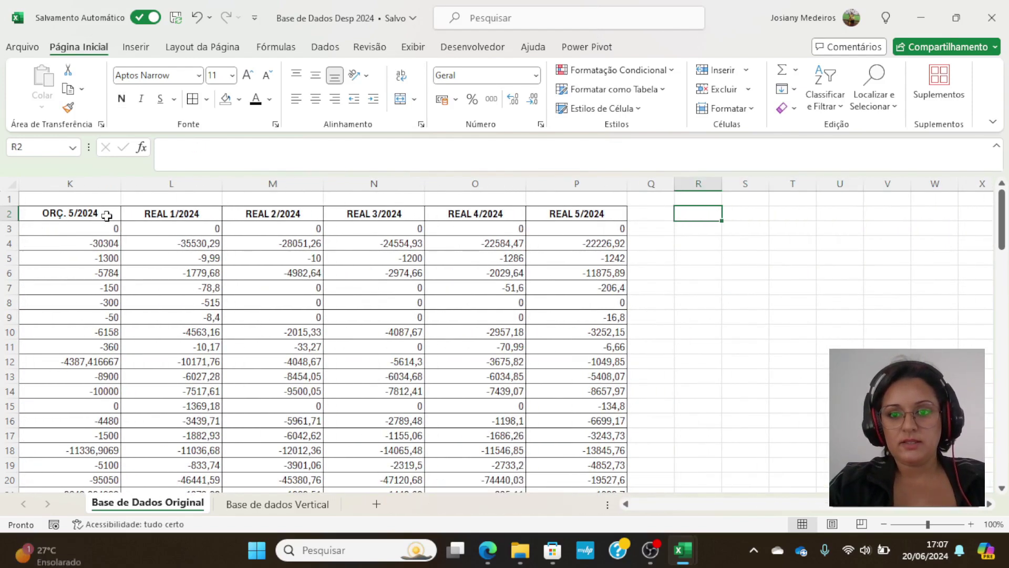
Step: Inspect the end of Base de dados Vertical and the empty row 913 where further expense records would be added
{"action": "left_click", "coordinate": [278, 504]}
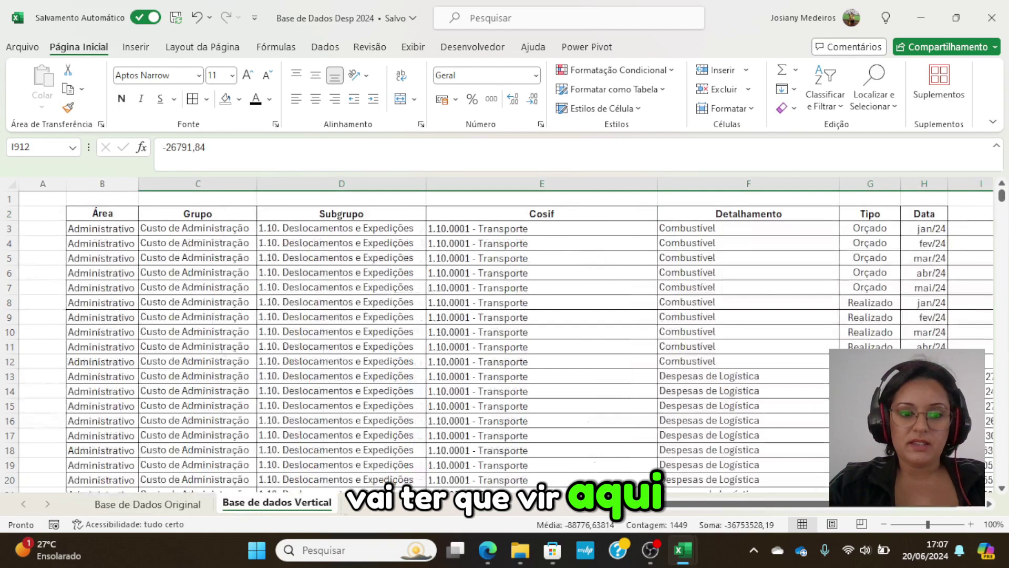
{"action": "scroll", "coordinate": [680, 467], "scroll_direction": "down", "scroll_amount": 4}
{"action": "scroll", "coordinate": [680, 468], "scroll_direction": "down", "scroll_amount": 3}
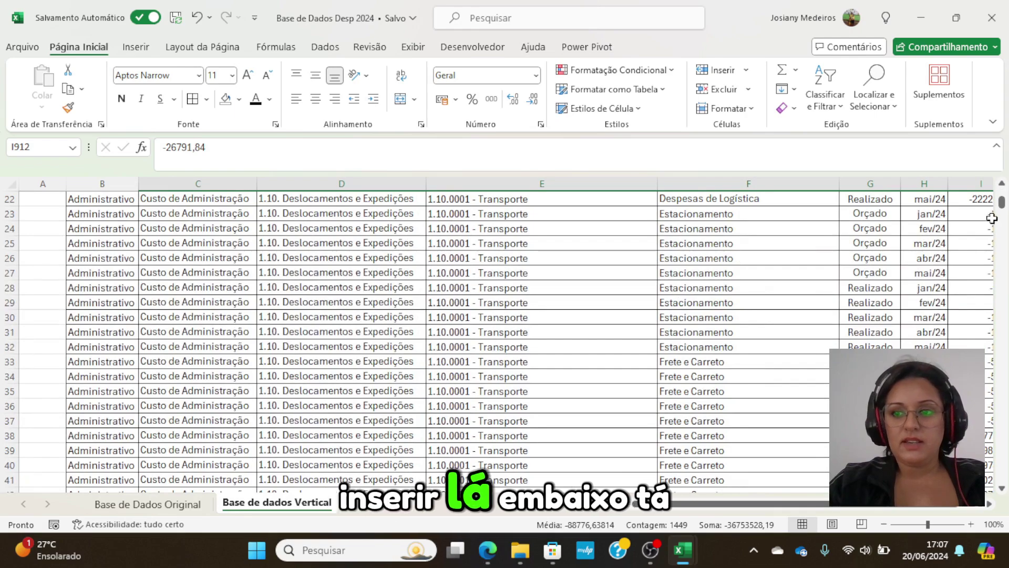
{"action": "left_click_drag", "start_coordinate": [1002, 200], "coordinate": [1002, 476]}
{"action": "left_click_drag", "start_coordinate": [207, 476], "coordinate": [197, 480]}
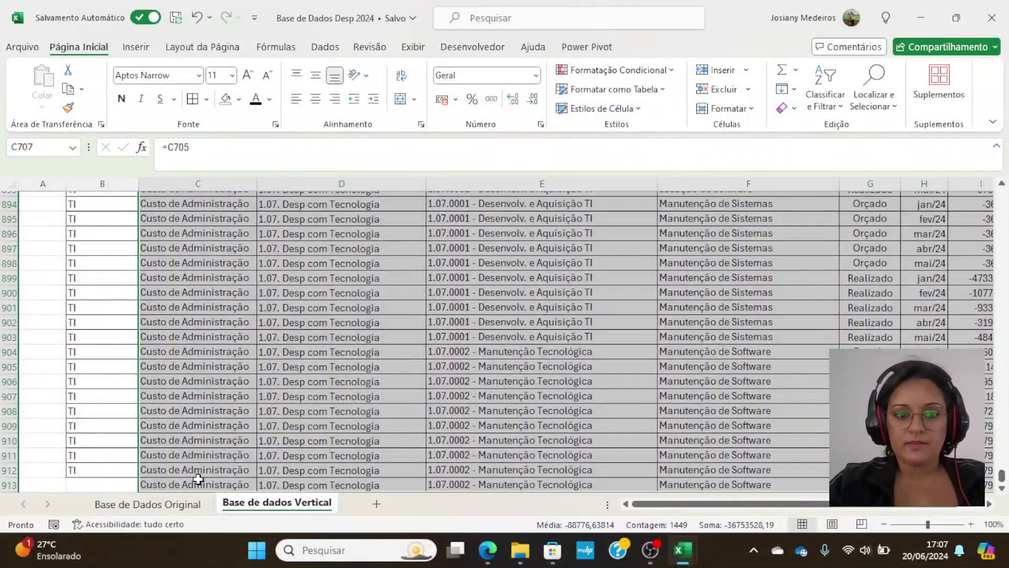
{"action": "key", "text": "ctrl+z"}
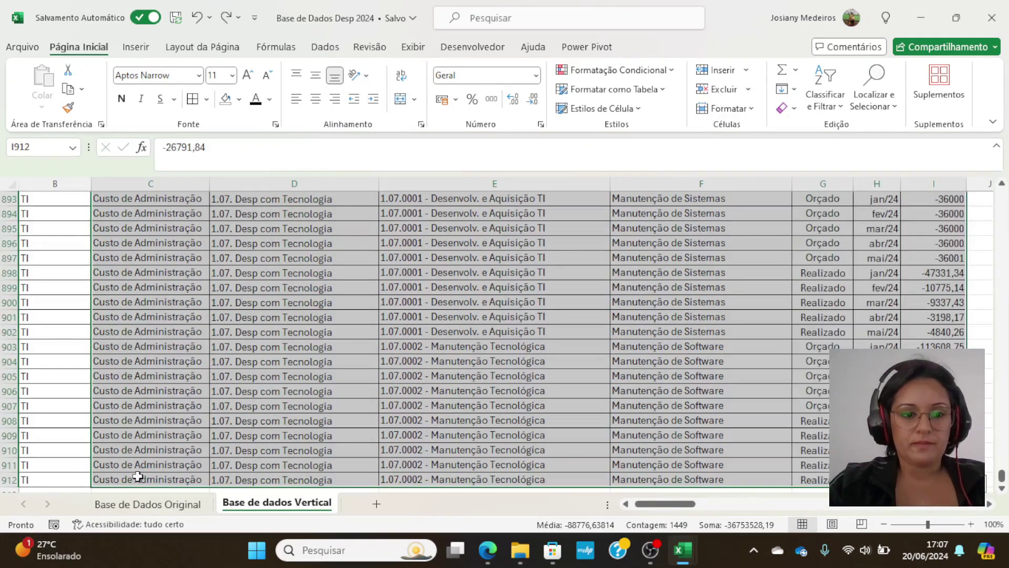
{"action": "scroll", "coordinate": [61, 474], "scroll_direction": "down", "scroll_amount": 4}
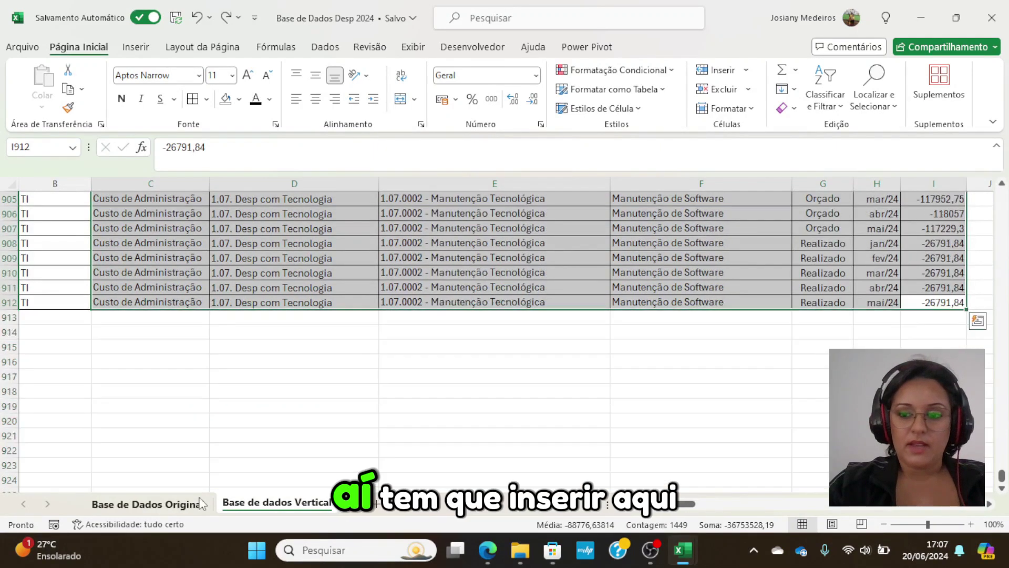
{"action": "left_click", "coordinate": [55, 318]}
{"action": "left_click", "coordinate": [143, 316]}
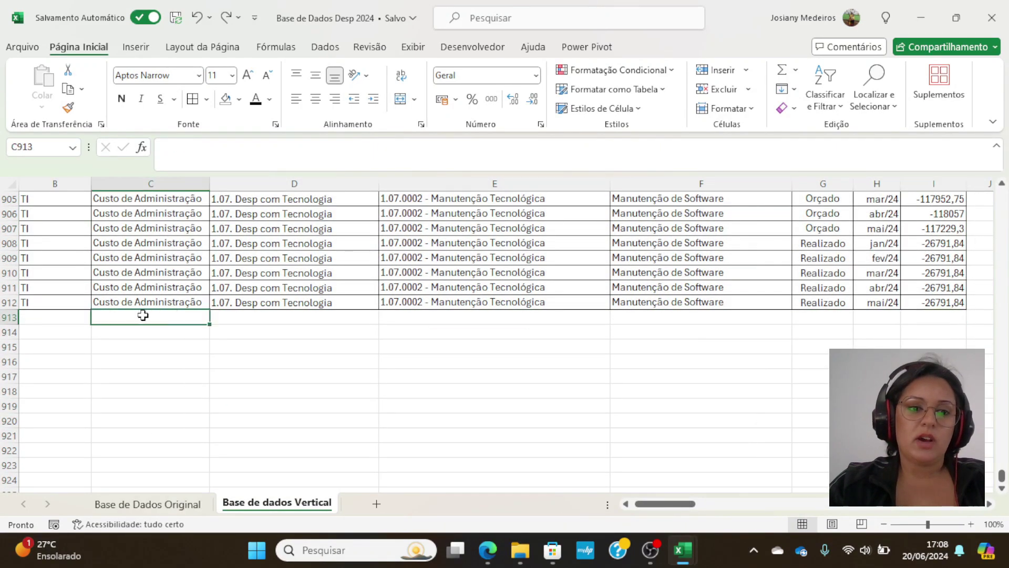
{"action": "key", "text": "Right"}
{"action": "key", "text": "Right"}
{"action": "key", "text": "Right"}
{"action": "key", "text": "Right"}
{"action": "key", "text": "Right"}
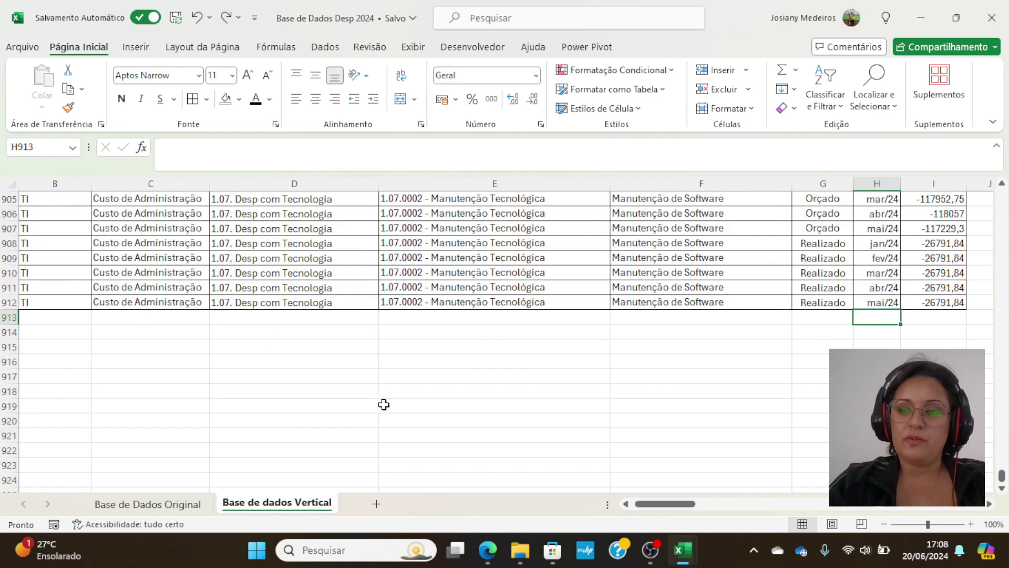
Step: Enter the header Valores in cell I2 of Base de dados Vertical, above the transposed values
{"action": "scroll", "coordinate": [384, 405], "scroll_direction": "up", "scroll_amount": 8}
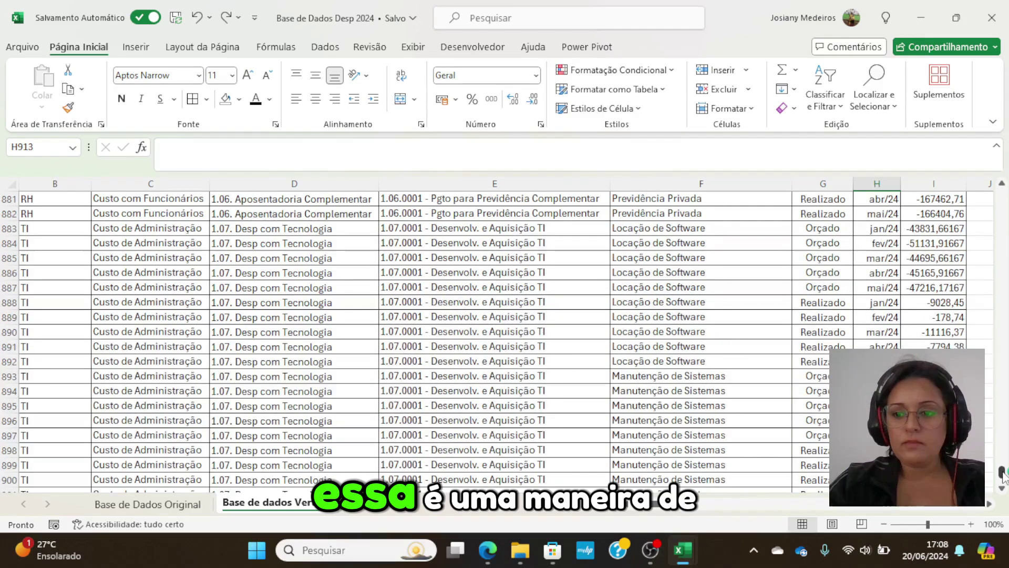
{"action": "left_click_drag", "start_coordinate": [1000, 472], "coordinate": [1006, 170]}
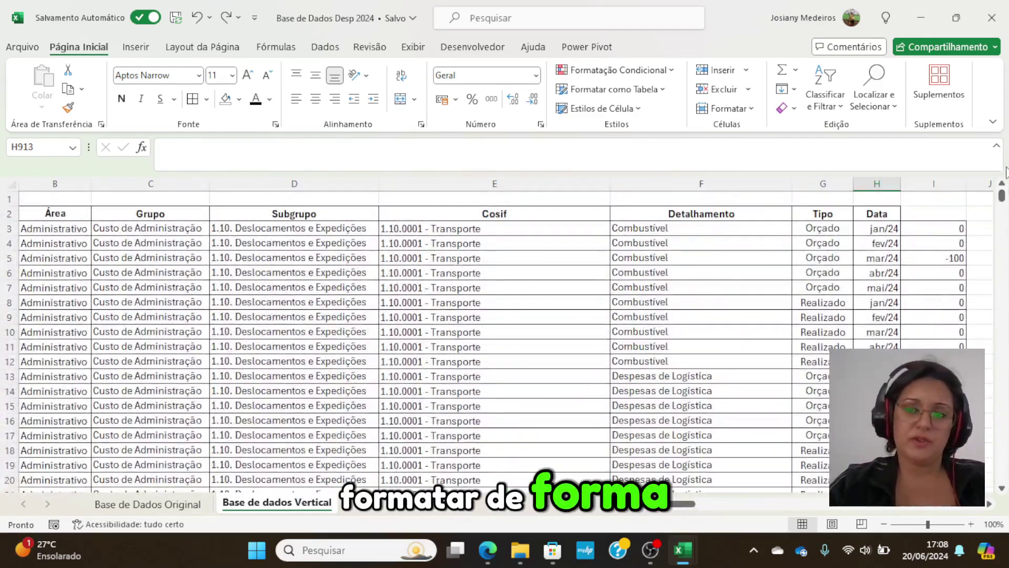
{"action": "left_click", "coordinate": [946, 212]}
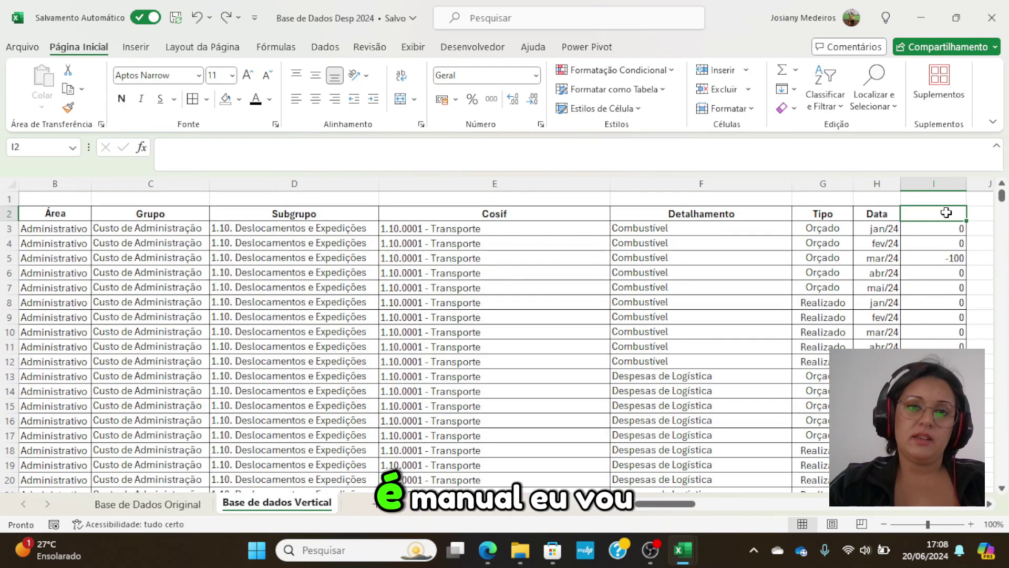
{"action": "type", "text": "V"}
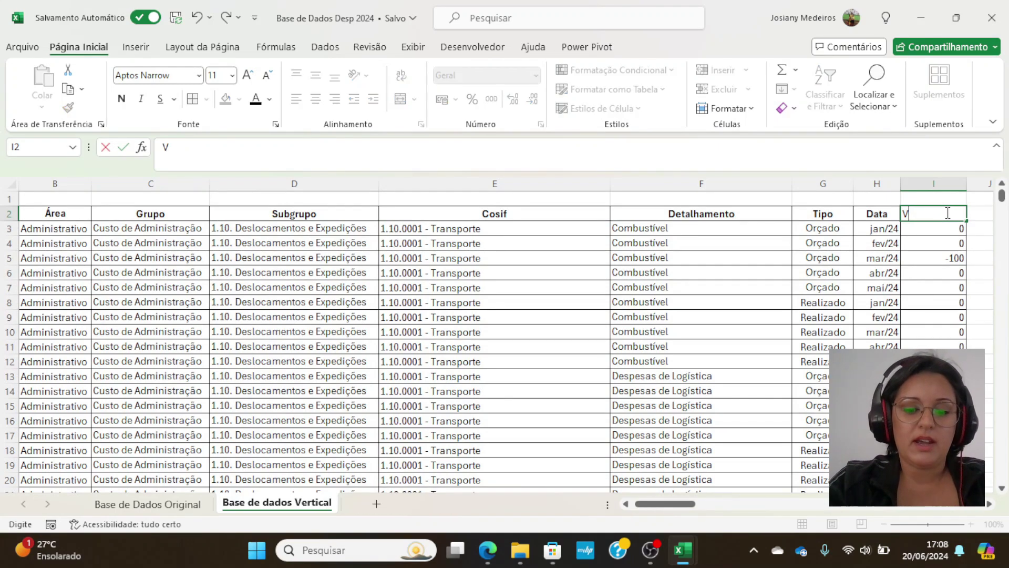
{"action": "type", "text": "alores"}
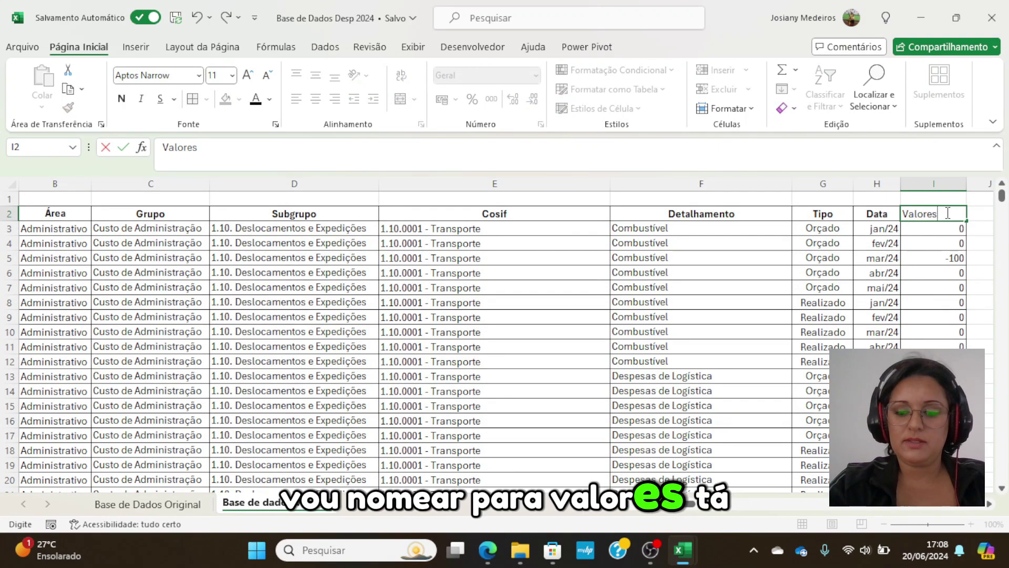
{"action": "key", "text": "Return"}
{"action": "left_click", "coordinate": [946, 212]}
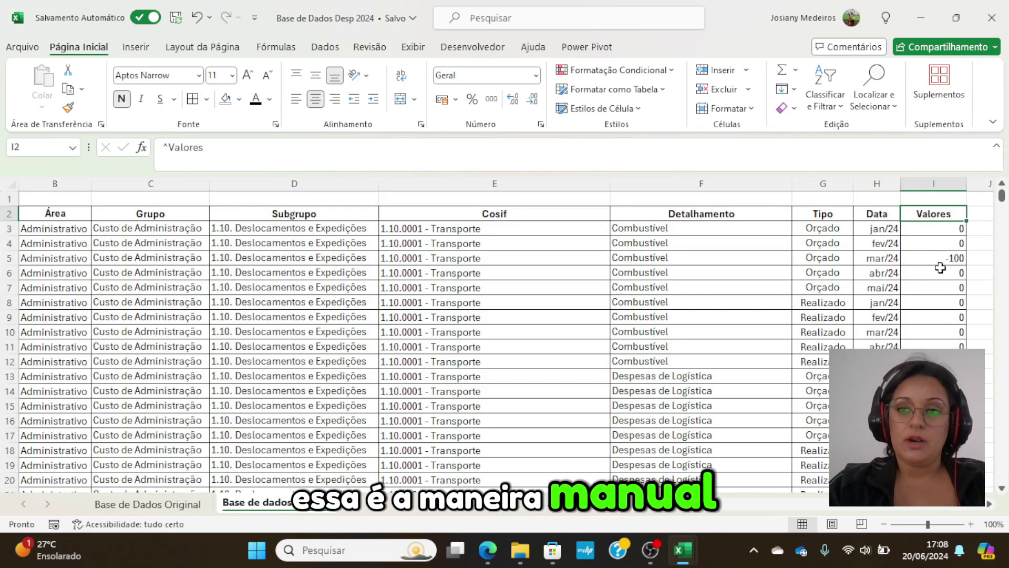
Step: Review the header row of Base de dados Vertical from Área through Valores
{"action": "left_click", "coordinate": [925, 228]}
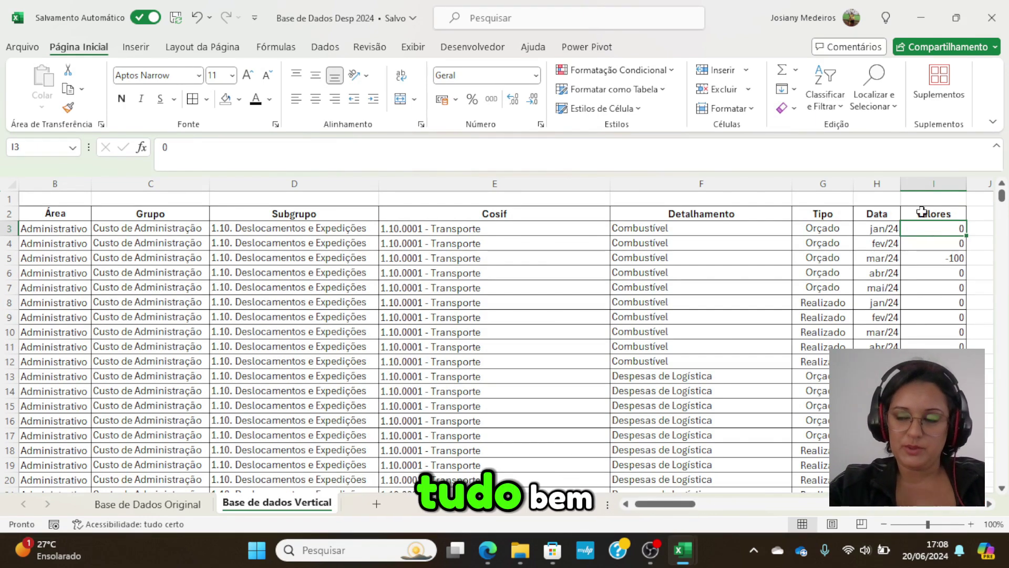
{"action": "left_click", "coordinate": [303, 214]}
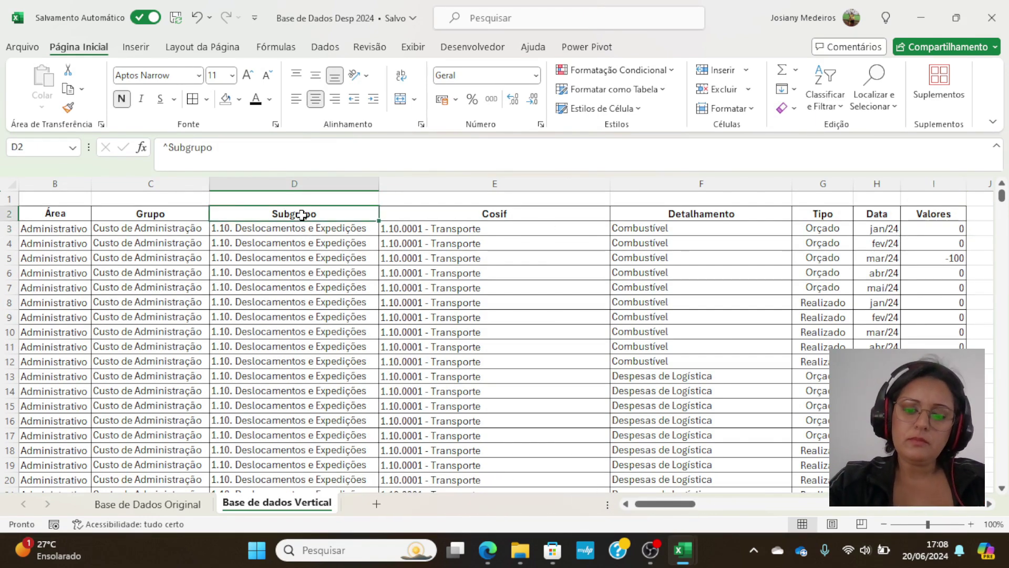
{"action": "key", "text": "Left"}
{"action": "key", "text": "Left"}
{"action": "key", "text": "Left"}
{"action": "key", "text": "Right"}
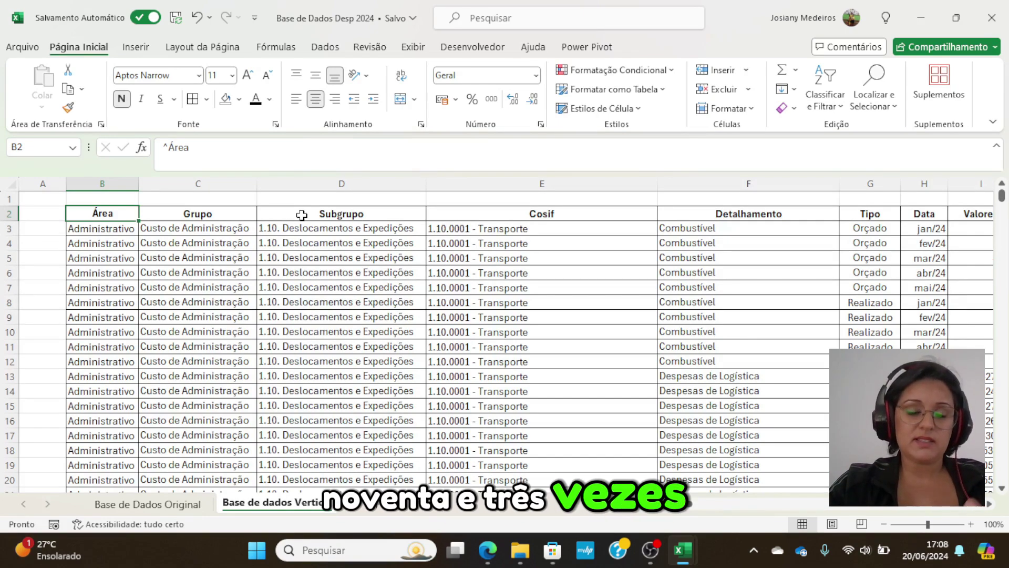
{"action": "key", "text": "Right"}
{"action": "key", "text": "Right"}
{"action": "key", "text": "Right"}
{"action": "key", "text": "Right"}
{"action": "key", "text": "Right"}
{"action": "key", "text": "Right"}
{"action": "key", "text": "Right"}
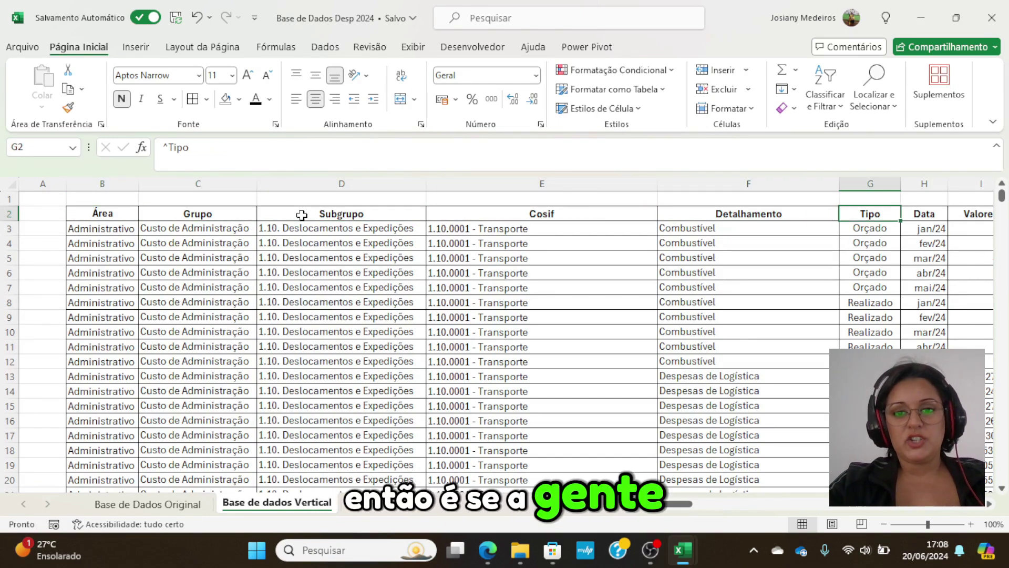
{"action": "key", "text": "Right"}
{"action": "key", "text": "Right"}
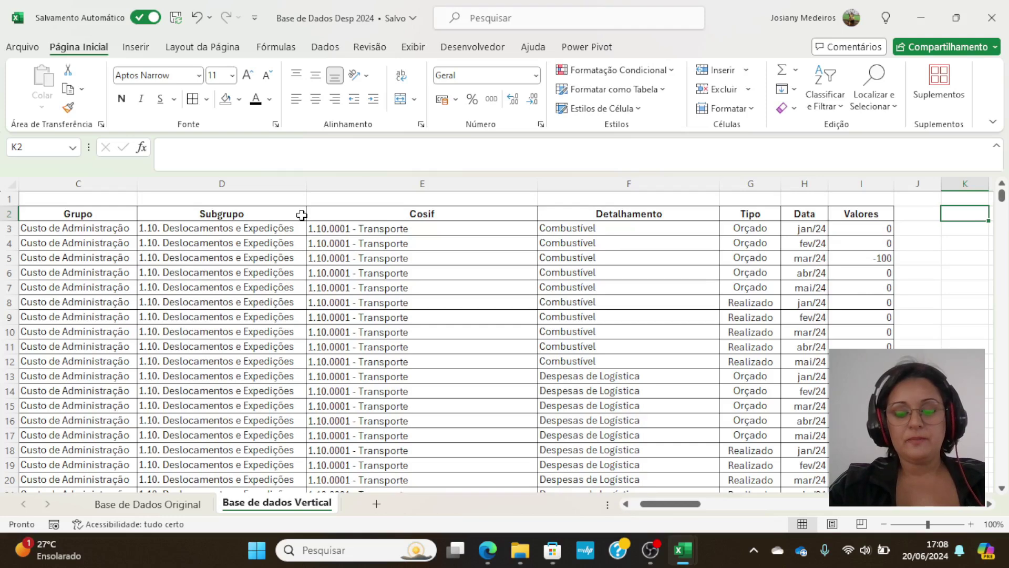
Step: Highlight the empty header cells Q2:W2 after REAL 5/2024 in Base de Dados Original
{"action": "left_click", "coordinate": [131, 506]}
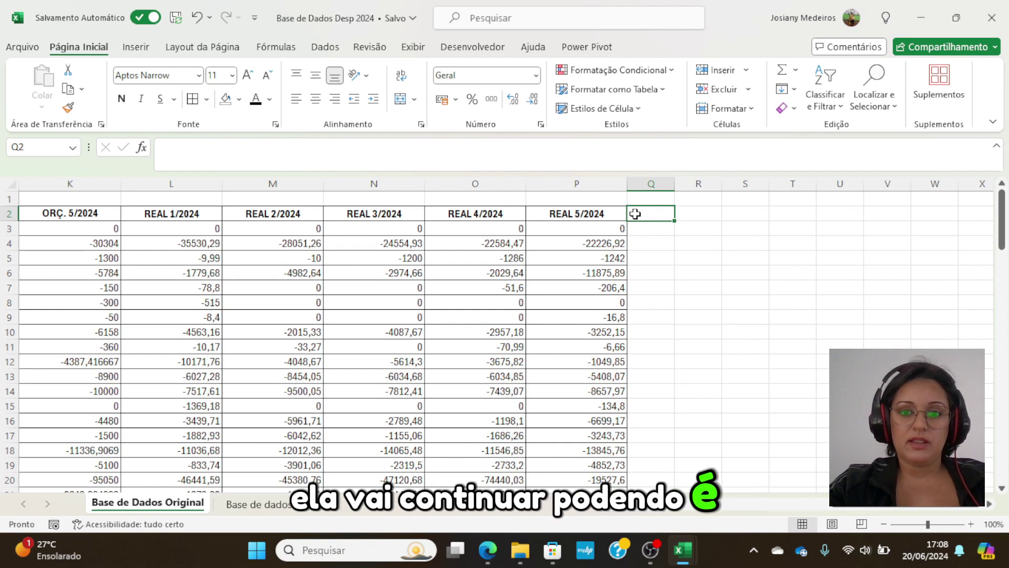
{"action": "left_click_drag", "start_coordinate": [636, 214], "coordinate": [921, 226]}
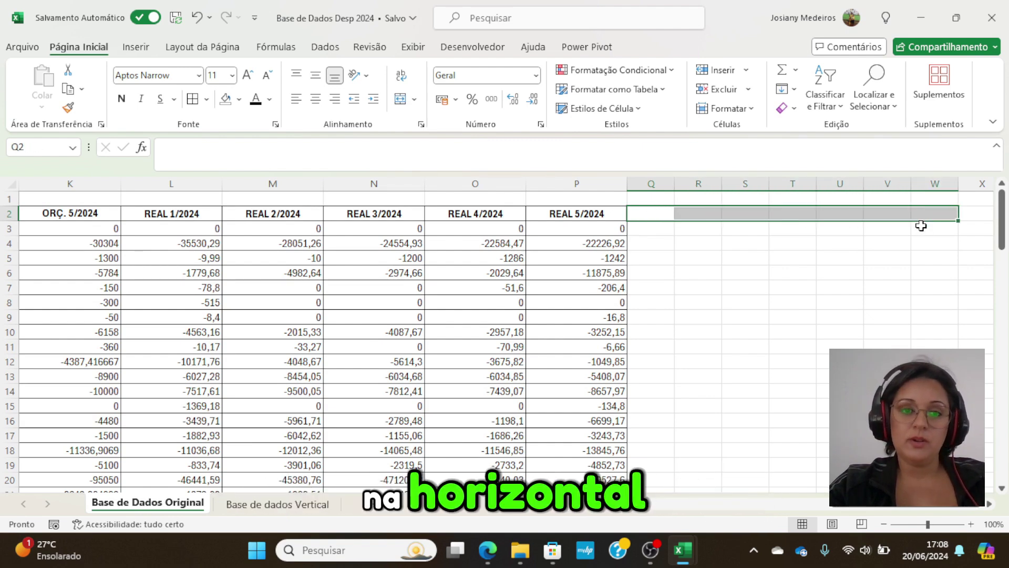
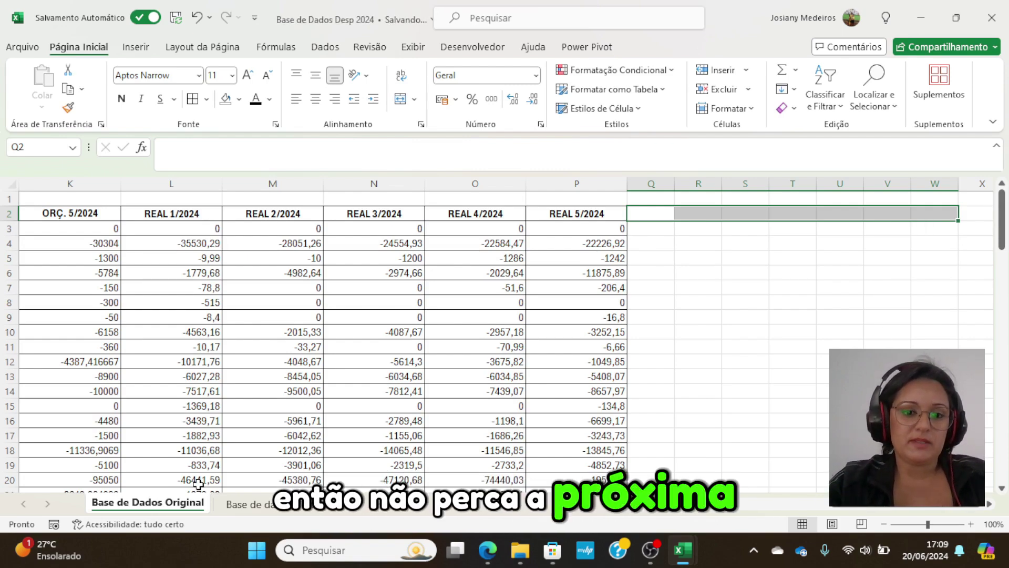
Step: Convert the full expense range B2:I912 in Base de dados Vertical into a table with headers
{"action": "left_click", "coordinate": [298, 506]}
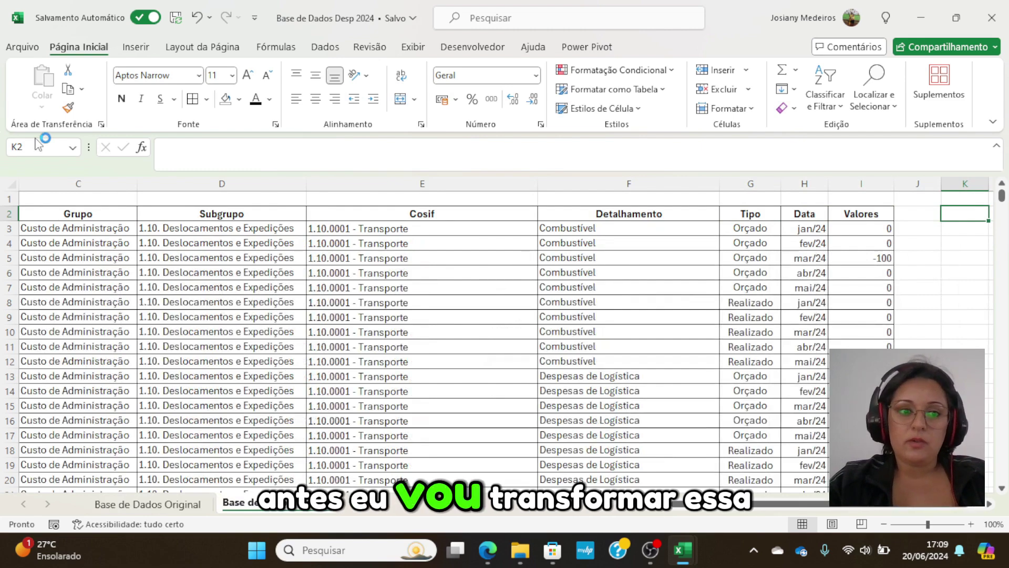
{"action": "left_click", "coordinate": [116, 214]}
{"action": "key", "text": "Home"}
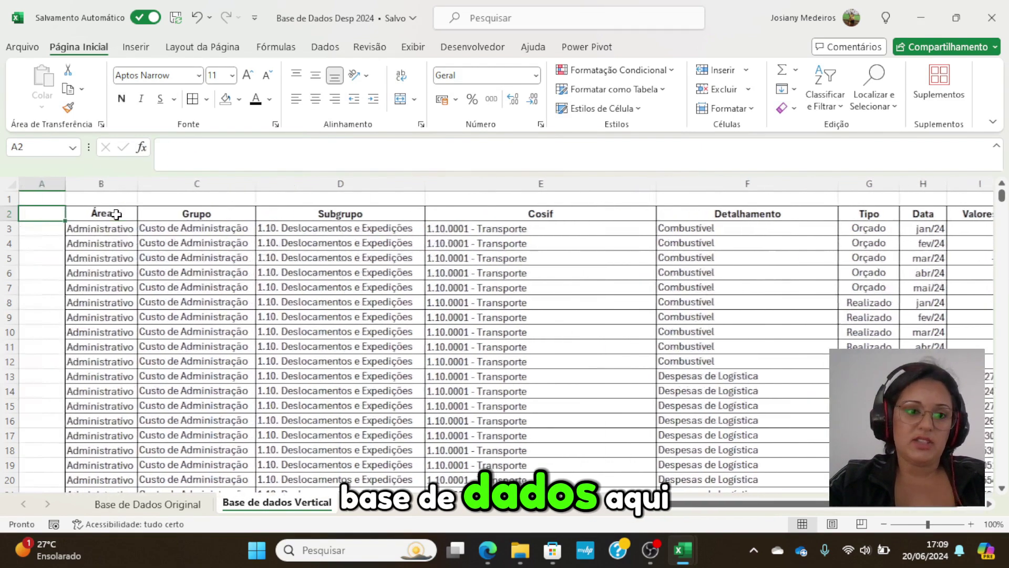
{"action": "left_click", "coordinate": [116, 214]}
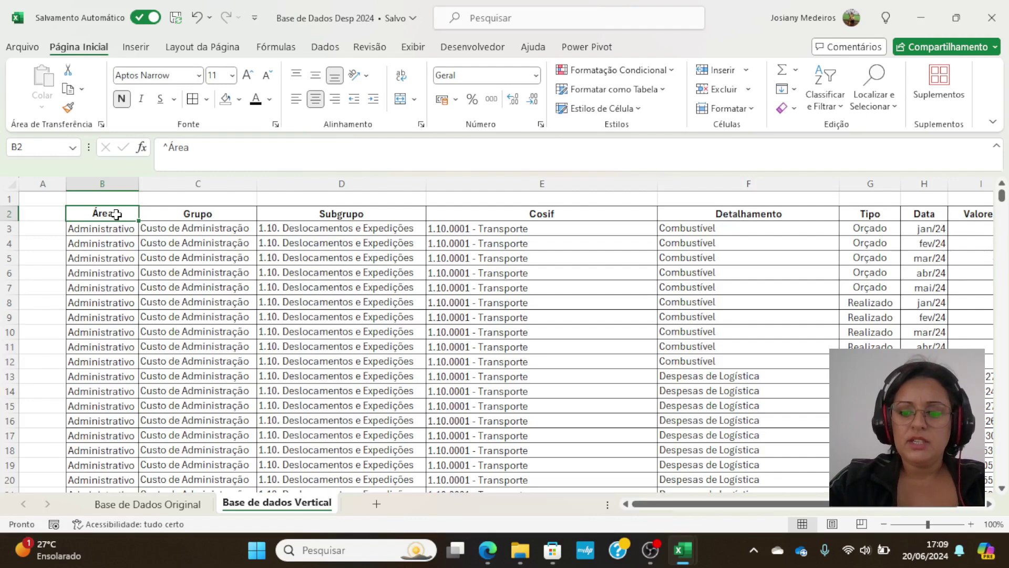
{"action": "key", "text": "shift+End"}
{"action": "key", "text": "shift+Right"}
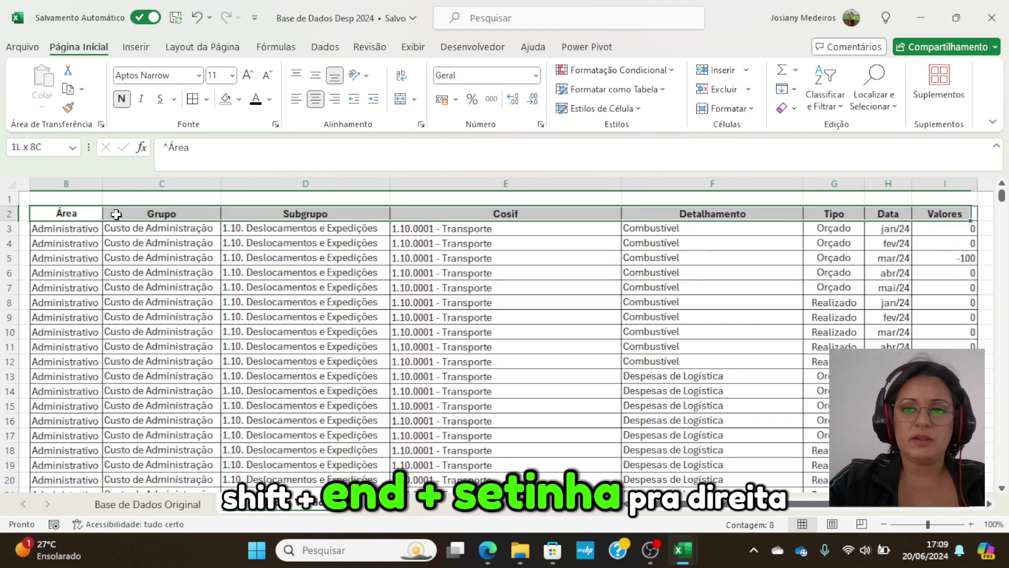
{"action": "key", "text": "shift+Down"}
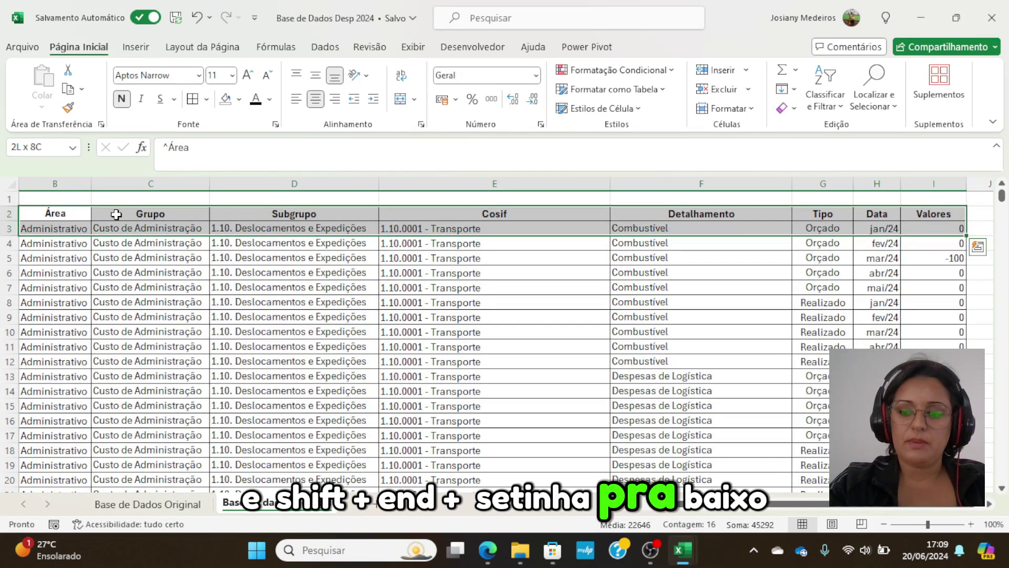
{"action": "key", "text": "shift+End"}
{"action": "key", "text": "shift+Down"}
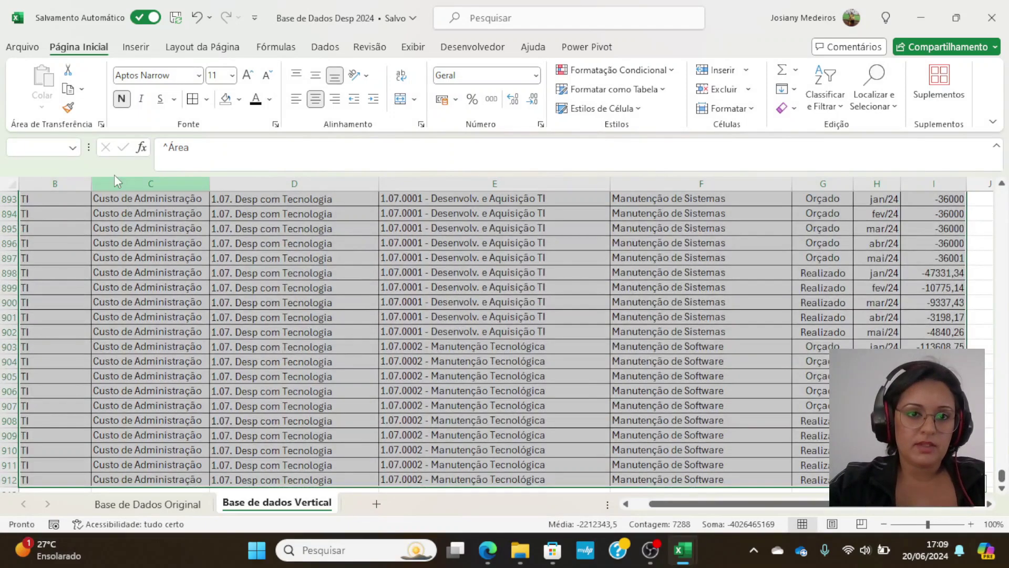
{"action": "left_click", "coordinate": [321, 48]}
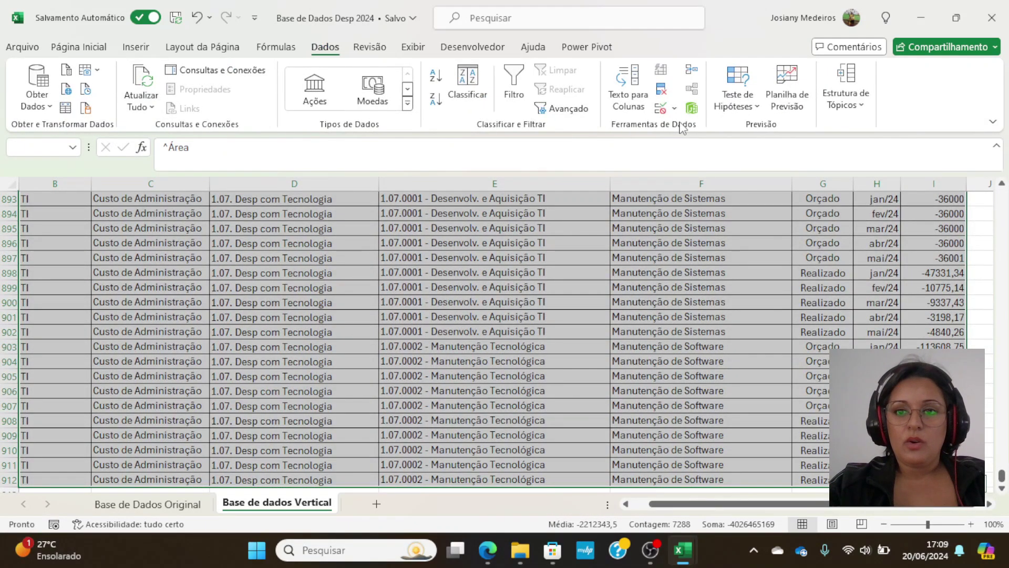
{"action": "left_click", "coordinate": [97, 50]}
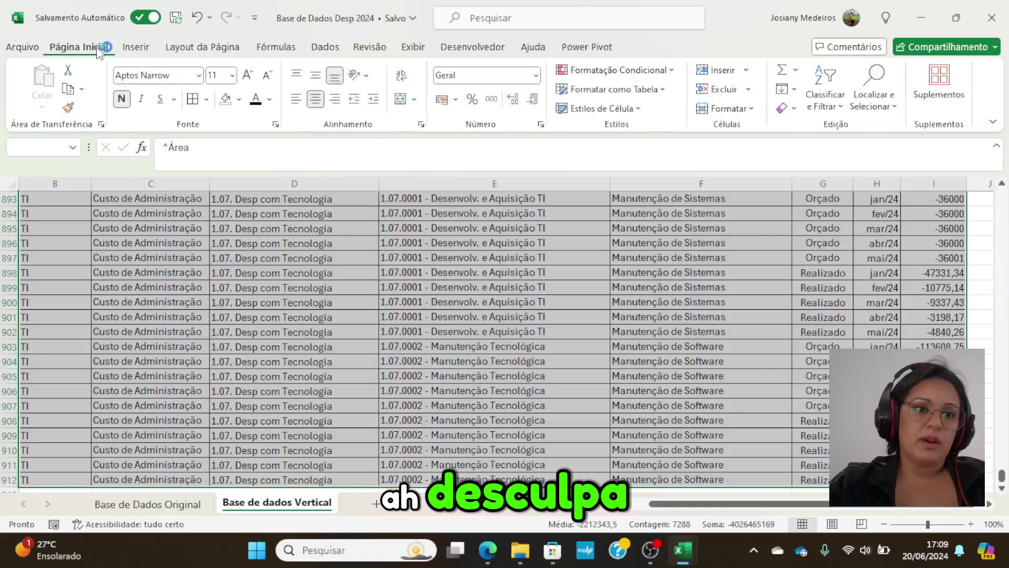
{"action": "left_click", "coordinate": [141, 51]}
{"action": "left_click", "coordinate": [165, 80]}
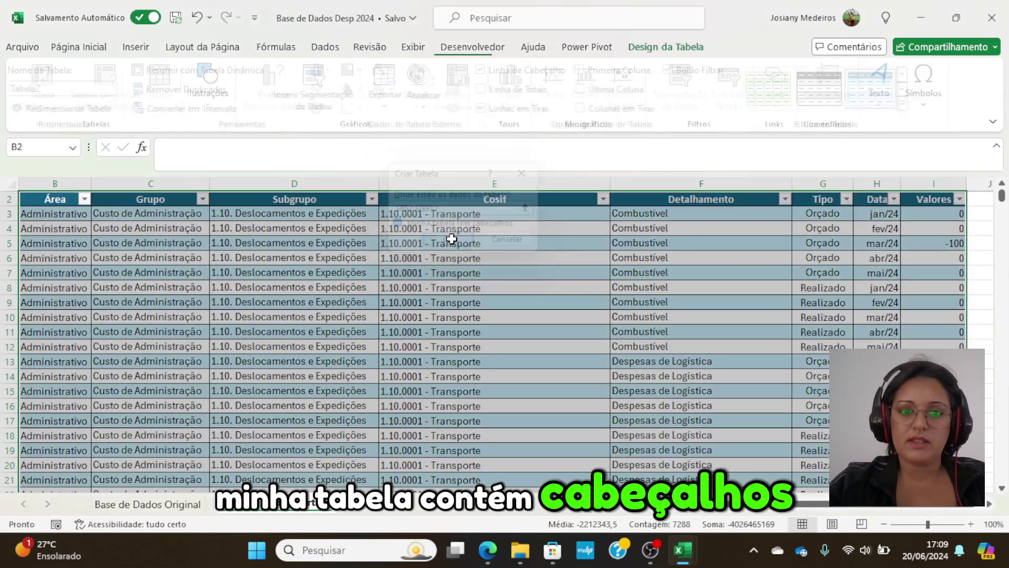
{"action": "left_click", "coordinate": [453, 241]}
Step: Set the new table's style to Nenhuma so the original cell formatting is kept
{"action": "left_click", "coordinate": [911, 104]}
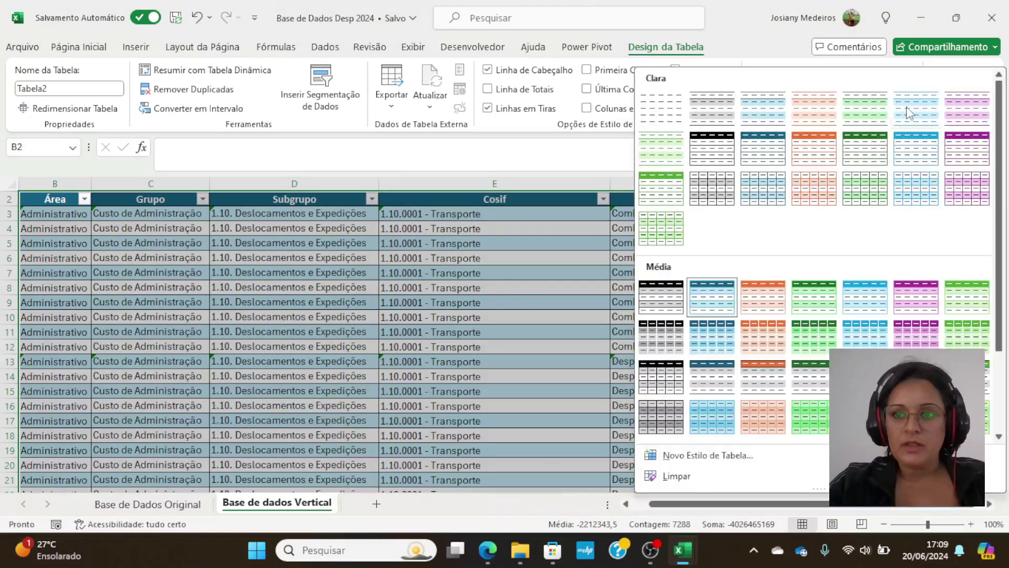
{"action": "left_click", "coordinate": [657, 105]}
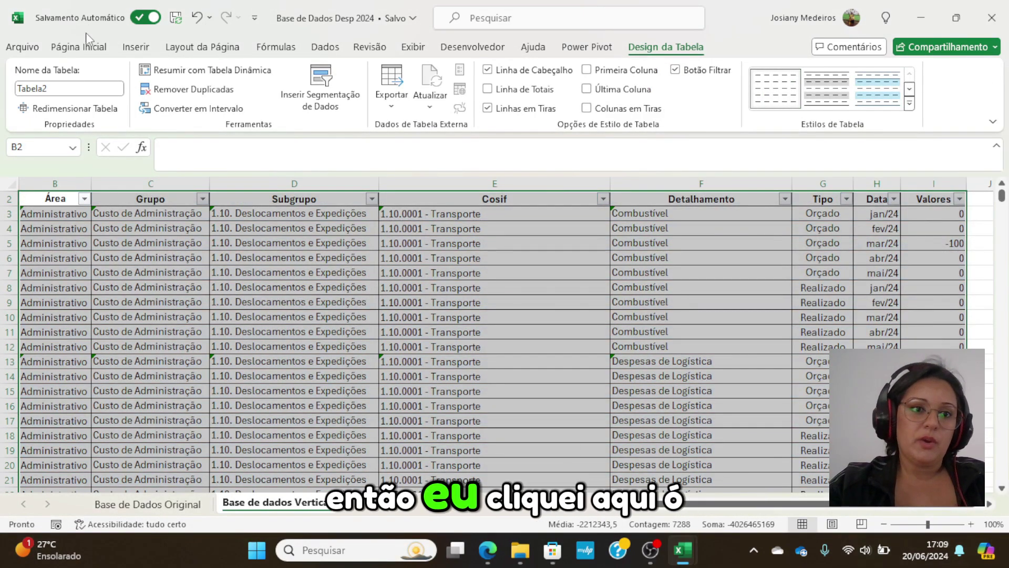
{"action": "left_click", "coordinate": [909, 108]}
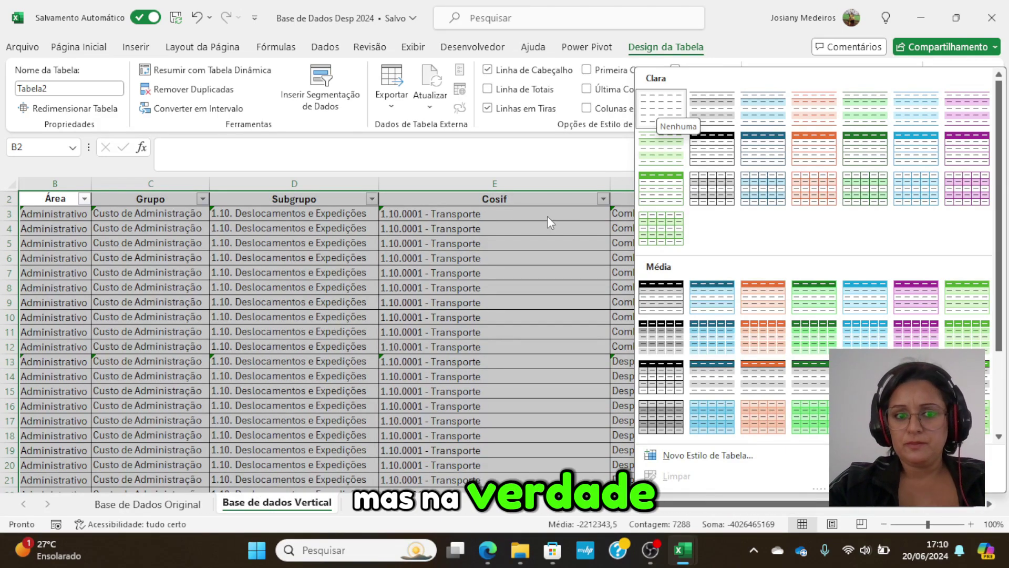
{"action": "left_click", "coordinate": [489, 212]}
{"action": "left_click", "coordinate": [233, 197]}
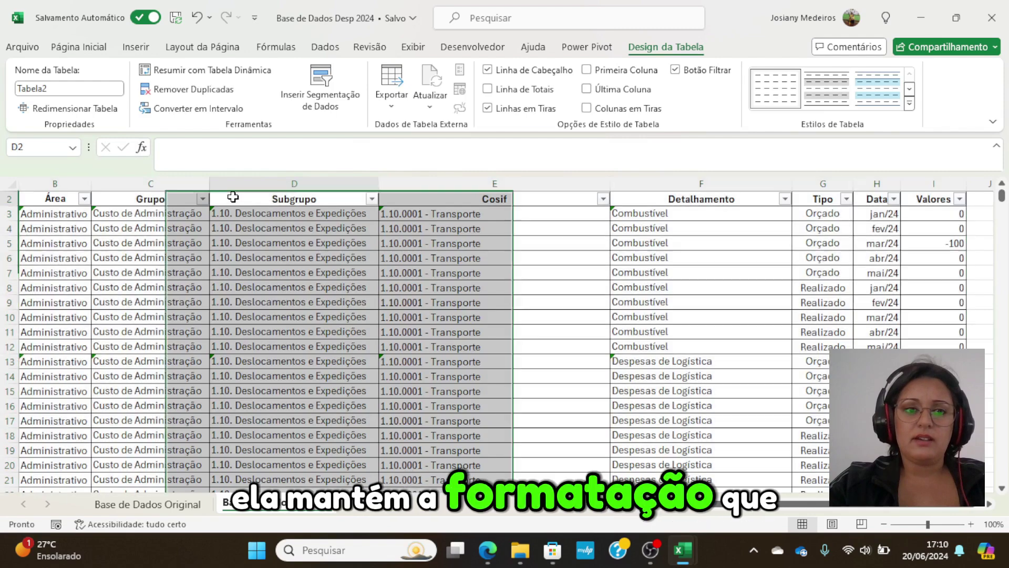
{"action": "key", "text": "Left"}
{"action": "key", "text": "Left"}
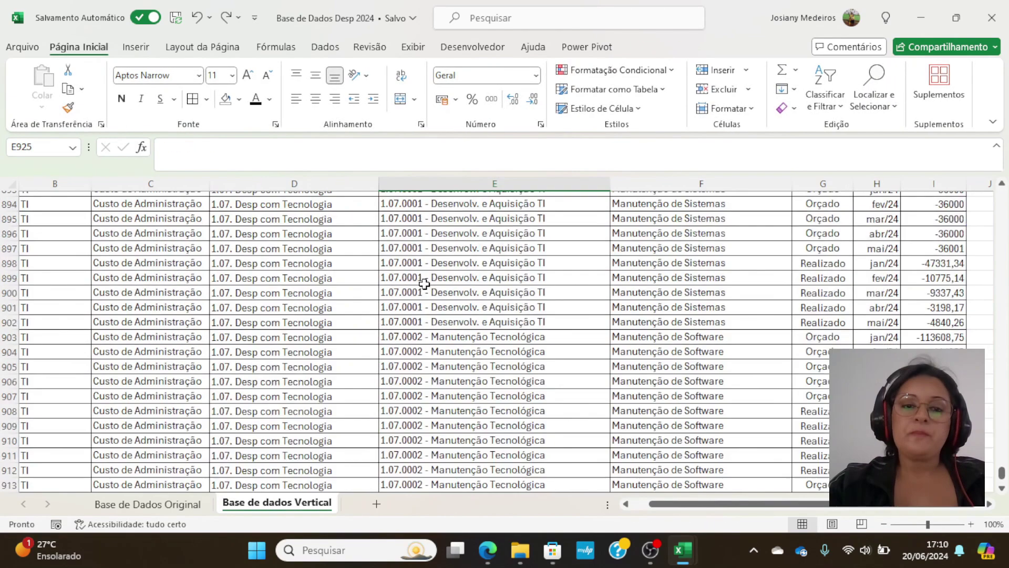
Step: Insert a pivot table based on Tabela2, placed on a new worksheet
{"action": "scroll", "coordinate": [423, 284], "scroll_direction": "up", "scroll_amount": 15}
{"action": "left_click", "coordinate": [413, 277]}
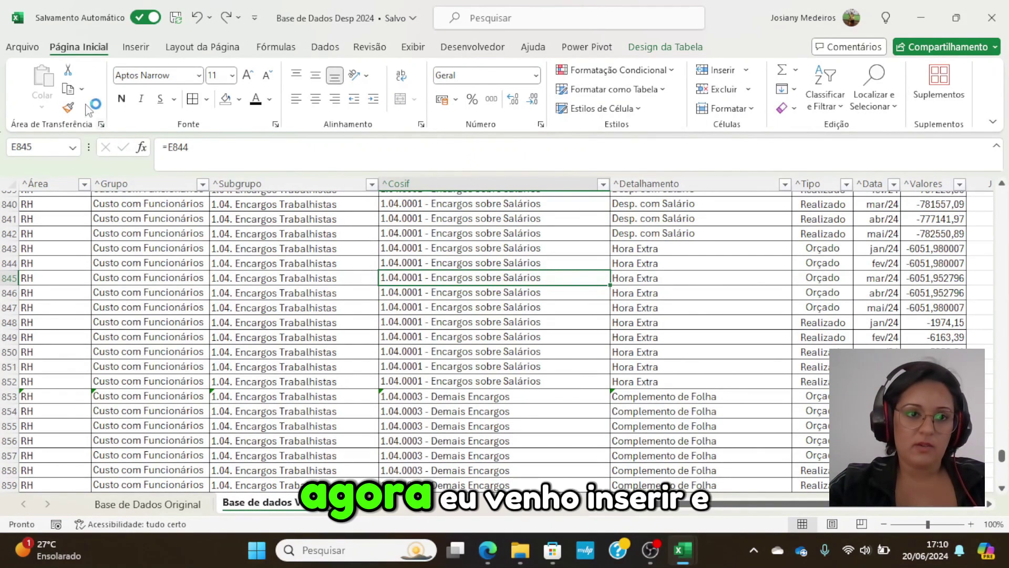
{"action": "left_click", "coordinate": [136, 47]}
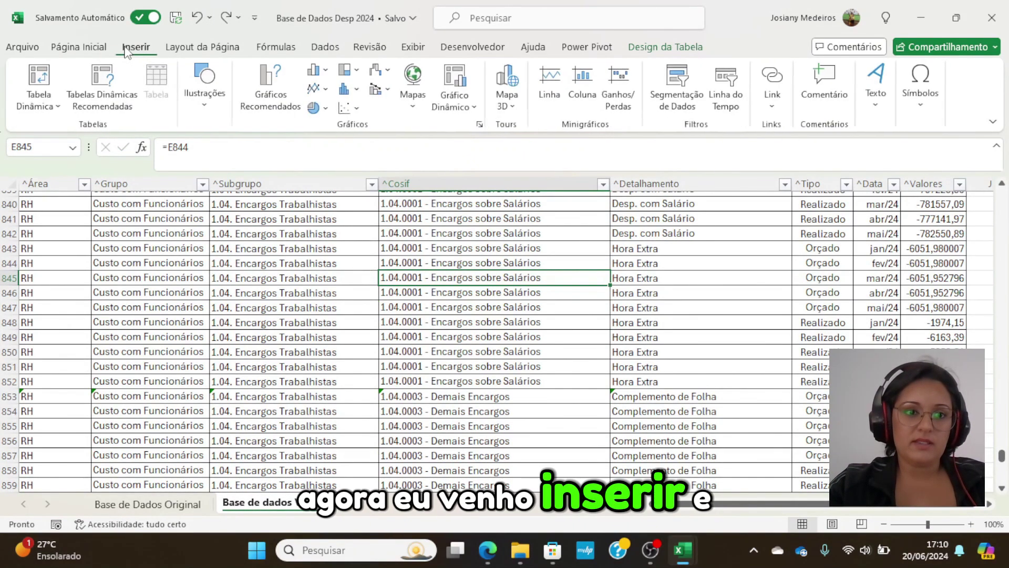
{"action": "left_click", "coordinate": [51, 111]}
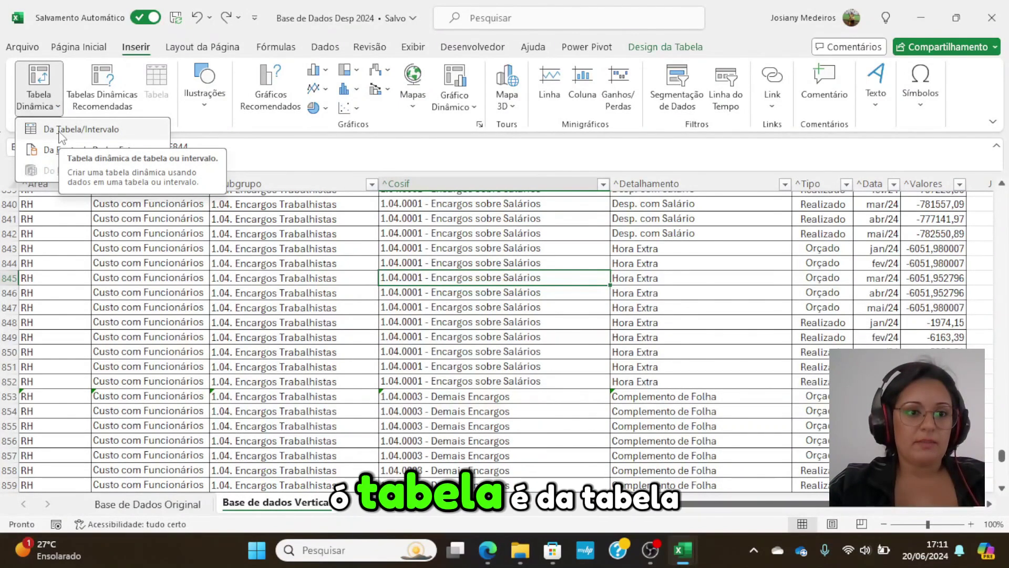
{"action": "left_click", "coordinate": [62, 132]}
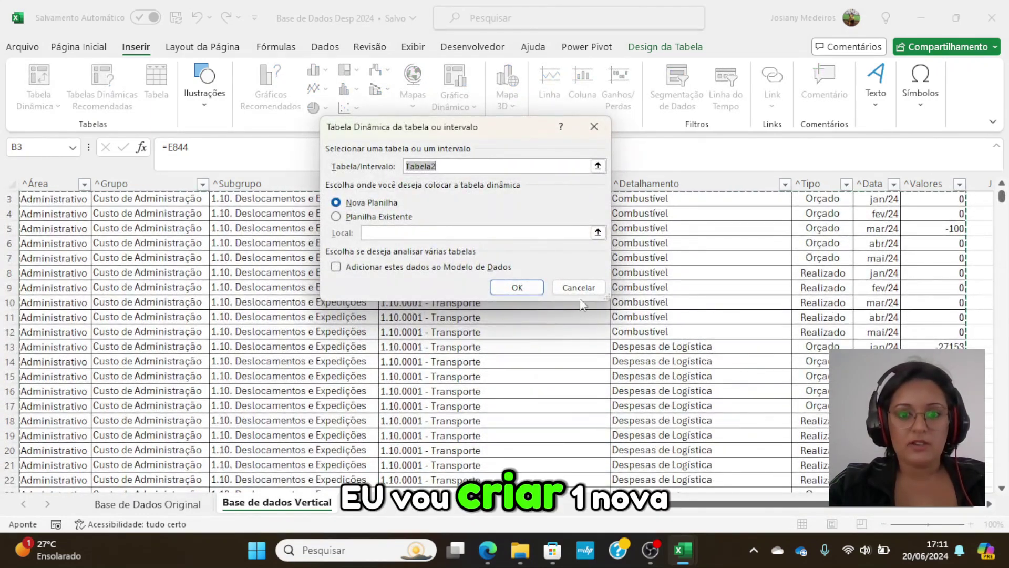
{"action": "left_click", "coordinate": [520, 286]}
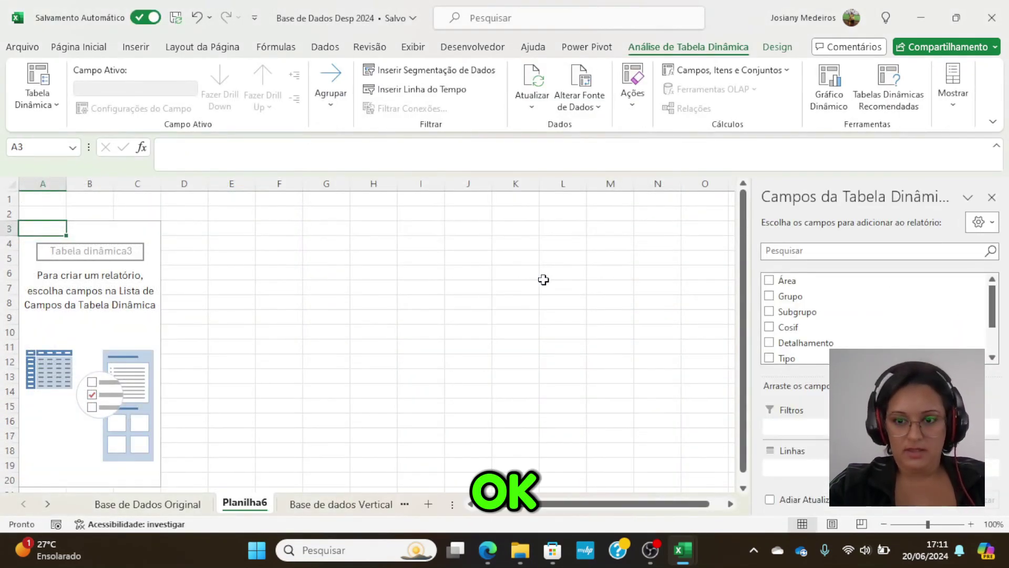
Step: Lay out the pivot table with Área as rows, Tipo as columns and Valores2 as summed values
{"action": "scroll", "coordinate": [828, 305], "scroll_direction": "down", "scroll_amount": 2}
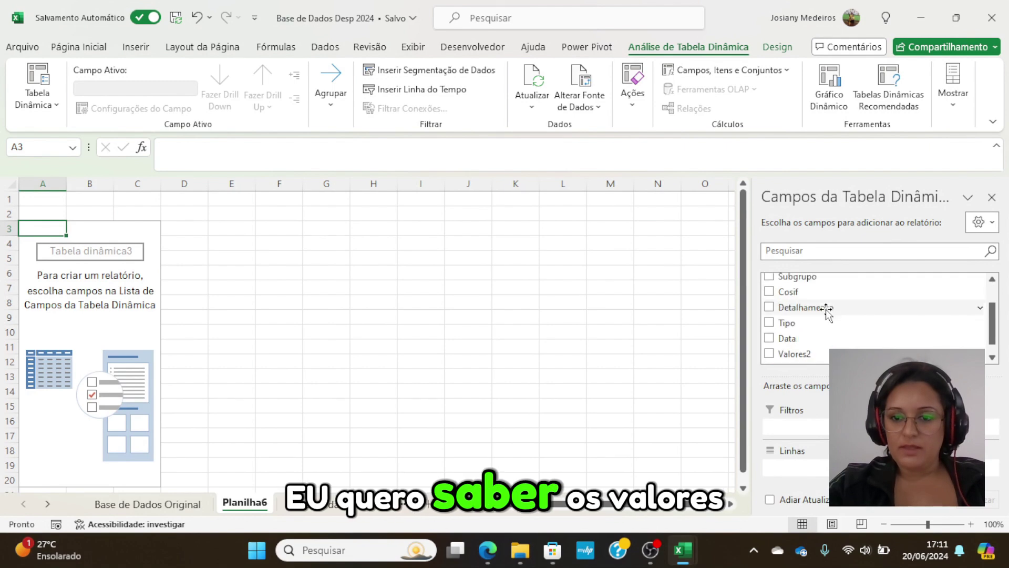
{"action": "scroll", "coordinate": [827, 312], "scroll_direction": "up", "scroll_amount": 2}
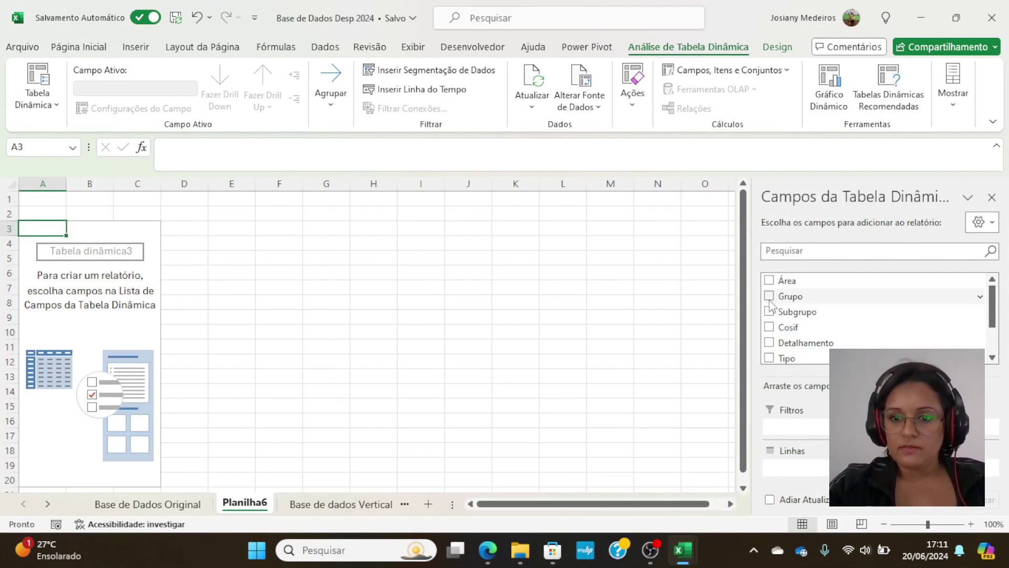
{"action": "left_click_drag", "start_coordinate": [770, 287], "coordinate": [804, 465]}
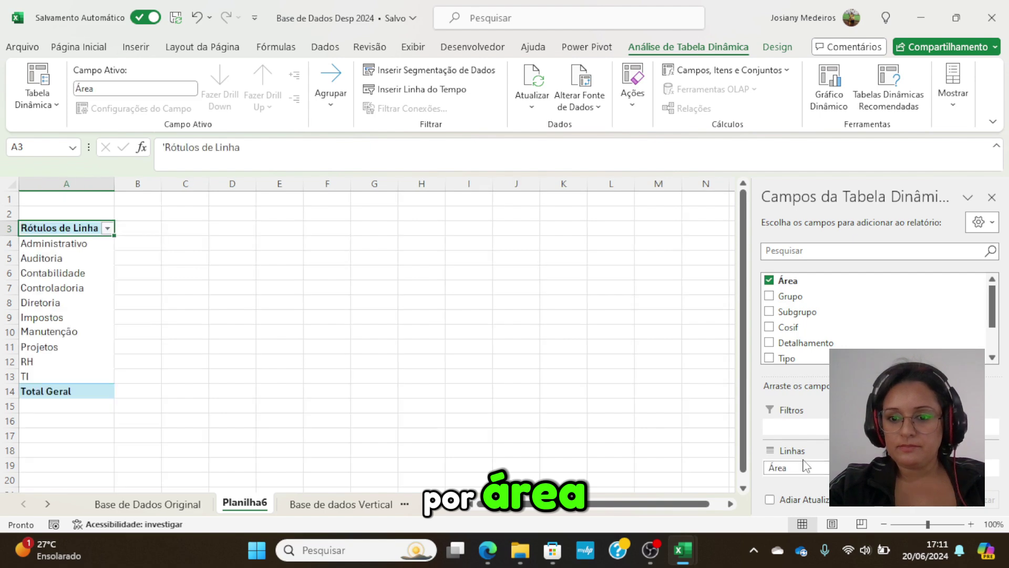
{"action": "scroll", "coordinate": [805, 344], "scroll_direction": "down", "scroll_amount": 2}
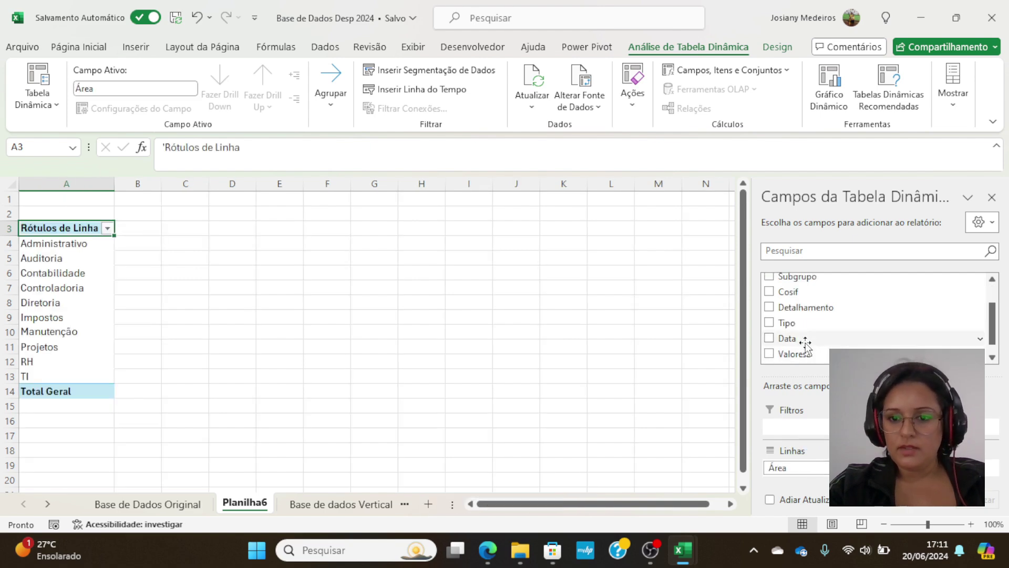
{"action": "left_click_drag", "start_coordinate": [769, 324], "coordinate": [894, 427]}
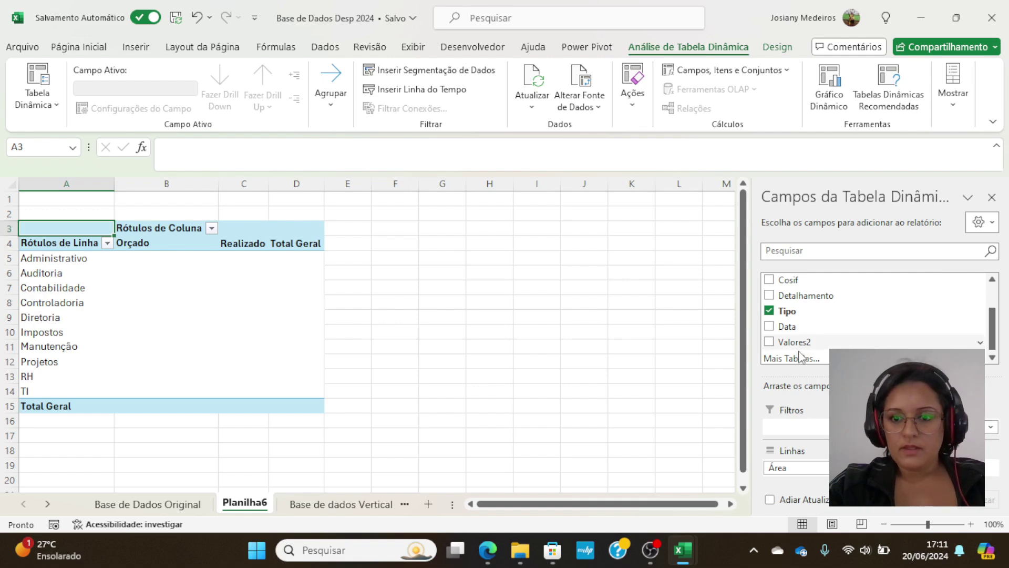
{"action": "scroll", "coordinate": [800, 351], "scroll_direction": "down", "scroll_amount": 1}
{"action": "left_click", "coordinate": [774, 343]}
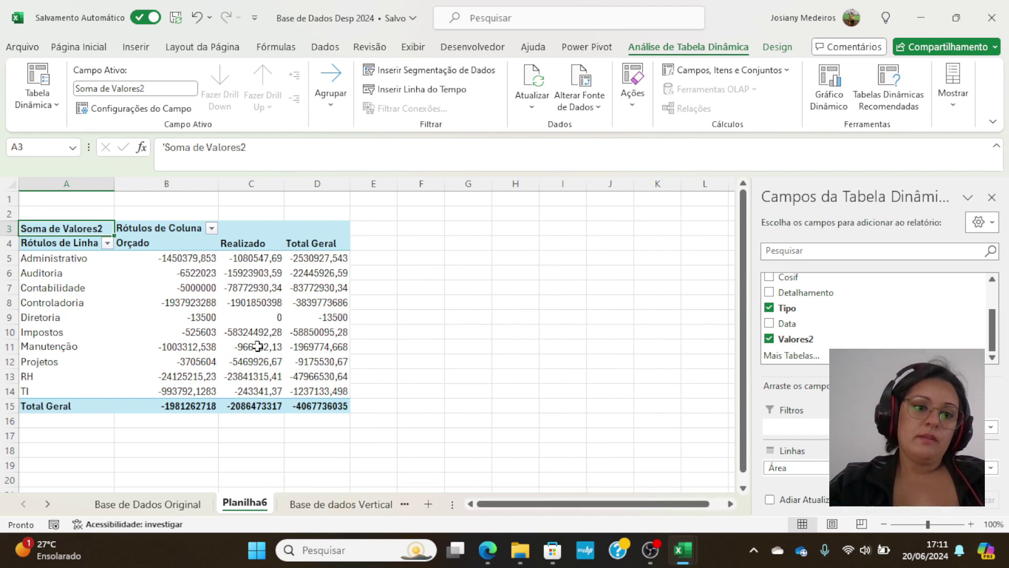
Step: Turn off the row grand totals in the pivot table options to remove the Total Geral column, keeping the column grand totals
{"action": "left_click", "coordinate": [317, 184]}
{"action": "left_click", "coordinate": [315, 273]}
{"action": "left_click", "coordinate": [315, 239]}
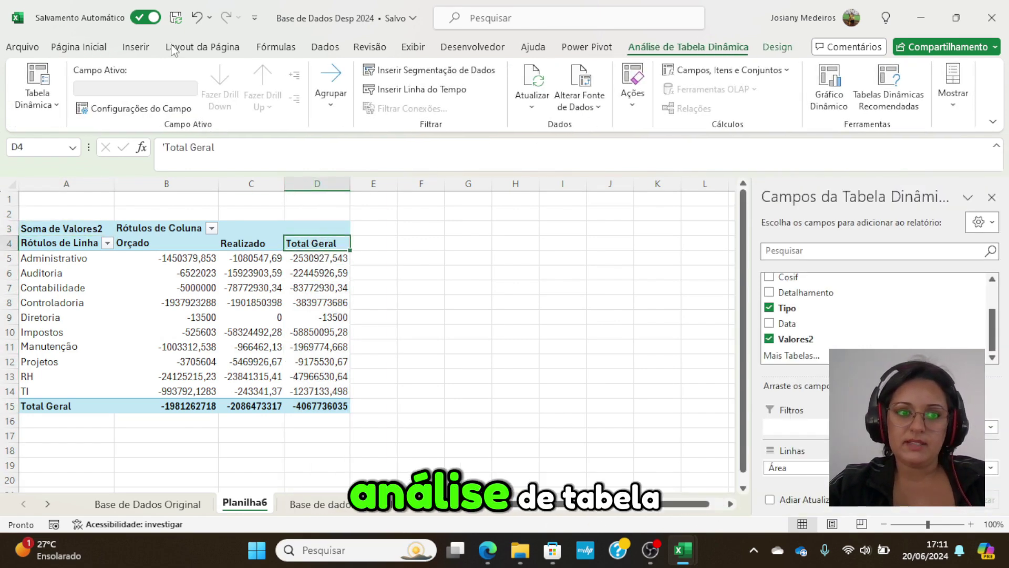
{"action": "left_click", "coordinate": [57, 105]}
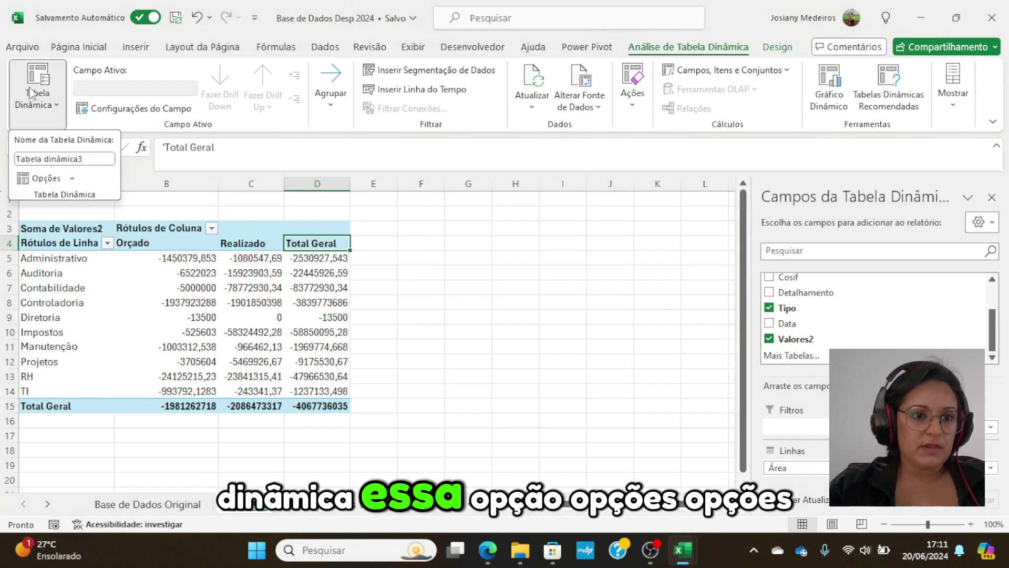
{"action": "left_click", "coordinate": [72, 182]}
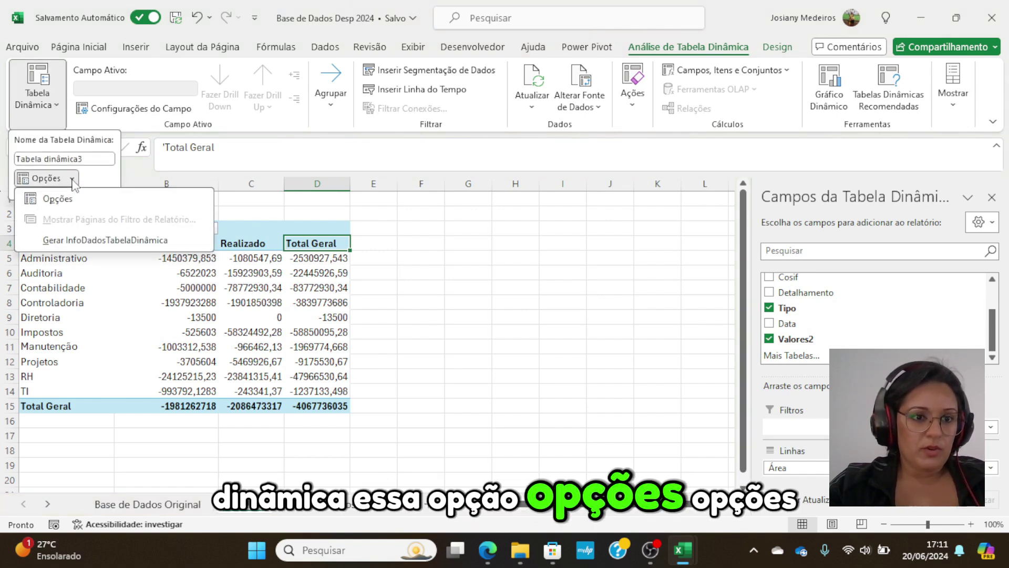
{"action": "left_click", "coordinate": [65, 201]}
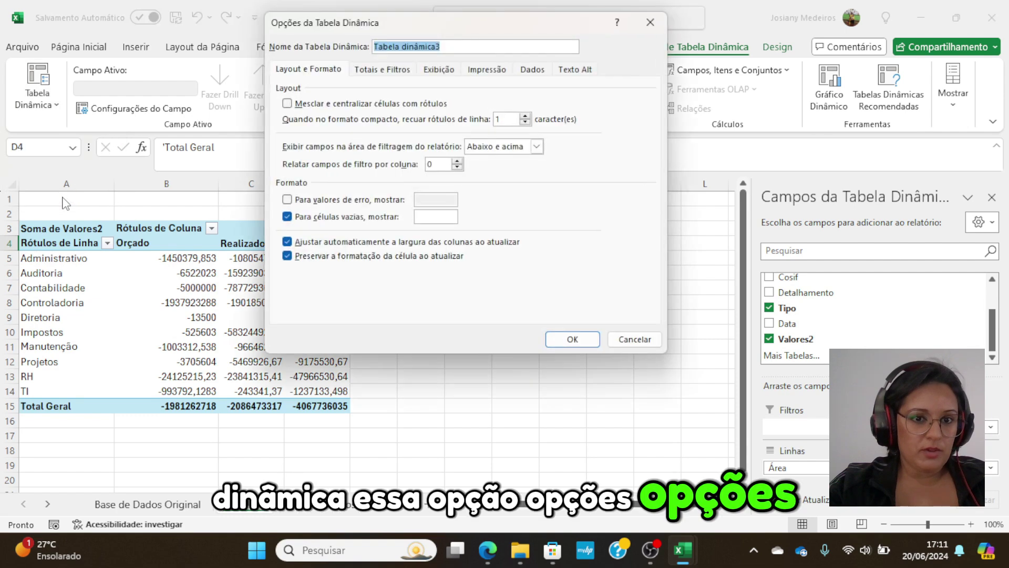
{"action": "left_click", "coordinate": [372, 72]}
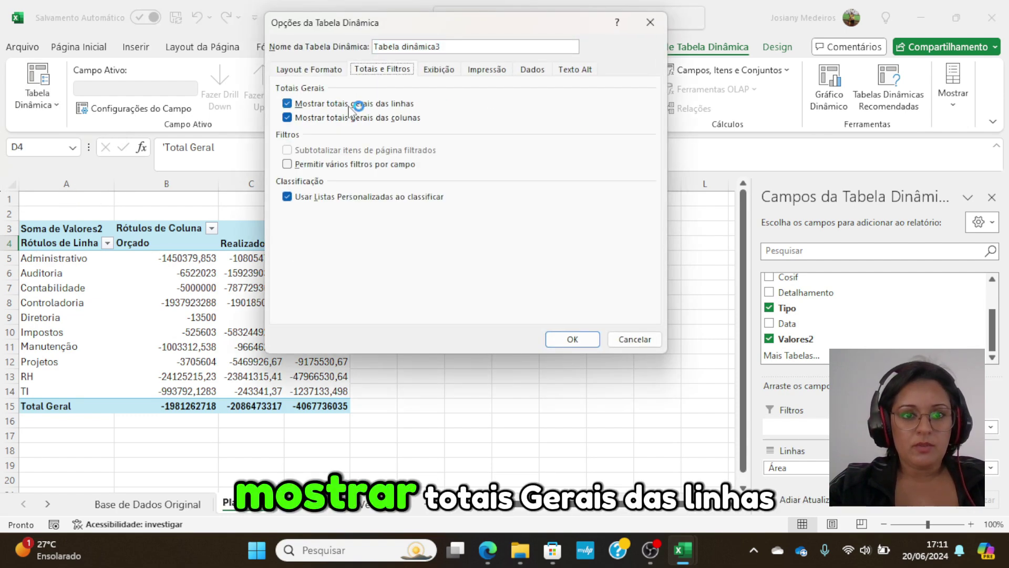
{"action": "left_click", "coordinate": [293, 105]}
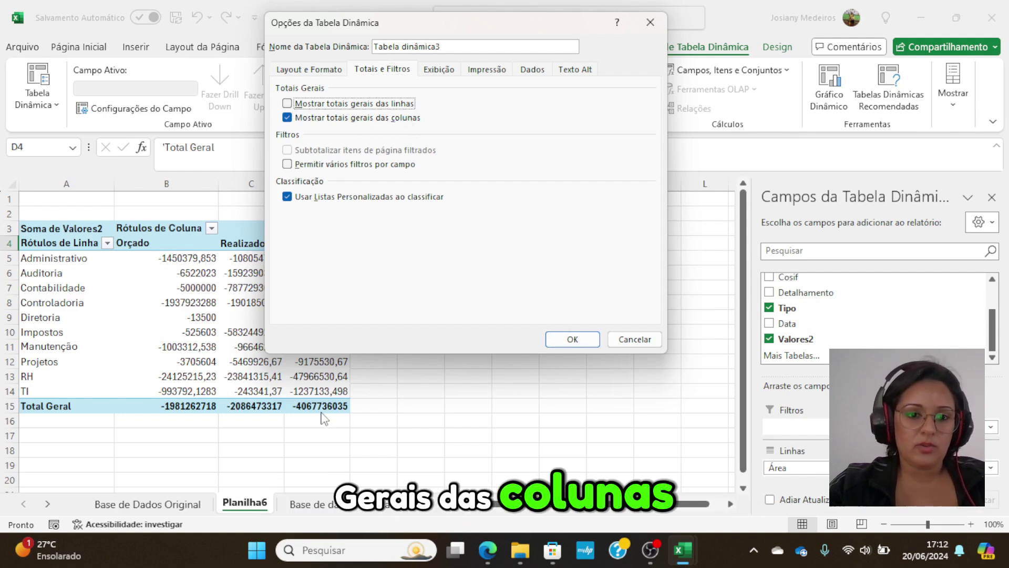
{"action": "left_click", "coordinate": [571, 340]}
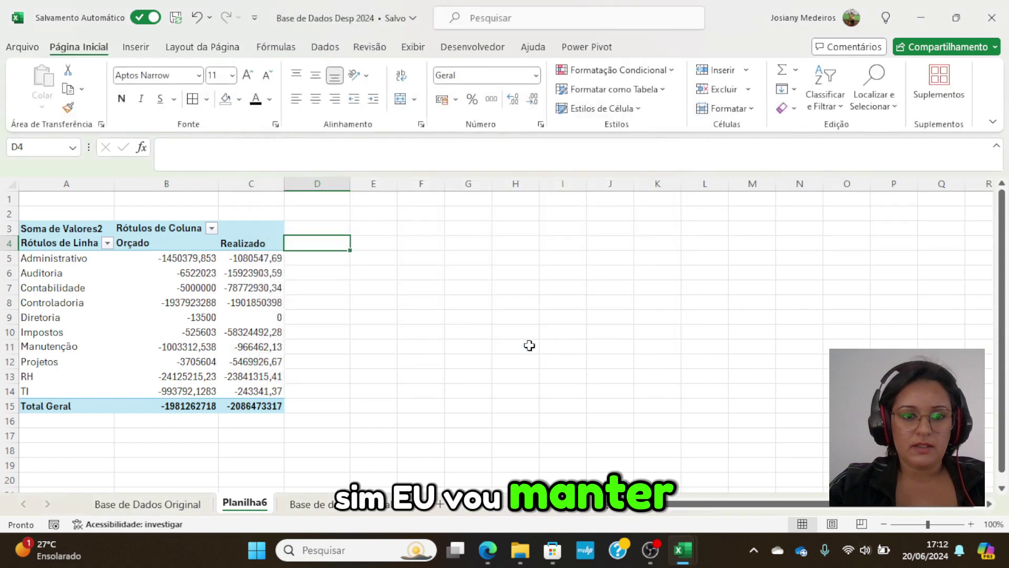
Step: Check the grand totals of the Orçado and Realizado columns in the pivot table
{"action": "left_click", "coordinate": [143, 242]}
{"action": "left_click", "coordinate": [171, 408]}
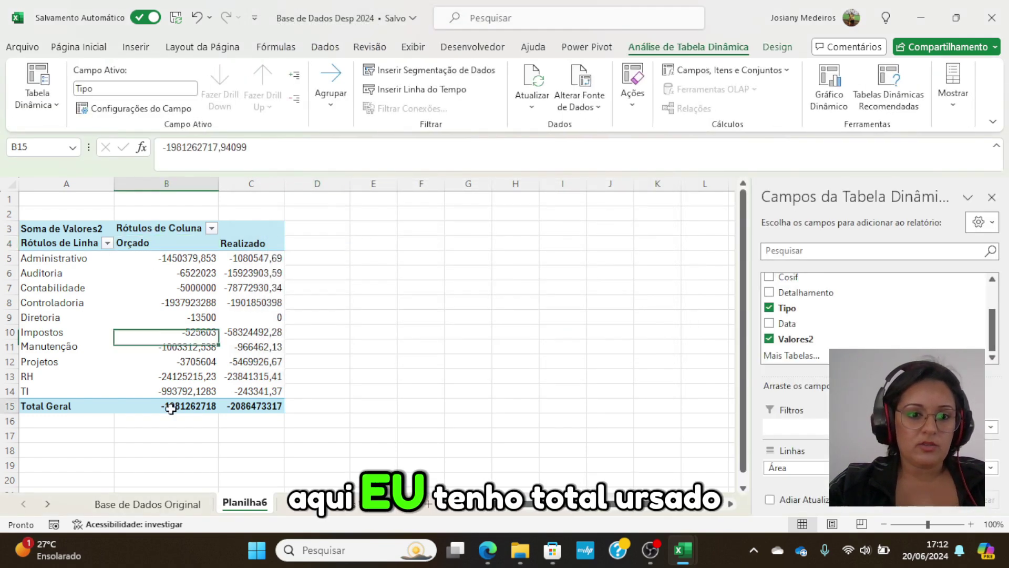
{"action": "left_click", "coordinate": [243, 243]}
{"action": "left_click", "coordinate": [245, 408]}
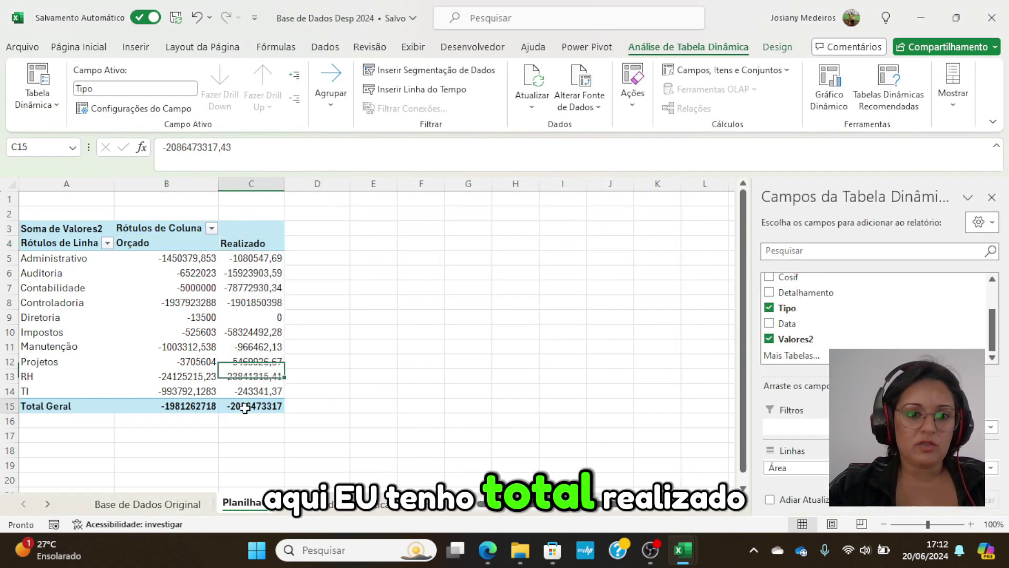
{"action": "left_click", "coordinate": [255, 259]}
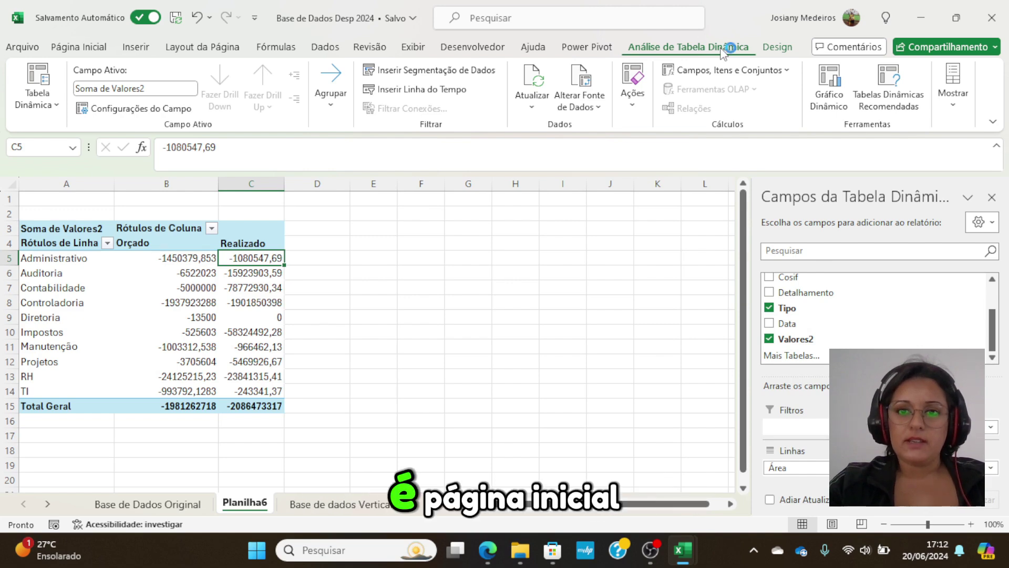
Step: Apply the custom number format #.##0,00;(#.##0,00) to Administrativo's Realizado value so negatives use parentheses
{"action": "left_click", "coordinate": [92, 48]}
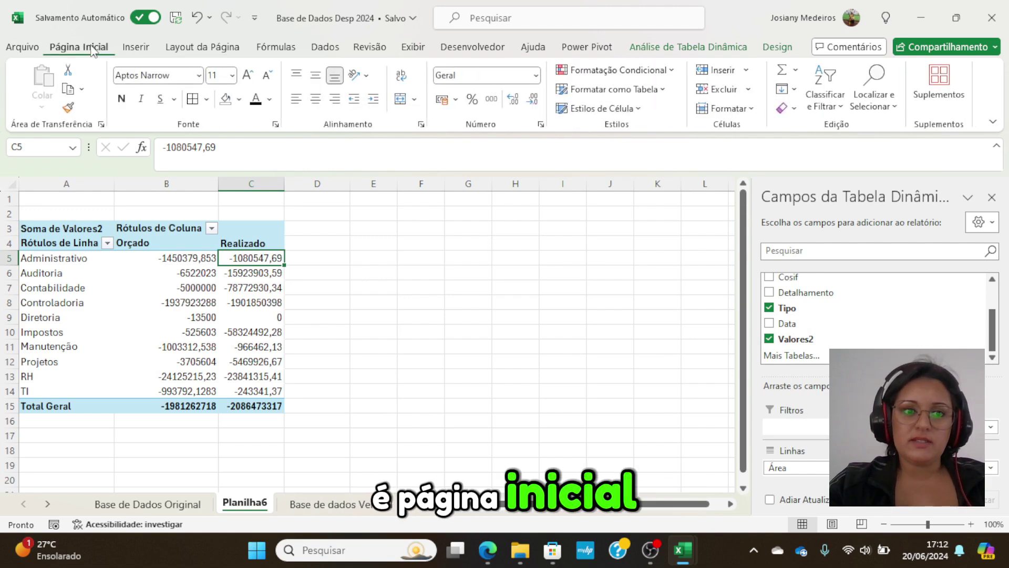
{"action": "left_click", "coordinate": [536, 75]}
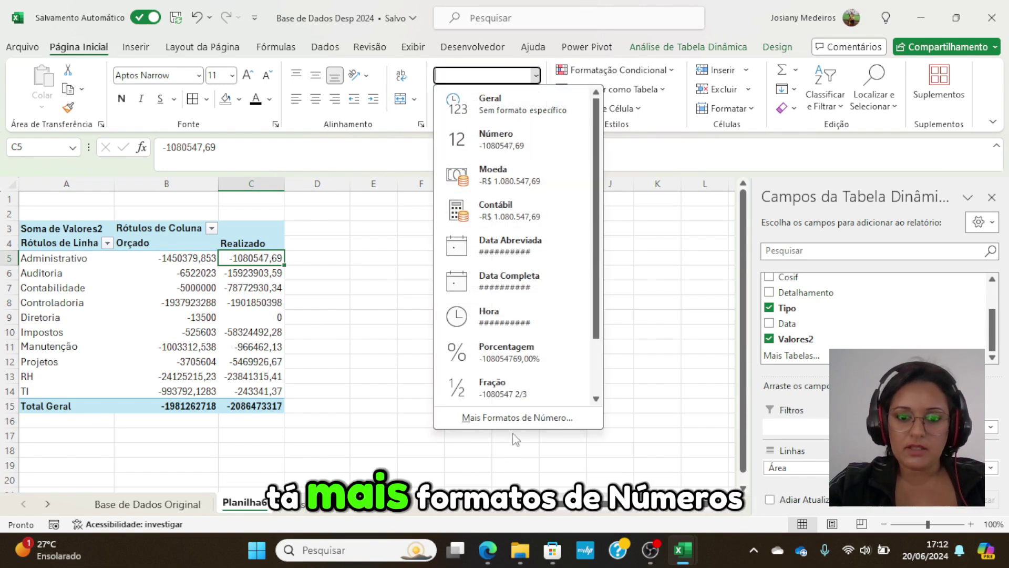
{"action": "left_click", "coordinate": [516, 417]}
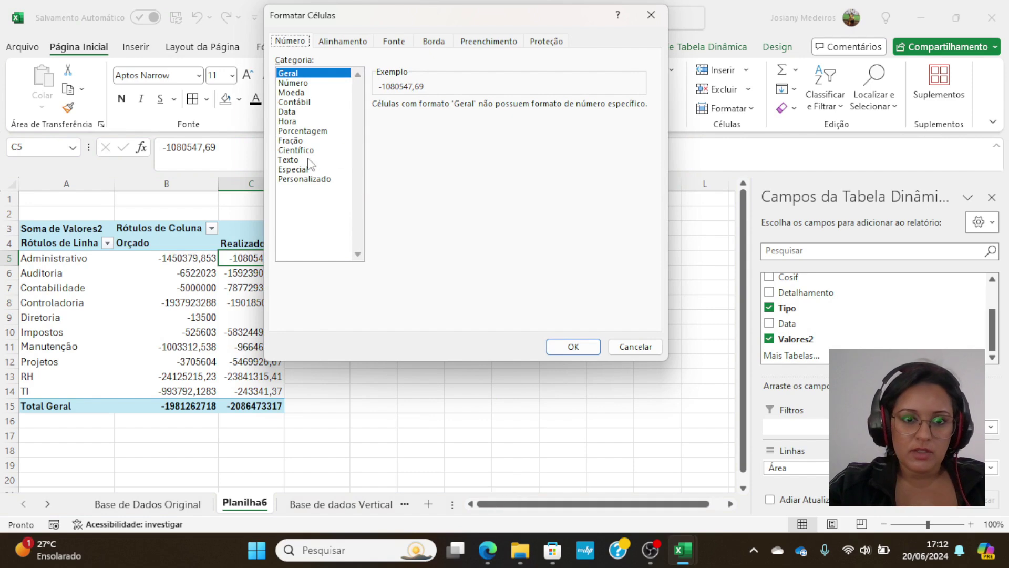
{"action": "left_click", "coordinate": [317, 179]}
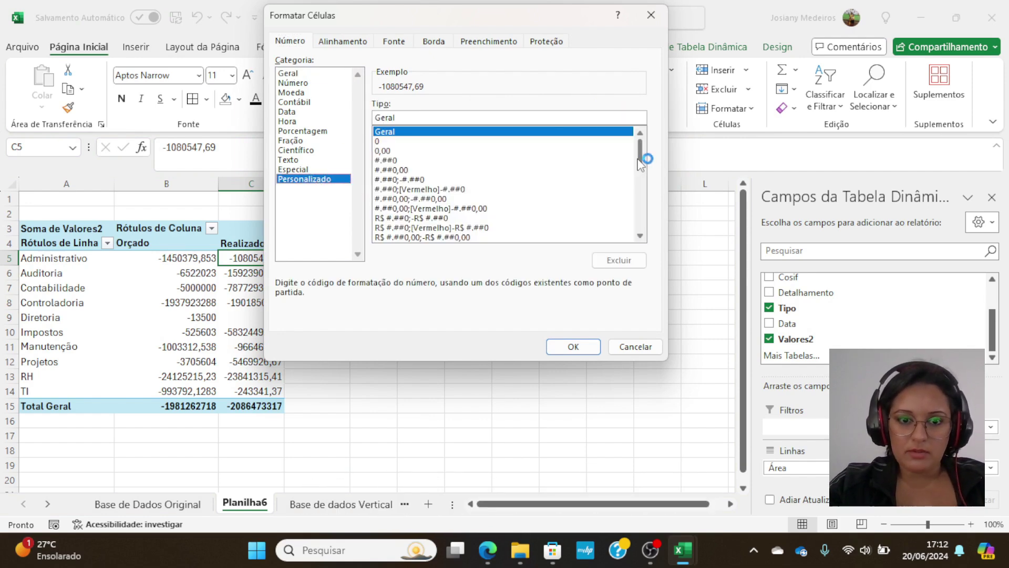
{"action": "left_click", "coordinate": [422, 200]}
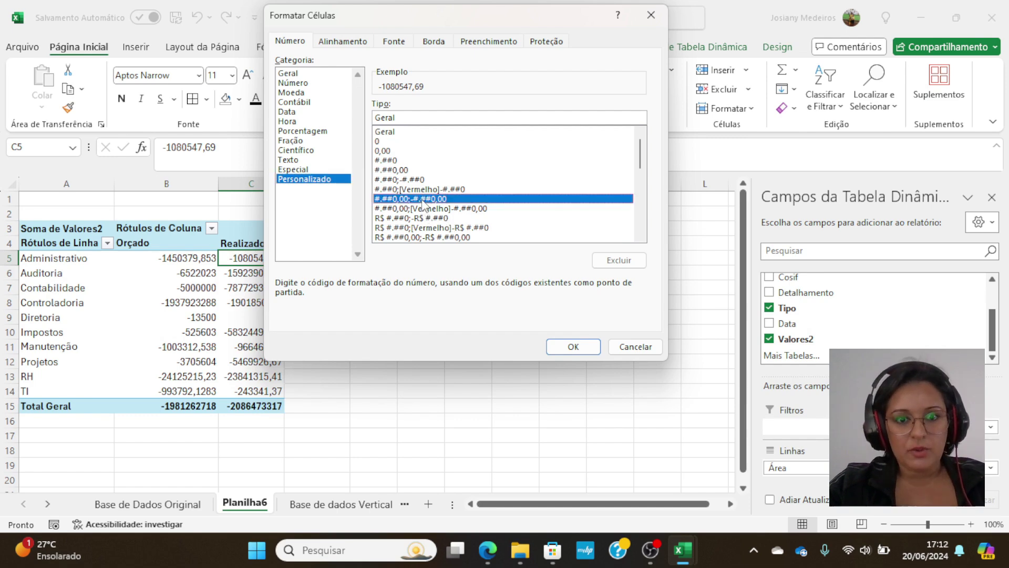
{"action": "left_click", "coordinate": [415, 118]}
{"action": "key", "text": "BackSpace"}
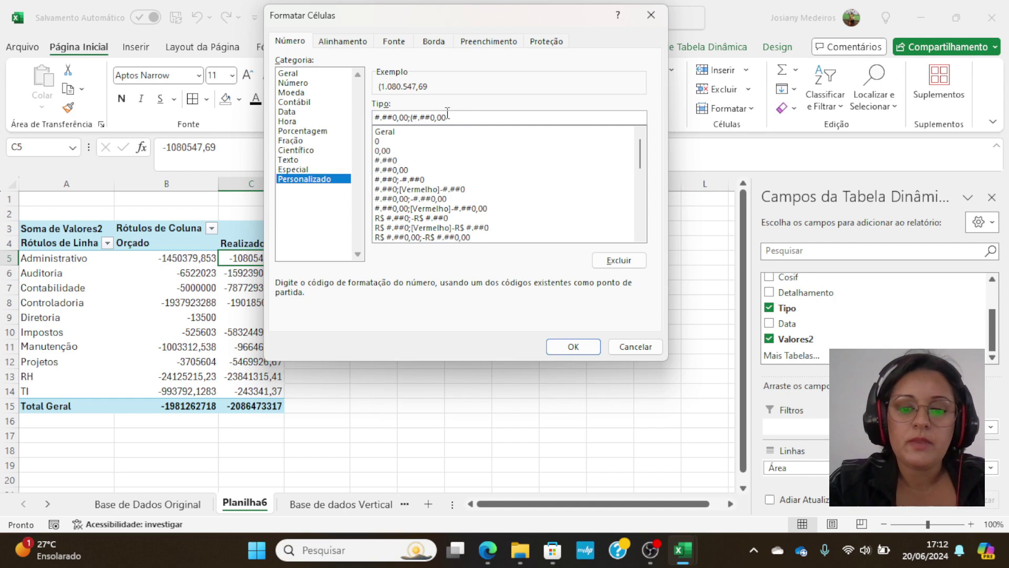
{"action": "left_click", "coordinate": [569, 348]}
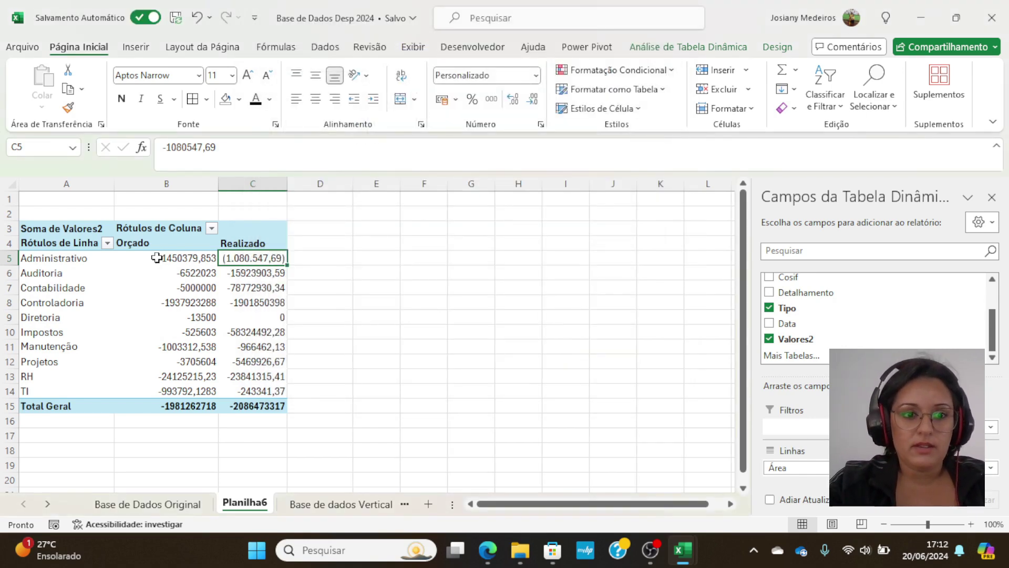
{"action": "left_click_drag", "start_coordinate": [157, 257], "coordinate": [258, 406]}
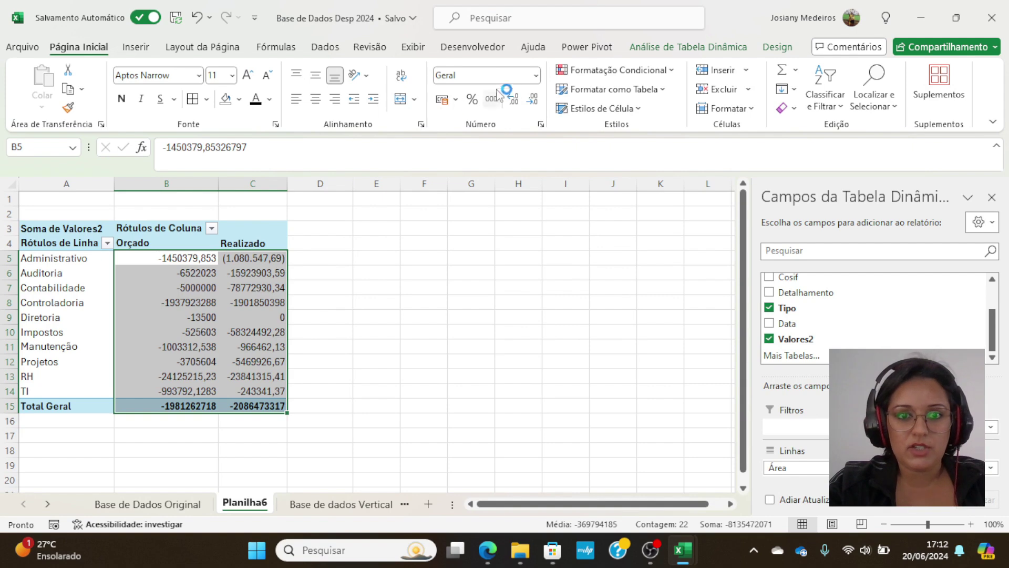
{"action": "left_click", "coordinate": [536, 76]}
{"action": "left_click", "coordinate": [311, 293]}
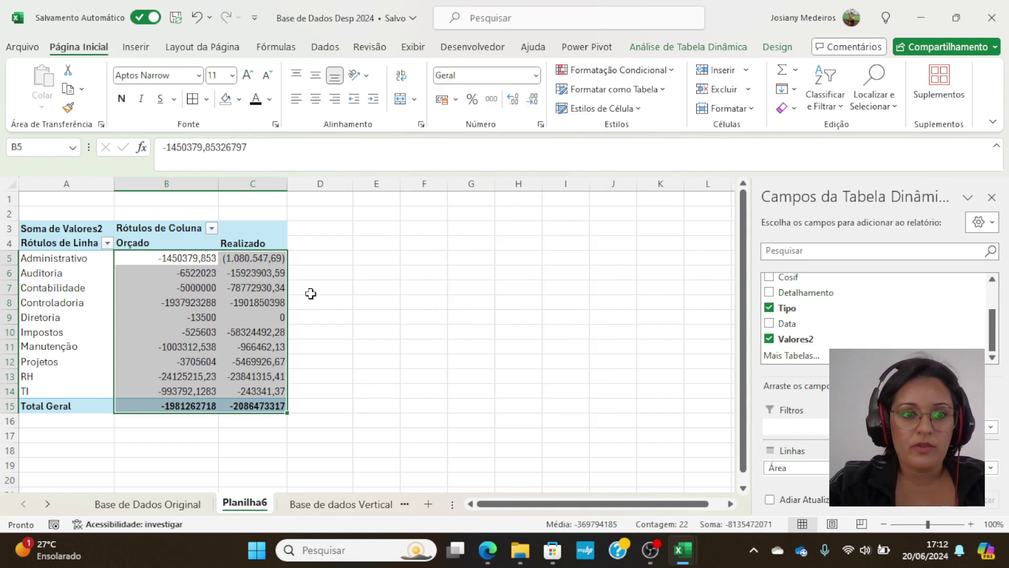
Step: Copy the formatting of Administrativo's Realizado value to all Orçado and Realizado values, including the Total Geral row
{"action": "left_click", "coordinate": [273, 258]}
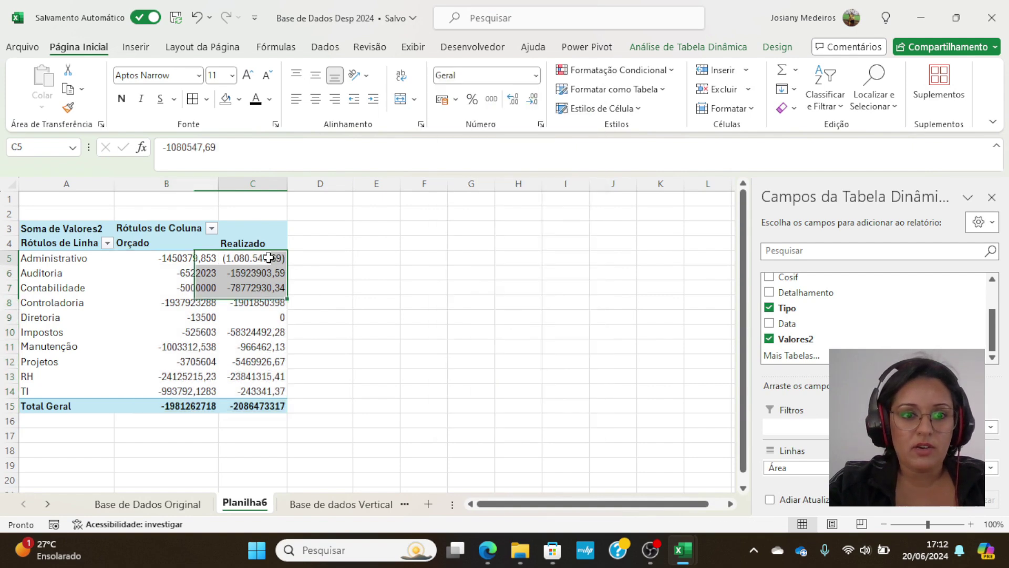
{"action": "left_click", "coordinate": [68, 108]}
{"action": "mouse_move", "coordinate": [178, 257]}
{"action": "left_mouse_down"}
{"action": "mouse_move", "coordinate": [275, 412]}
{"action": "mouse_move", "coordinate": [267, 401]}
{"action": "left_mouse_up"}
{"action": "left_click", "coordinate": [205, 362]}
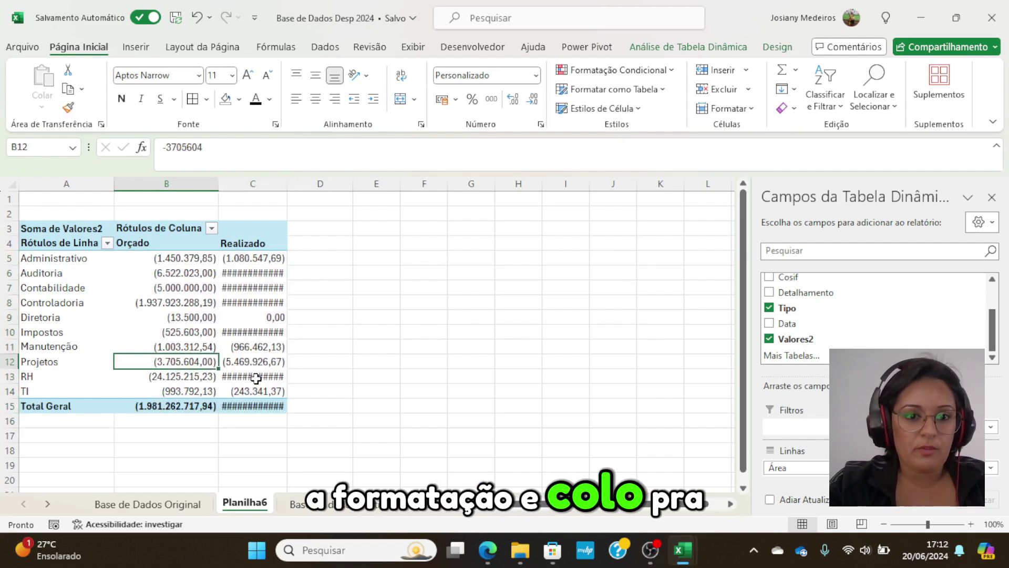
Step: Auto-fit the widths of columns B and C to their contents
{"action": "left_click", "coordinate": [155, 181]}
{"action": "left_click_drag", "start_coordinate": [155, 182], "coordinate": [244, 181]}
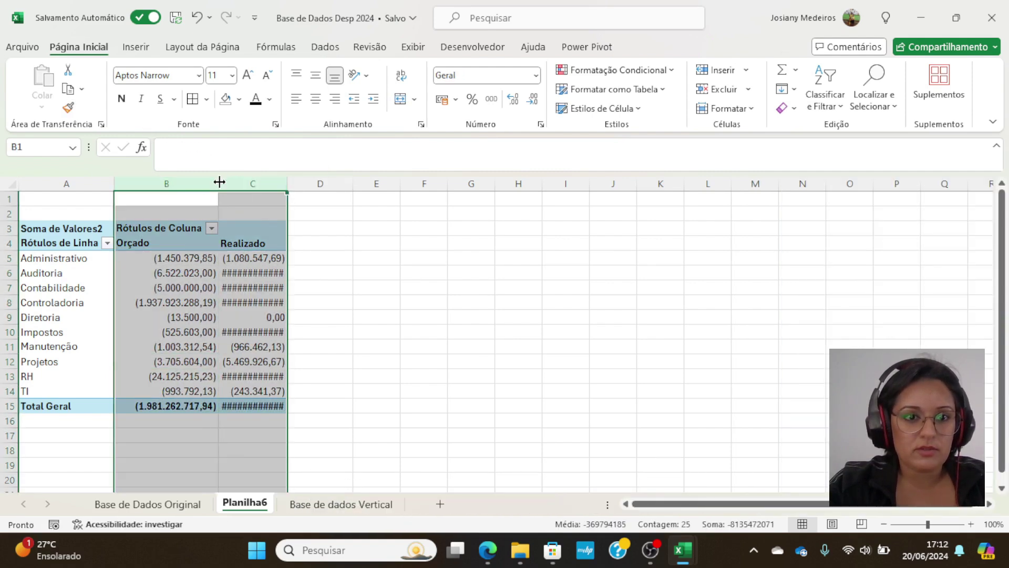
{"action": "double_click", "coordinate": [218, 182]}
{"action": "left_click", "coordinate": [268, 282]}
Step: Center the Orçado and Realizado column headings in the pivot table
{"action": "left_click_drag", "start_coordinate": [157, 243], "coordinate": [241, 244]}
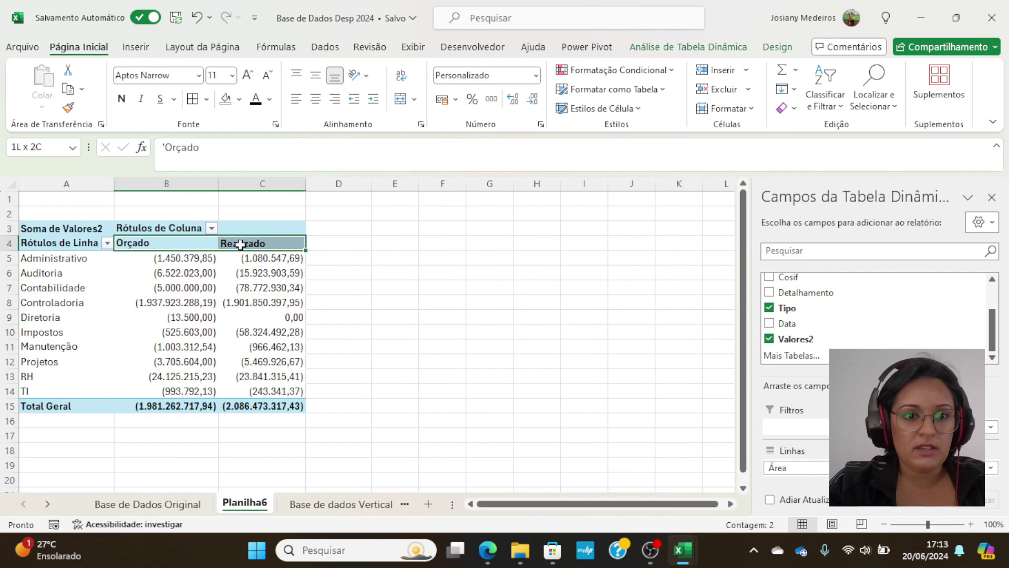
{"action": "left_click", "coordinate": [316, 98]}
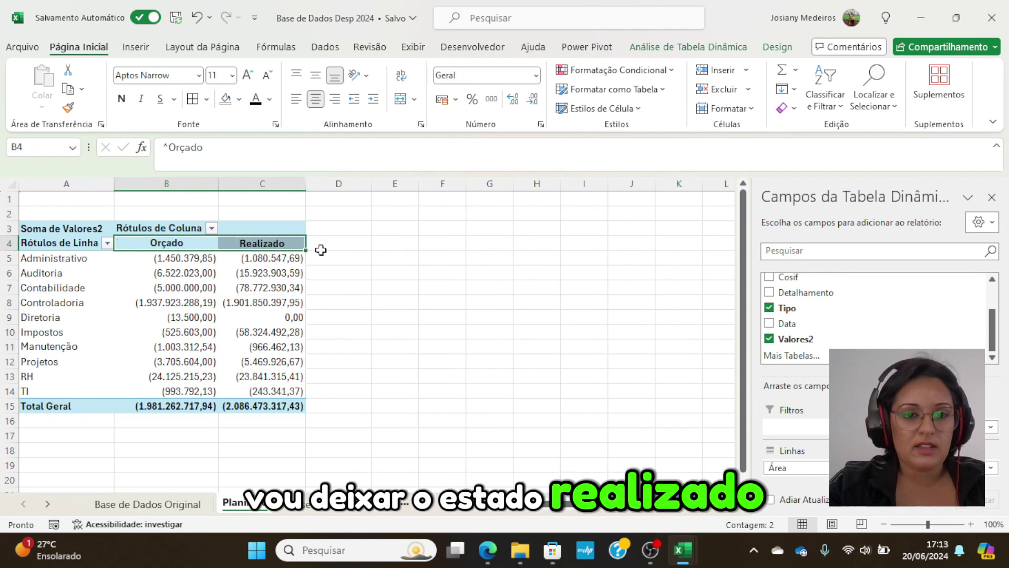
{"action": "left_click", "coordinate": [320, 244]}
Step: Apply the gray pivot table style from the Média group to the pivot table
{"action": "left_click", "coordinate": [130, 245]}
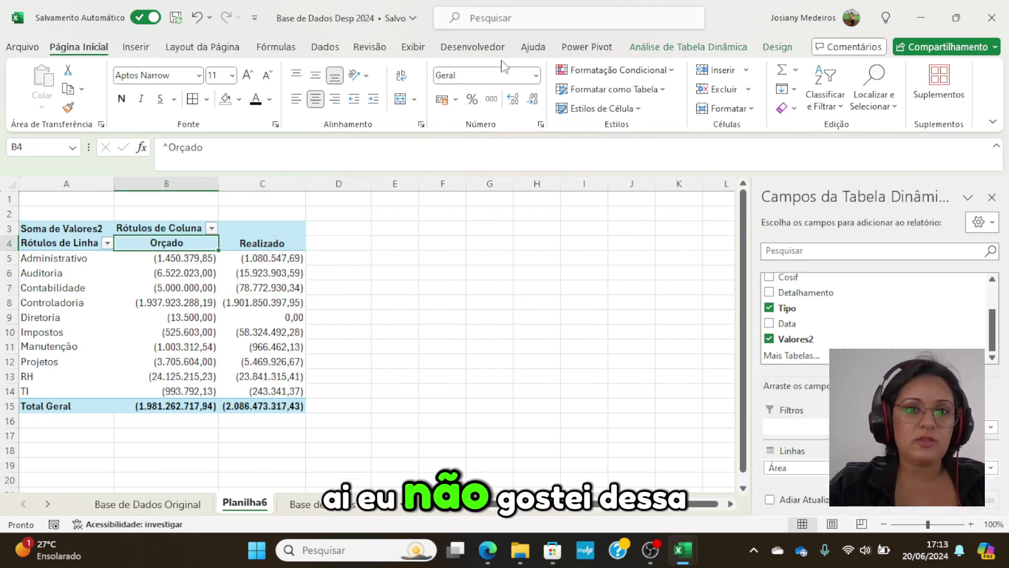
{"action": "left_click", "coordinate": [776, 48]}
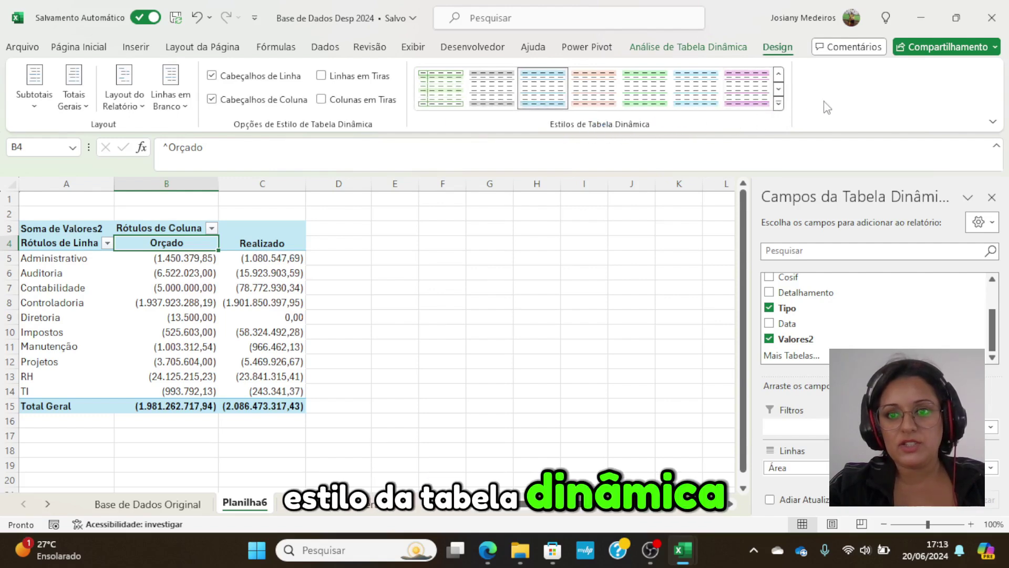
{"action": "left_click", "coordinate": [779, 103]}
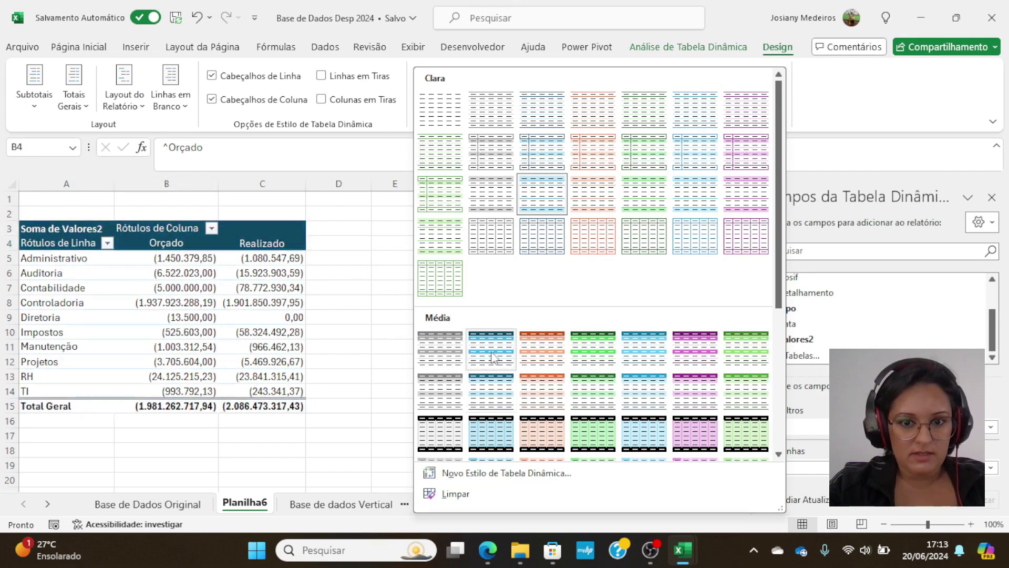
{"action": "left_click", "coordinate": [444, 357]}
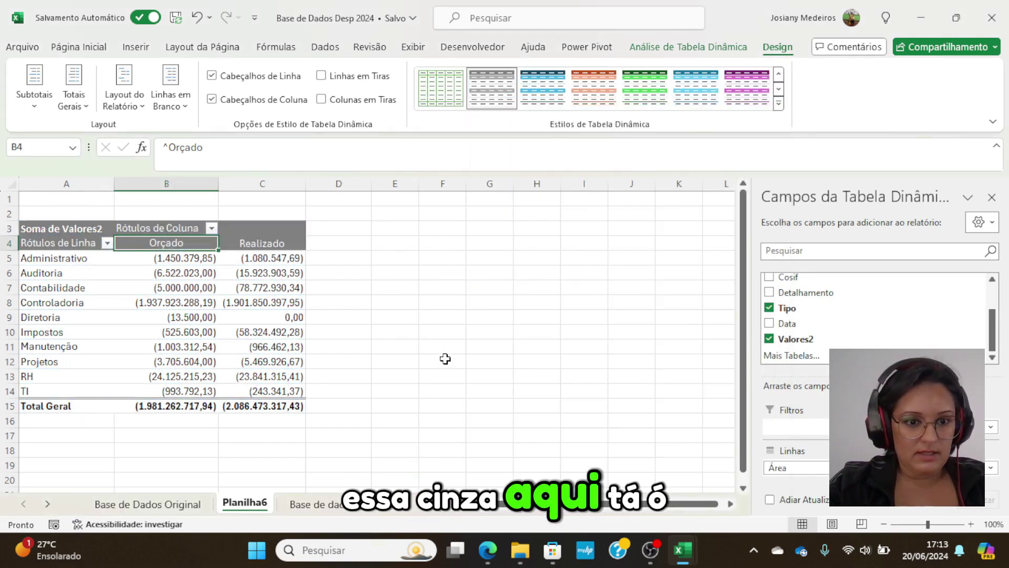
Step: Compare the Orçado and Realizado values of each Área in the pivot table, from Administrativo to TI
{"action": "left_click", "coordinate": [29, 238]}
{"action": "left_click", "coordinate": [165, 244]}
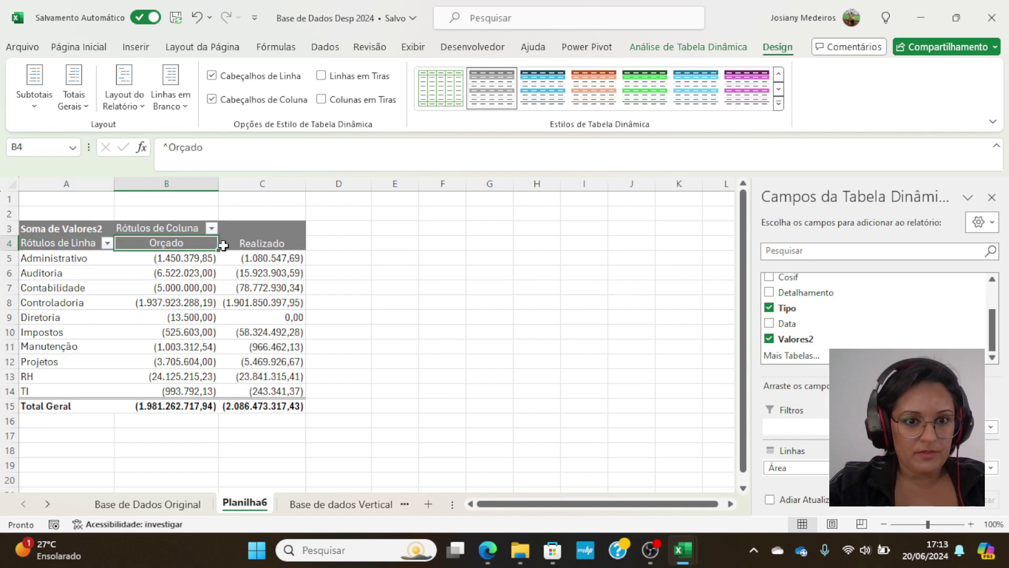
{"action": "key", "text": "Right"}
{"action": "left_click", "coordinate": [45, 264]}
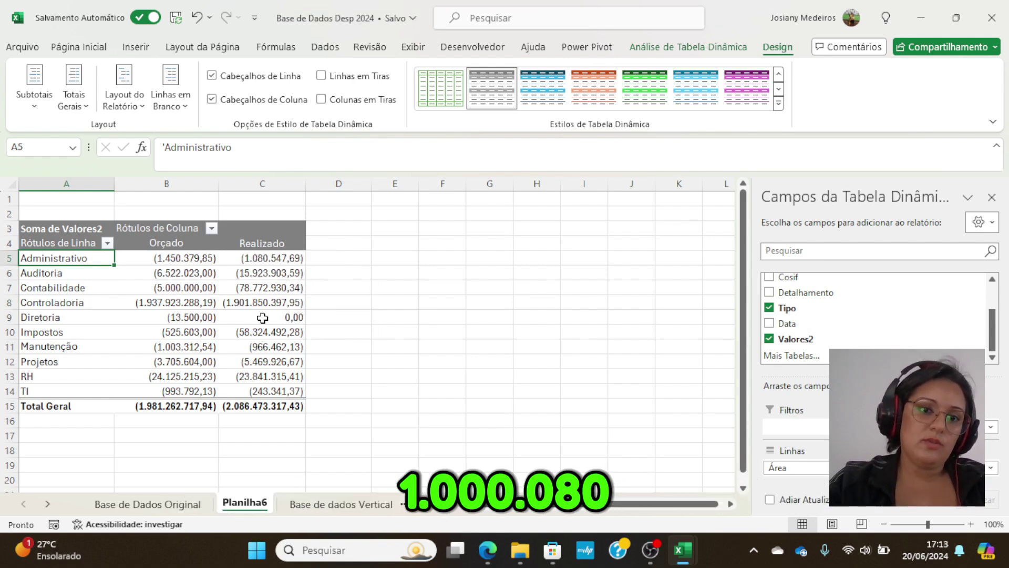
{"action": "left_click", "coordinate": [176, 303]}
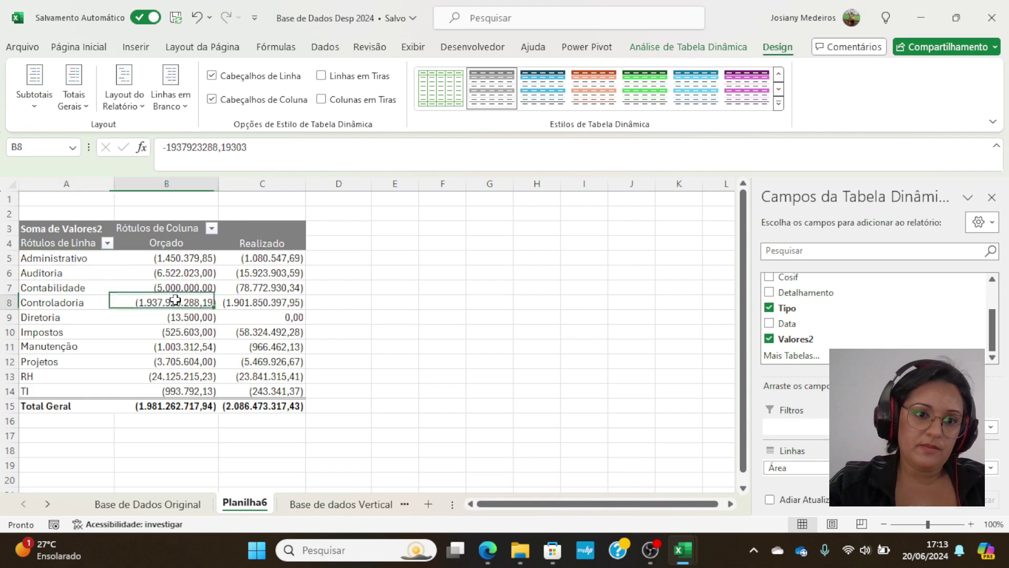
{"action": "left_click", "coordinate": [251, 304]}
{"action": "left_click", "coordinate": [34, 318]}
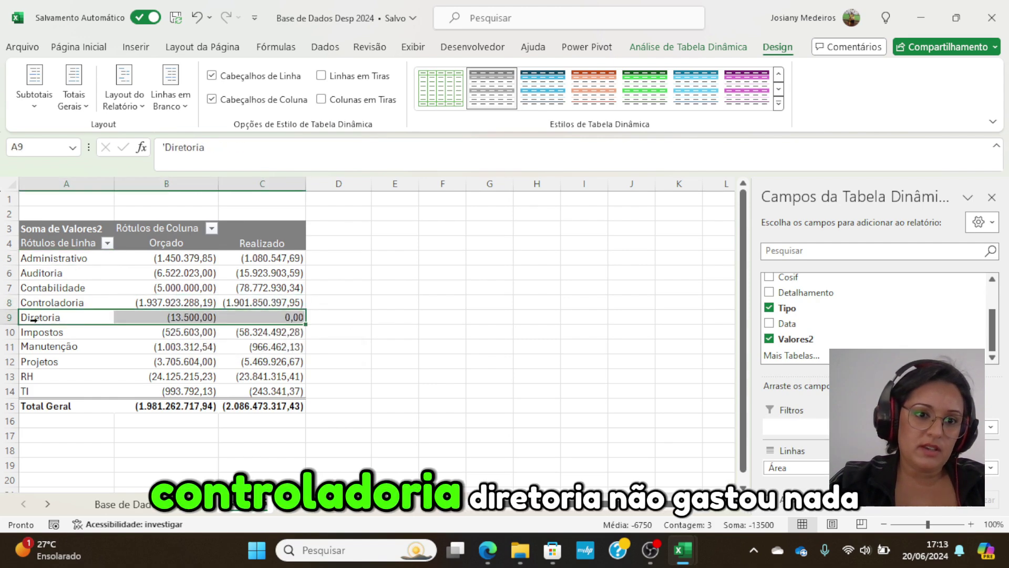
{"action": "left_click", "coordinate": [269, 317]}
{"action": "left_click", "coordinate": [65, 335]}
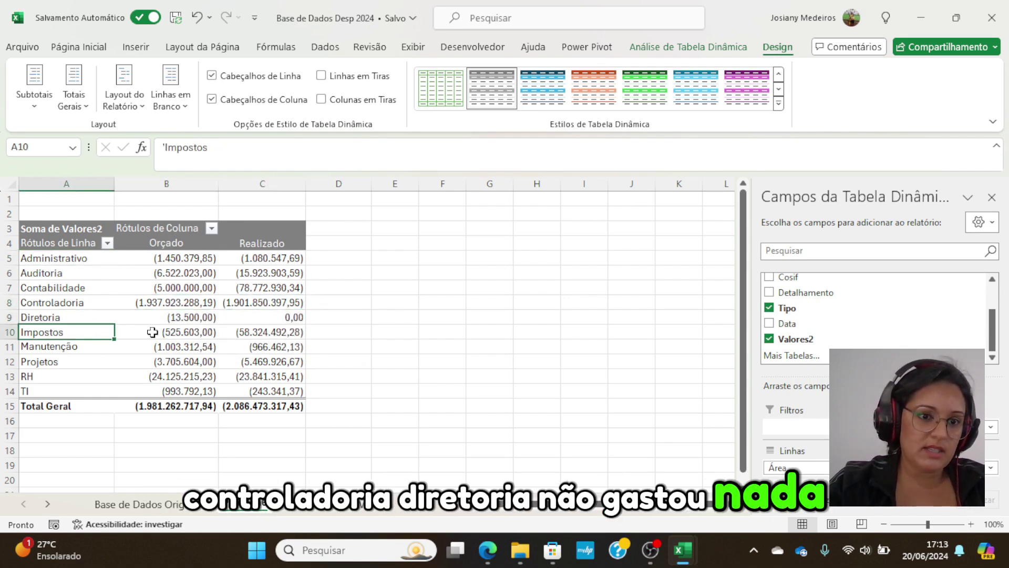
{"action": "left_click", "coordinate": [195, 336]}
{"action": "left_click", "coordinate": [259, 340]}
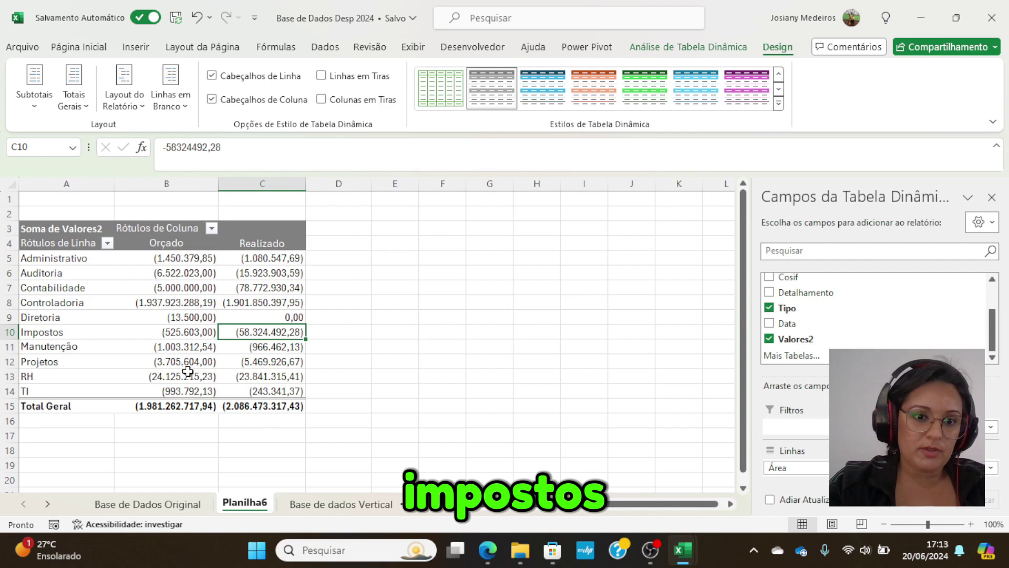
{"action": "left_click", "coordinate": [185, 348]}
{"action": "left_click", "coordinate": [66, 347]}
{"action": "left_click", "coordinate": [191, 348]}
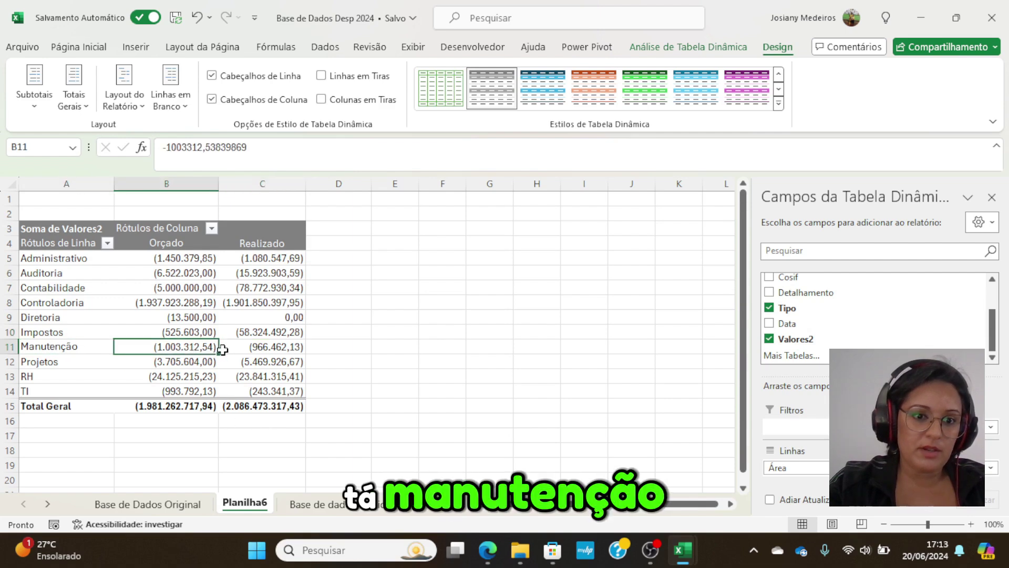
{"action": "left_click", "coordinate": [240, 373]}
{"action": "left_click", "coordinate": [178, 390]}
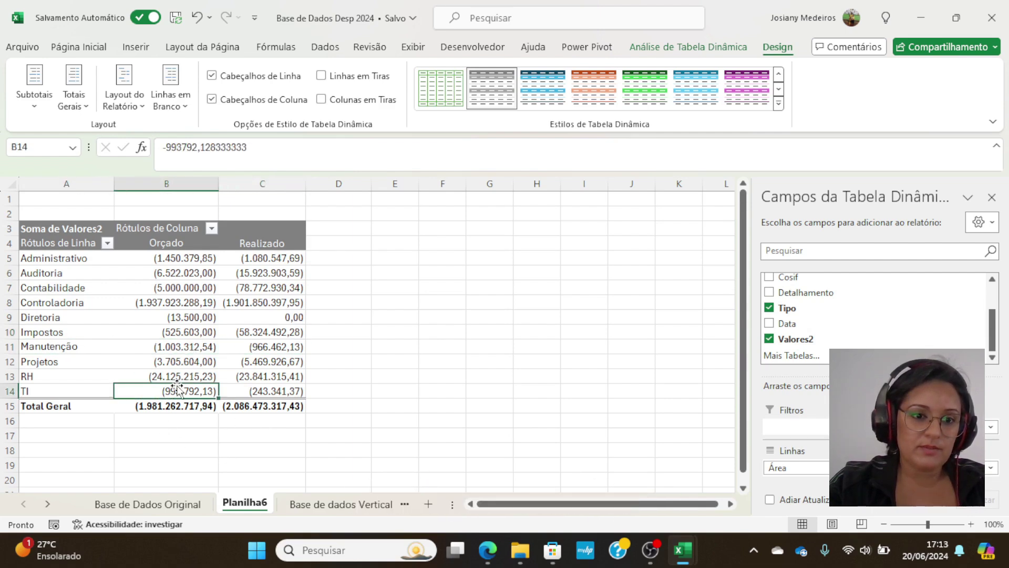
{"action": "mouse_move", "coordinate": [177, 386]}
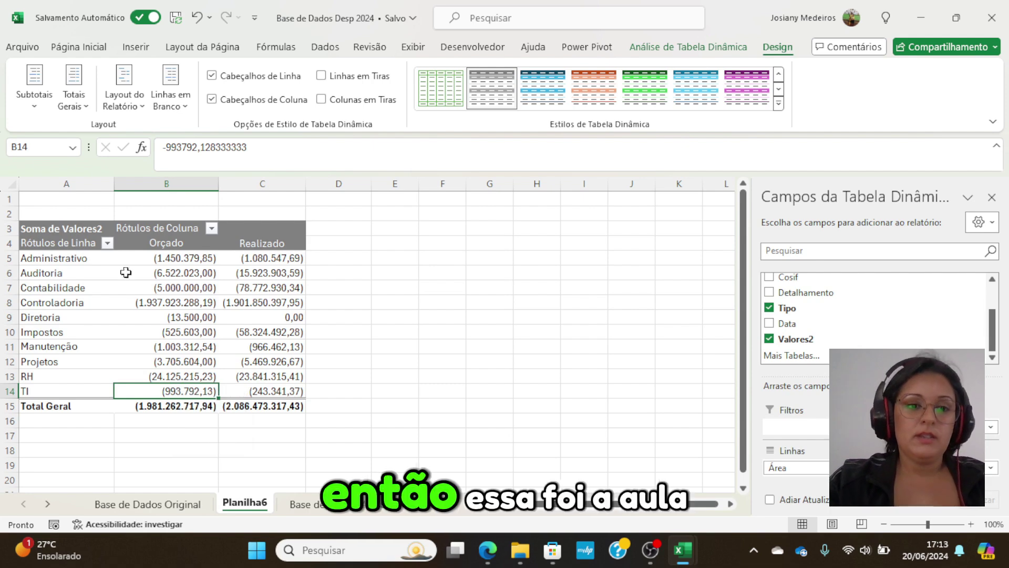
{"action": "left_click", "coordinate": [136, 241]}
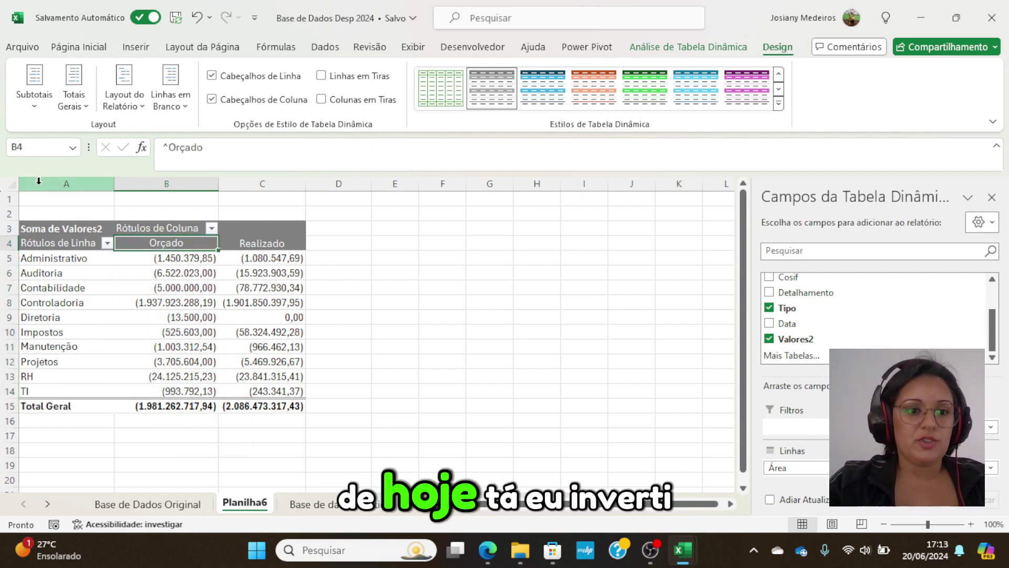
Step: Rename the pivot table's worksheet Planilha6 as Tabela Dinamica
{"action": "double_click", "coordinate": [241, 504]}
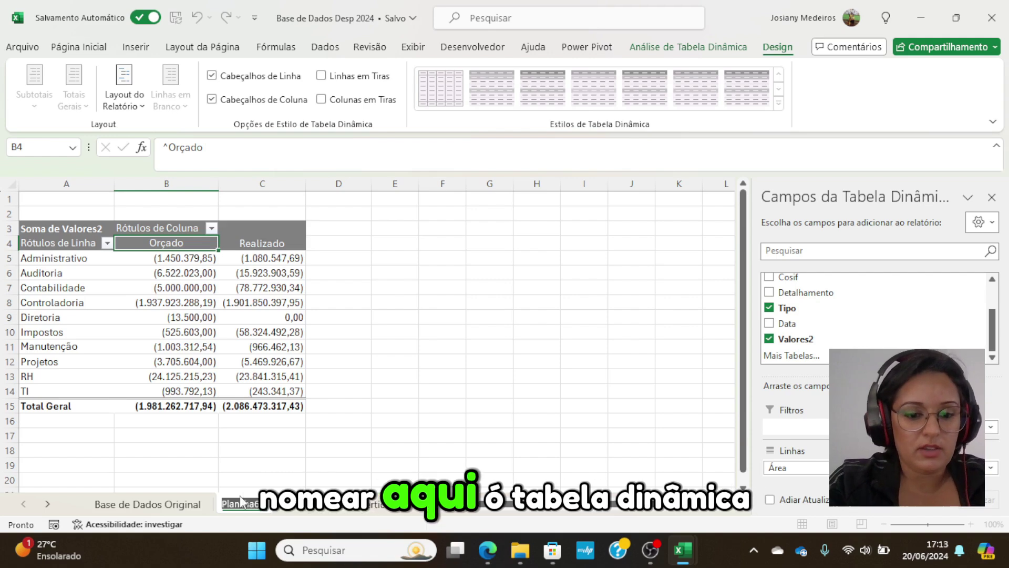
{"action": "type", "text": "Tabela Di"}
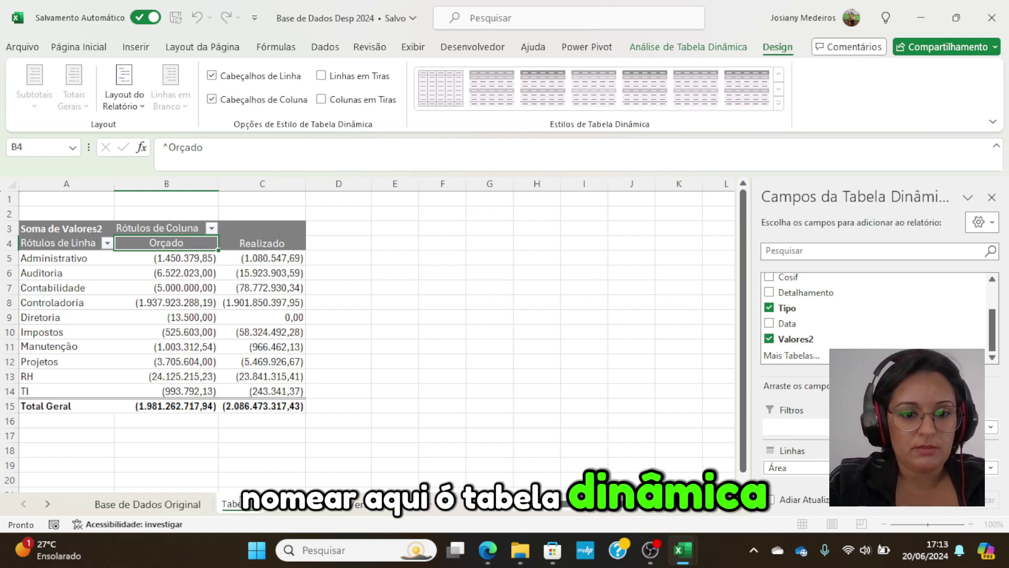
{"action": "type", "text": "namica"}
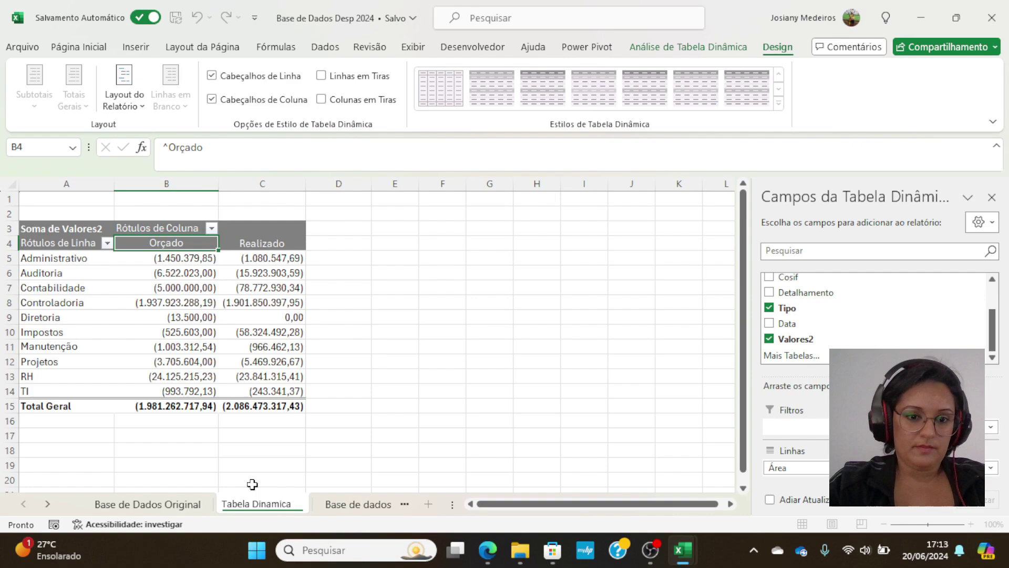
{"action": "left_click", "coordinate": [263, 436]}
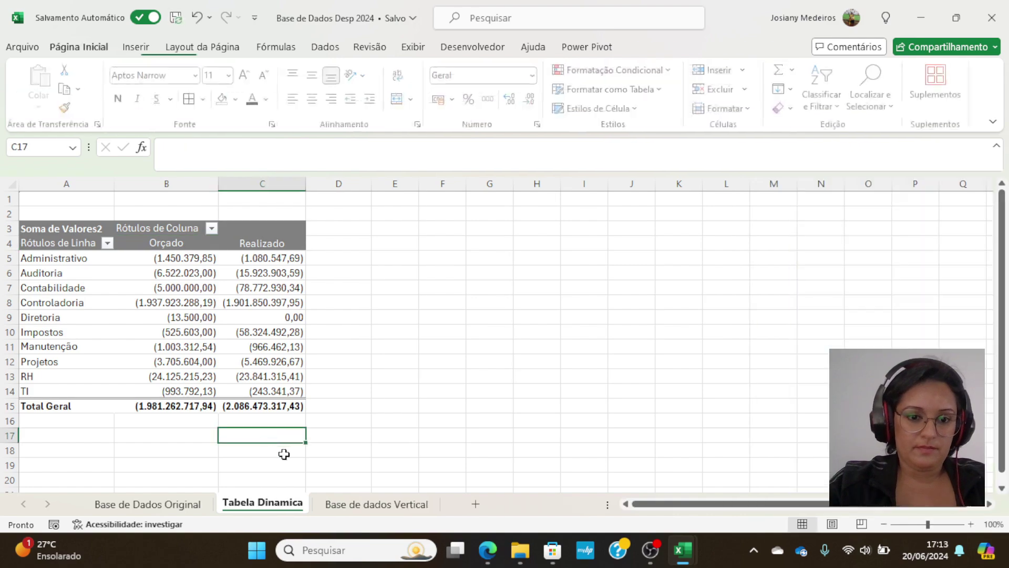
Step: Move the Base de dados Vertical sheet in front of the Tabela Dinamica sheet
{"action": "left_click", "coordinate": [353, 505]}
{"action": "left_click_drag", "start_coordinate": [234, 512], "coordinate": [231, 511]}
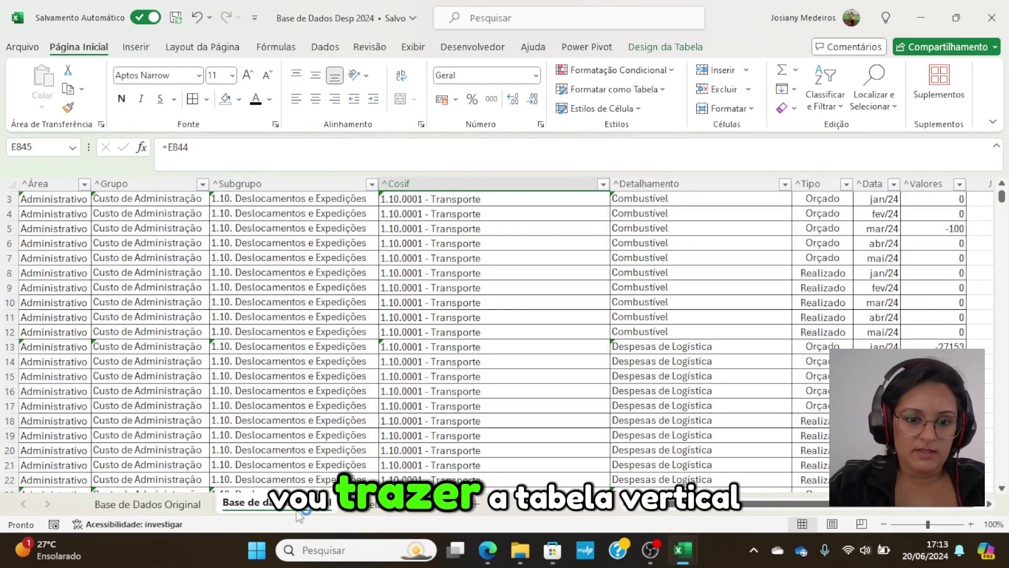
{"action": "key", "text": "ctrl+Page_Down"}
Step: Select the whole horizontal table on the Base de Dados Original sheet, headers included, covering B2:P93
{"action": "left_click", "coordinate": [168, 504]}
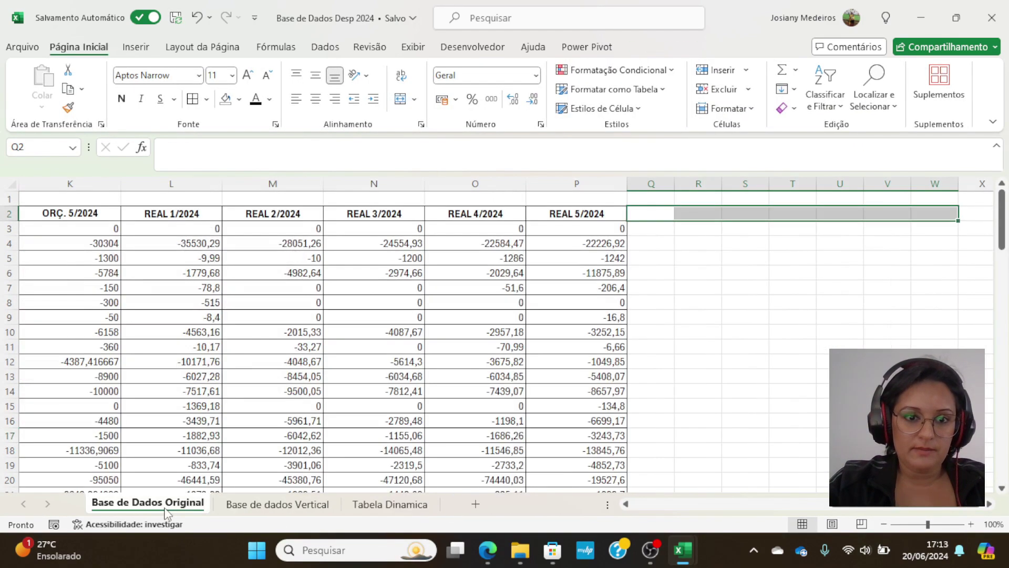
{"action": "key", "text": "Left"}
{"action": "key", "text": "Left"}
{"action": "key", "text": "Left"}
{"action": "key", "text": "Left"}
{"action": "key", "text": "Left"}
{"action": "key", "text": "Left"}
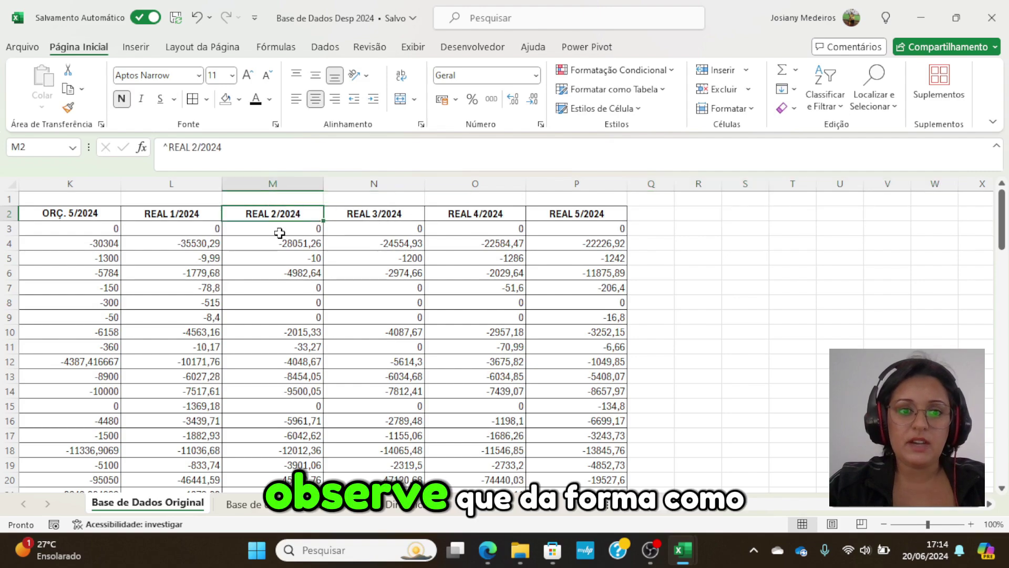
{"action": "key", "text": "ctrl+Left"}
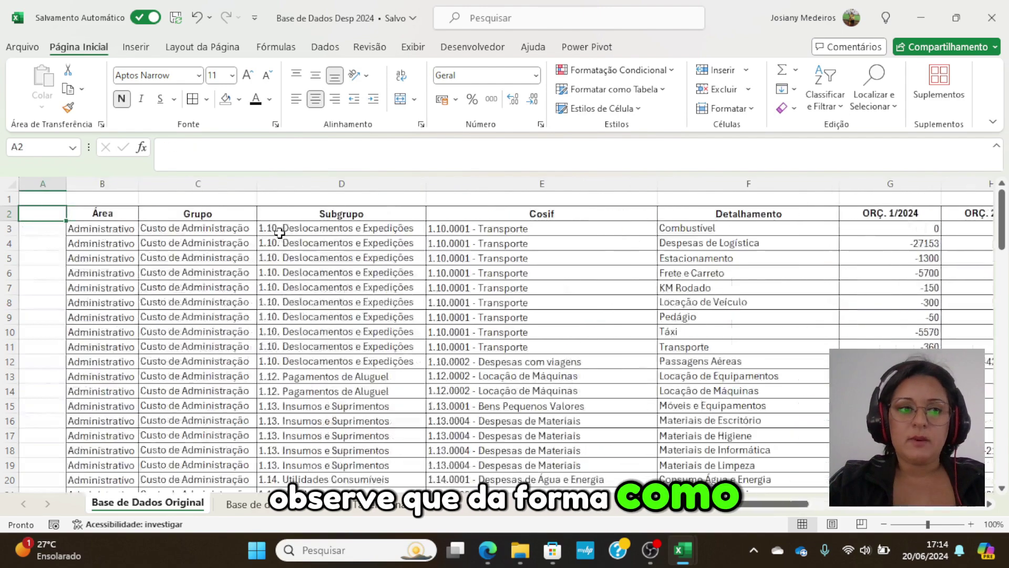
{"action": "left_click_drag", "start_coordinate": [102, 215], "coordinate": [987, 298]}
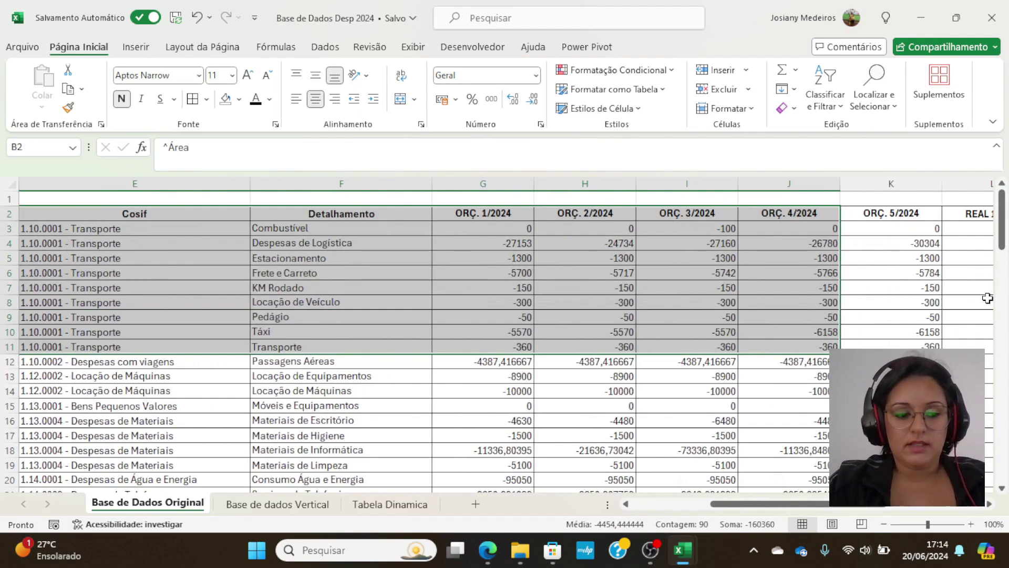
{"action": "key", "text": "shift+Right"}
{"action": "key", "text": "shift+Right"}
{"action": "key", "text": "shift+Right"}
{"action": "key", "text": "shift+Right"}
{"action": "key", "text": "shift+Right"}
{"action": "key", "text": "shift+Right"}
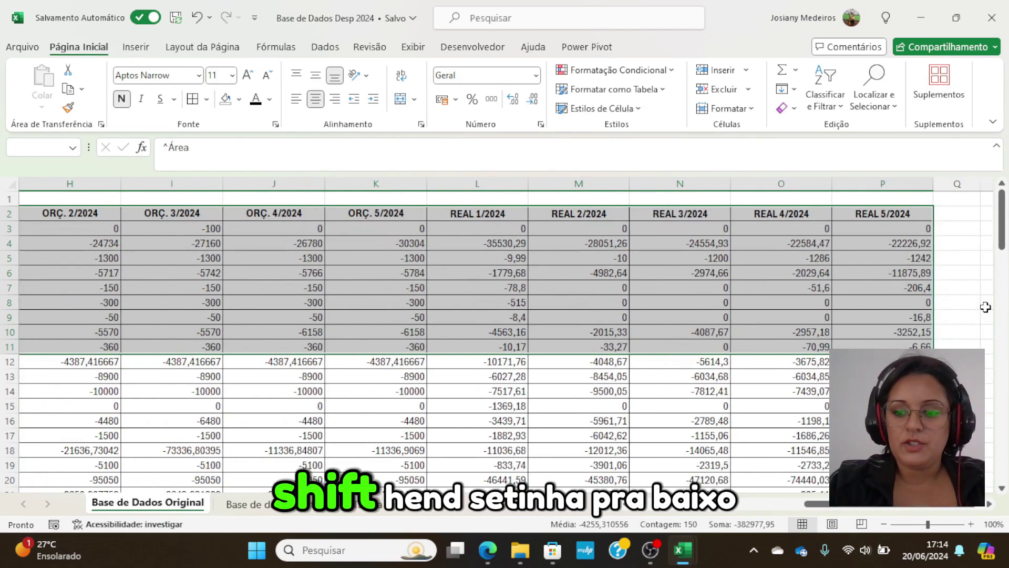
{"action": "key", "text": "shift+End"}
{"action": "key", "text": "shift+Down"}
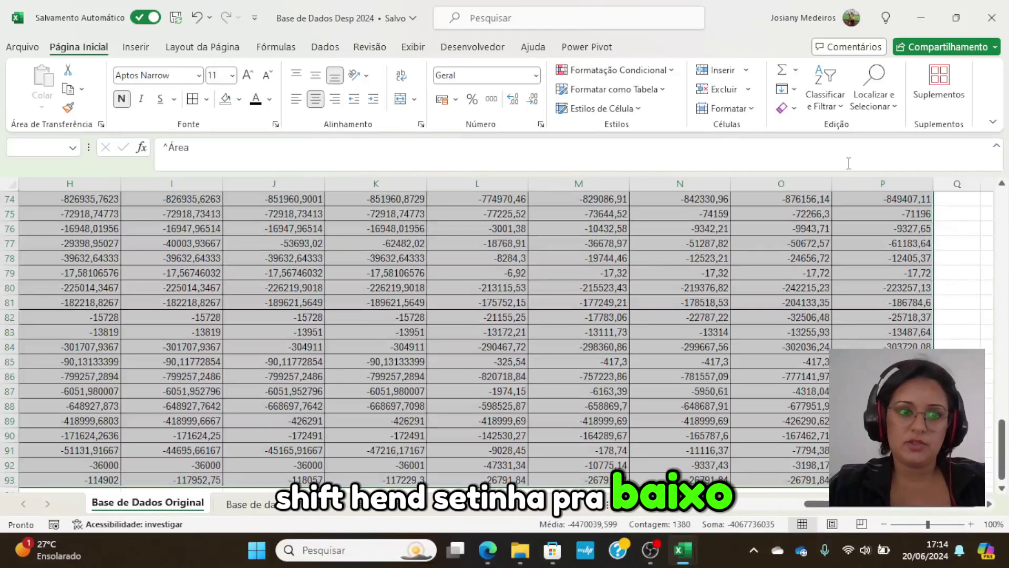
Step: Insert a pivot table from the selected range on a new worksheet and add the Área field to its rows
{"action": "left_click", "coordinate": [126, 50]}
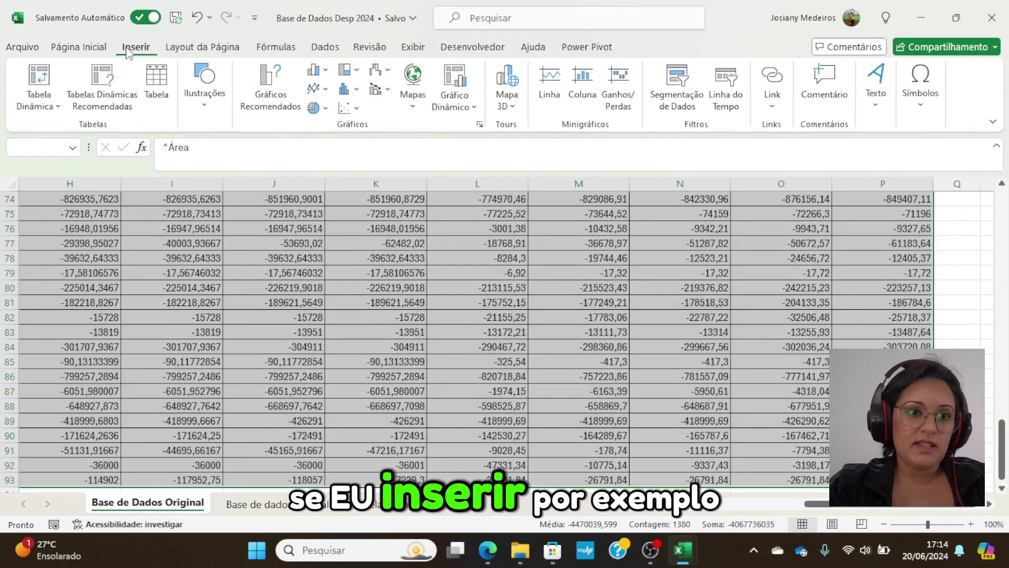
{"action": "left_click", "coordinate": [48, 108]}
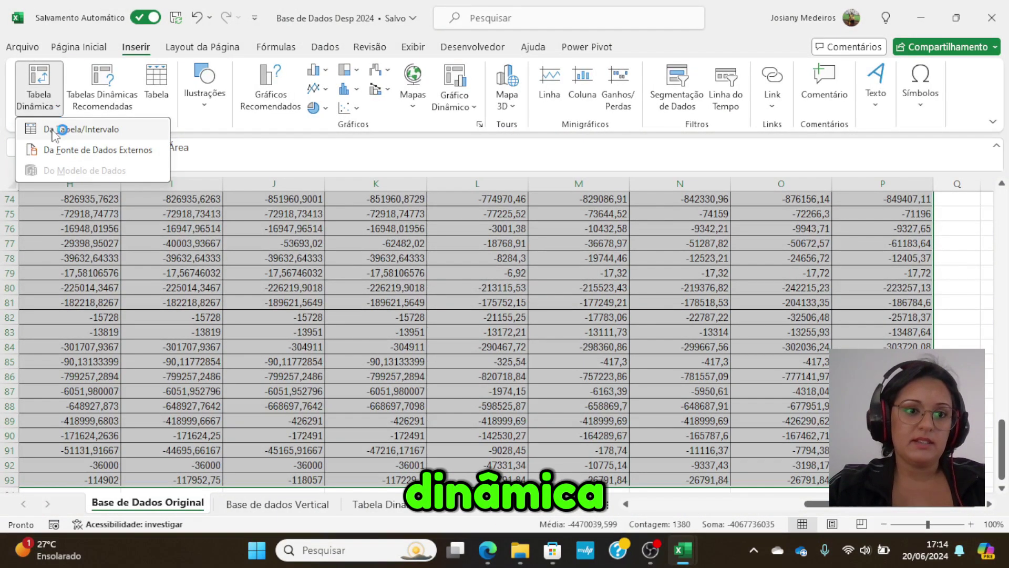
{"action": "left_click", "coordinate": [54, 135]}
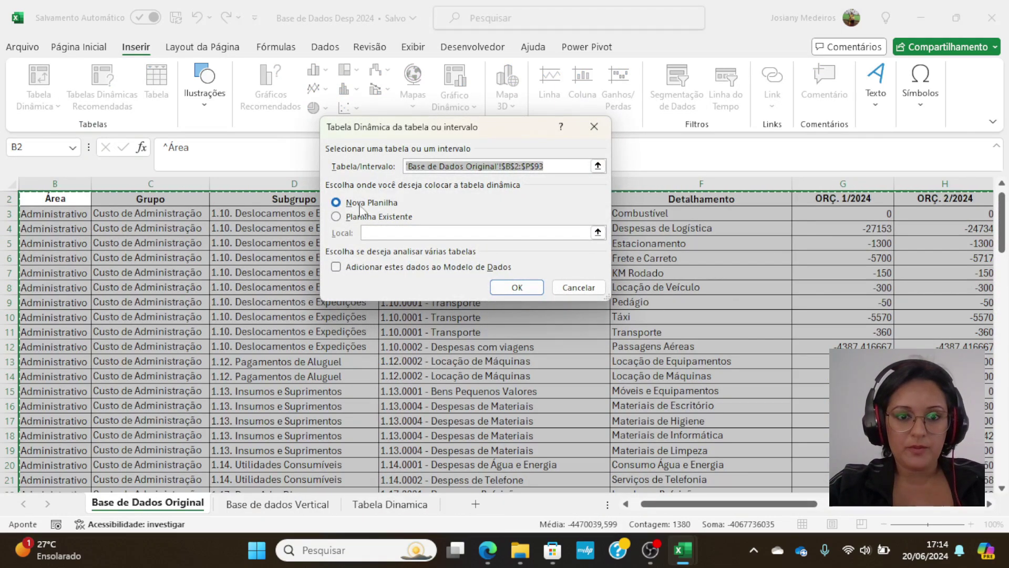
{"action": "left_click", "coordinate": [375, 204]}
{"action": "left_click", "coordinate": [511, 286]}
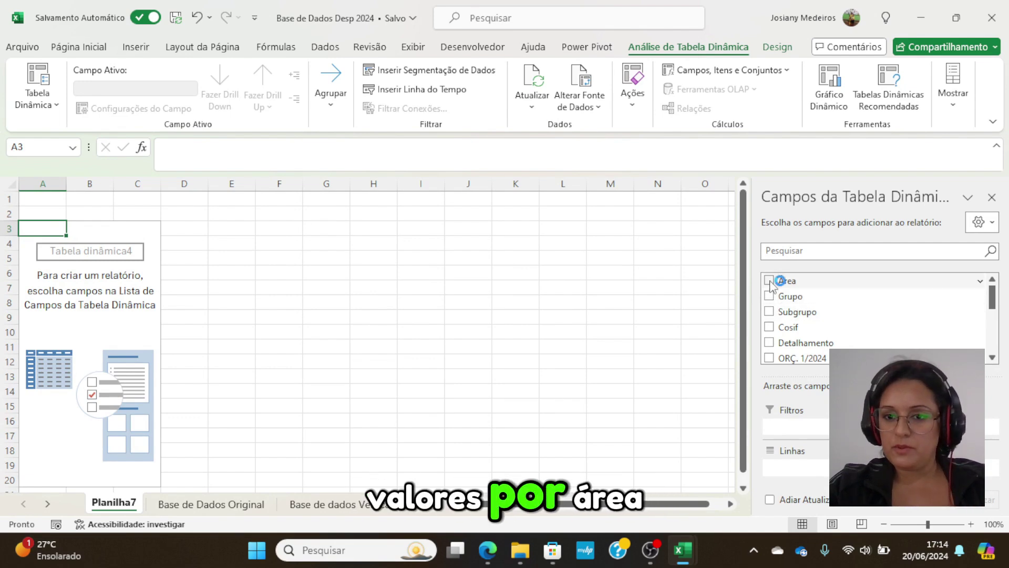
{"action": "left_click", "coordinate": [770, 283]}
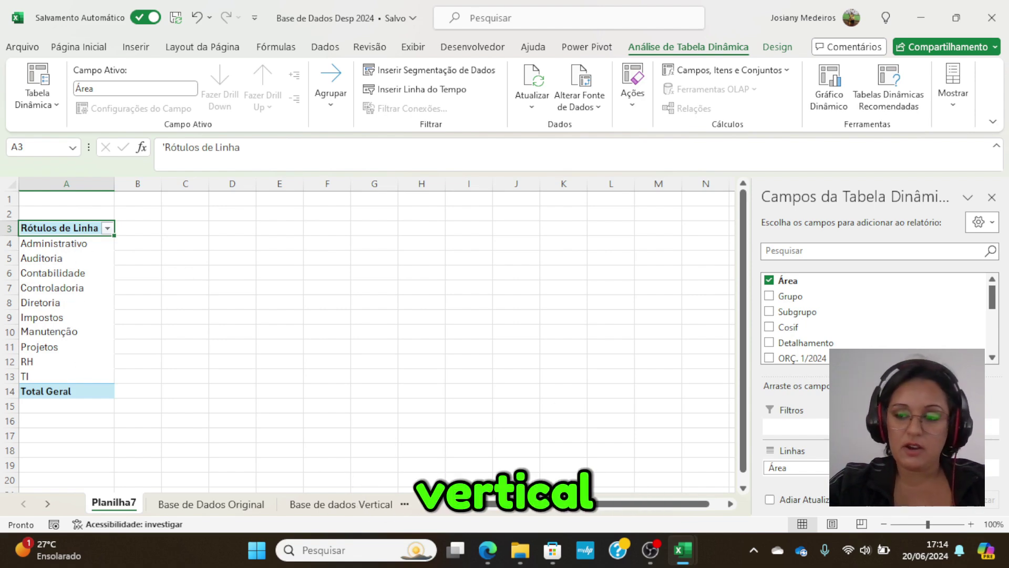
Step: Examine how the monthly ORÇ. and REAL values are split into separate fields in the new pivot table's field list
{"action": "mouse_move", "coordinate": [995, 300]}
{"action": "left_mouse_down"}
{"action": "mouse_move", "coordinate": [1004, 358]}
{"action": "mouse_move", "coordinate": [993, 302]}
{"action": "mouse_move", "coordinate": [1006, 351]}
{"action": "mouse_move", "coordinate": [995, 314]}
{"action": "left_mouse_up"}
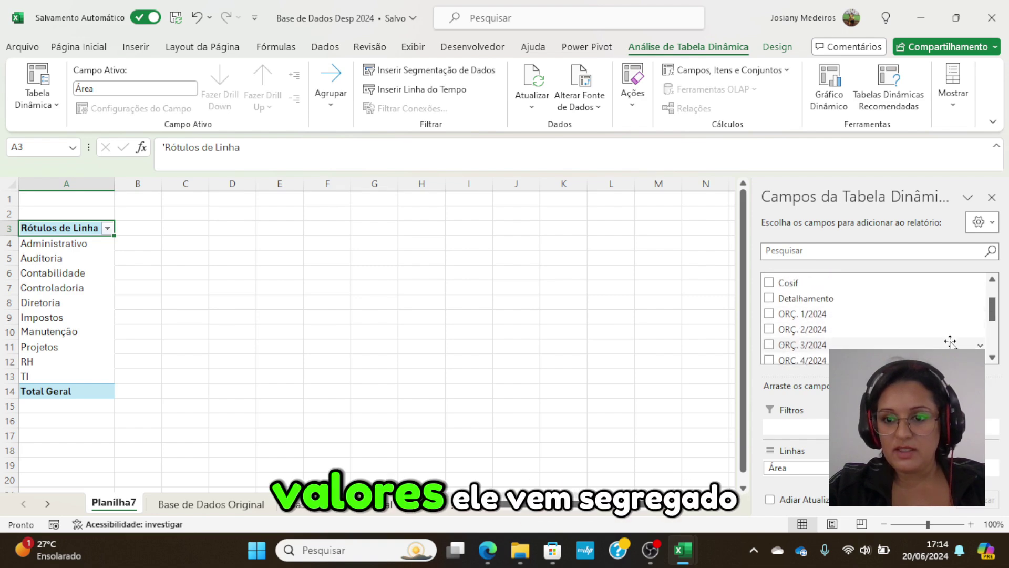
{"action": "left_click", "coordinate": [992, 357]}
{"action": "left_click", "coordinate": [992, 357]}
{"action": "left_click", "coordinate": [992, 358]}
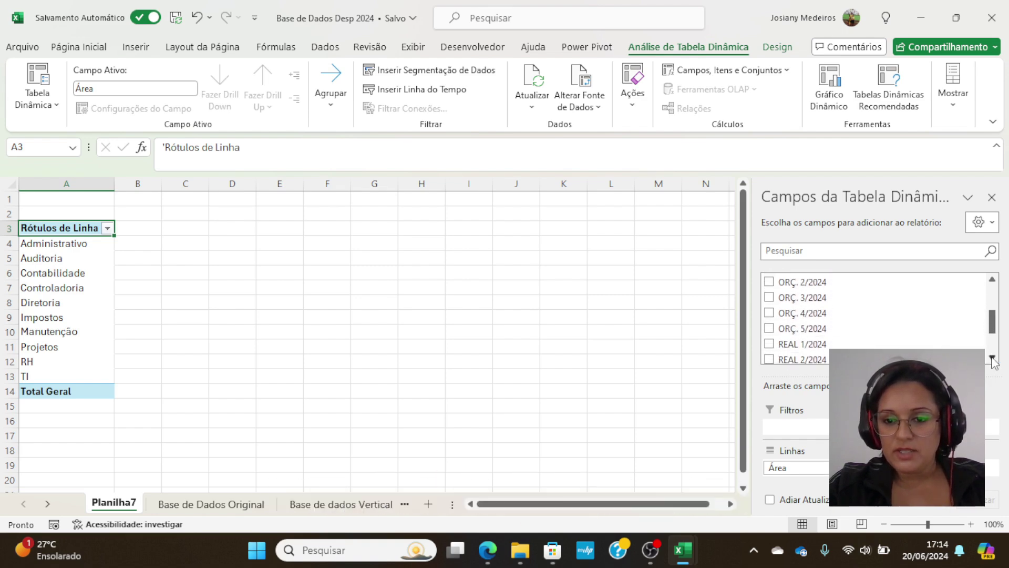
{"action": "left_click", "coordinate": [992, 358]}
{"action": "left_click", "coordinate": [992, 358]}
{"action": "left_click", "coordinate": [992, 357]}
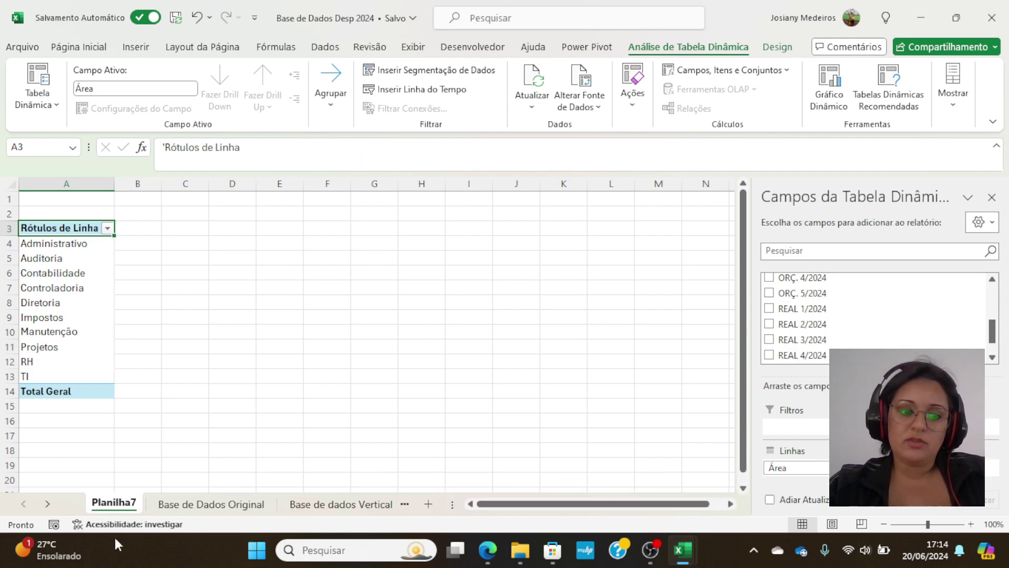
Step: Review the pivot table on the Tabela Dinamica sheet and return to the Base de dados Vertical sheet
{"action": "left_click", "coordinate": [47, 506]}
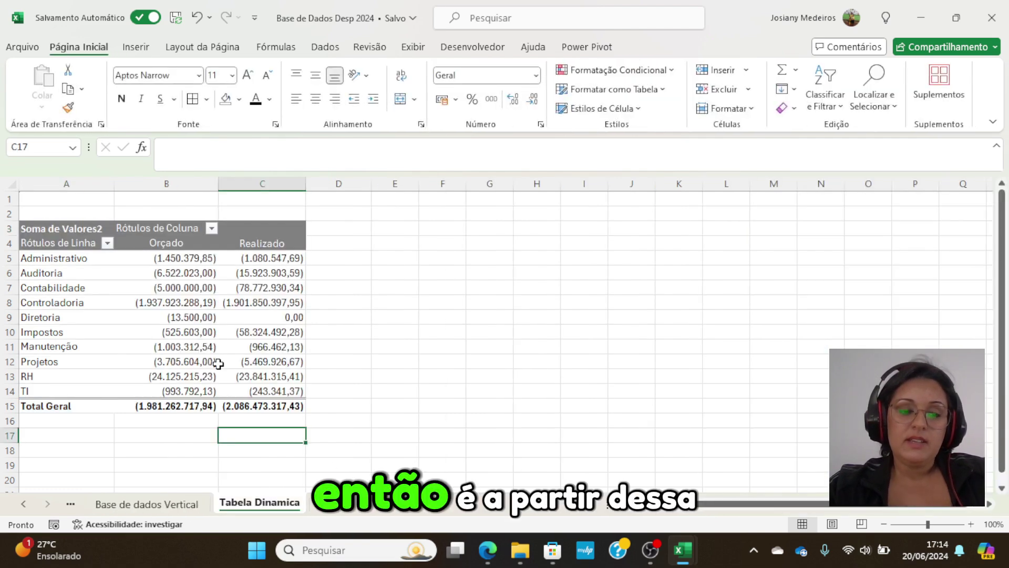
{"action": "left_click", "coordinate": [140, 506]}
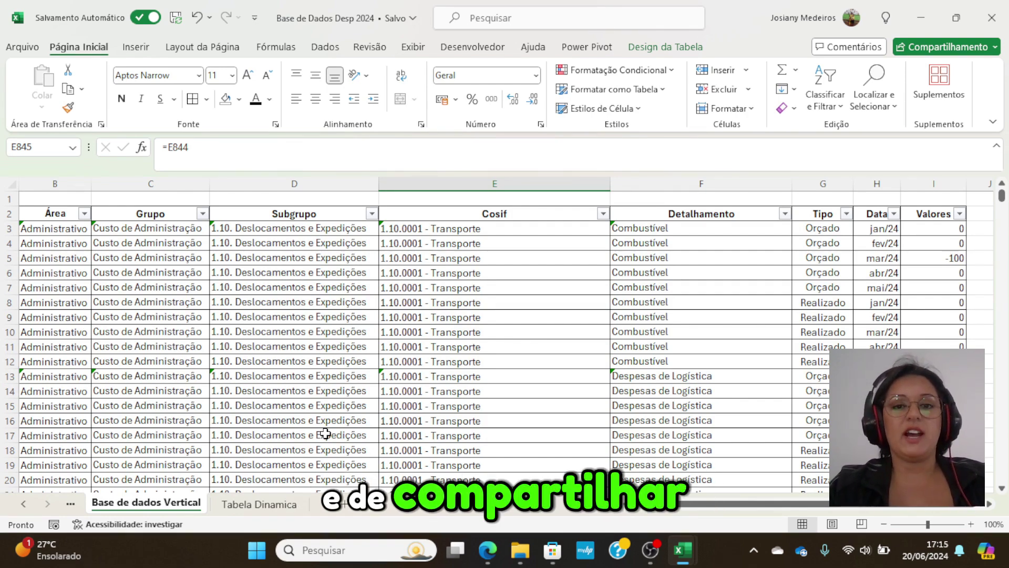
{"action": "left_click", "coordinate": [312, 417]}
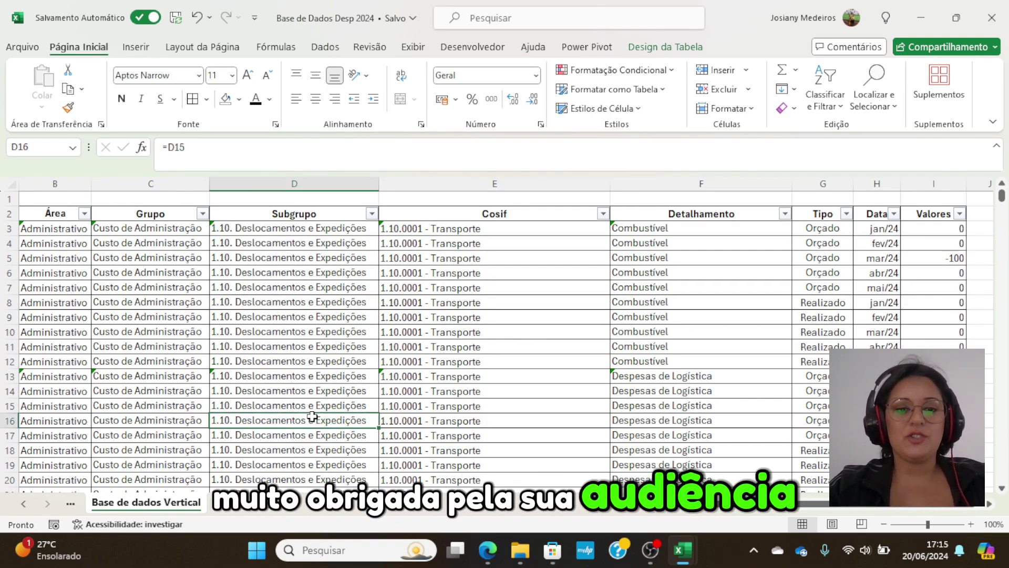